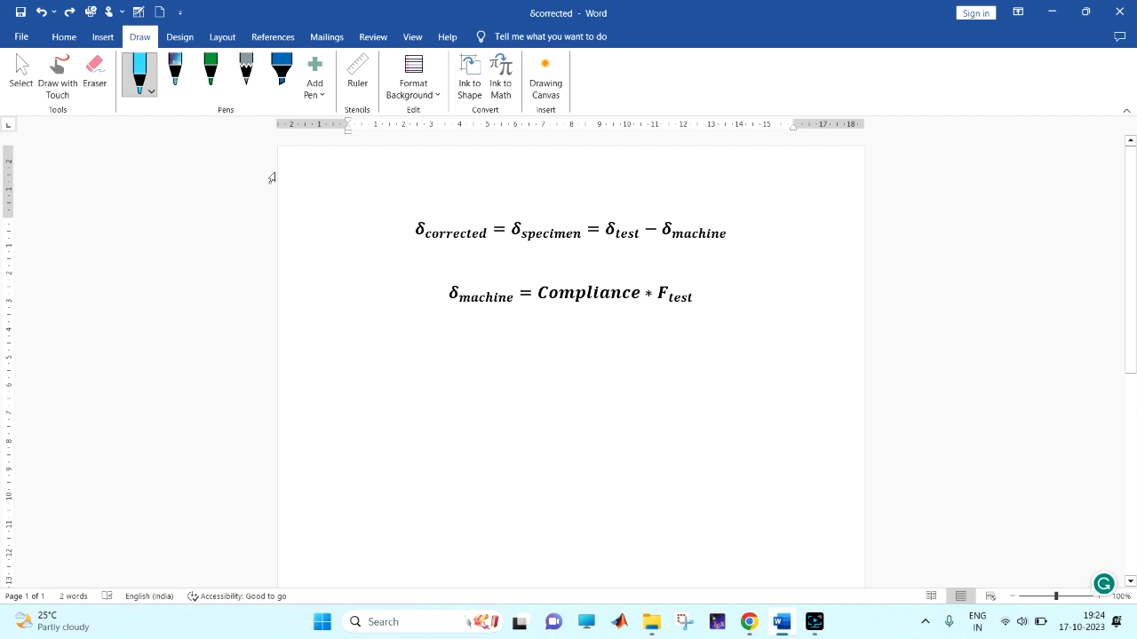
# Step: With the light blue pen, underline δcorrected and Compliance, and draw an arrow from δtest to Ftest
pyautogui.click(140, 75)
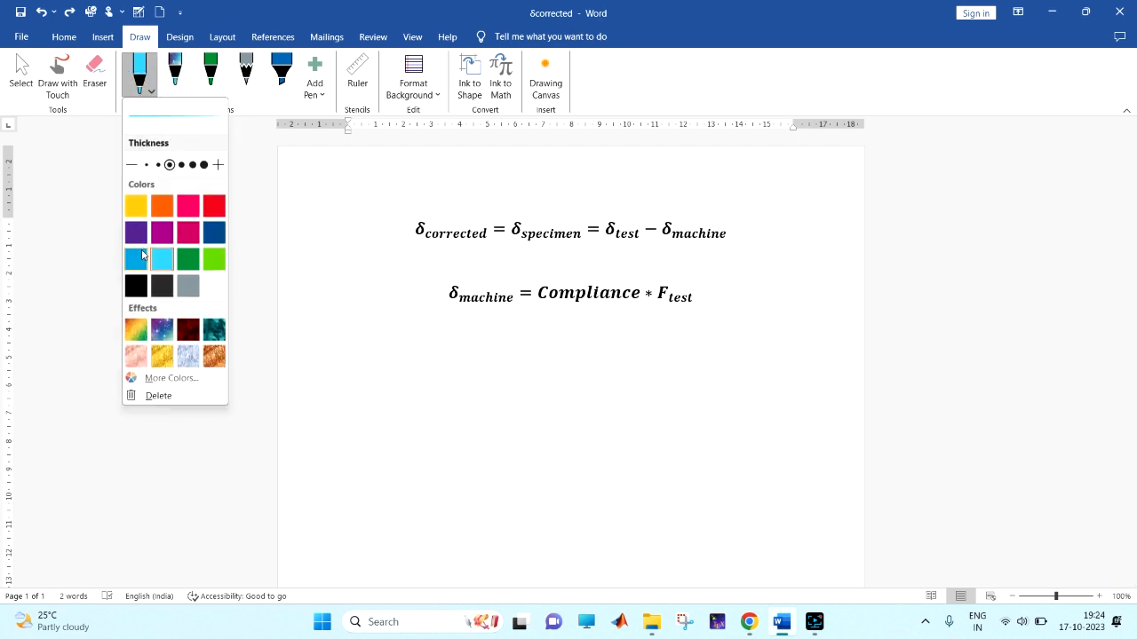
pyautogui.click(418, 246)
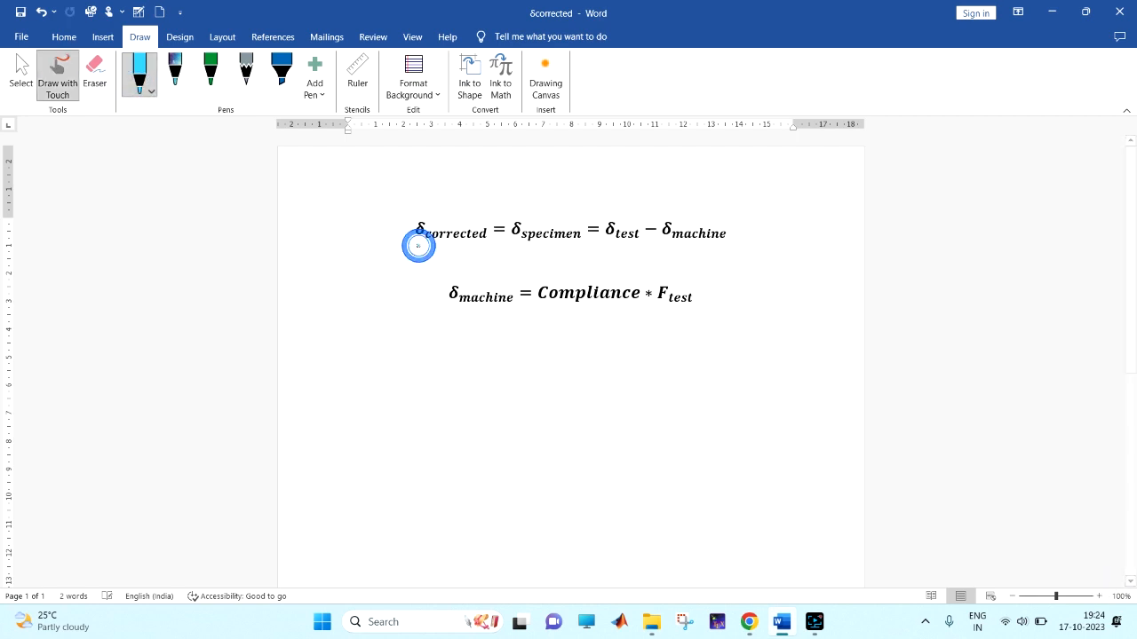
pyautogui.moveTo(418, 247); pyautogui.dragTo(489, 249)
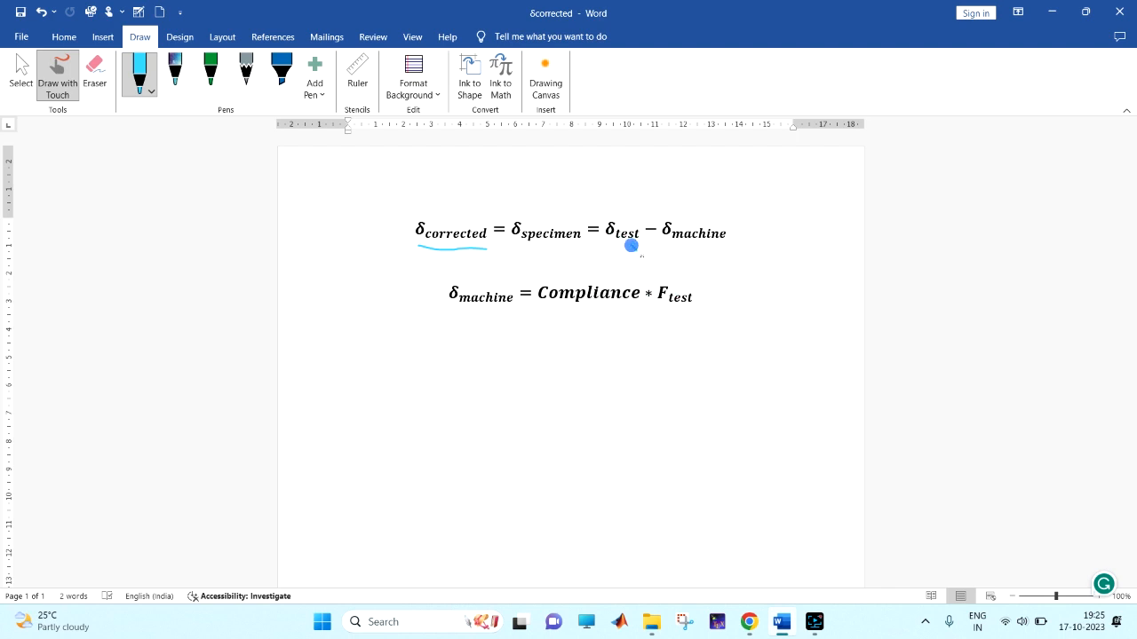
pyautogui.moveTo(630, 245)
pyautogui.mouseDown()
pyautogui.moveTo(672, 283)
pyautogui.moveTo(652, 280)
pyautogui.mouseUp()
pyautogui.moveTo(542, 309); pyautogui.dragTo(627, 310)
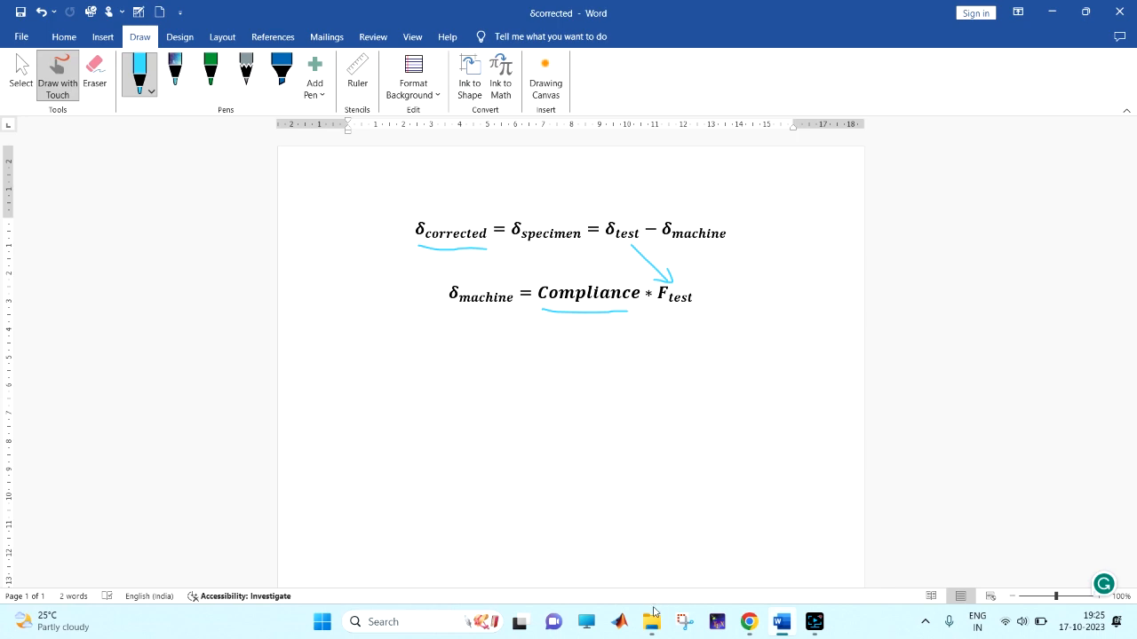
# Step: Open the Compliance correction workbook in Excel from the Compression test folder
pyautogui.moveTo(652, 621)
pyautogui.click(673, 569)
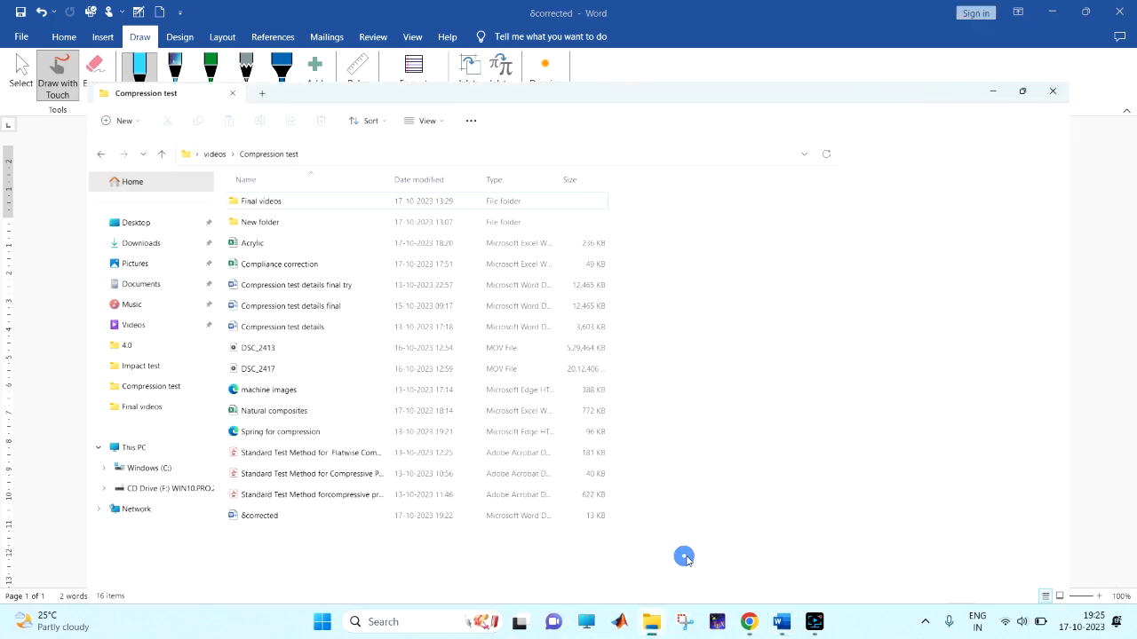
pyautogui.doubleClick(236, 214)
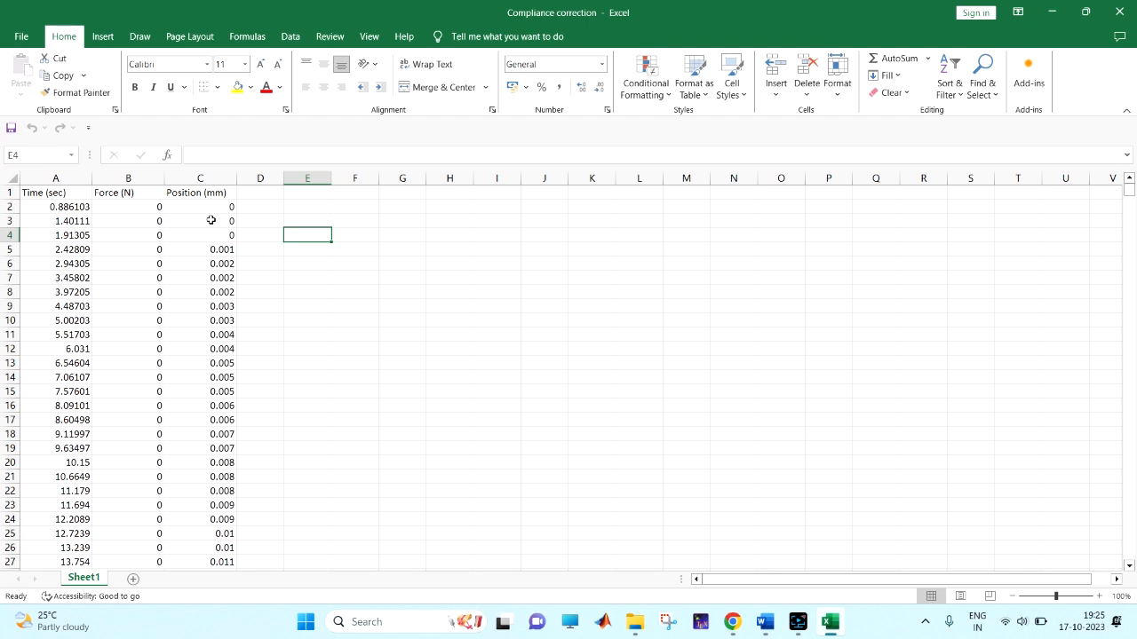
# Step: Look through the time, force and position data in columns A to C, then return to the first row
pyautogui.scroll(-13, 178, 266)
pyautogui.scroll(5, 169, 337)
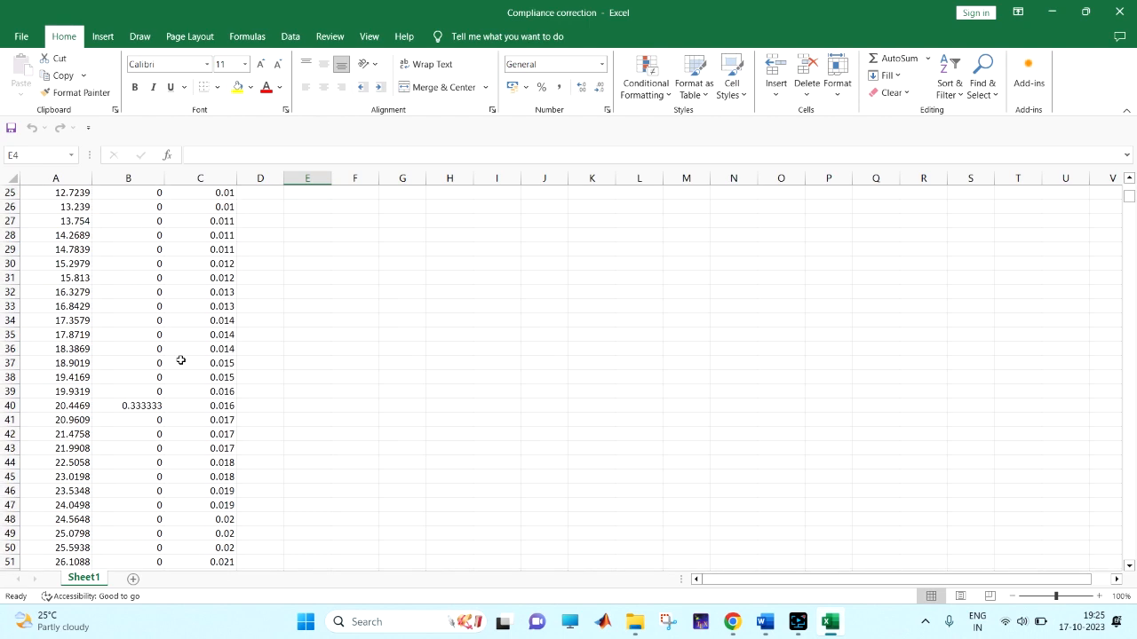
pyautogui.scroll(8, 180, 359)
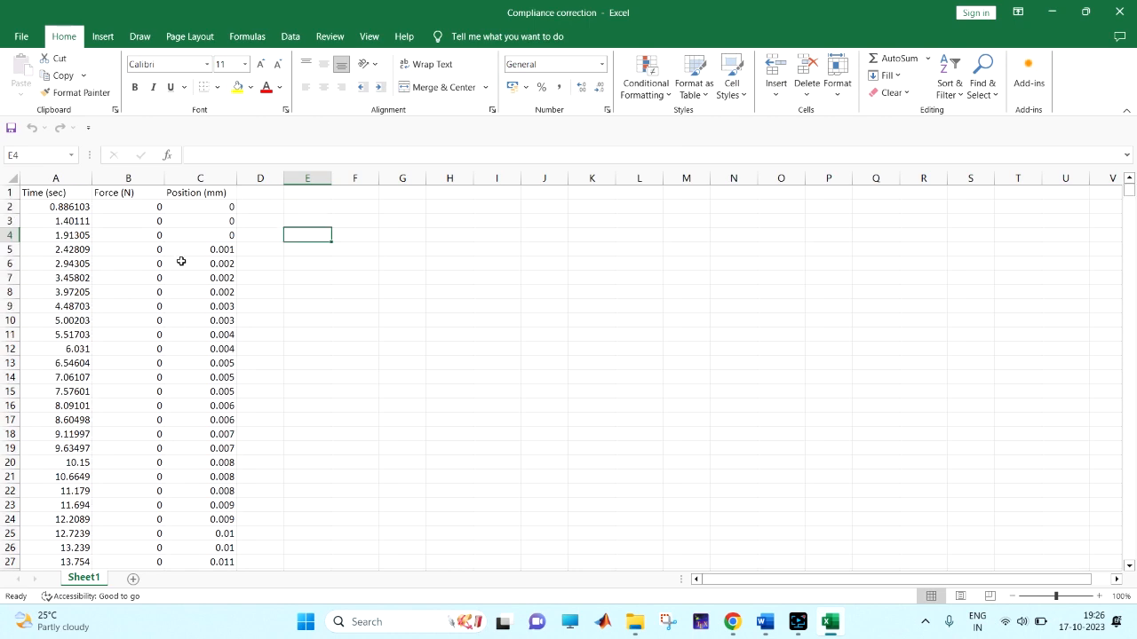
pyautogui.scroll(-12, 178, 266)
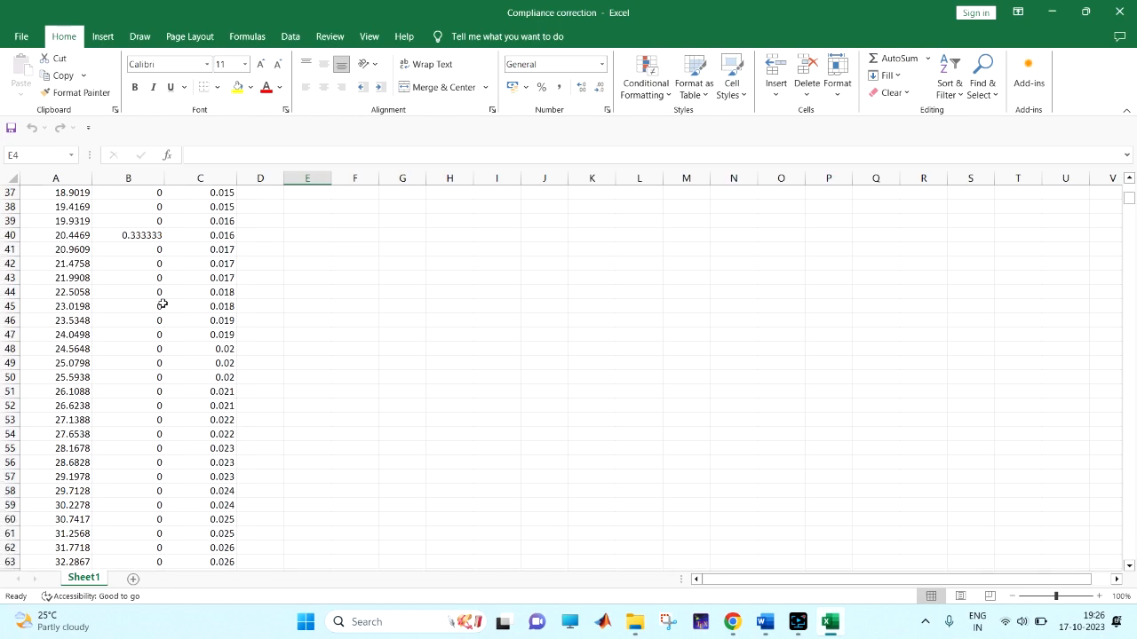
pyautogui.scroll(12, 162, 304)
pyautogui.moveTo(37, 206); pyautogui.dragTo(134, 365)
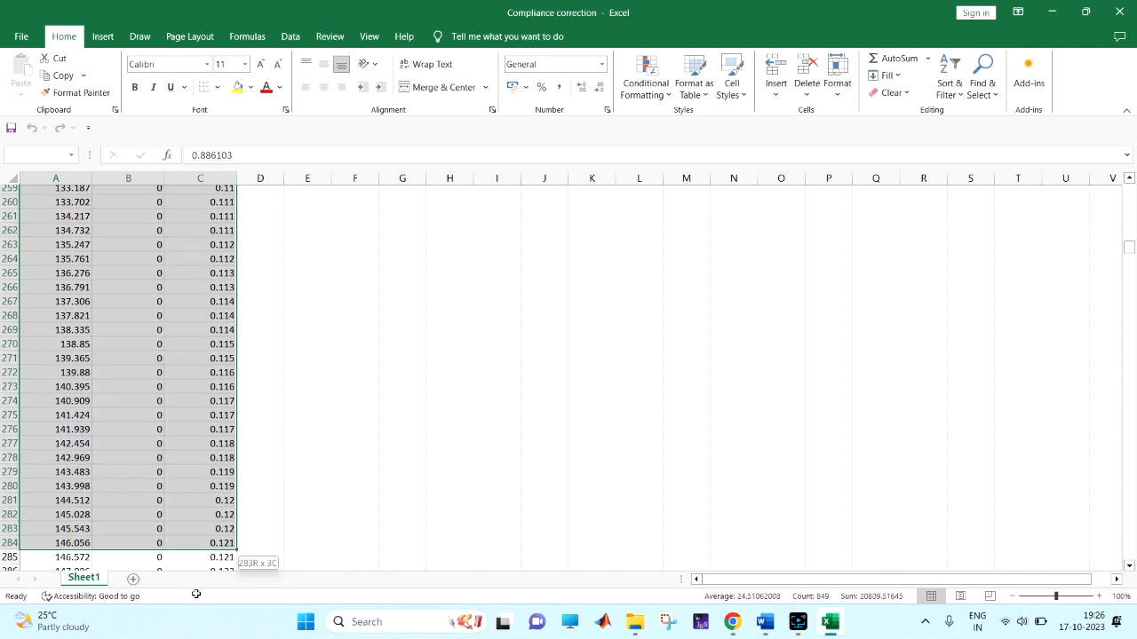
pyautogui.moveTo(196, 594); pyautogui.dragTo(200, 610)
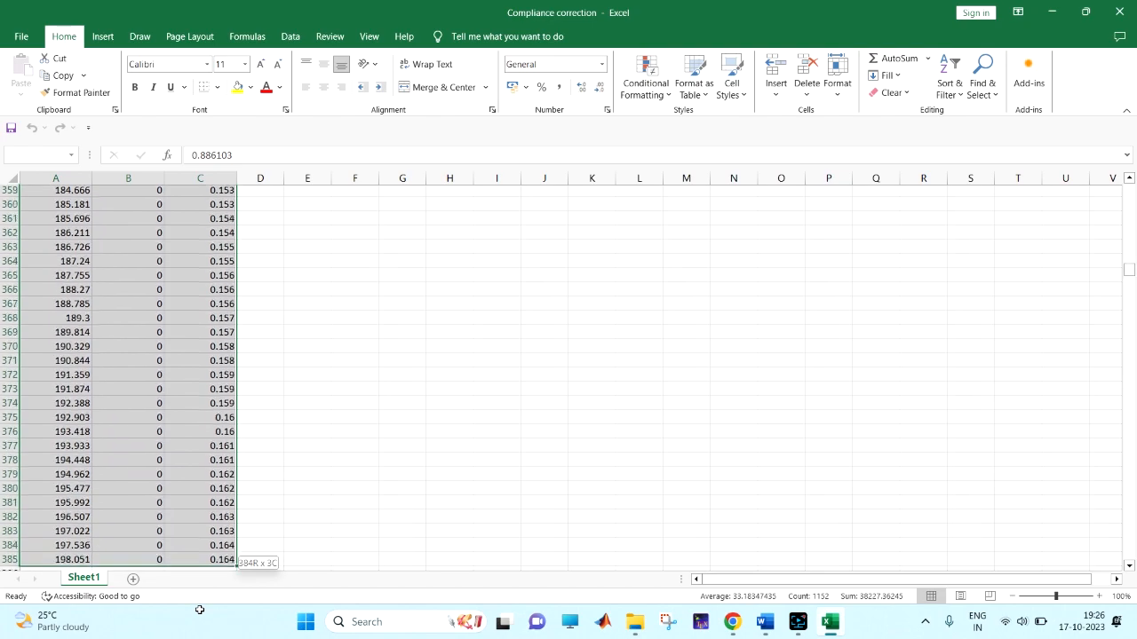
pyautogui.moveTo(200, 610); pyautogui.dragTo(178, 504)
pyautogui.click(327, 377)
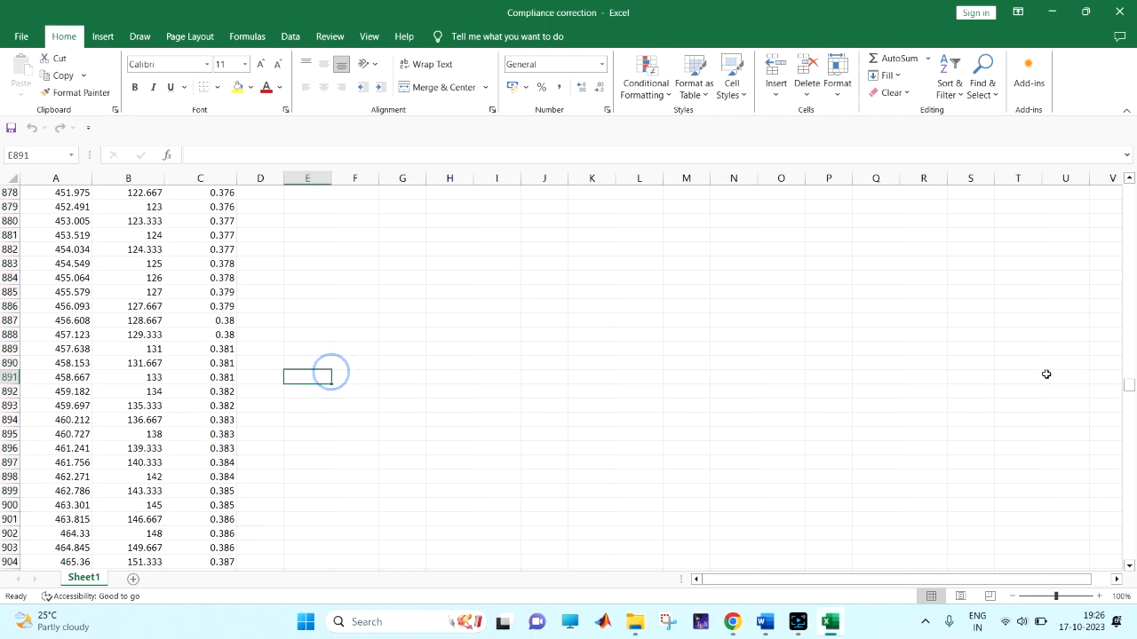
pyautogui.moveTo(1128, 389); pyautogui.dragTo(1129, 190)
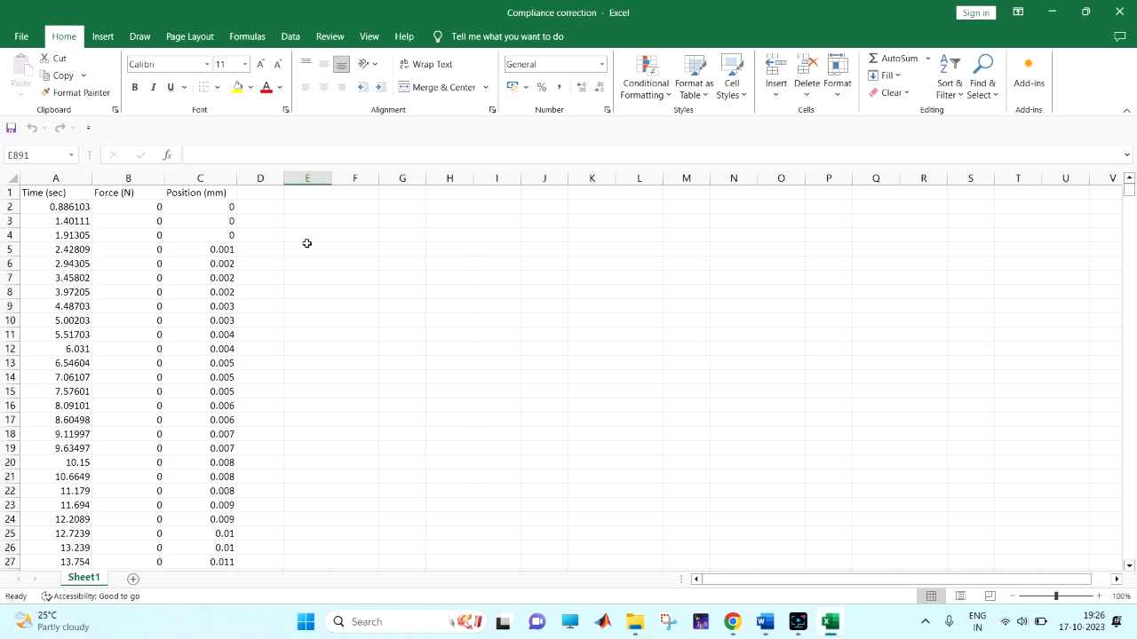
# Step: Insert an empty scatter chart with straight lines on the sheet, beside the data
pyautogui.click(565, 223)
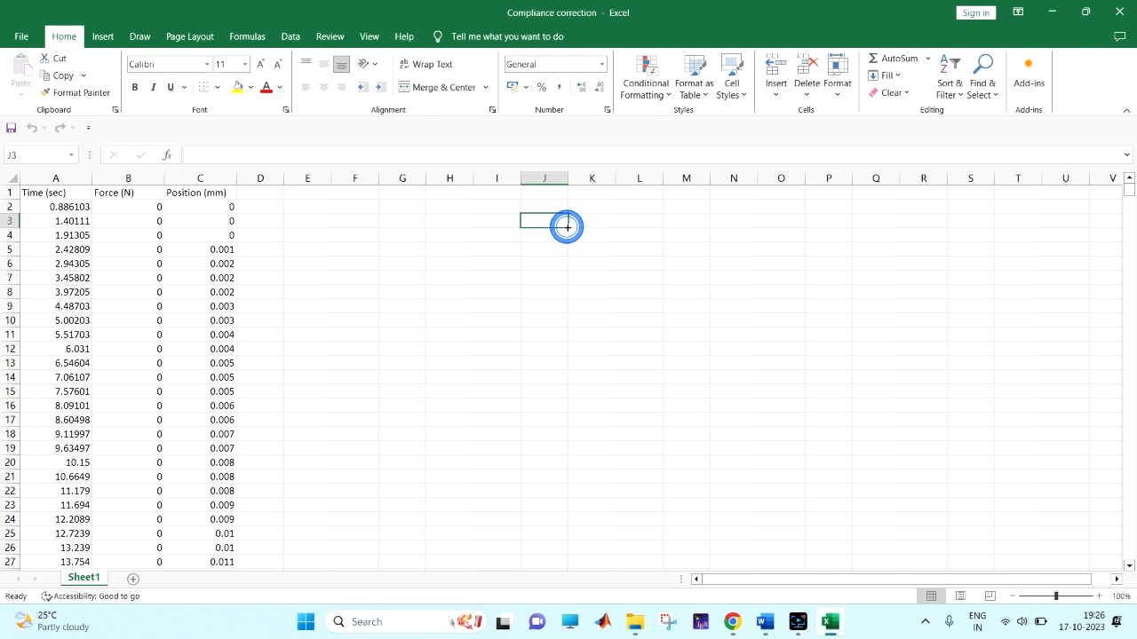
pyautogui.click(103, 38)
pyautogui.click(449, 92)
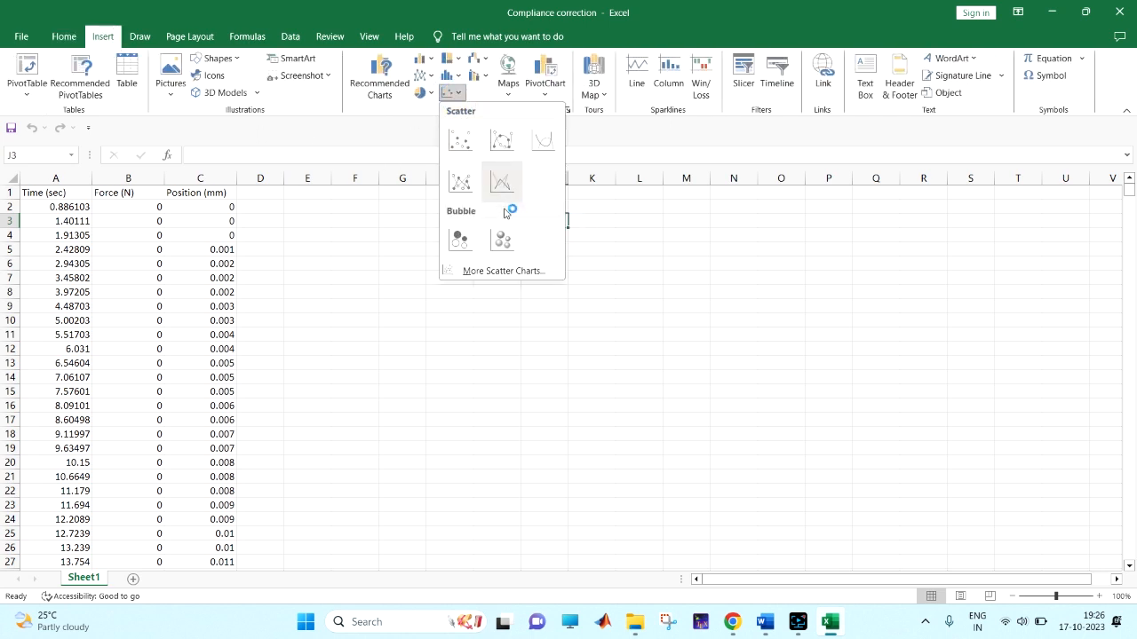
pyautogui.click(502, 191)
# Step: Add a chart series named 1 with the position data C2:C1661 as its X values
pyautogui.rightClick(661, 278)
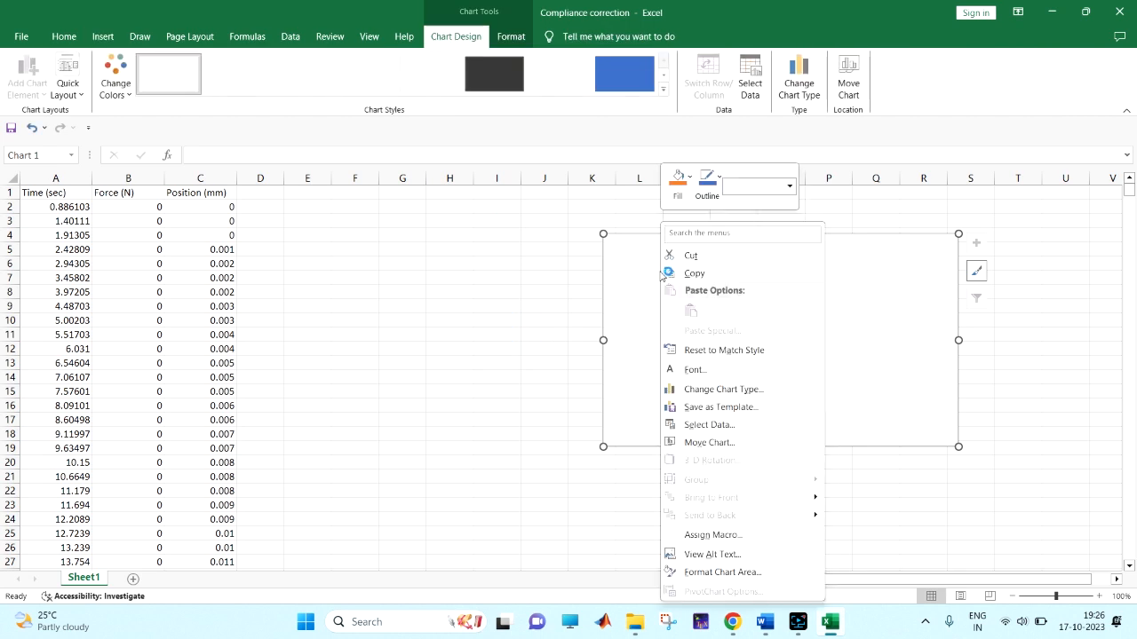
pyautogui.click(715, 425)
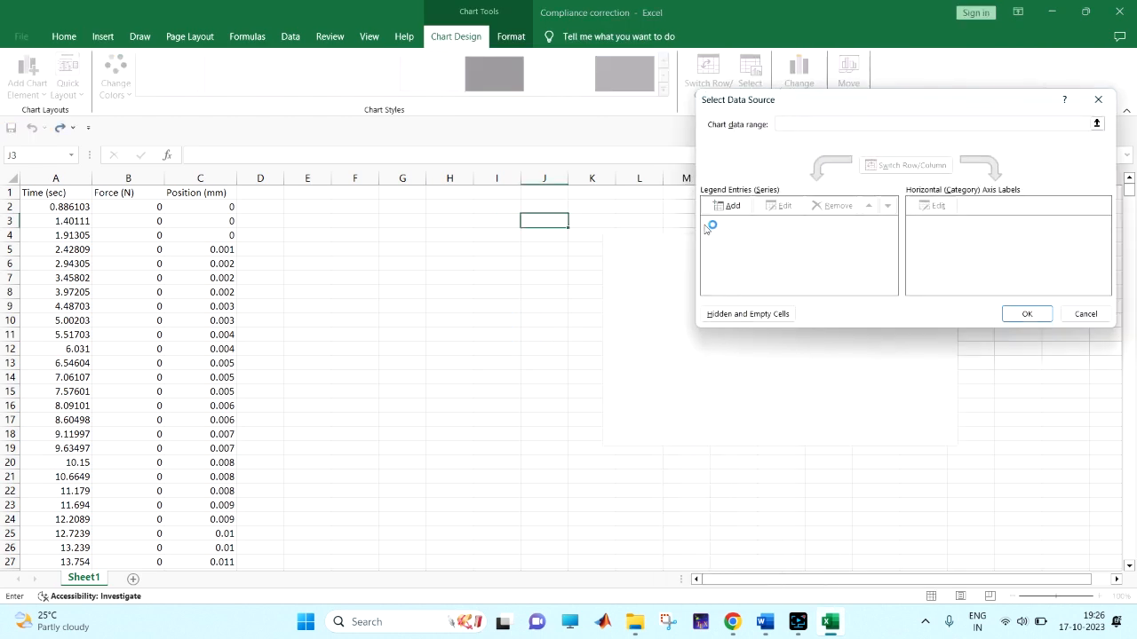
pyautogui.click(726, 205)
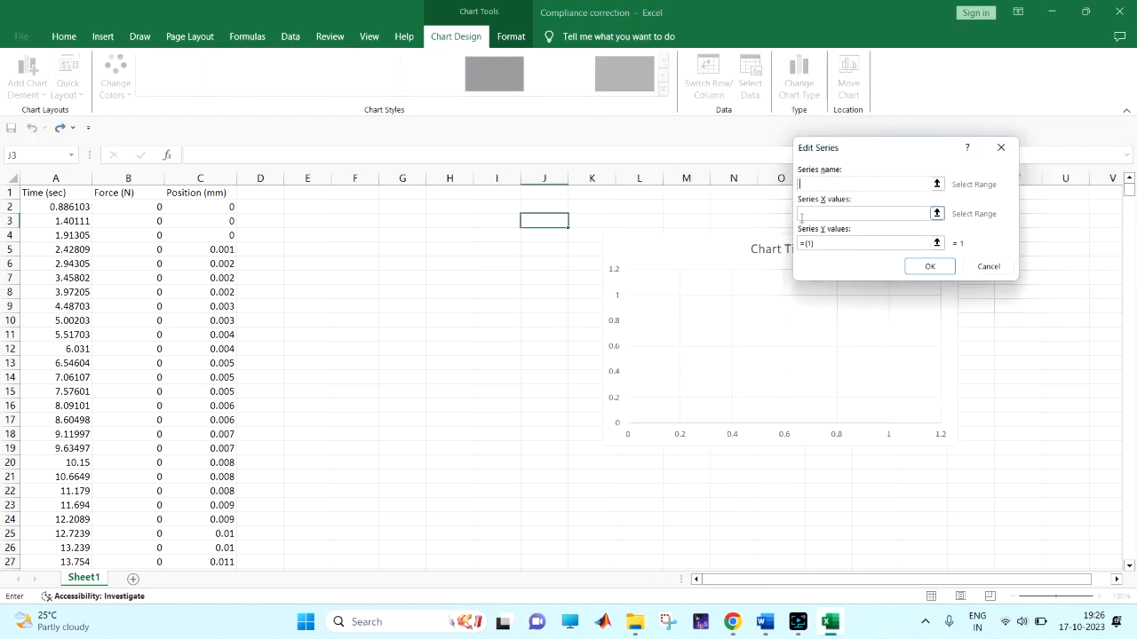
pyautogui.write('1')
pyautogui.click(822, 211)
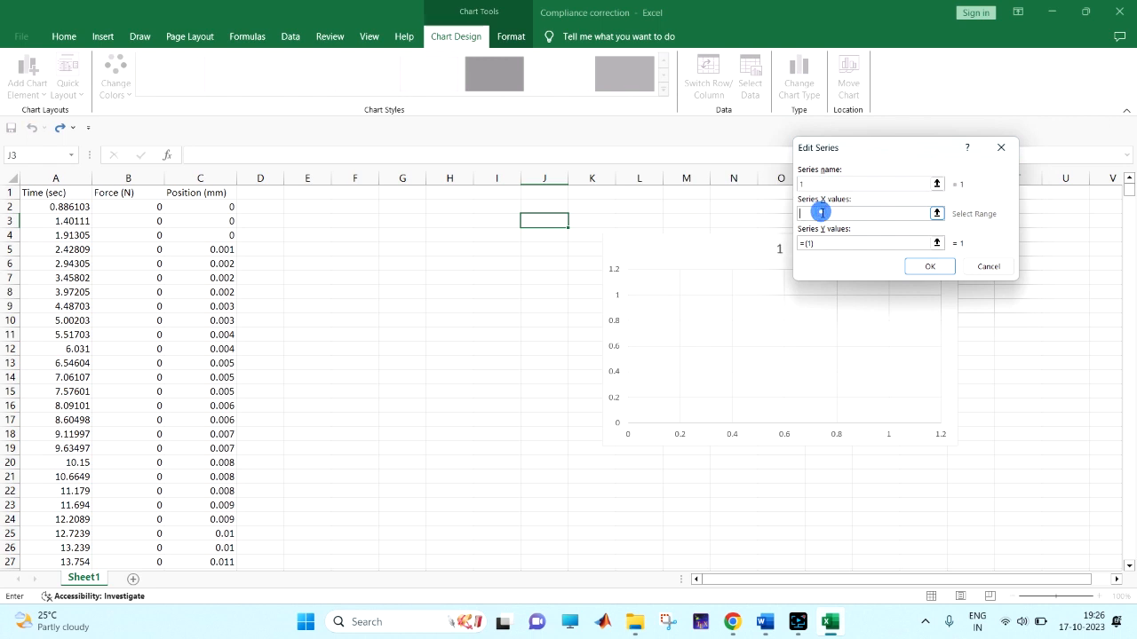
pyautogui.click(206, 206)
pyautogui.hotkey('ctrl', 'shift', 'Down')
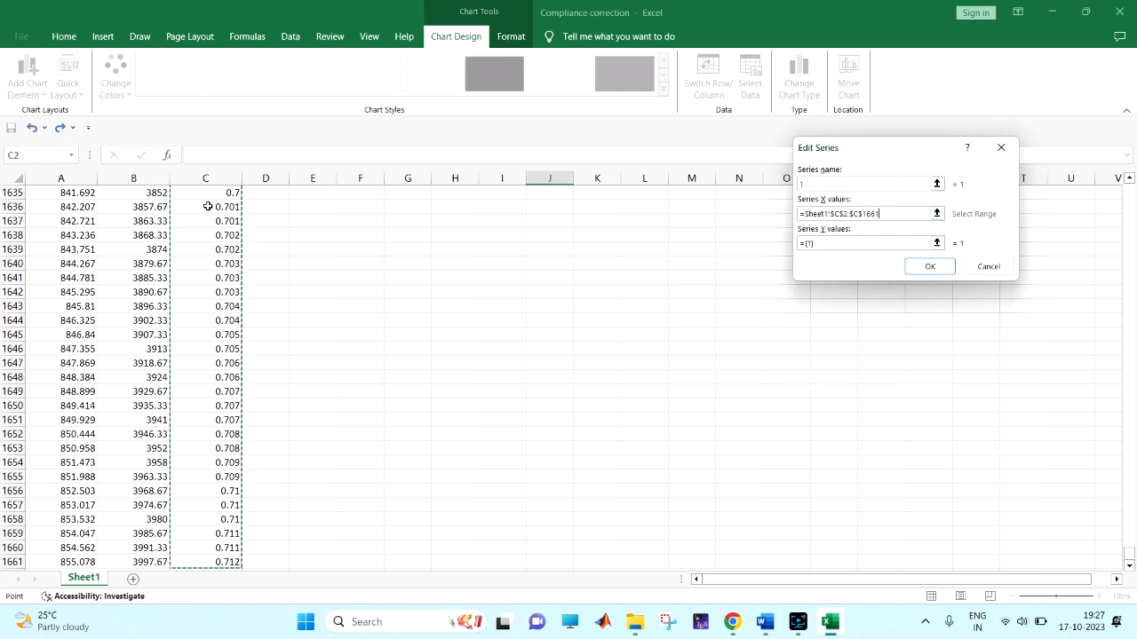
# Step: Set the series' Y values to the force data B2:B1661 and apply the chart's data source
pyautogui.click(819, 245)
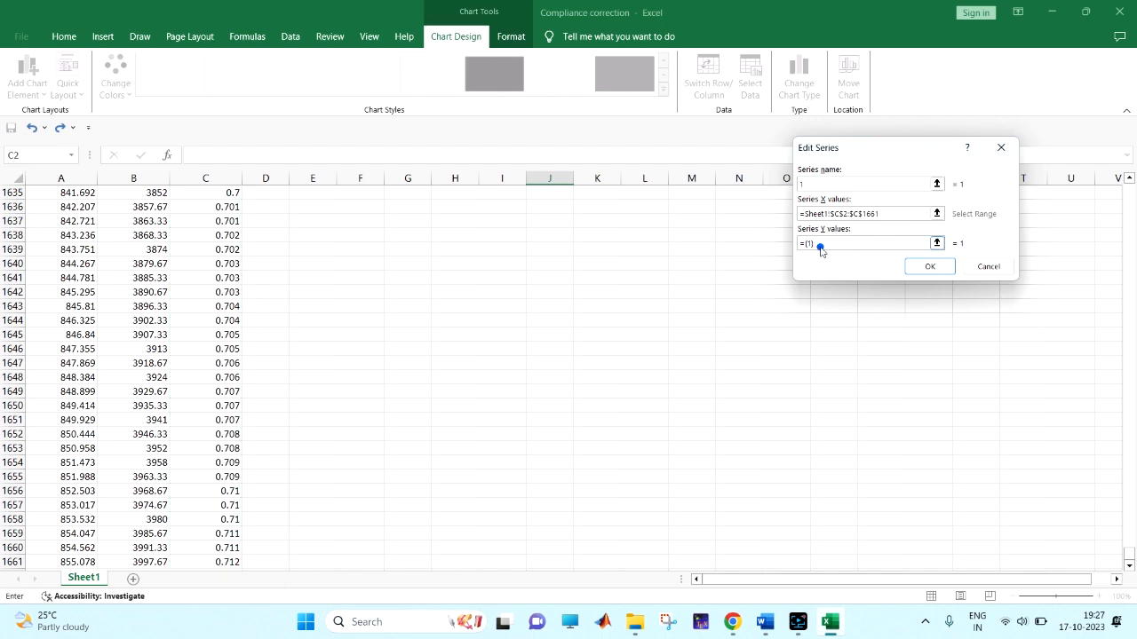
pyautogui.hotkey('ctrl', 'a')
pyautogui.press('BackSpace')
pyautogui.scroll(7, 175, 229)
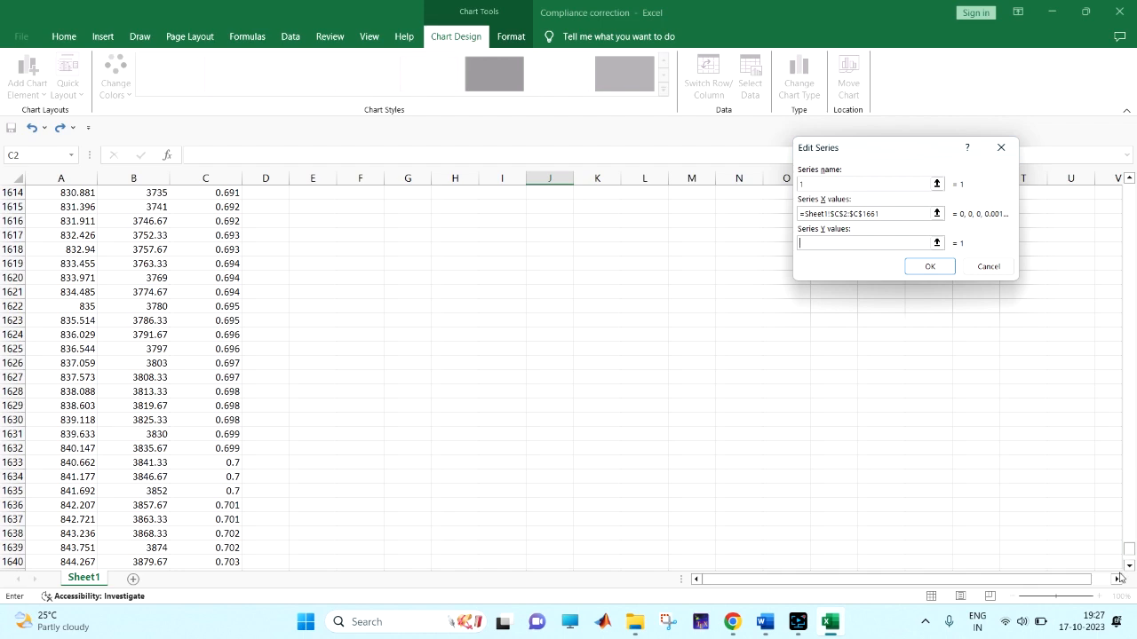
pyautogui.moveTo(1129, 553); pyautogui.dragTo(1128, 182)
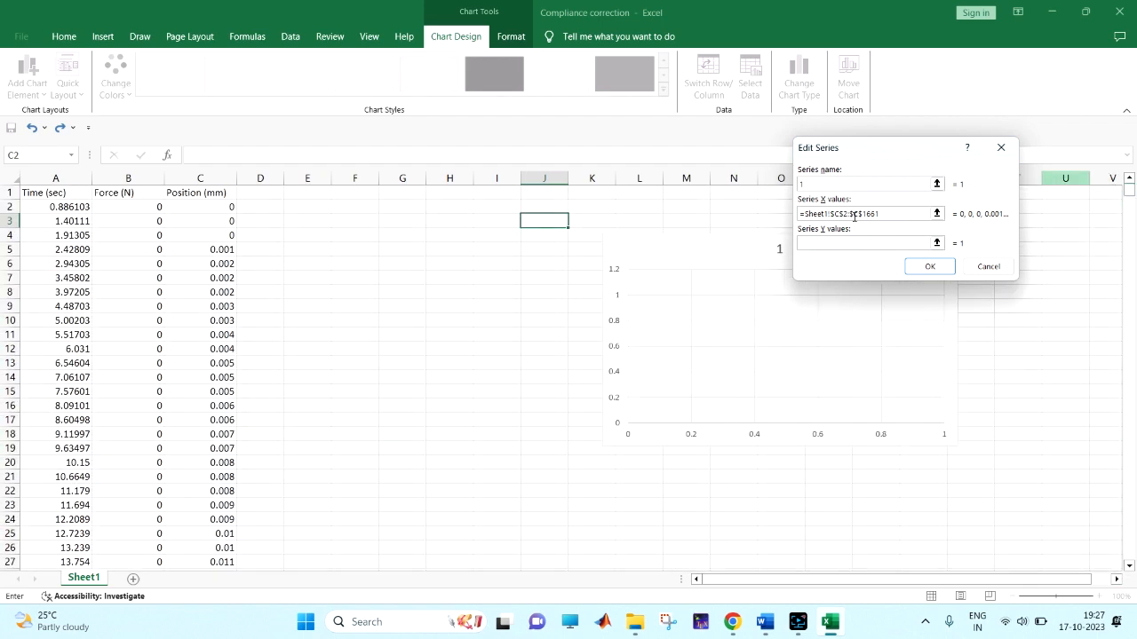
pyautogui.click(139, 205)
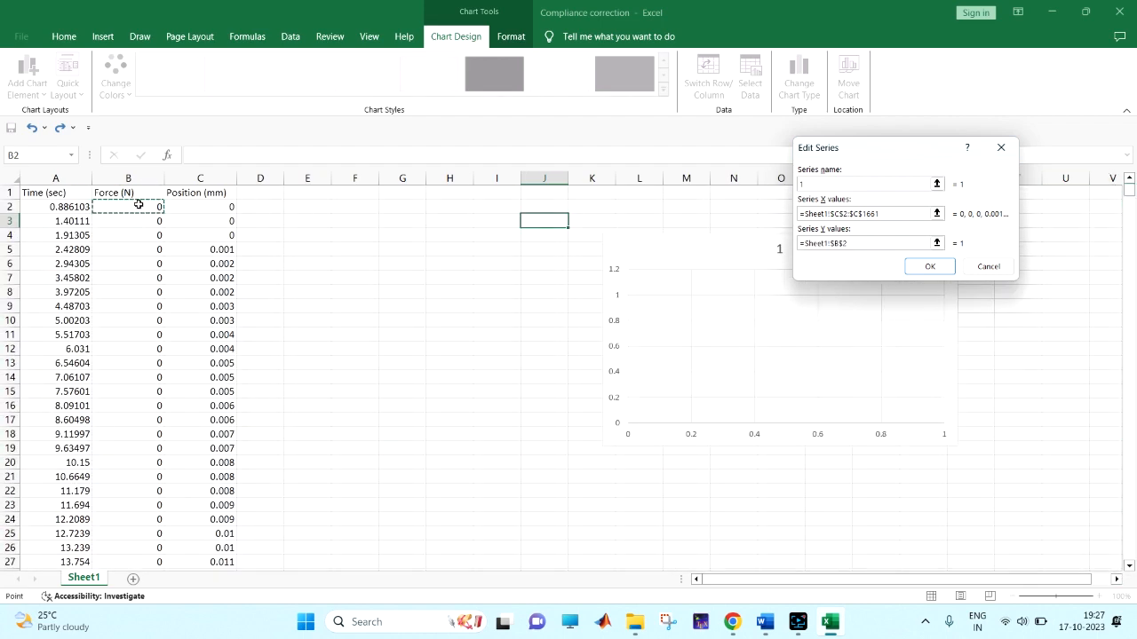
pyautogui.write(':$B$1661')
pyautogui.press('Return')
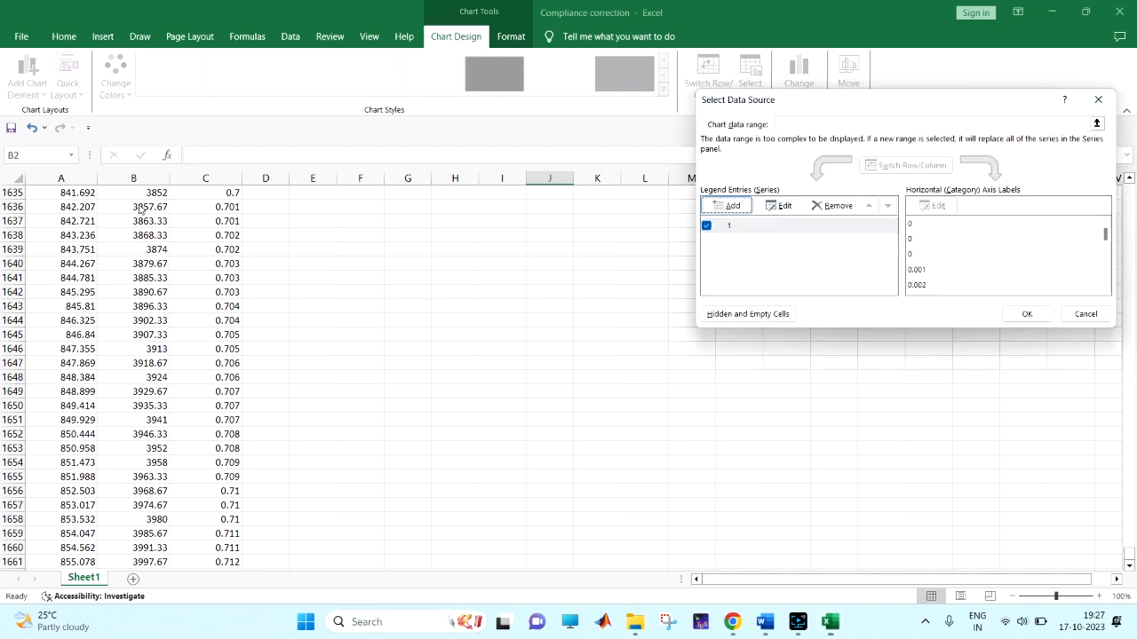
pyautogui.click(1018, 316)
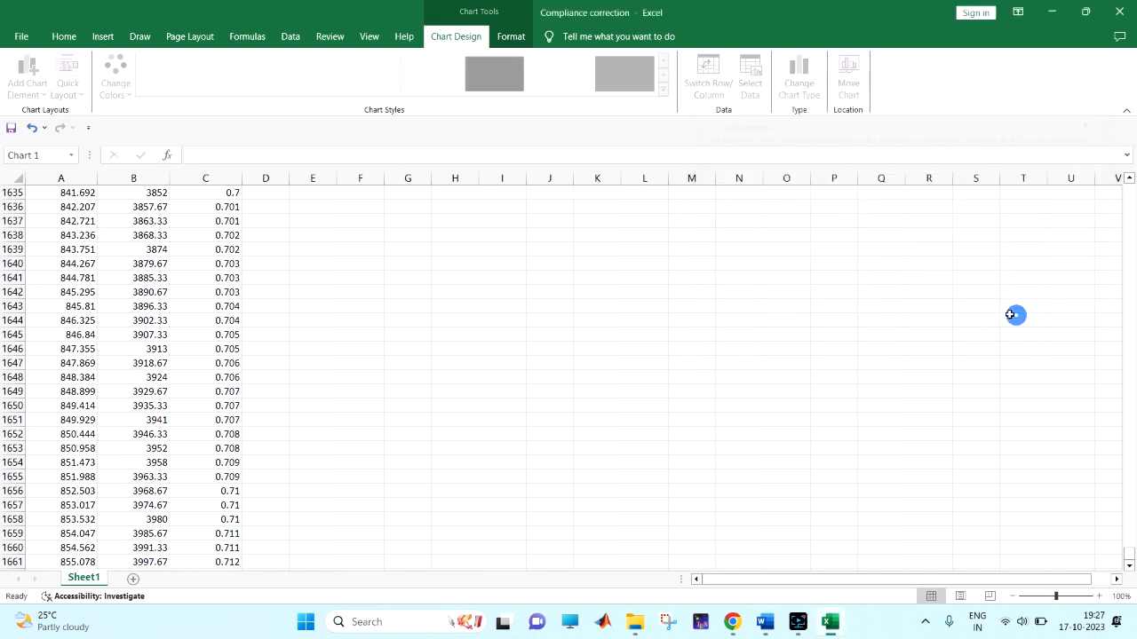
pyautogui.moveTo(1130, 552); pyautogui.dragTo(1130, 186)
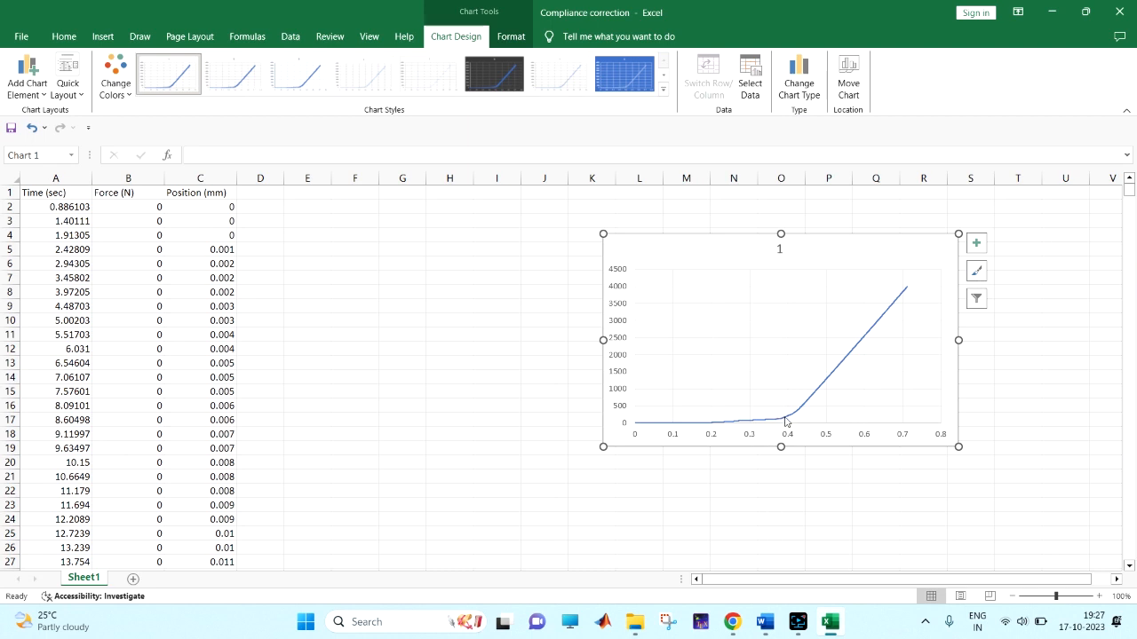
# Step: Delete the data cells A2:C934 before the curve's steep rise, shifting the remaining cells up
pyautogui.moveTo(785, 421)
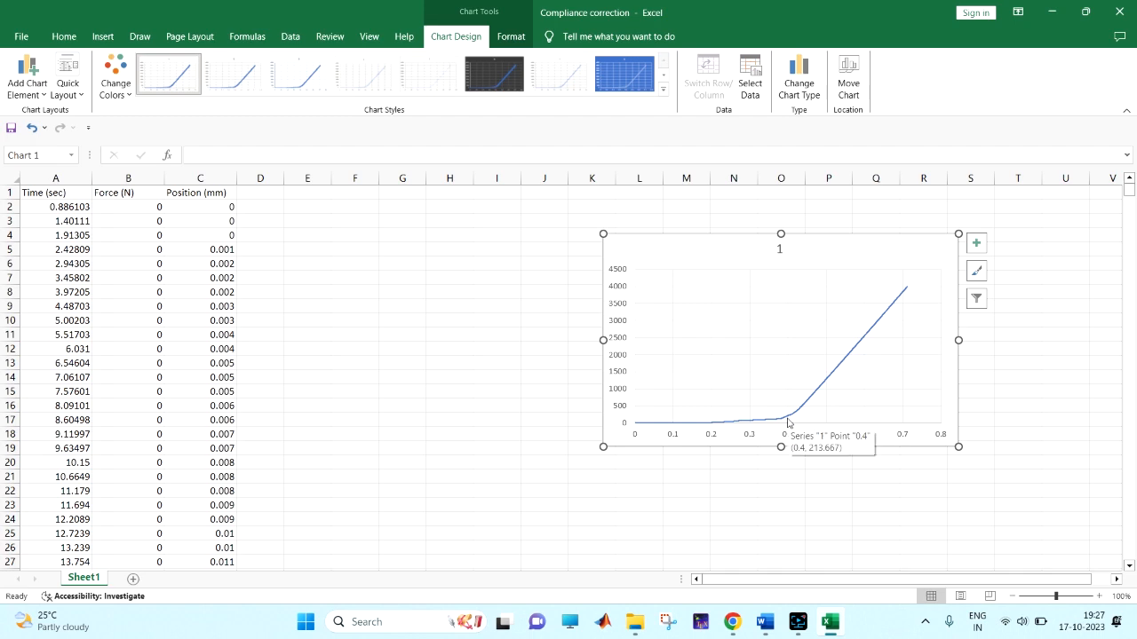
pyautogui.click(39, 207)
pyautogui.moveTo(87, 229); pyautogui.dragTo(205, 348)
pyautogui.rightClick(144, 327)
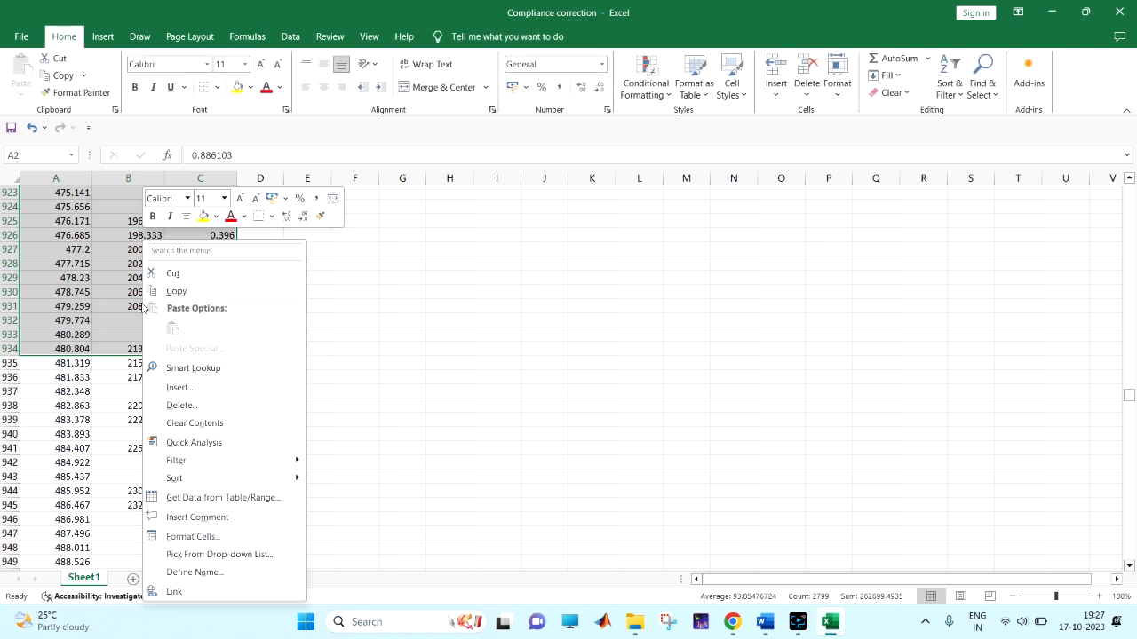
pyautogui.click(176, 404)
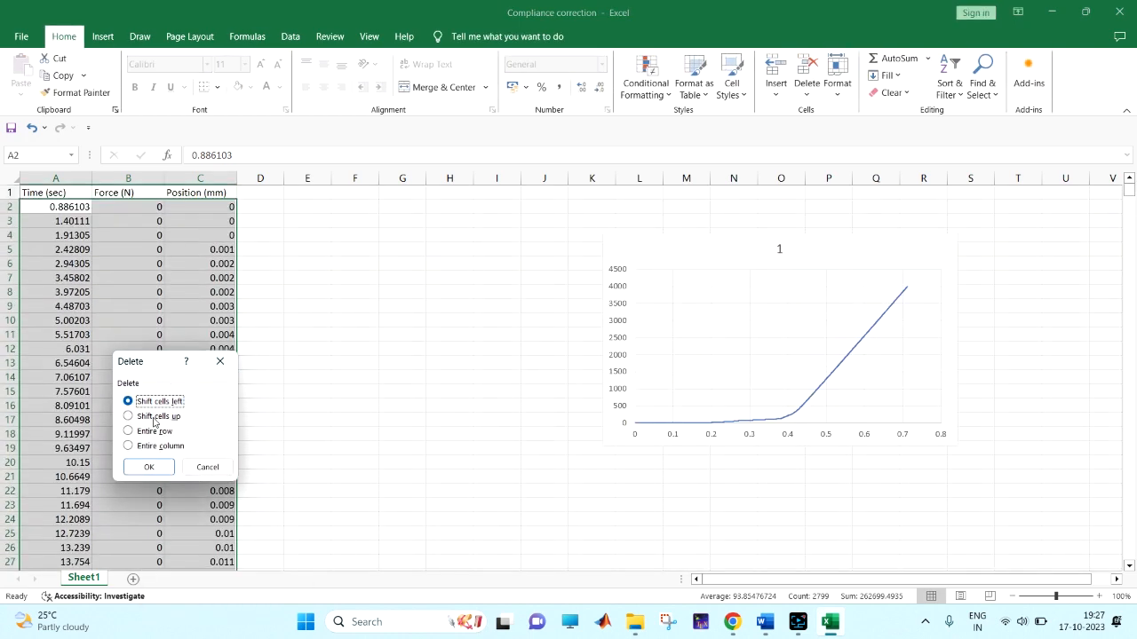
pyautogui.click(153, 415)
pyautogui.click(148, 466)
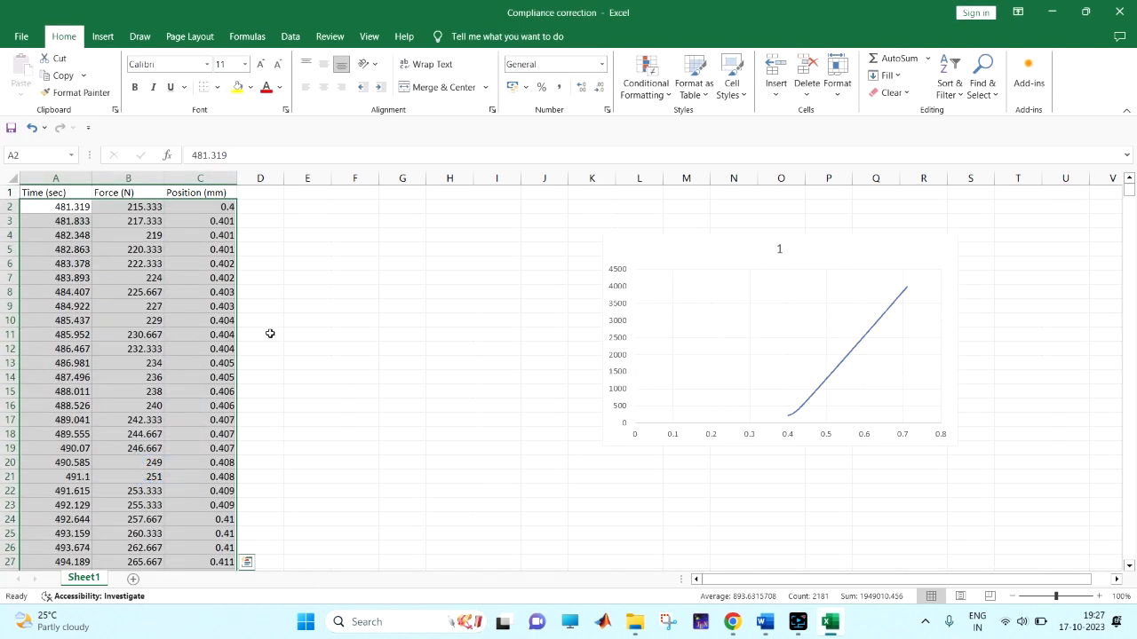
pyautogui.click(270, 218)
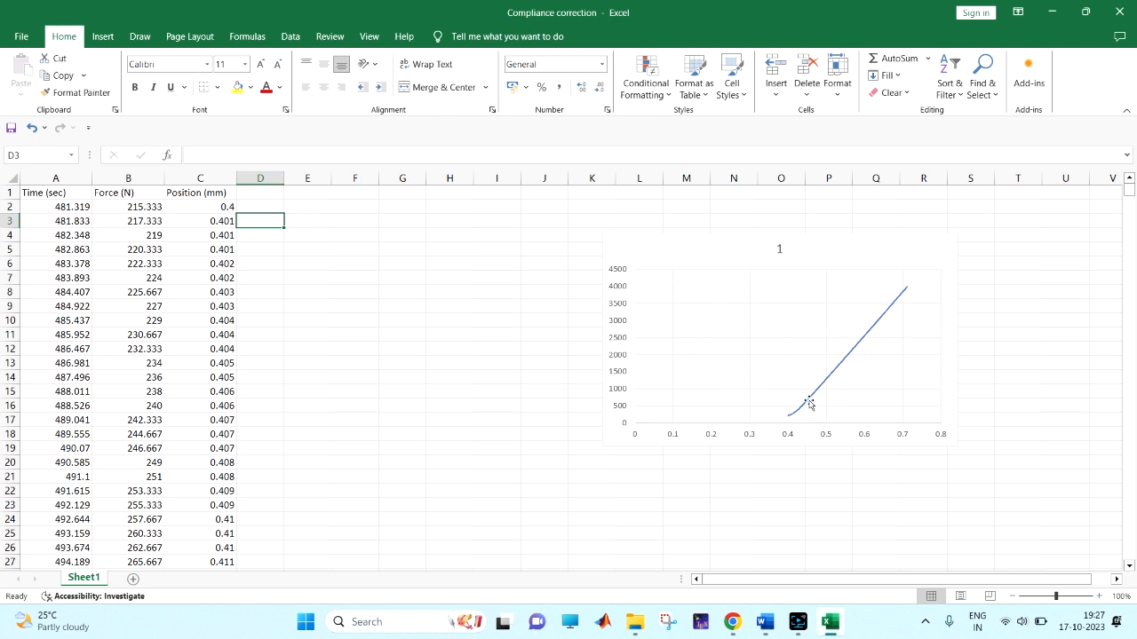
# Step: Enter the heading "Absolute zero (mm)" in cell E1
pyautogui.click(306, 197)
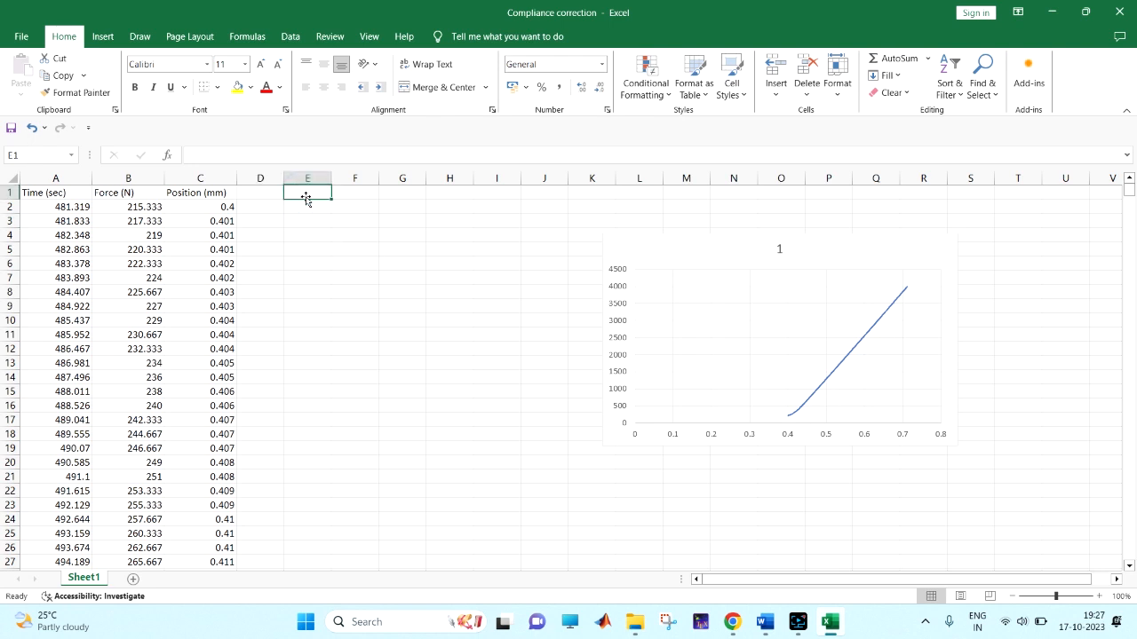
pyautogui.write('Absol')
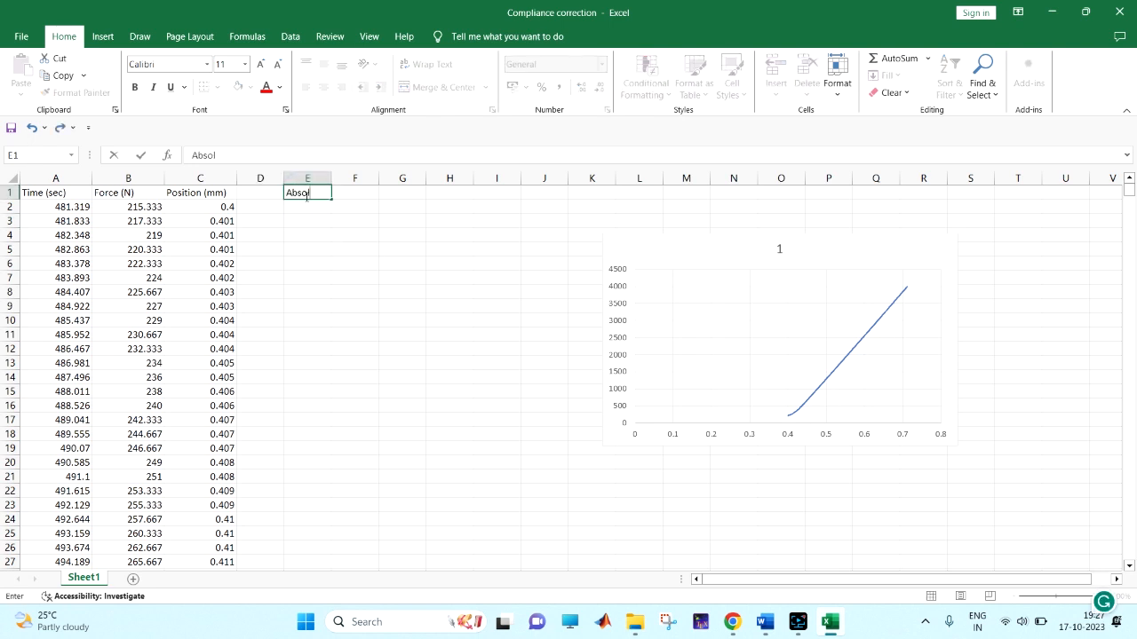
pyautogui.write('ute zero')
pyautogui.write('(mm)')
pyautogui.press('Return')
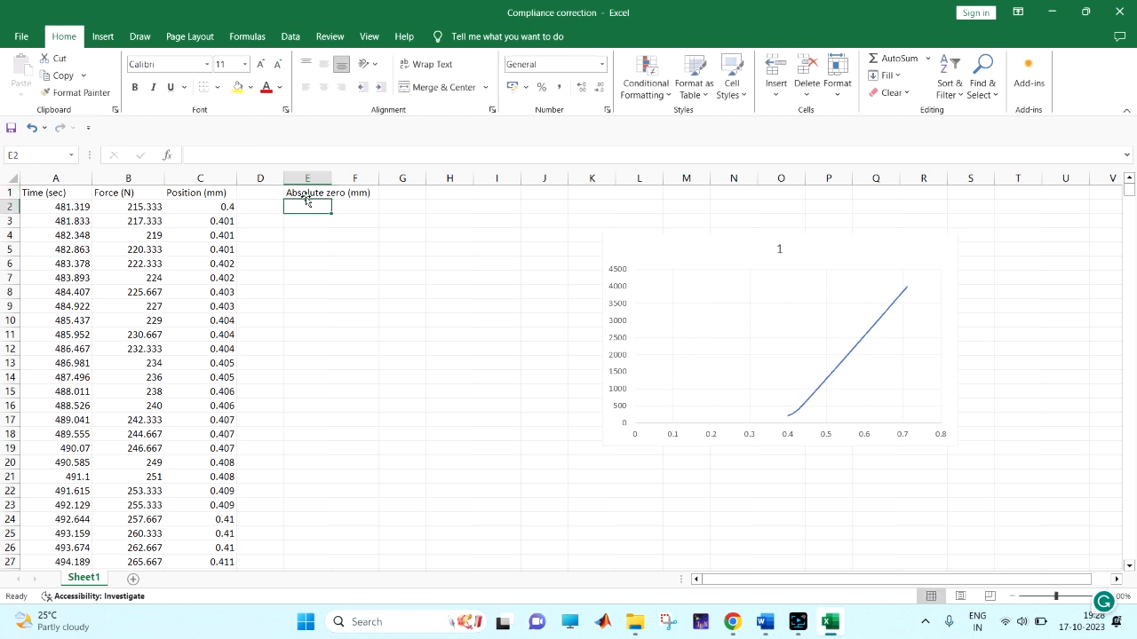
# Step: Calculate the zeroed position in cell E2 with the formula =C2-0.4
pyautogui.write('=')
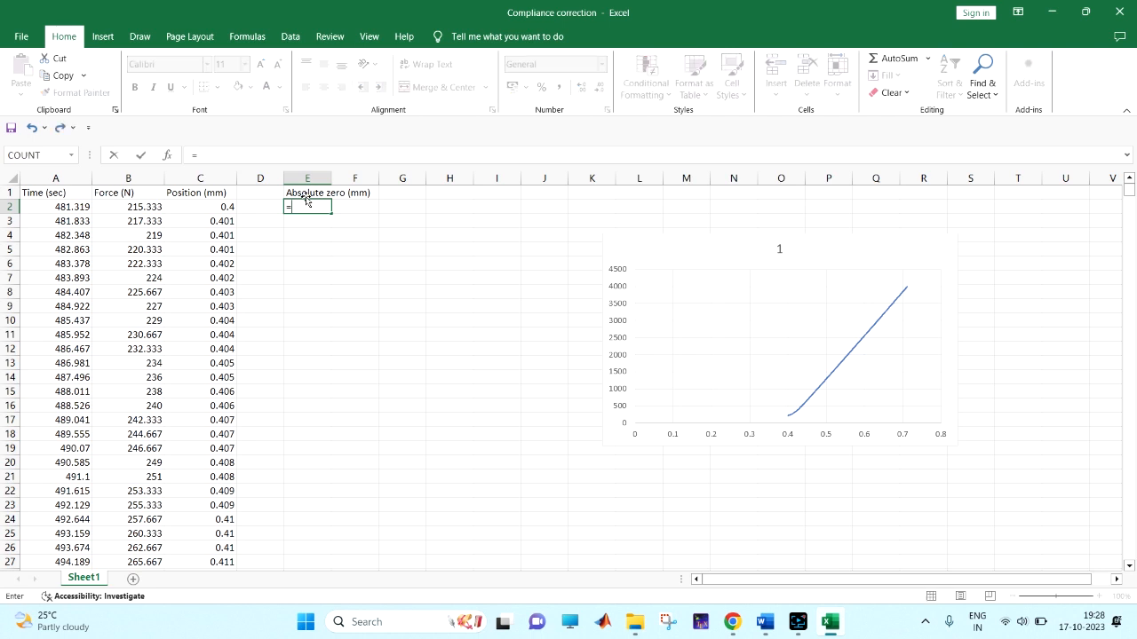
pyautogui.click(206, 206)
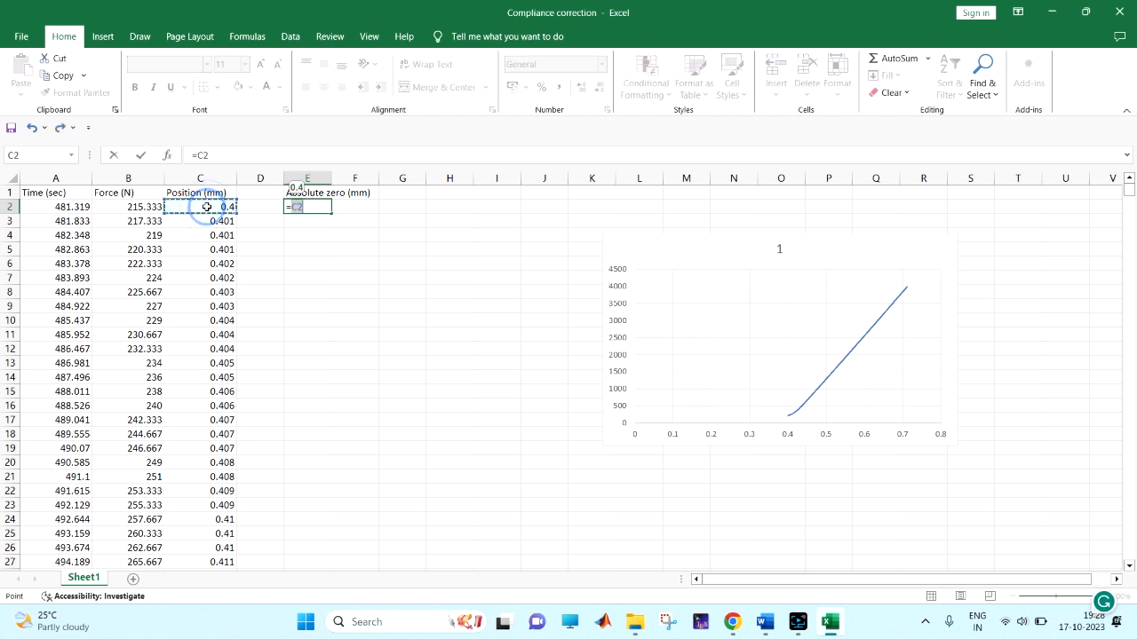
pyautogui.write('-0.4')
pyautogui.press('Return')
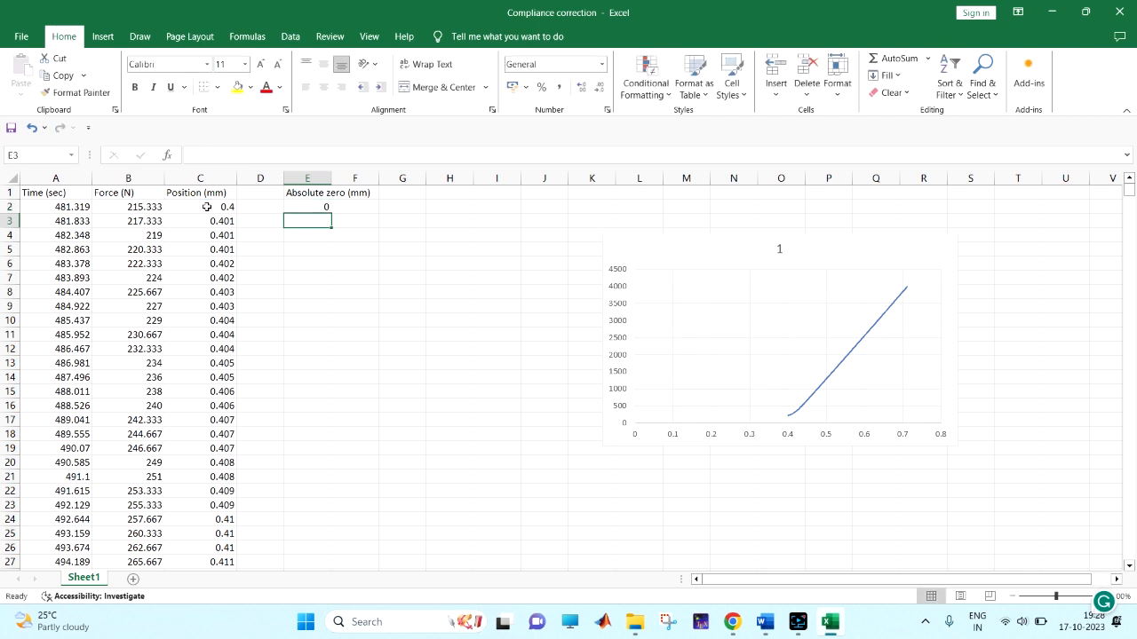
# Step: Delete the empty column D so the absolute zero column sits directly beside the position data
pyautogui.click(326, 212)
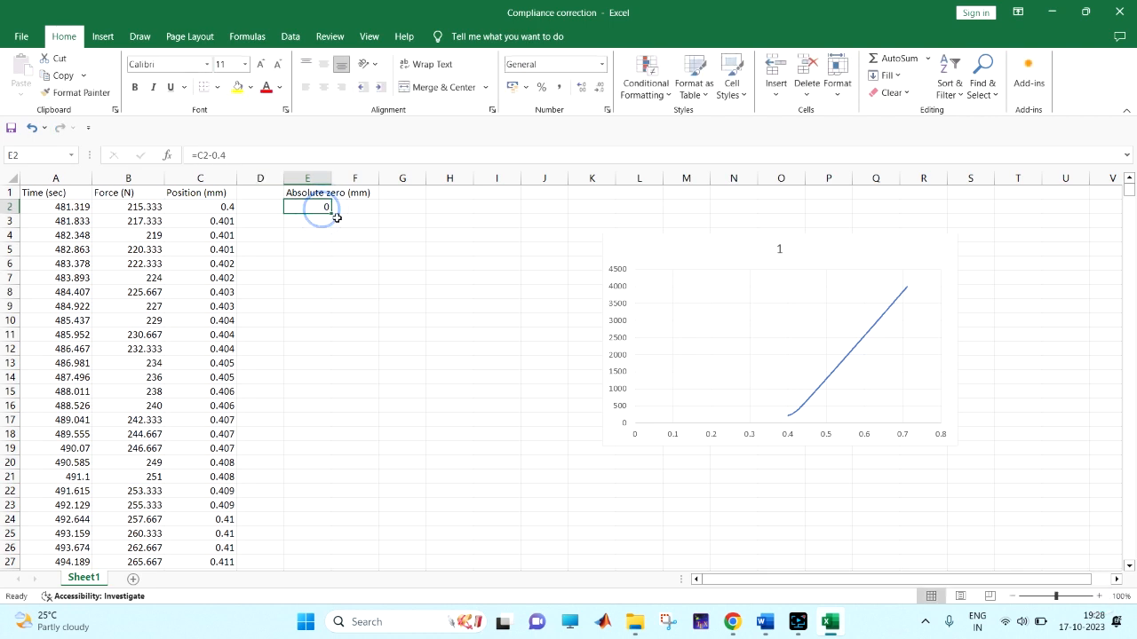
pyautogui.click(331, 211)
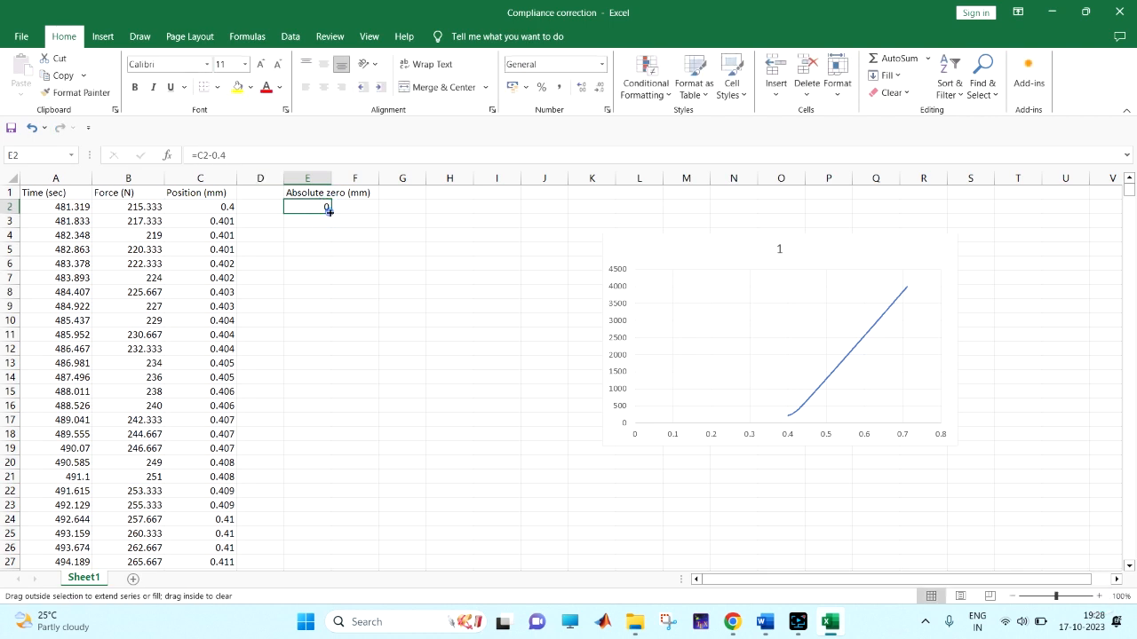
pyautogui.click(261, 178)
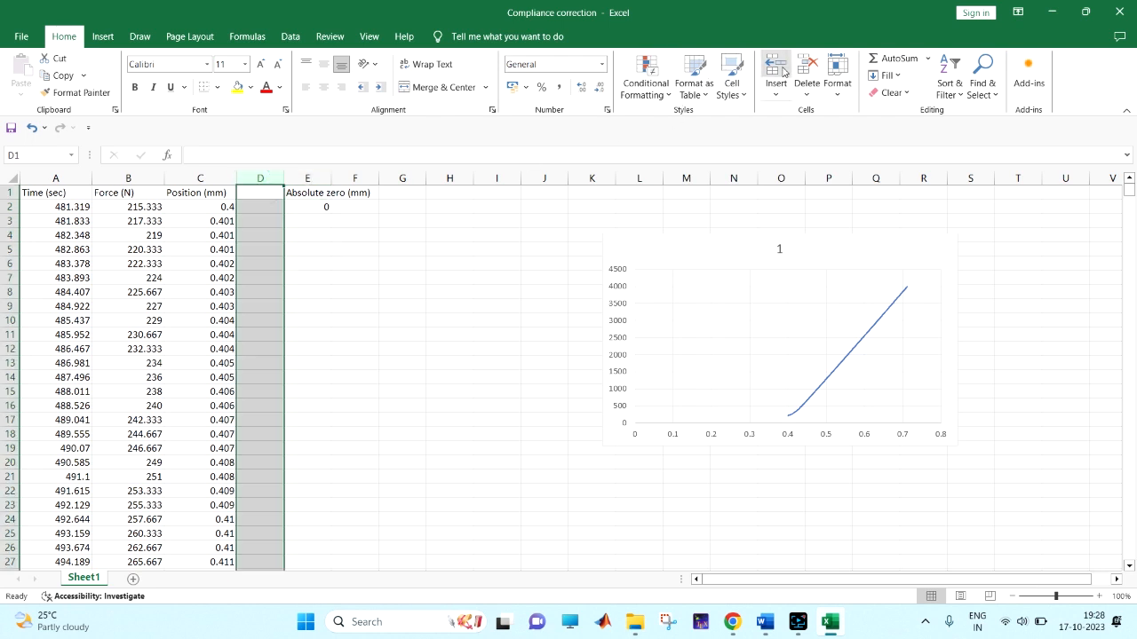
pyautogui.click(801, 64)
# Step: Fill the formula in D2 down the absolute zero column for all data rows
pyautogui.click(280, 208)
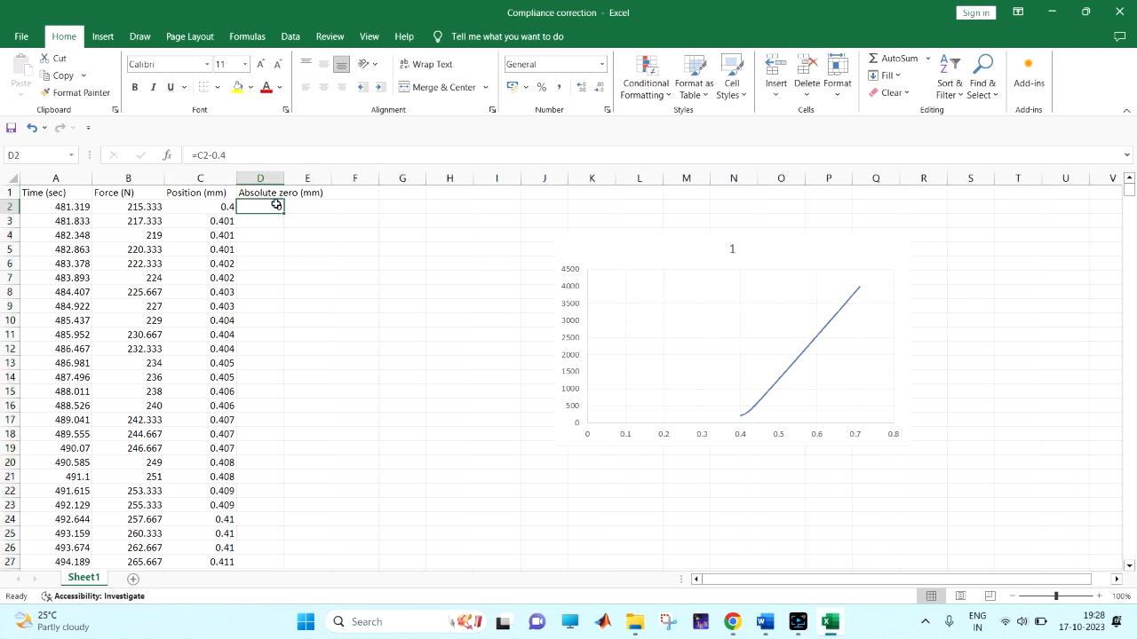
pyautogui.doubleClick(283, 214)
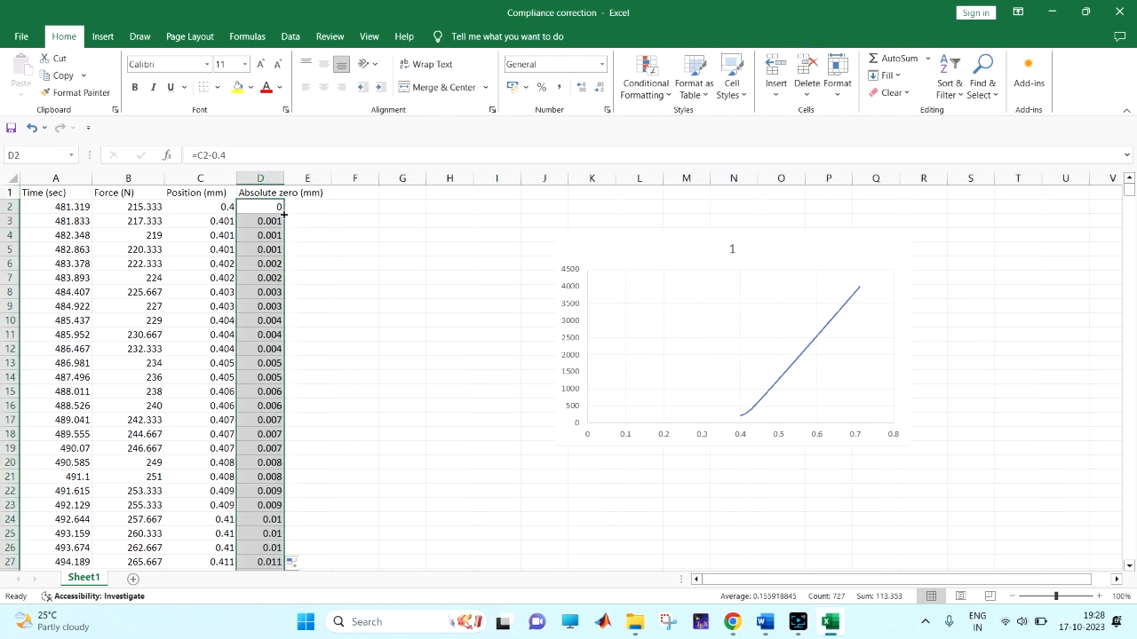
pyautogui.click(436, 335)
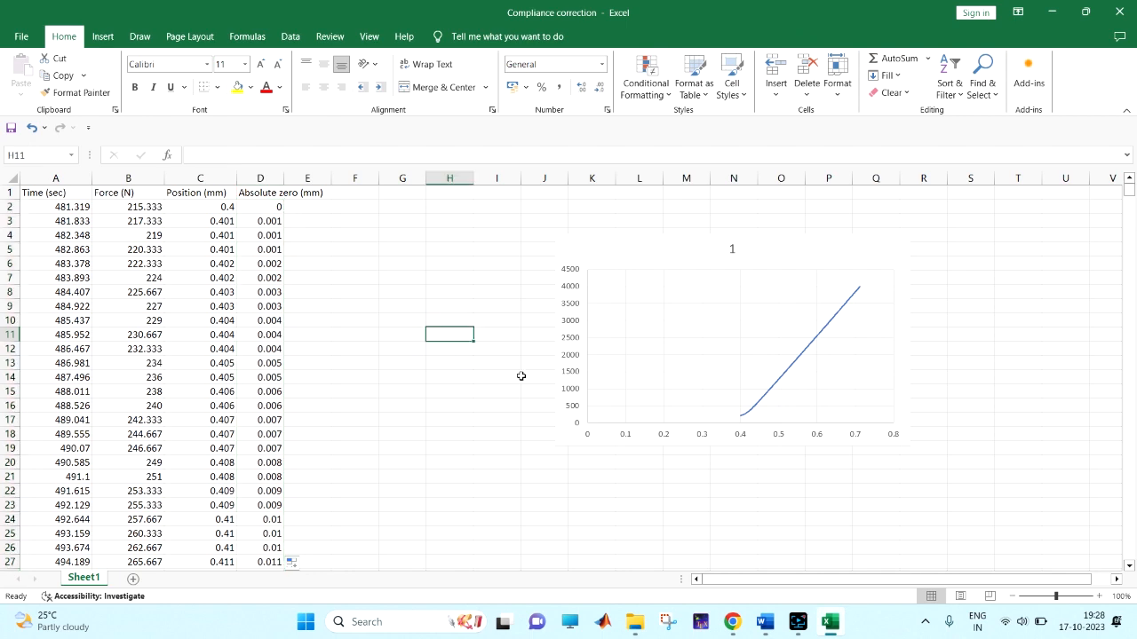
# Step: Add a chart series named Compliance curve with the absolute zero data D2:D728 as its X values
pyautogui.scroll(-1, 631, 400)
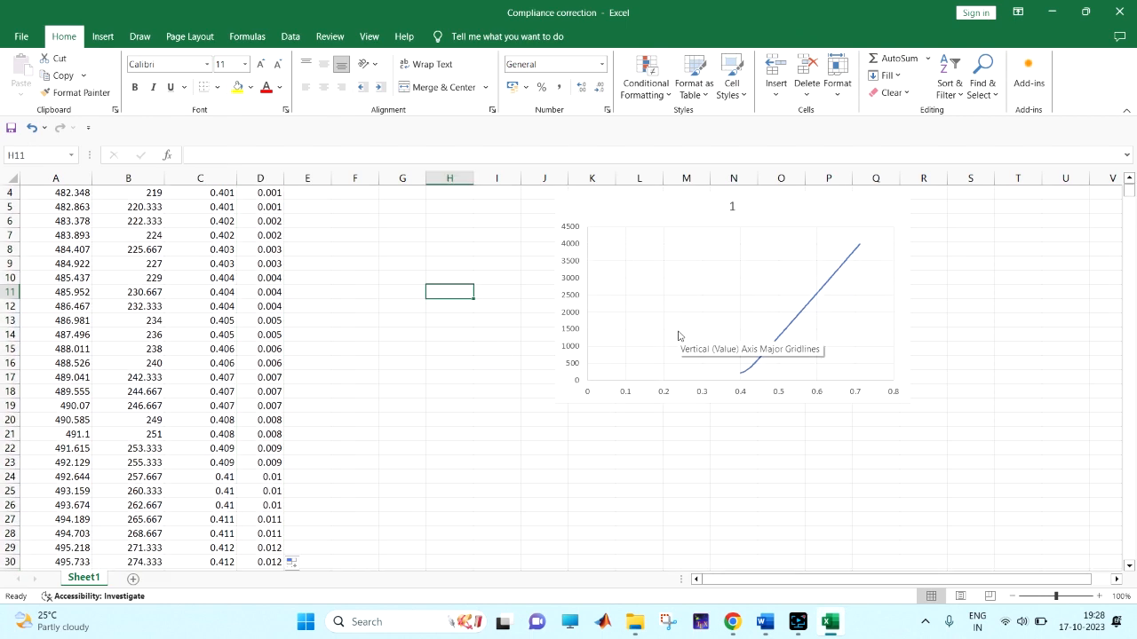
pyautogui.scroll(1, 674, 338)
pyautogui.click(637, 258)
pyautogui.rightClick(638, 258)
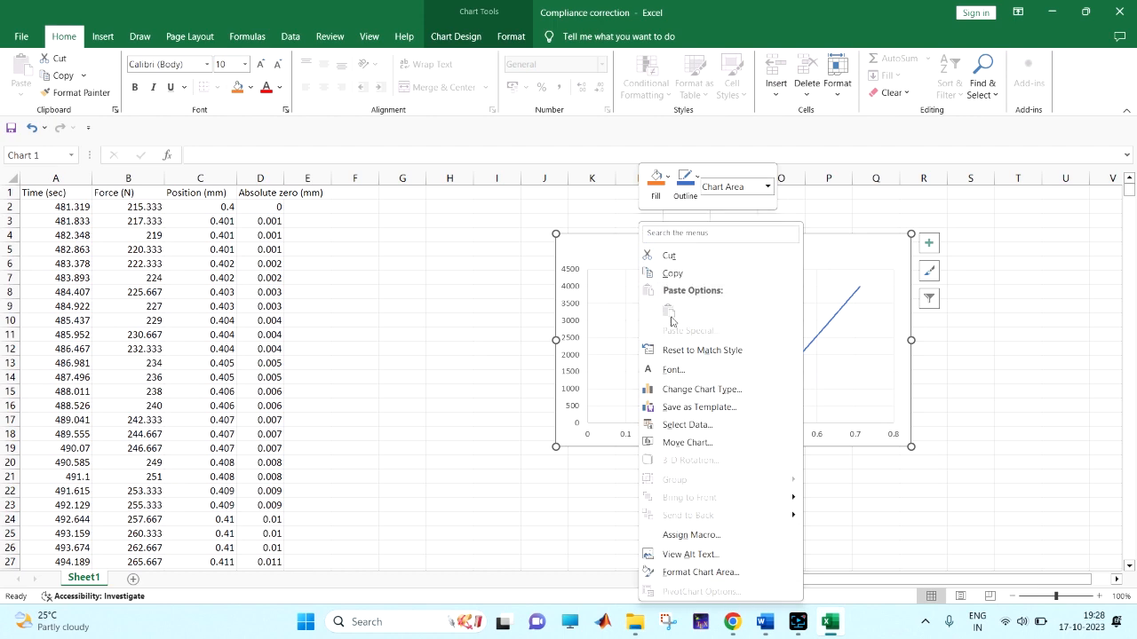
pyautogui.click(691, 426)
pyautogui.click(736, 208)
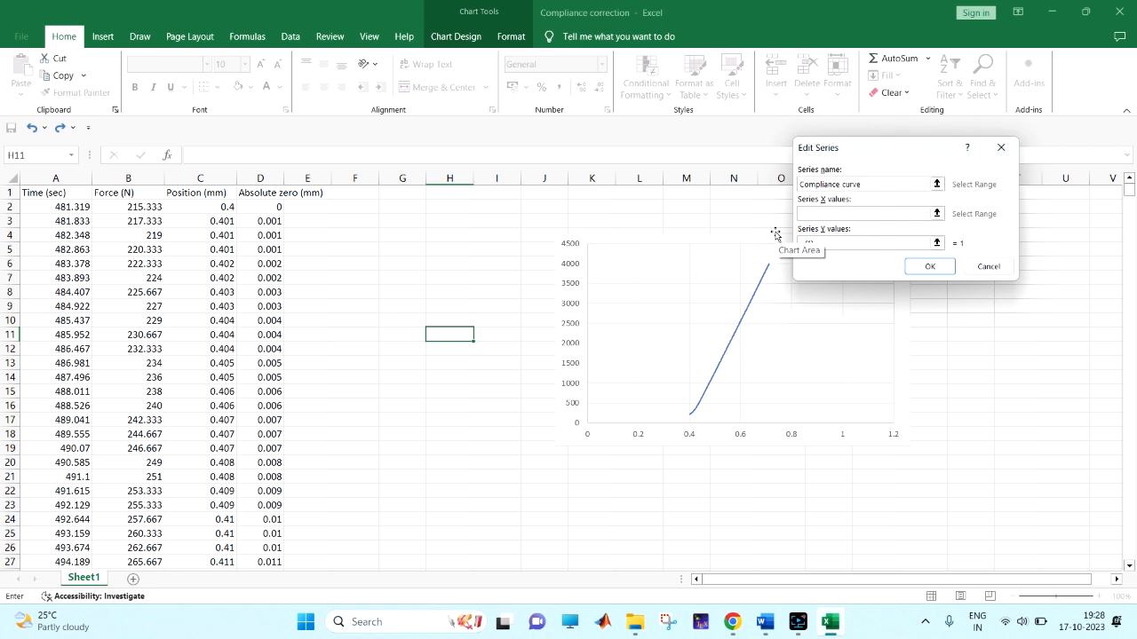
pyautogui.click(819, 213)
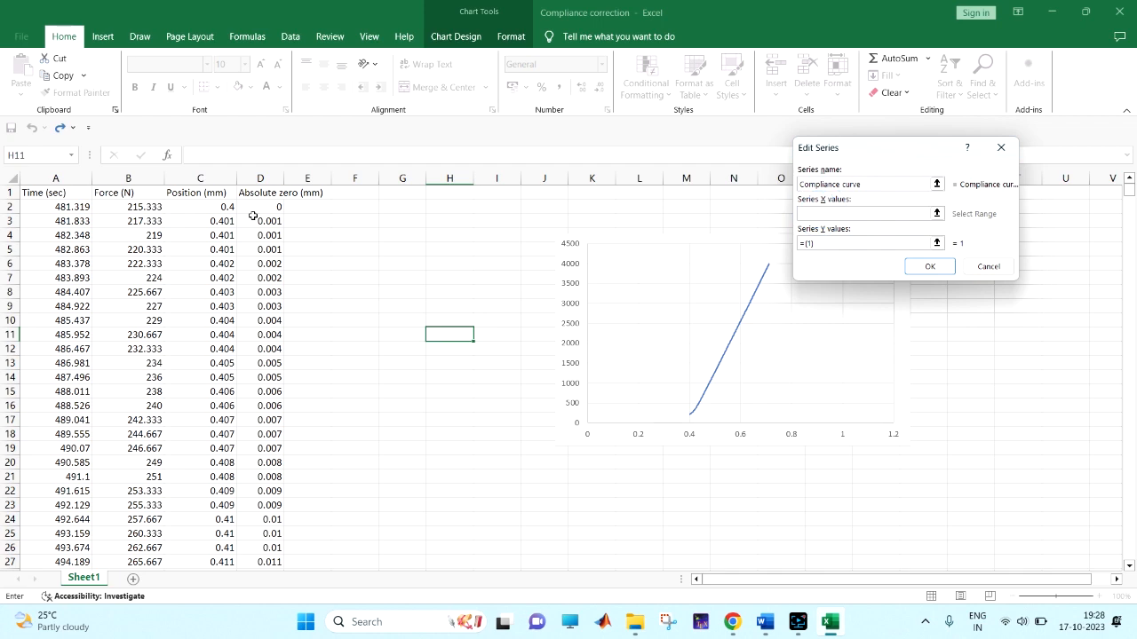
pyautogui.click(262, 207)
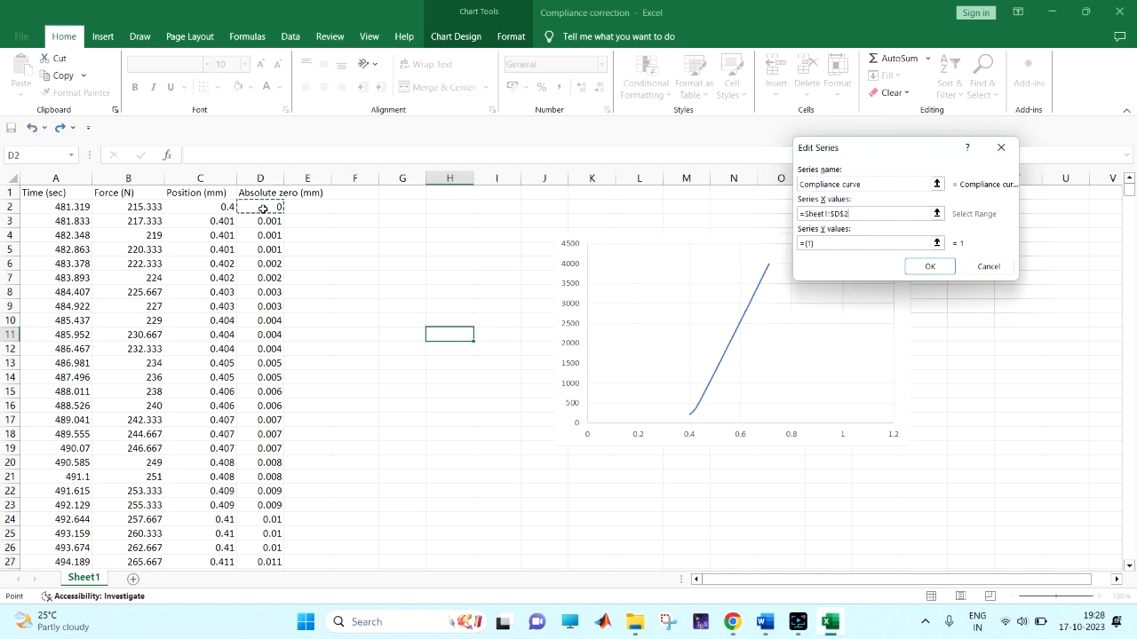
pyautogui.hotkey('ctrl', 'shift', 'Down')
# Step: Set the Compliance curve's Y values to the force data B2:B728 and apply the chart's data source
pyautogui.click(821, 242)
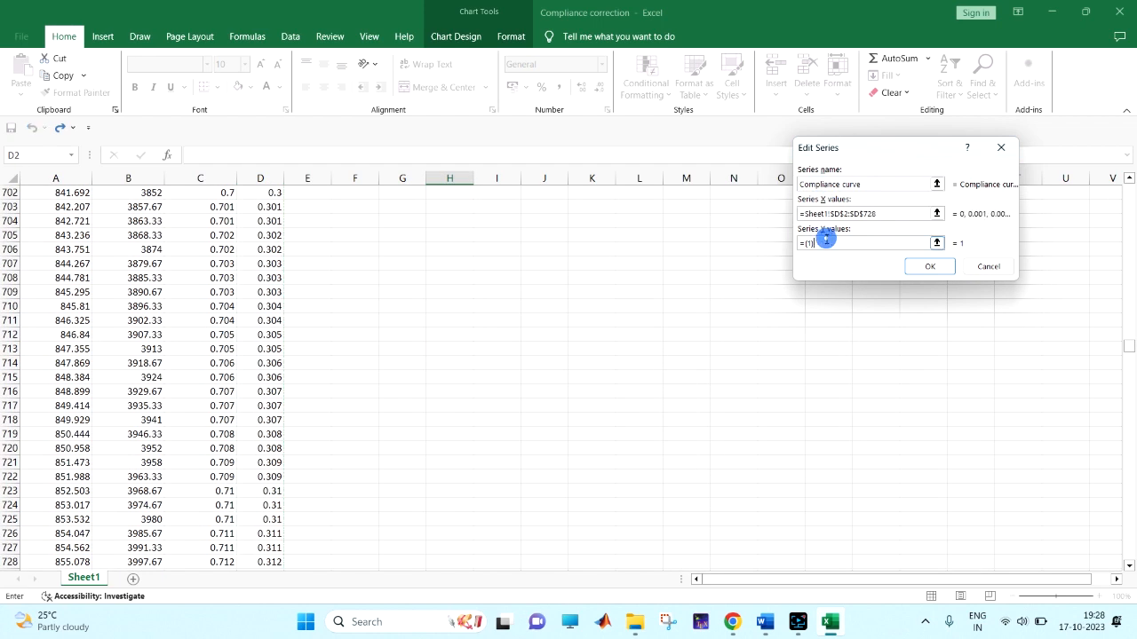
pyautogui.press('BackSpace')
pyautogui.moveTo(1131, 352); pyautogui.dragTo(1129, 189)
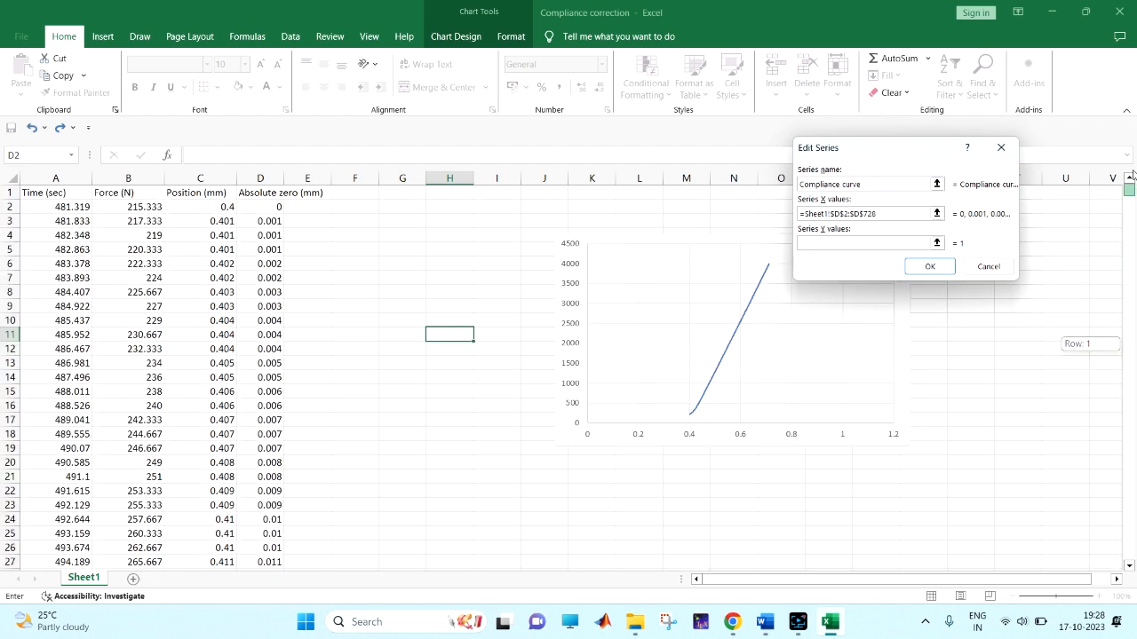
pyautogui.click(150, 208)
pyautogui.hotkey('ctrl', 'shift', 'Down')
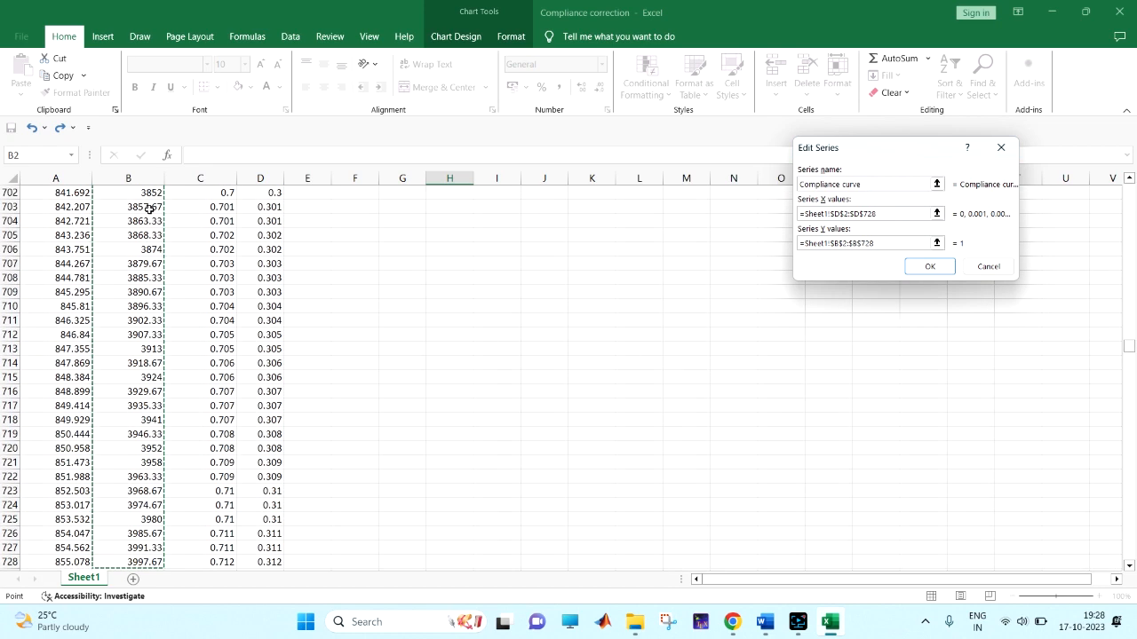
pyautogui.press('Return')
pyautogui.click(1026, 313)
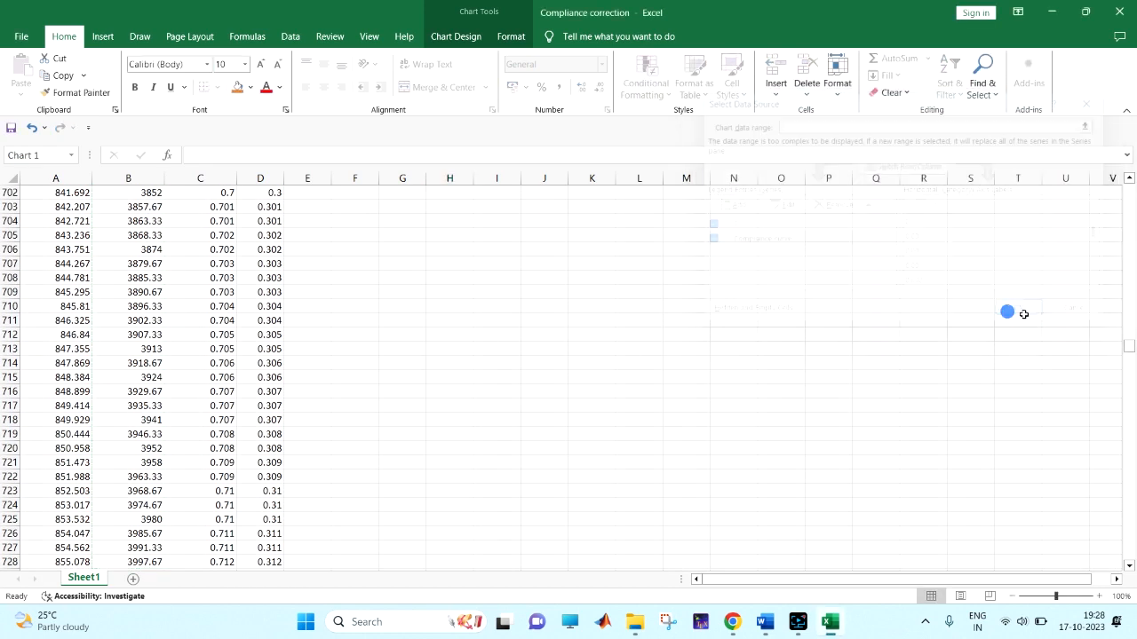
pyautogui.moveTo(1128, 345); pyautogui.dragTo(1133, 139)
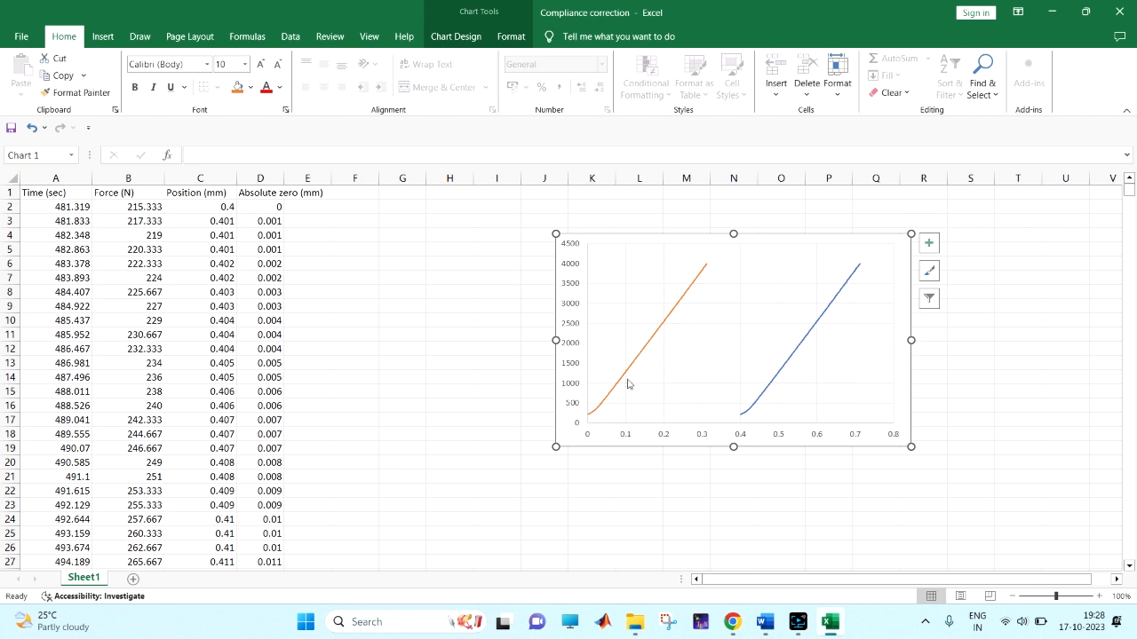
# Step: Add a linear trendline to the Compliance curve series in the chart
pyautogui.moveTo(593, 422)
pyautogui.click(684, 298)
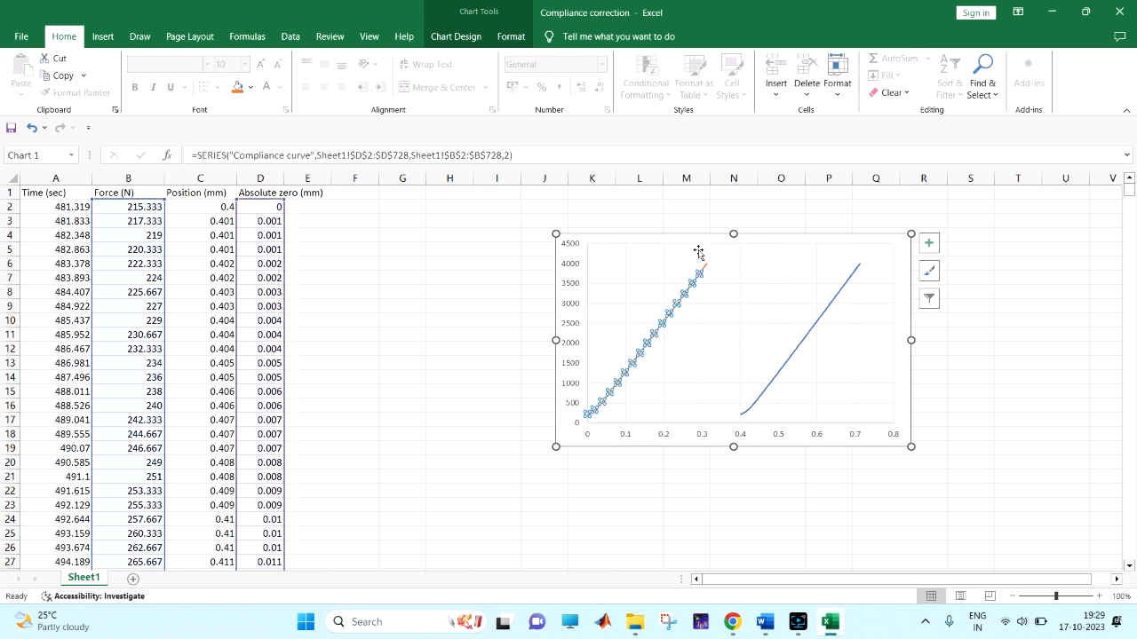
pyautogui.rightClick(658, 331)
pyautogui.click(724, 450)
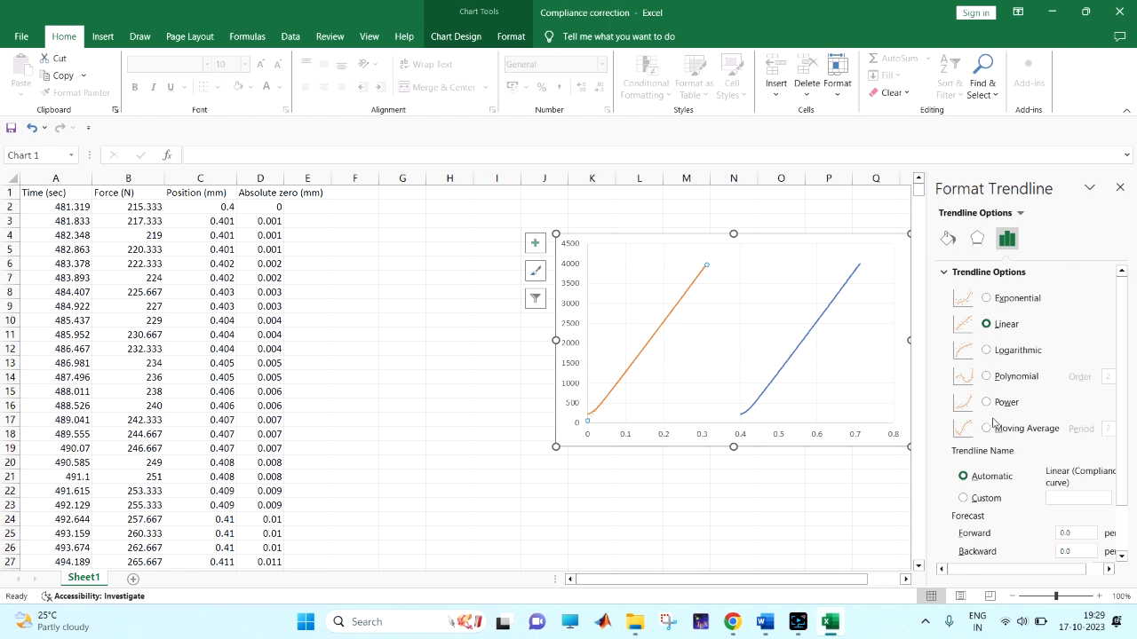
# Step: Display the linear trendline's equation on the chart and close the formatting options
pyautogui.scroll(-1, 965, 462)
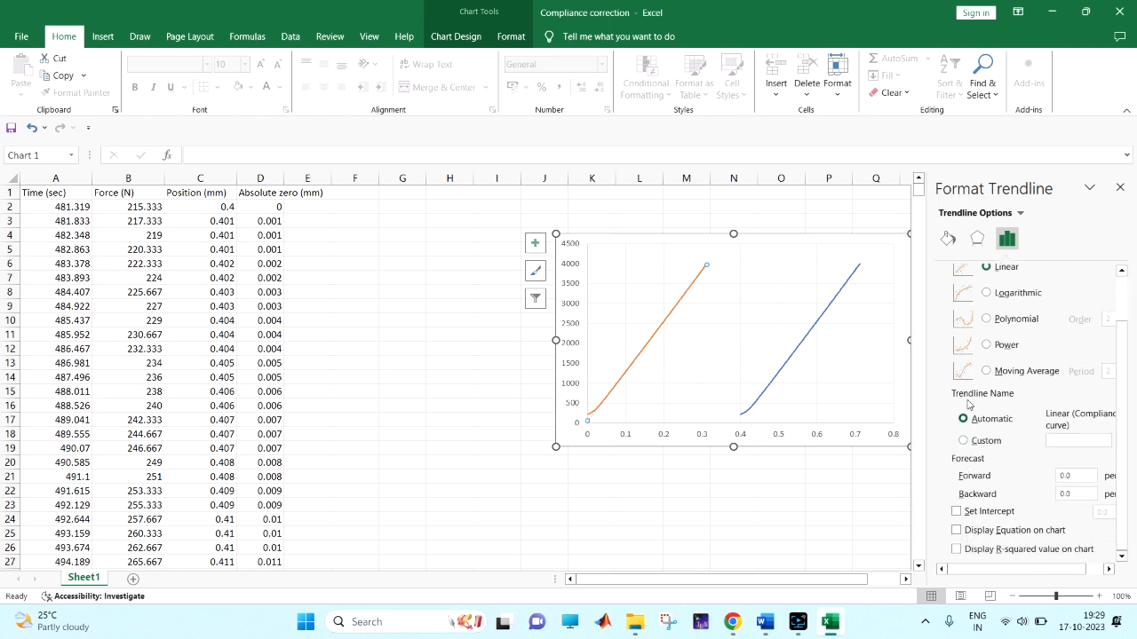
pyautogui.scroll(1, 966, 351)
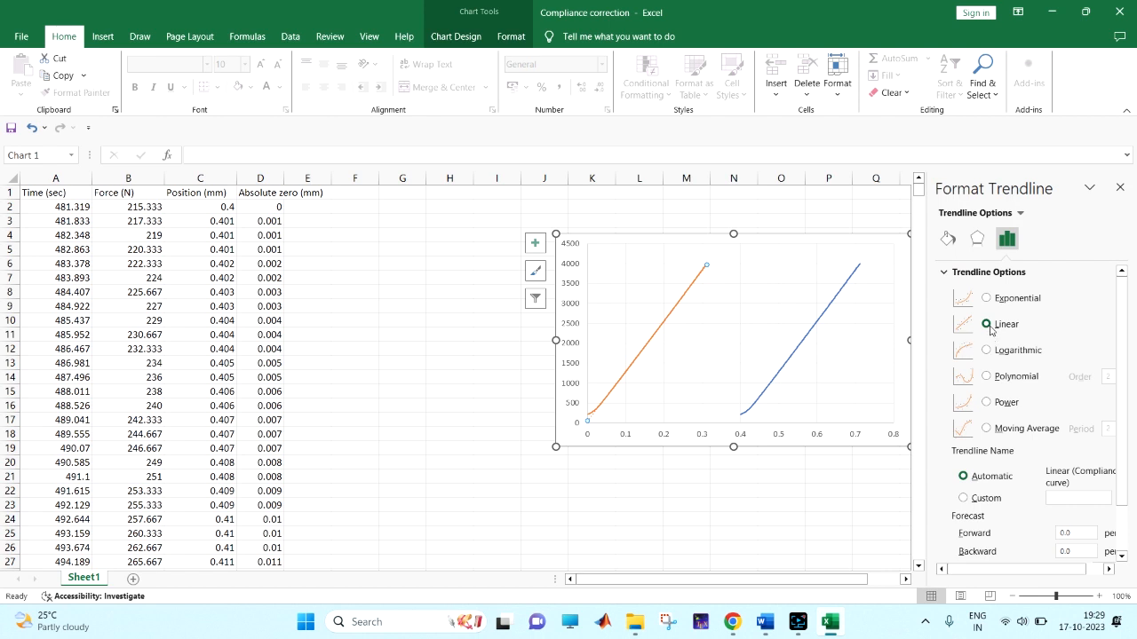
pyautogui.scroll(-1, 964, 559)
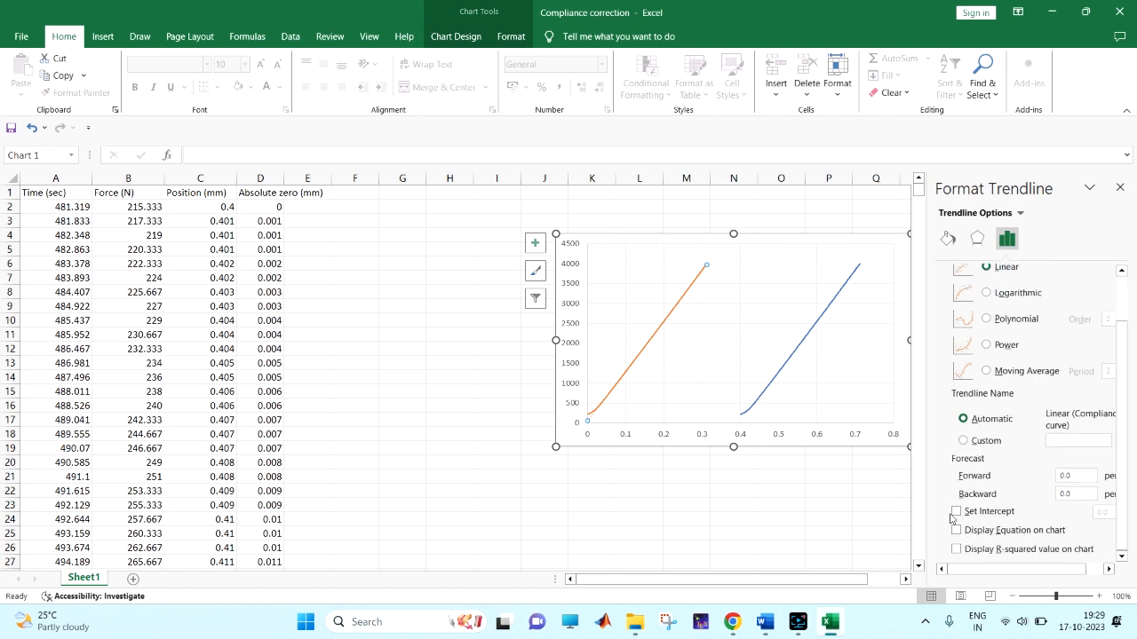
pyautogui.click(958, 531)
pyautogui.scroll(2, 1011, 393)
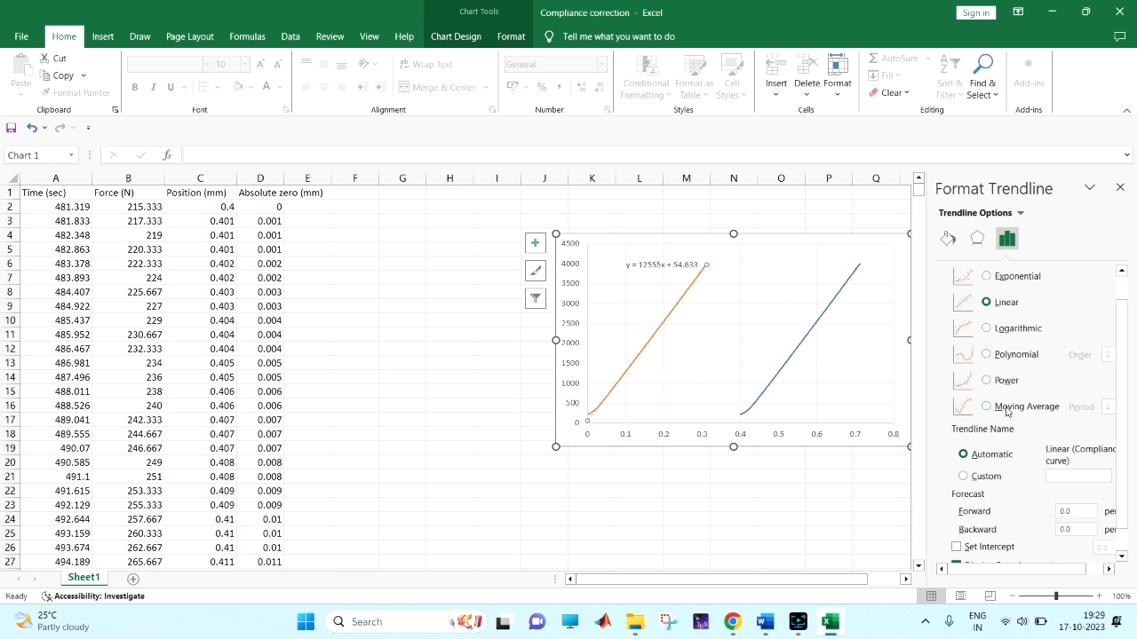
pyautogui.click(984, 326)
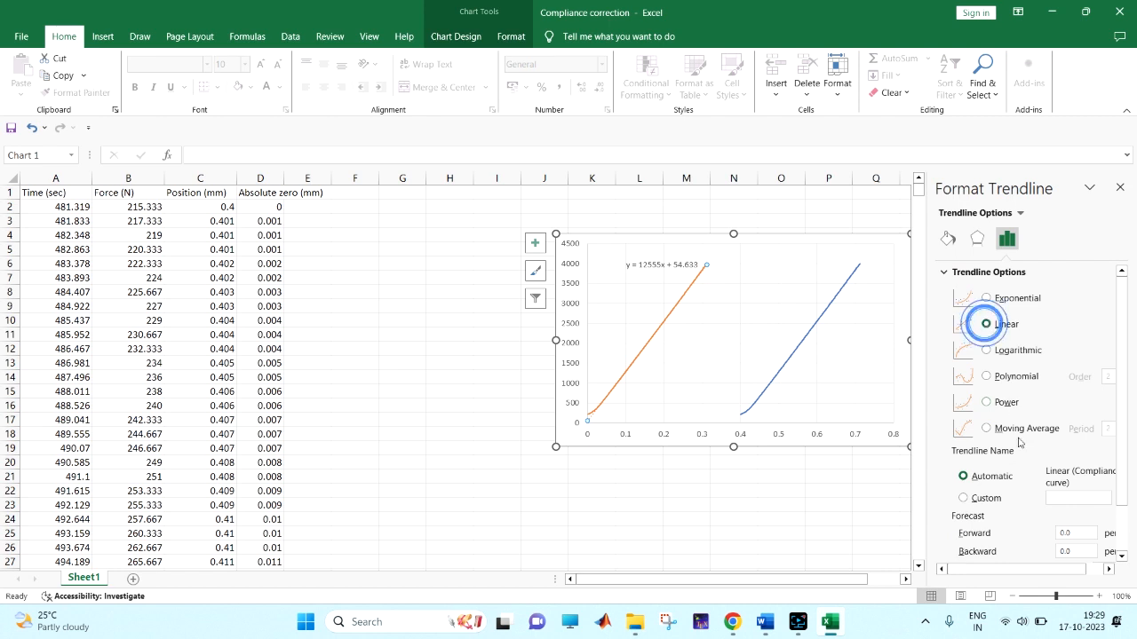
pyautogui.click(682, 518)
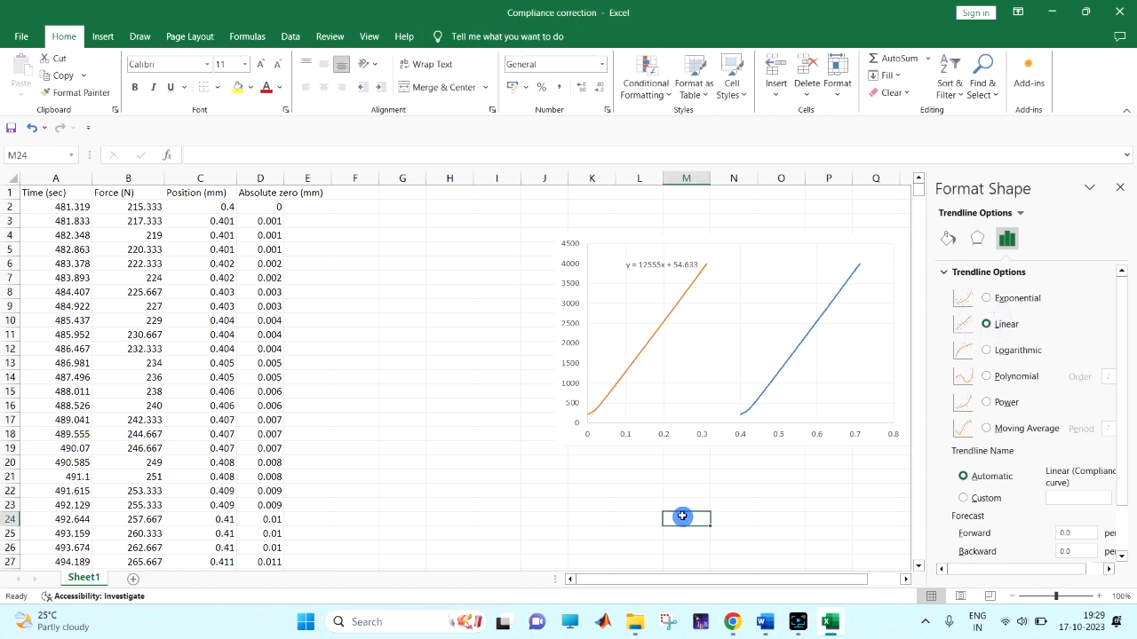
pyautogui.click(674, 307)
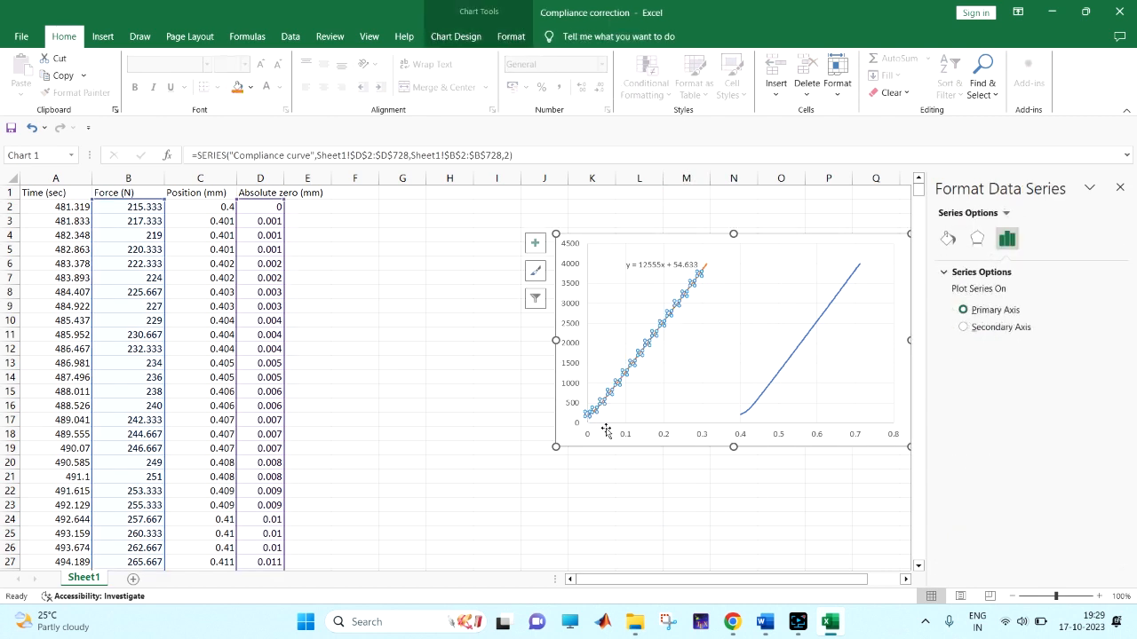
pyautogui.click(697, 519)
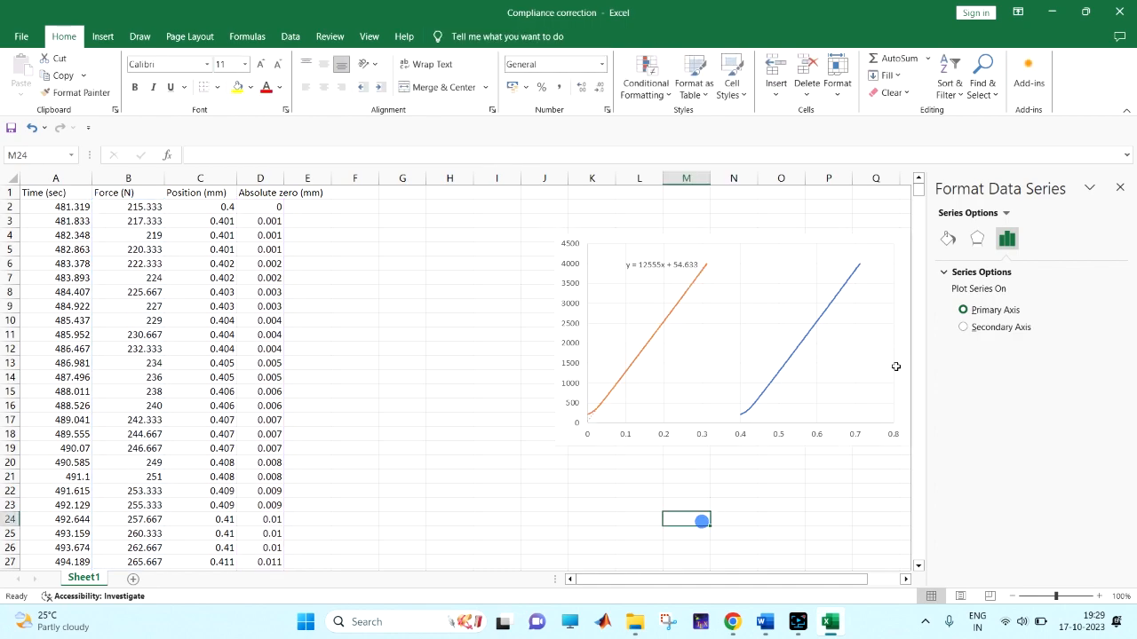
pyautogui.click(1120, 188)
pyautogui.click(612, 488)
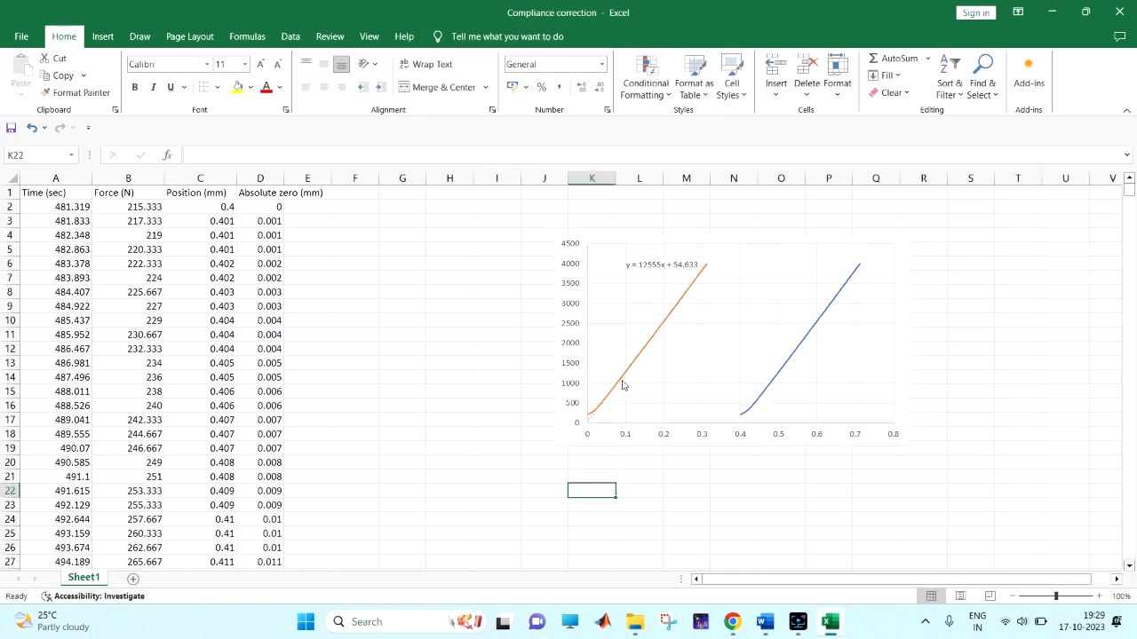
# Step: Move the chart nearer to the data so its upper corner starts at about cell F13
pyautogui.keyDown('ctrl'); pyautogui.scroll(-2, 622, 384); pyautogui.keyUp('ctrl')
pyautogui.keyDown('ctrl'); pyautogui.scroll(4, 594, 383); pyautogui.keyUp('ctrl')
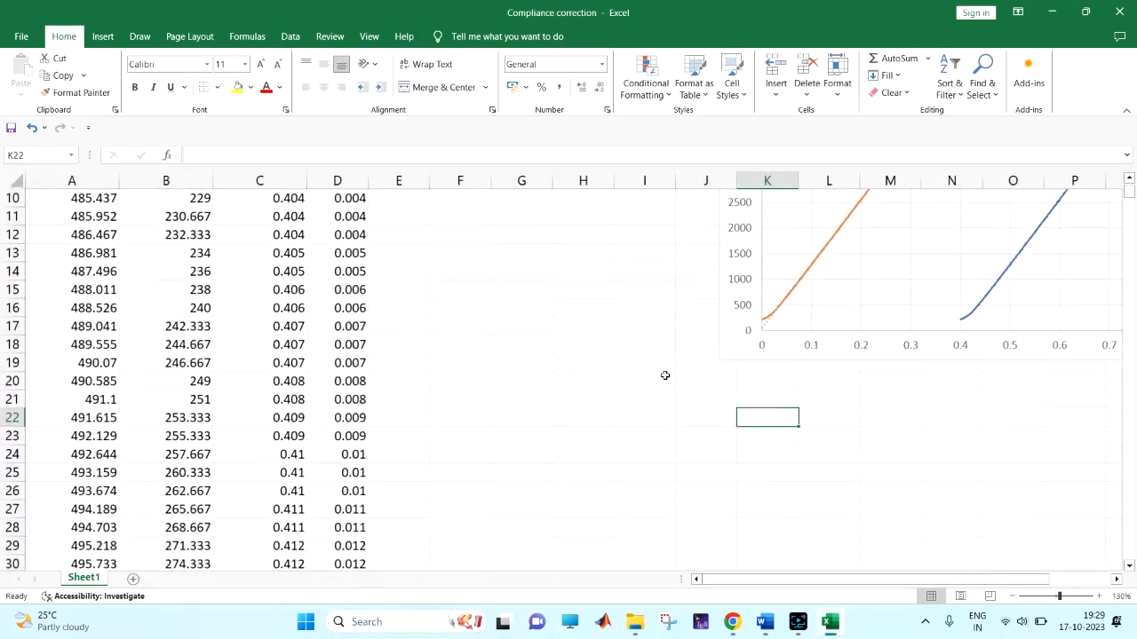
pyautogui.click(741, 348)
pyautogui.moveTo(741, 348); pyautogui.dragTo(504, 491)
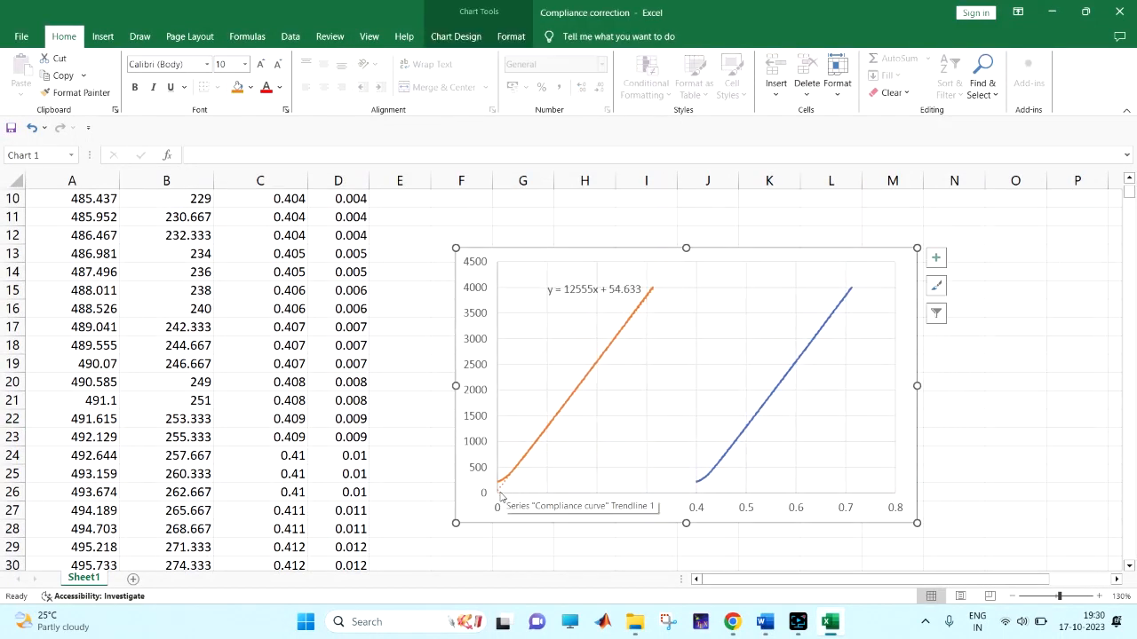
# Step: Show the chart's legend and enlarge the chart to reach about column O and row 36
pyautogui.click(938, 259)
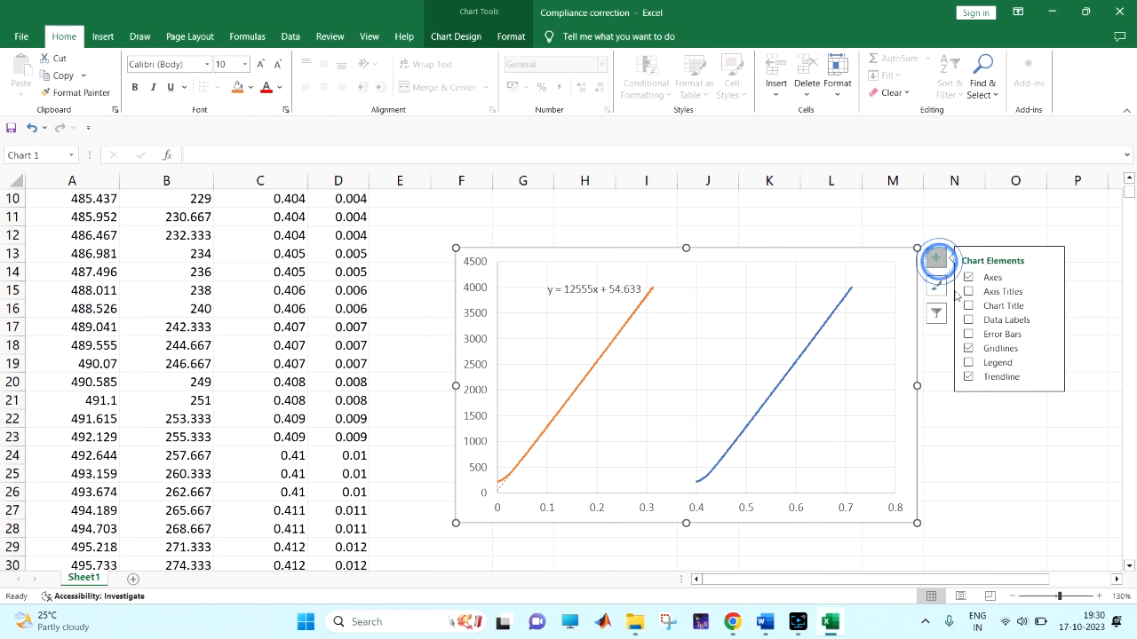
pyautogui.click(996, 363)
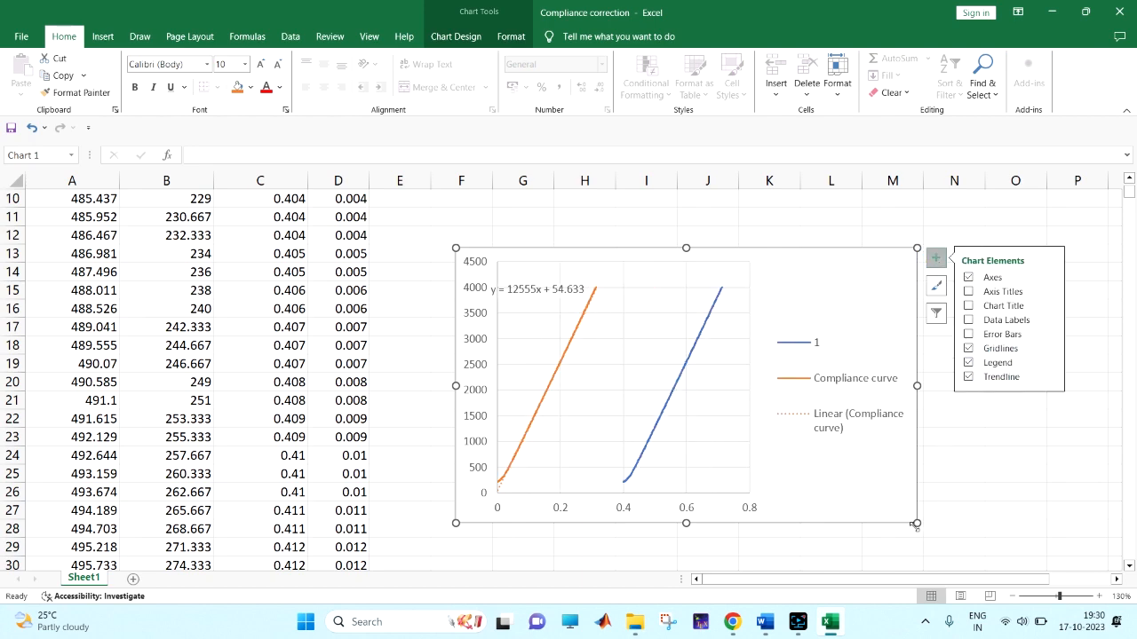
pyautogui.moveTo(914, 524); pyautogui.dragTo(1050, 564)
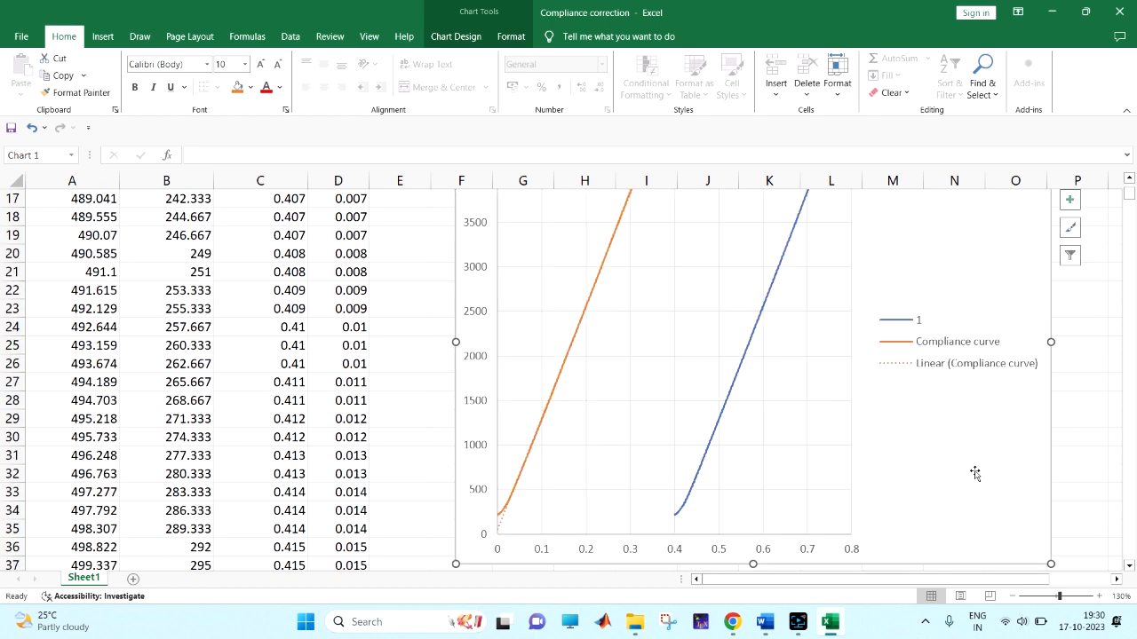
# Step: Record the trendline slope as K=12555 in cell H9 above the chart
pyautogui.scroll(1, 975, 473)
pyautogui.scroll(-3, 975, 472)
pyautogui.scroll(2, 974, 471)
pyautogui.scroll(3, 544, 417)
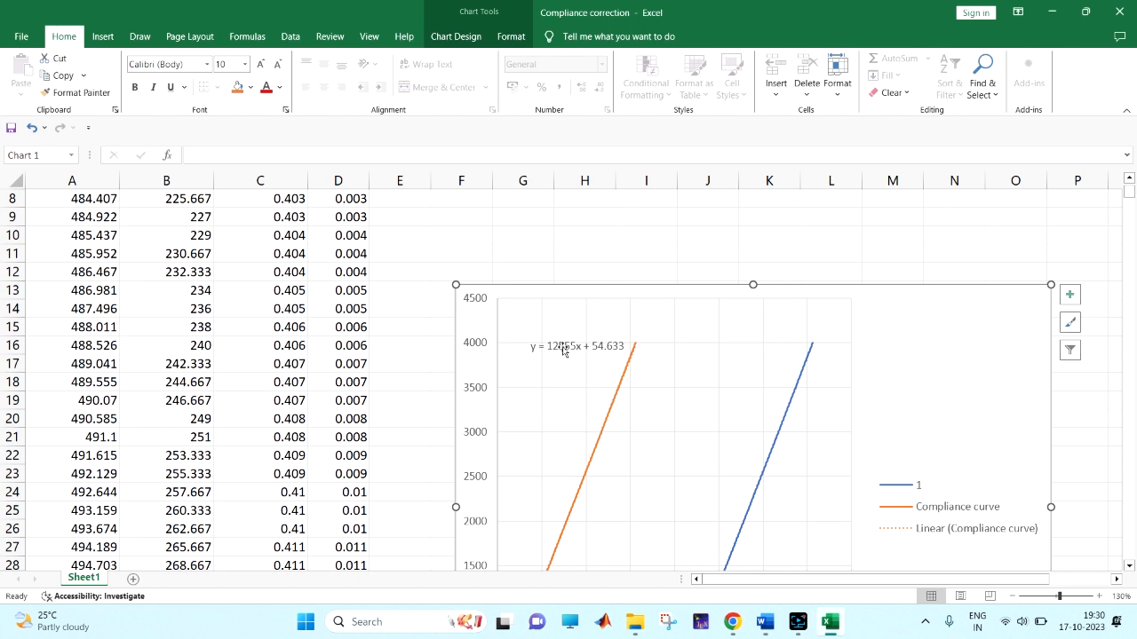
pyautogui.click(577, 219)
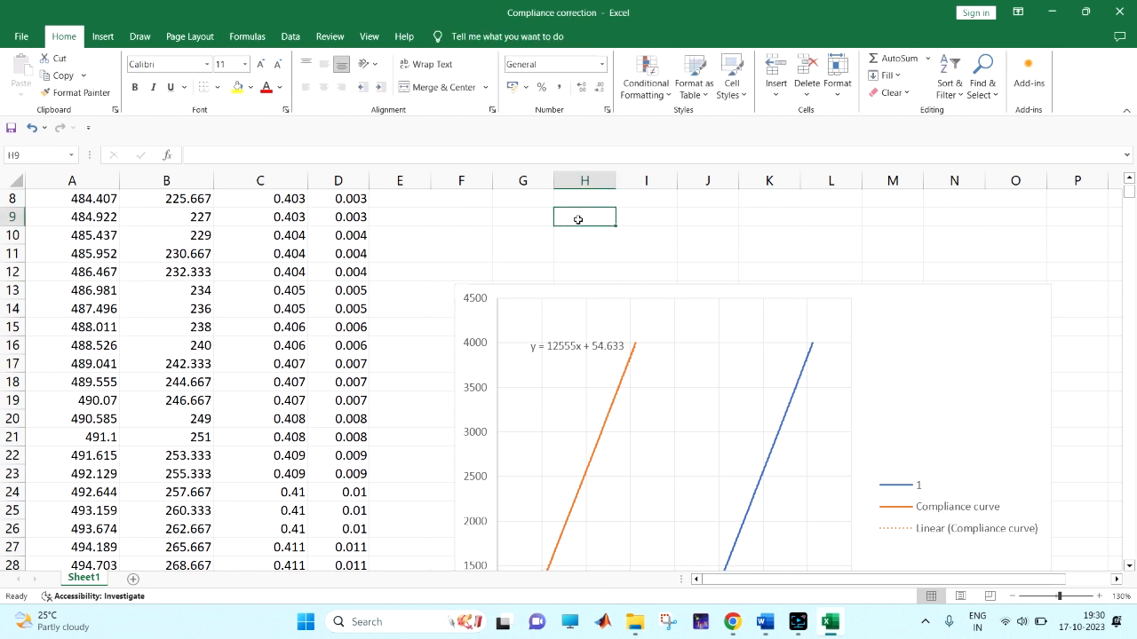
pyautogui.write('K')
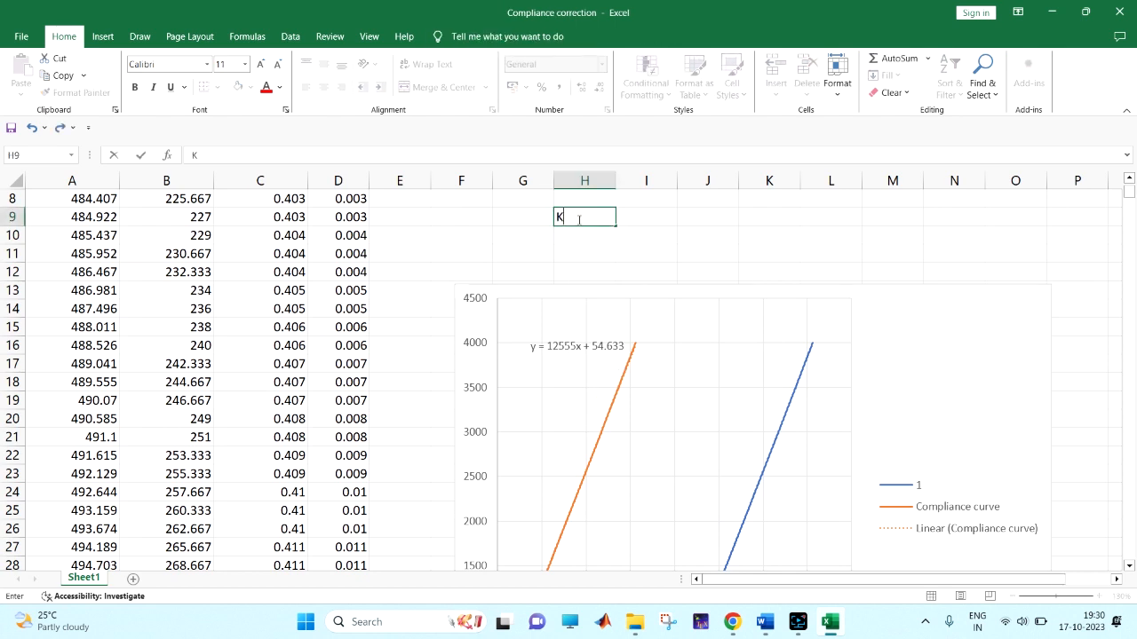
pyautogui.write('=12')
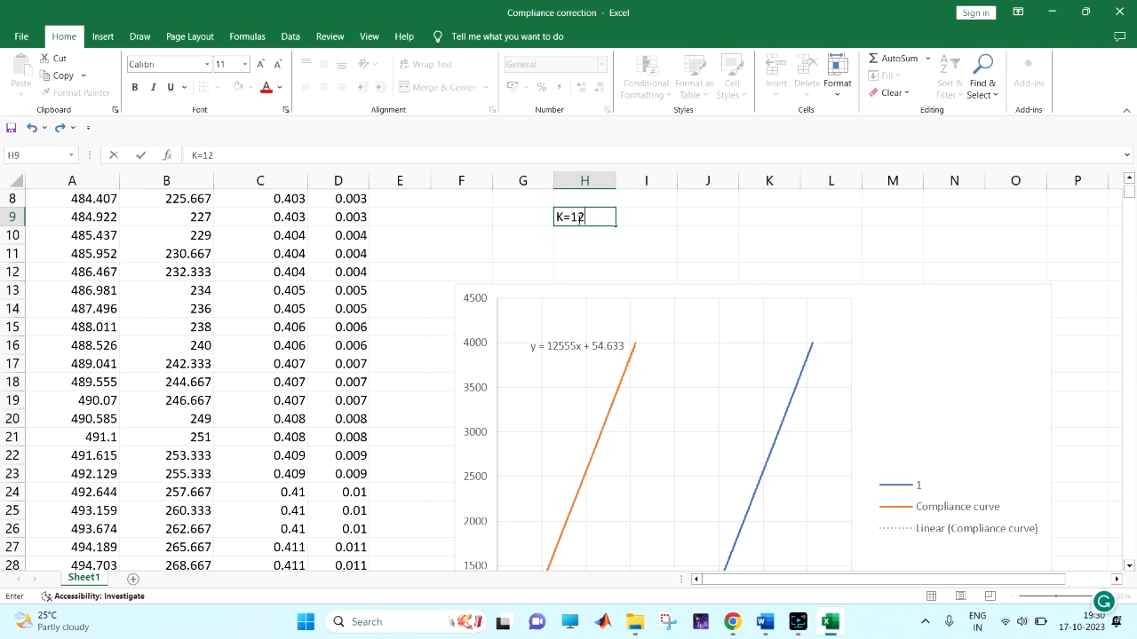
pyautogui.write('555')
pyautogui.click(635, 218)
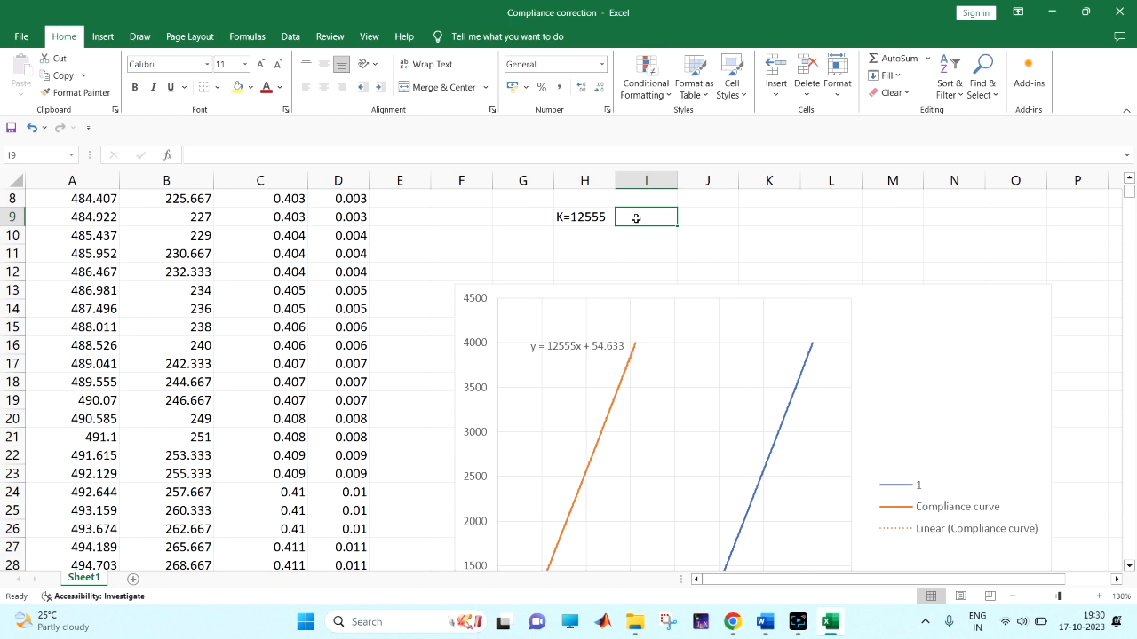
# Step: Label cell H10 Compliance and calculate its value in I10 with the formula =1/12555
pyautogui.click(593, 235)
pyautogui.write('Compliance')
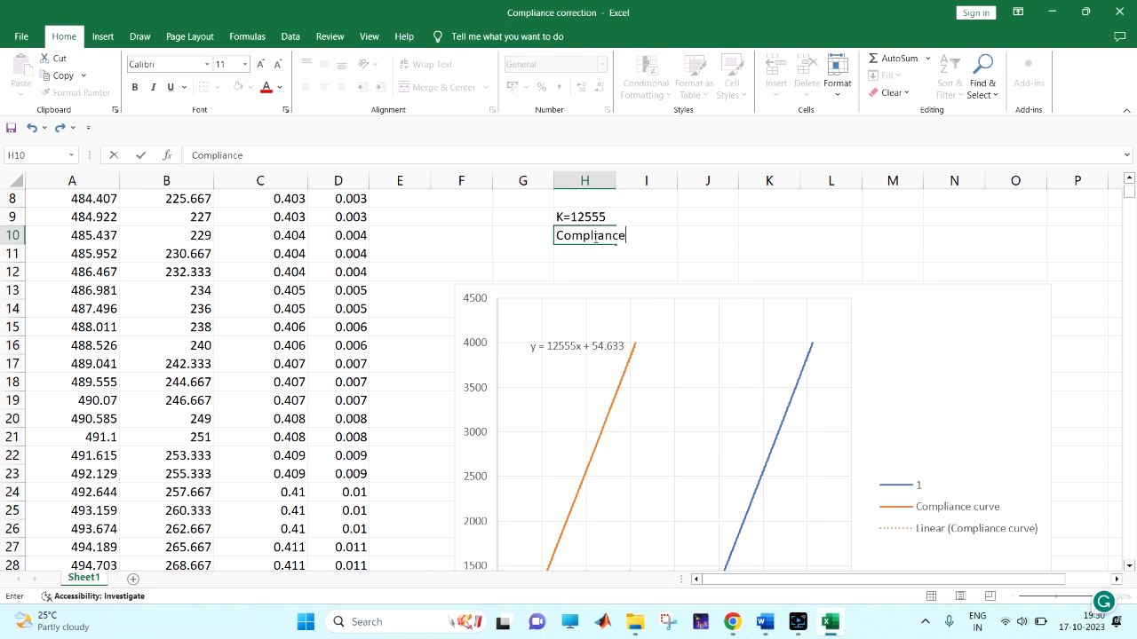
pyautogui.click(648, 235)
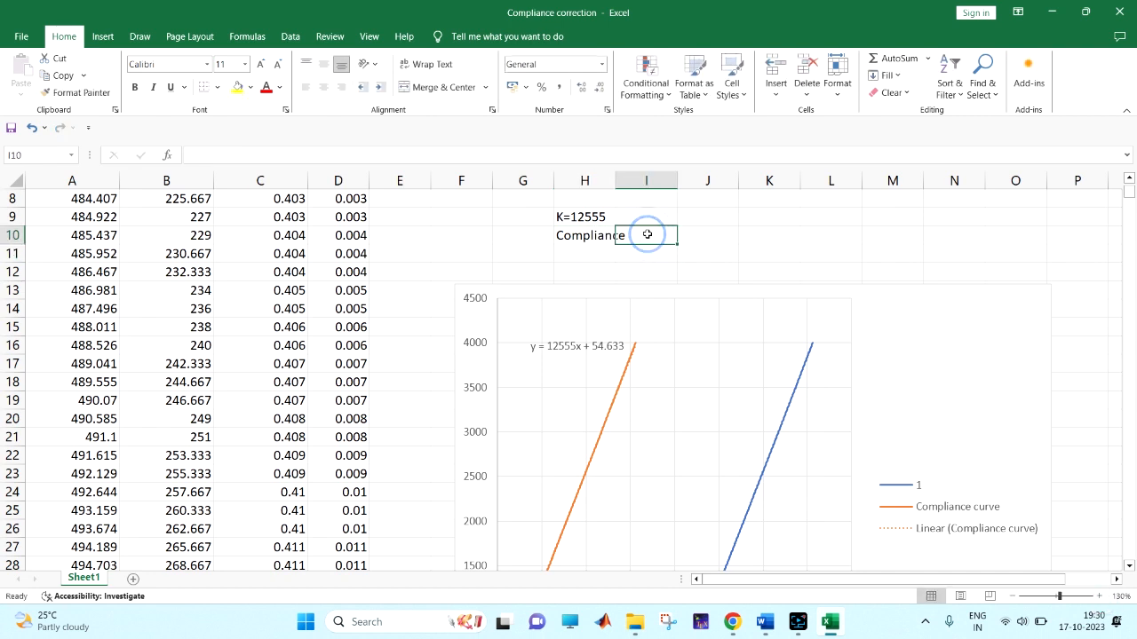
pyautogui.write('=1')
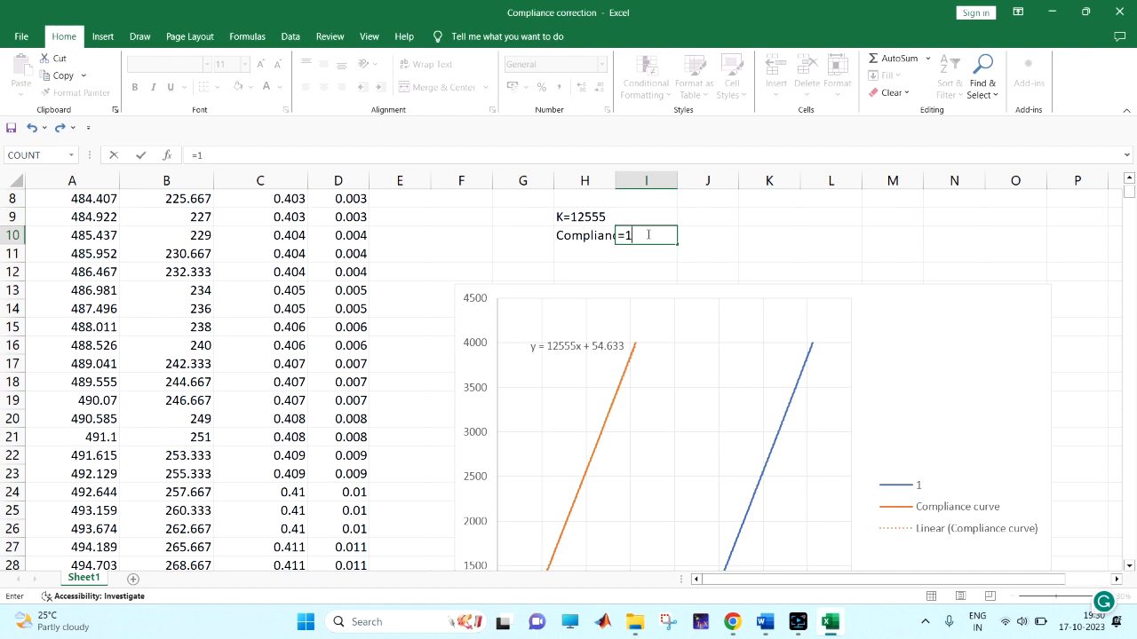
pyautogui.write('/12555')
pyautogui.press('Return')
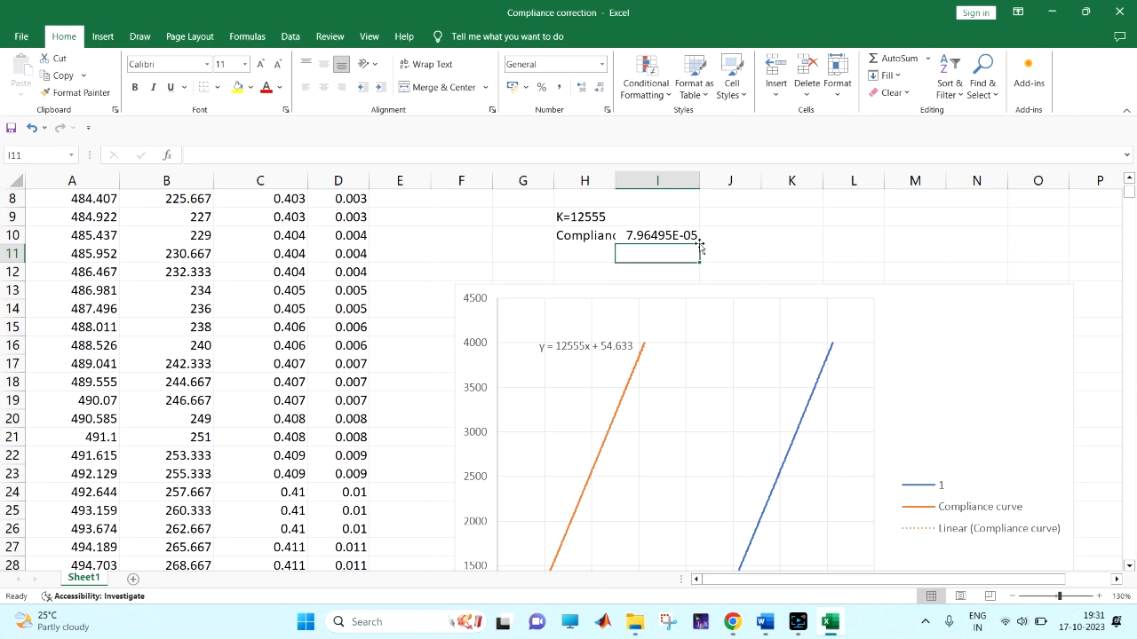
pyautogui.click(726, 252)
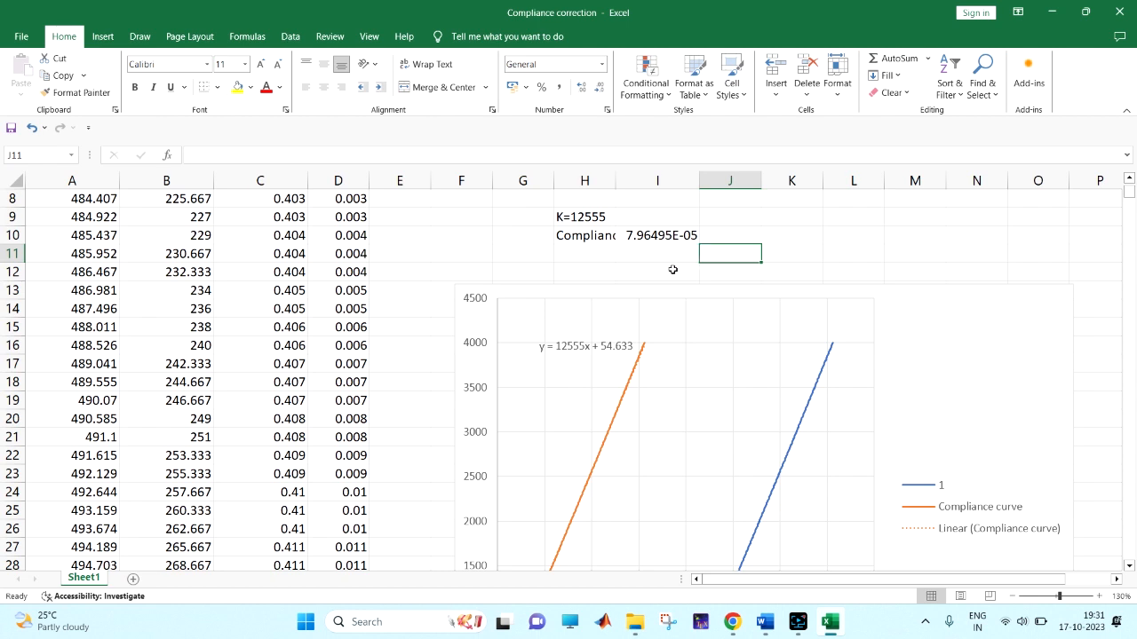
# Step: Switch to File Explorer and open the Natural composites workbook from the Compression test folder
pyautogui.click(646, 634)
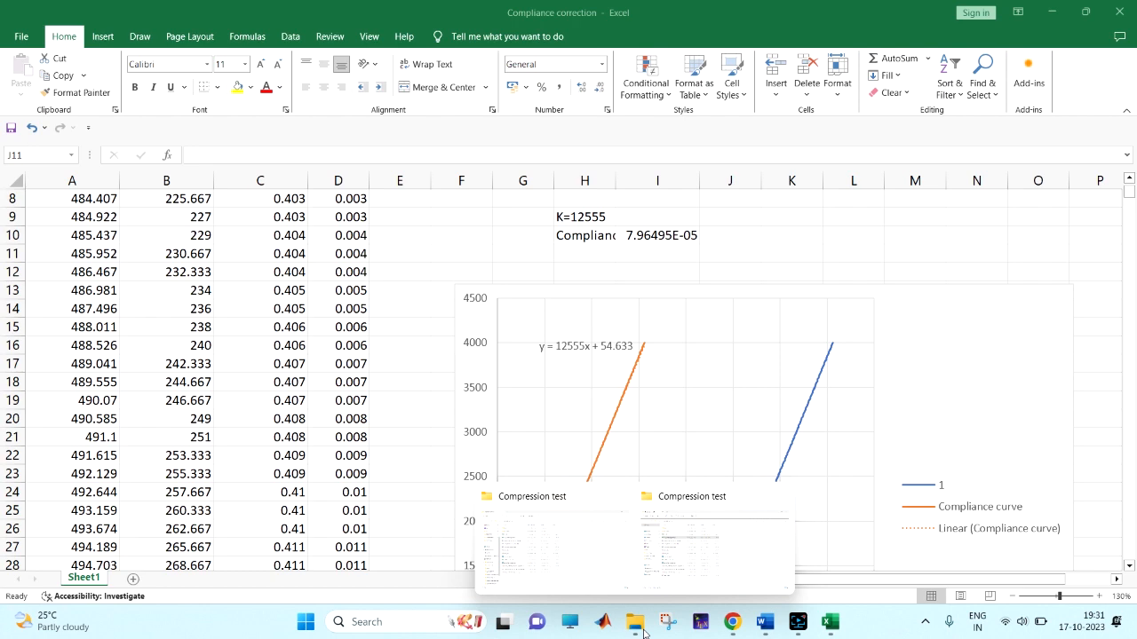
pyautogui.click(706, 558)
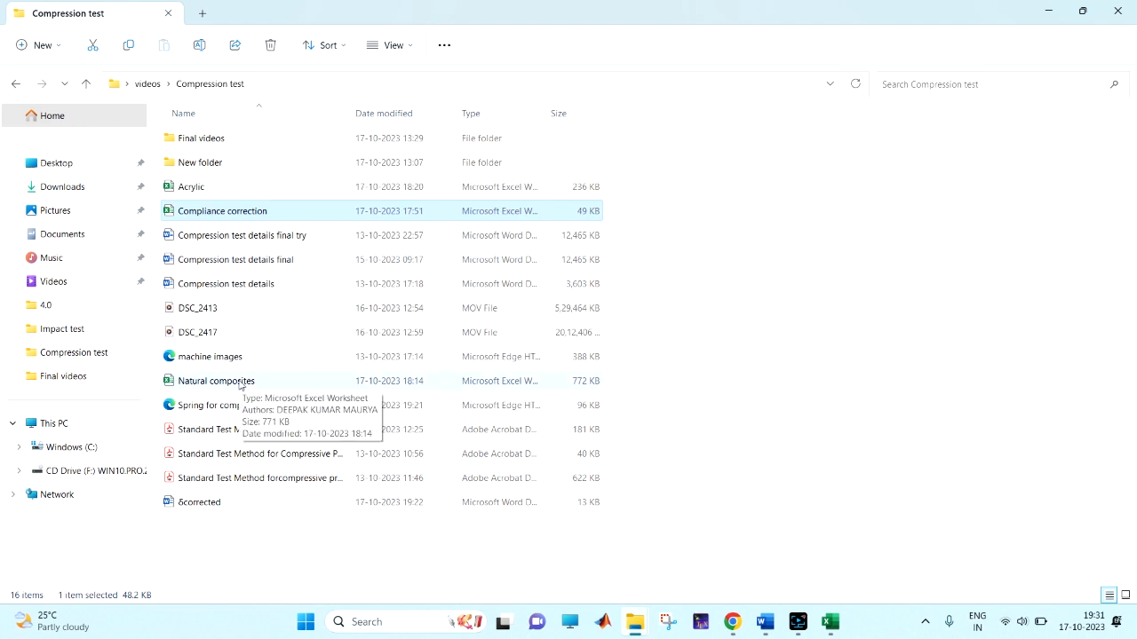
pyautogui.doubleClick(240, 382)
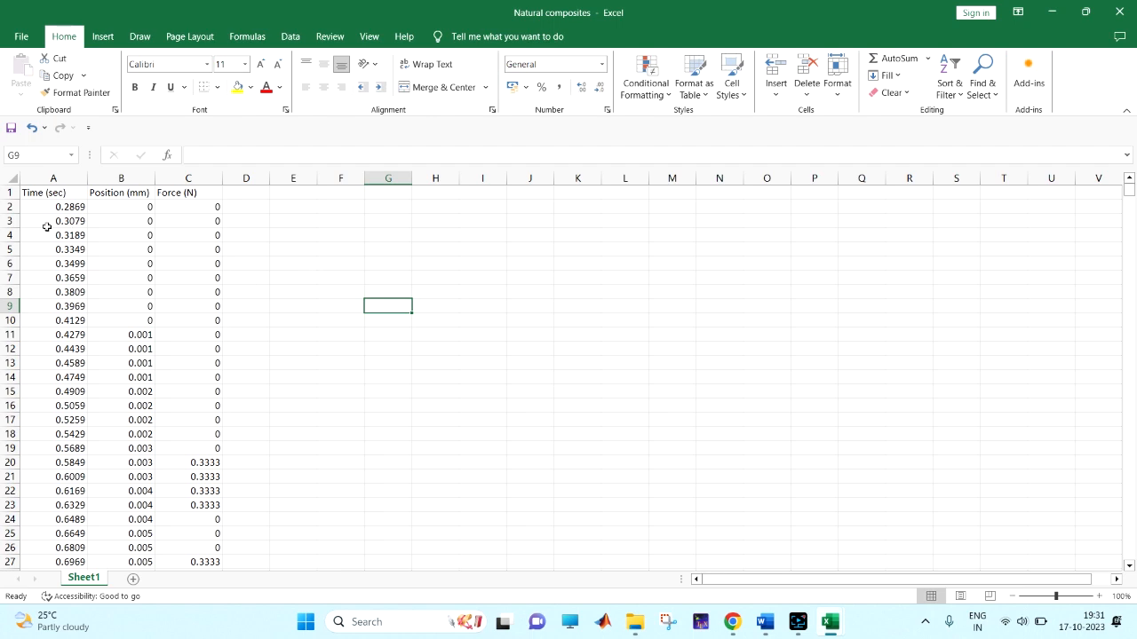
# Step: Delete the initial readings before 19.57 s from columns A to C, starting at row 2, and shift the cells up
pyautogui.moveTo(48, 206); pyautogui.dragTo(199, 222)
pyautogui.rightClick(198, 222)
pyautogui.click(236, 387)
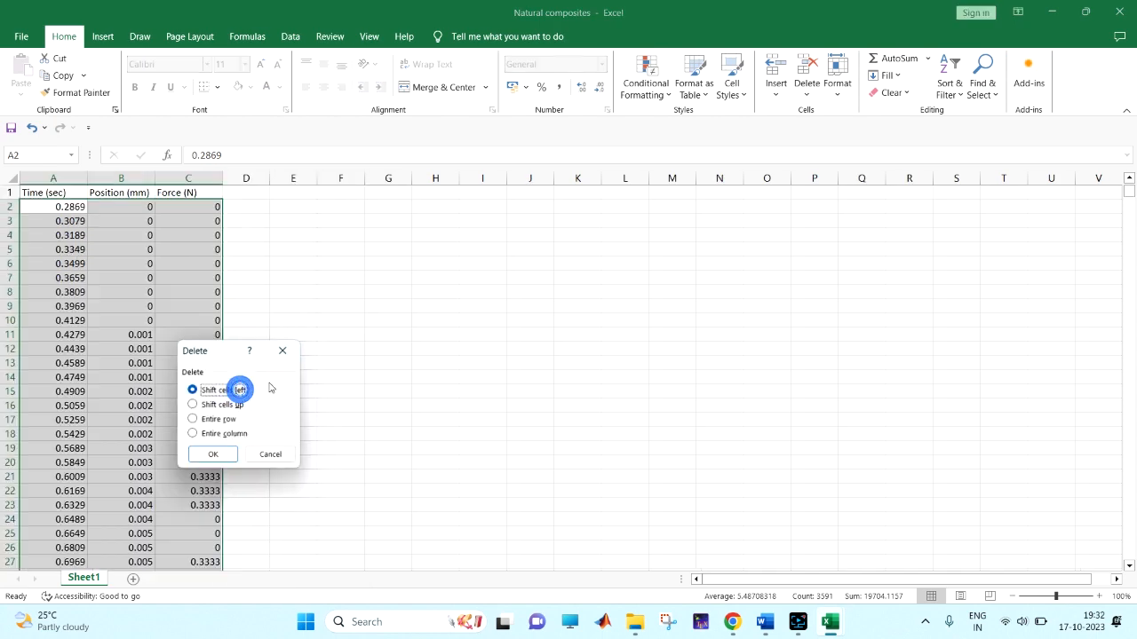
pyautogui.click(213, 406)
pyautogui.click(213, 456)
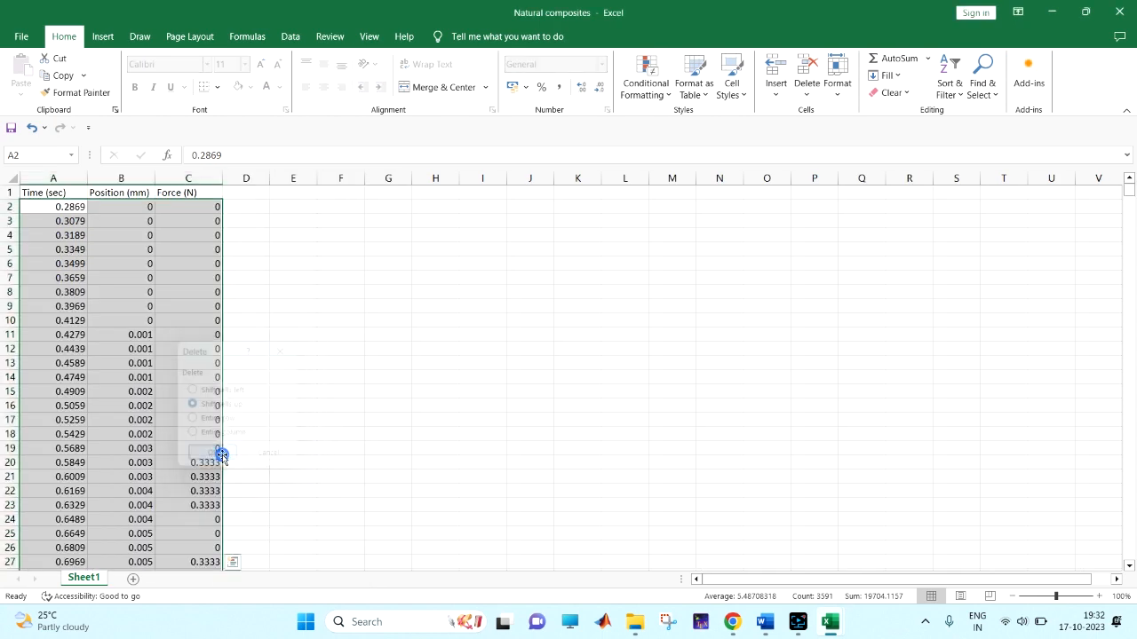
# Step: Insert two blank columns between the Position (mm) and Force (N) columns
pyautogui.click(188, 181)
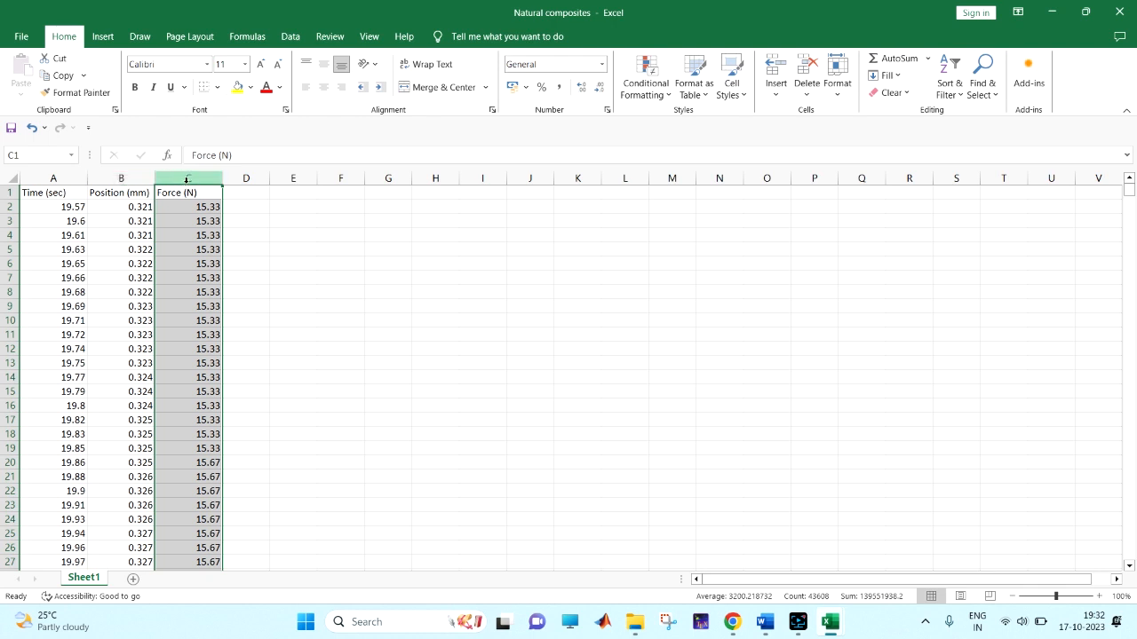
pyautogui.click(775, 71)
pyautogui.click(775, 71)
# Step: Enter the header Absolute position (mm) in C1 and widen column C to fit it
pyautogui.click(195, 194)
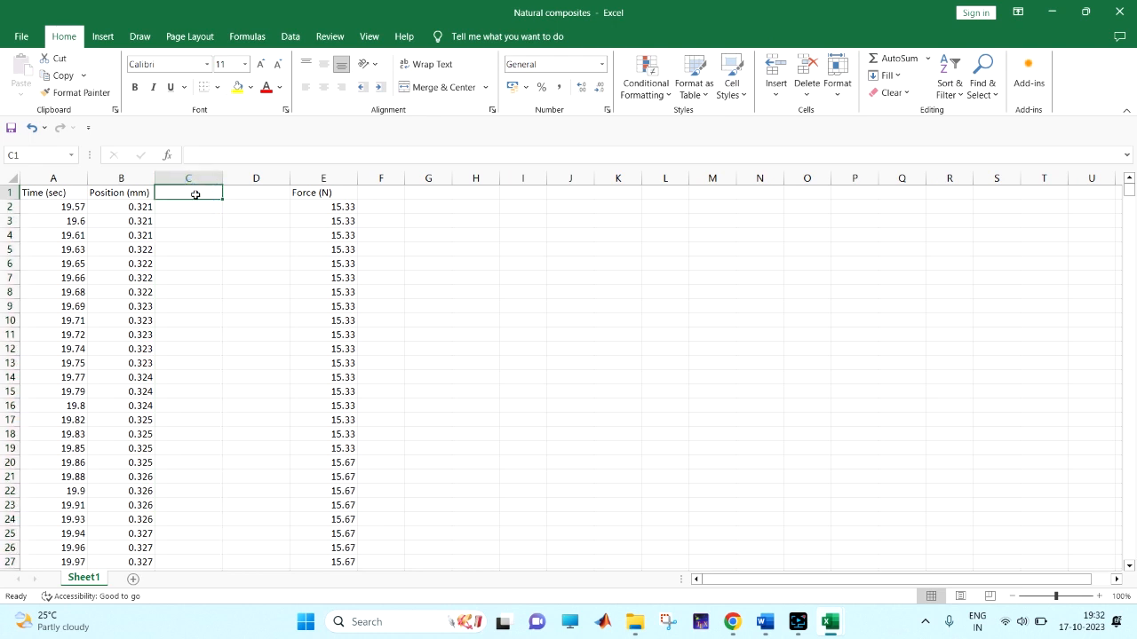
pyautogui.write('Abs')
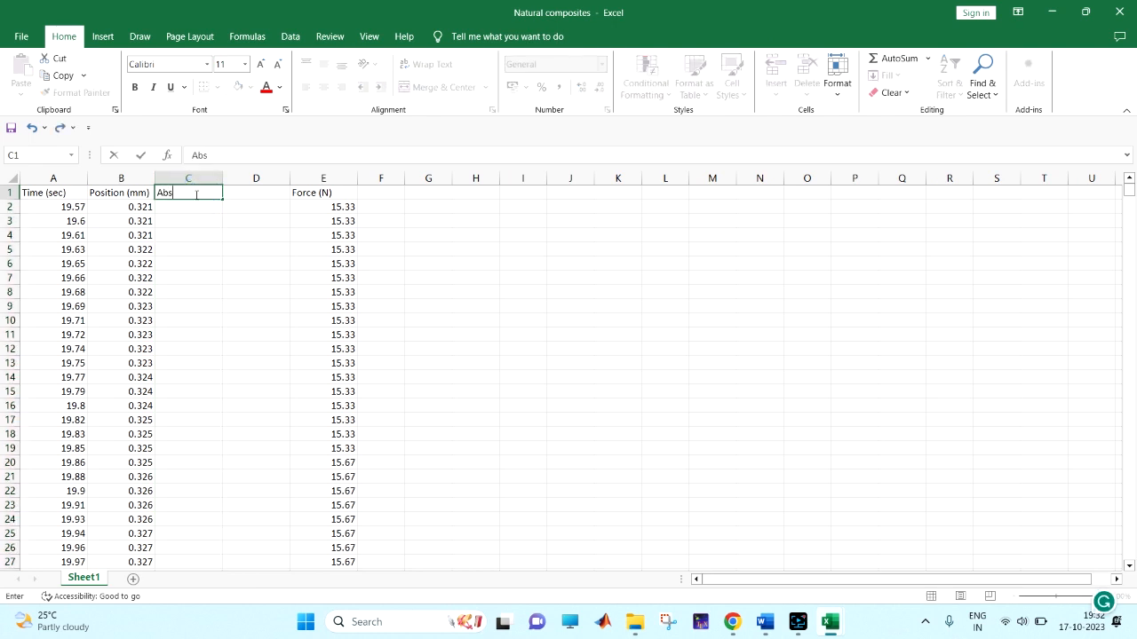
pyautogui.write('olute position')
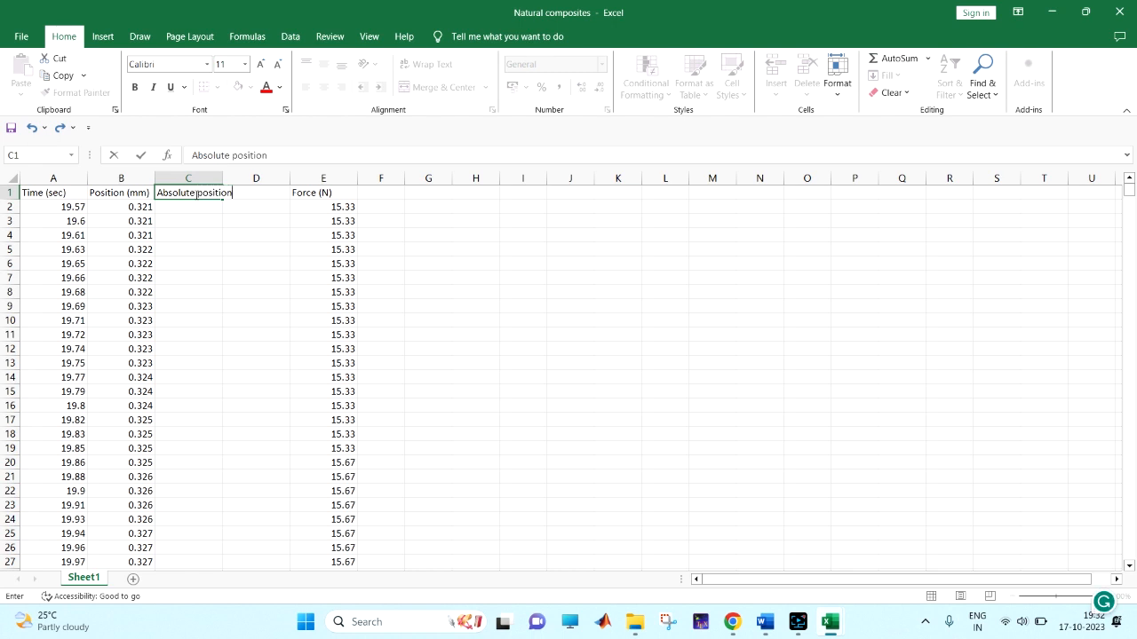
pyautogui.write(' (mm')
pyautogui.click(203, 219)
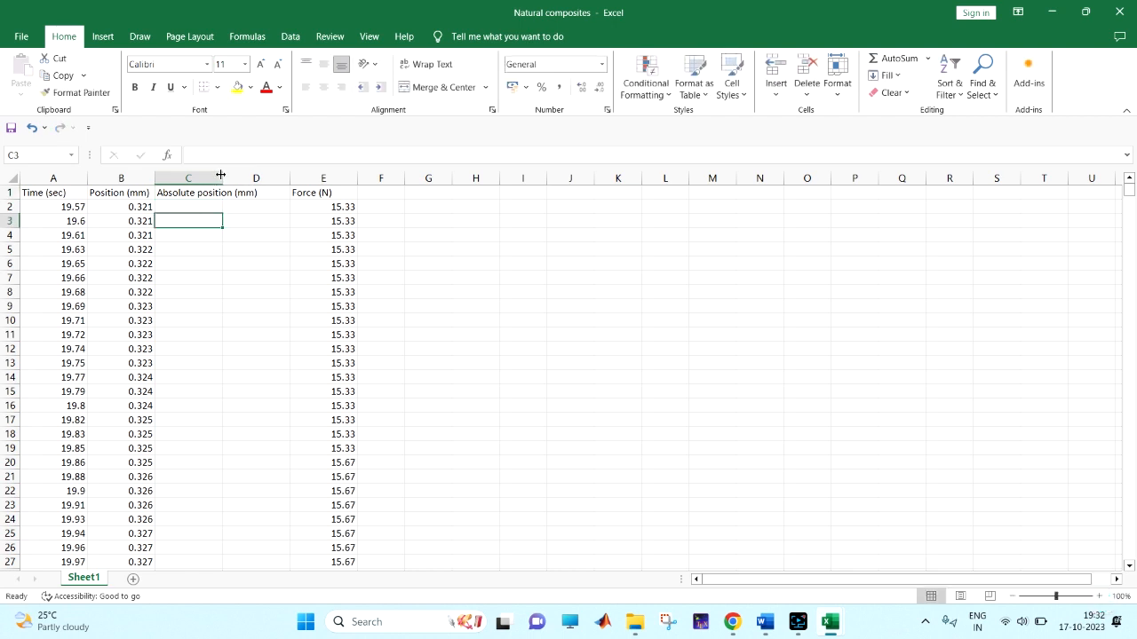
pyautogui.moveTo(222, 179); pyautogui.dragTo(263, 187)
pyautogui.click(307, 195)
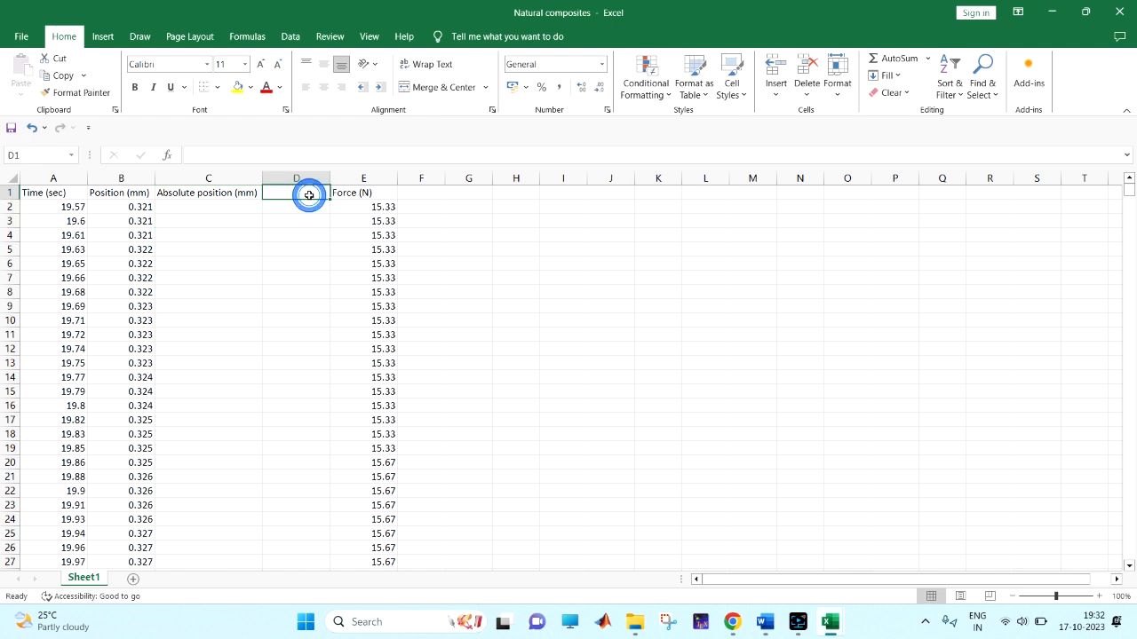
# Step: Calculate the absolute position in C2 with =B2-0.321 and fill the formula down column C
pyautogui.click(225, 207)
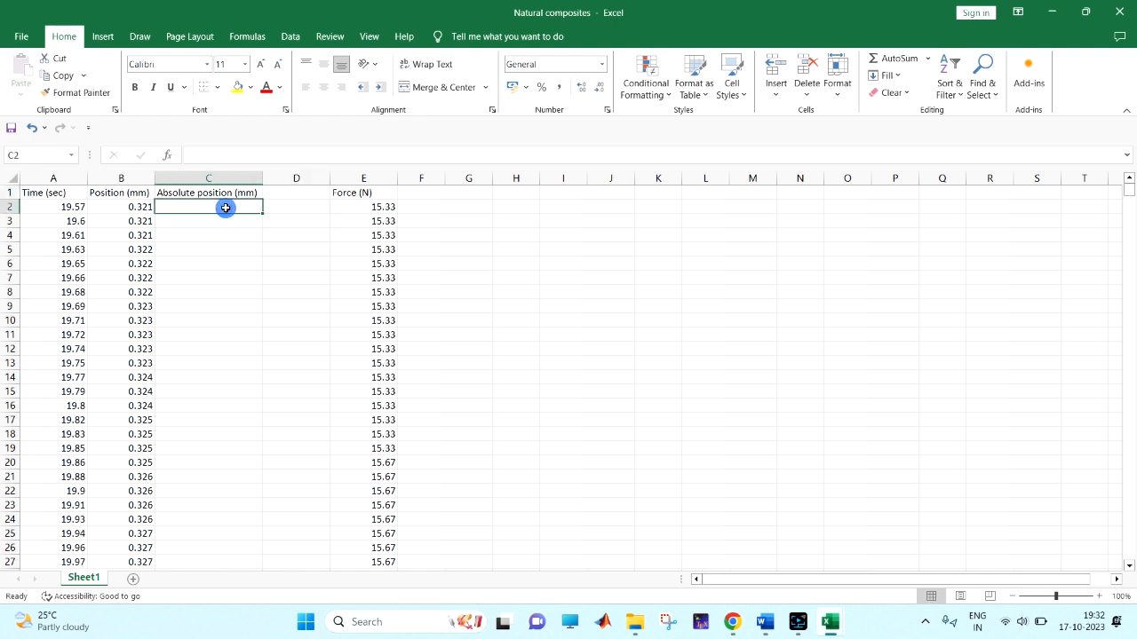
pyautogui.write('=')
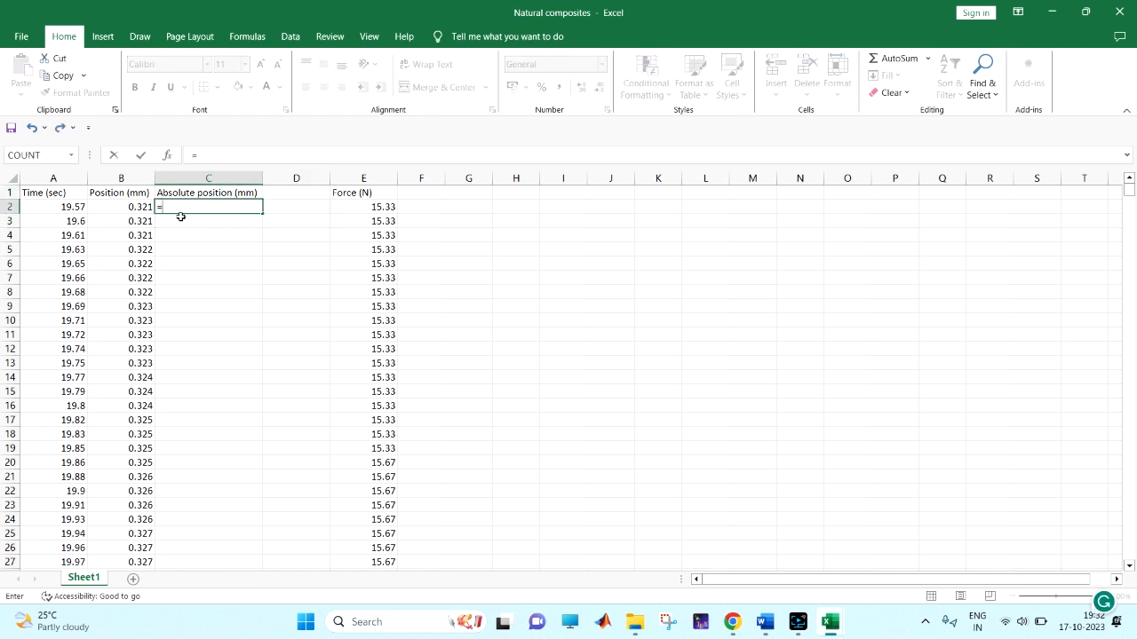
pyautogui.click(135, 206)
pyautogui.write('-0.321')
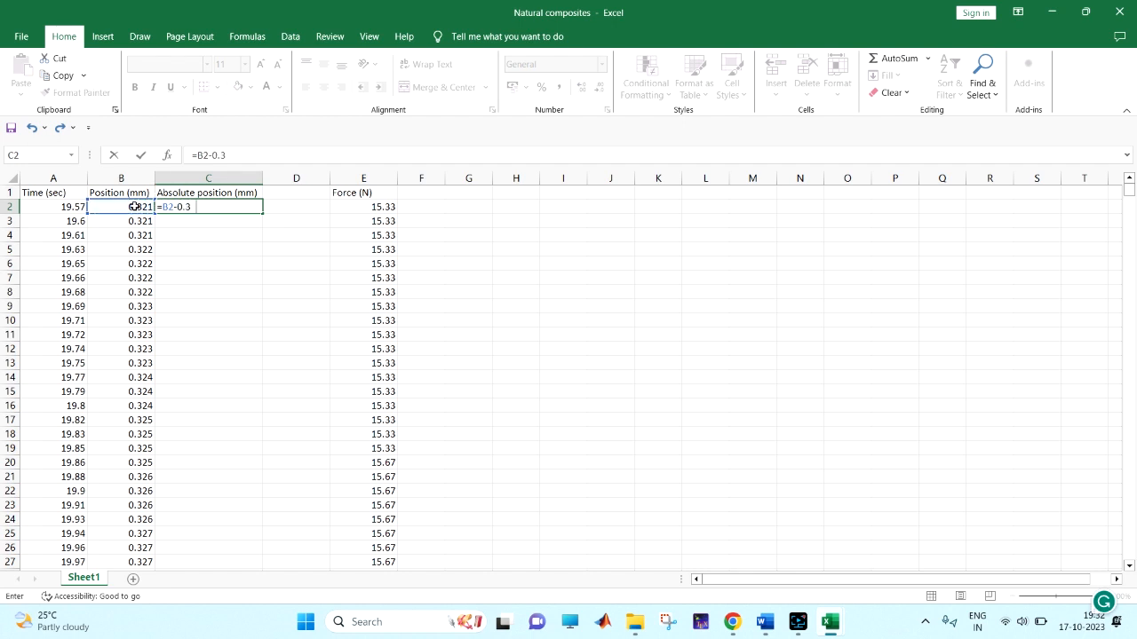
pyautogui.press('Return')
pyautogui.click(211, 209)
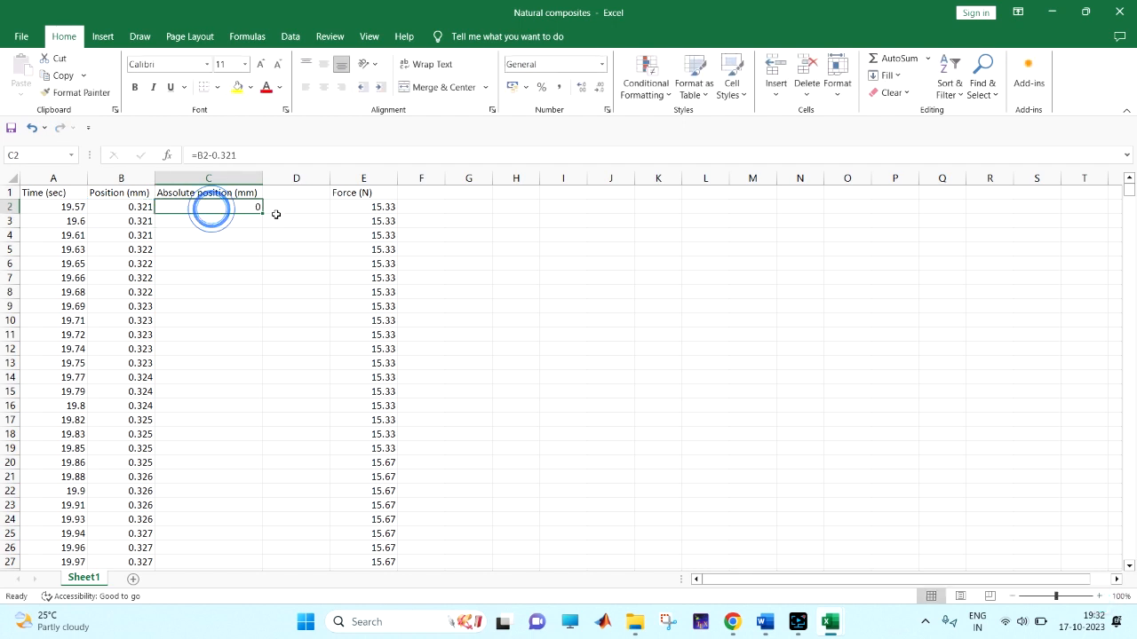
pyautogui.doubleClick(263, 214)
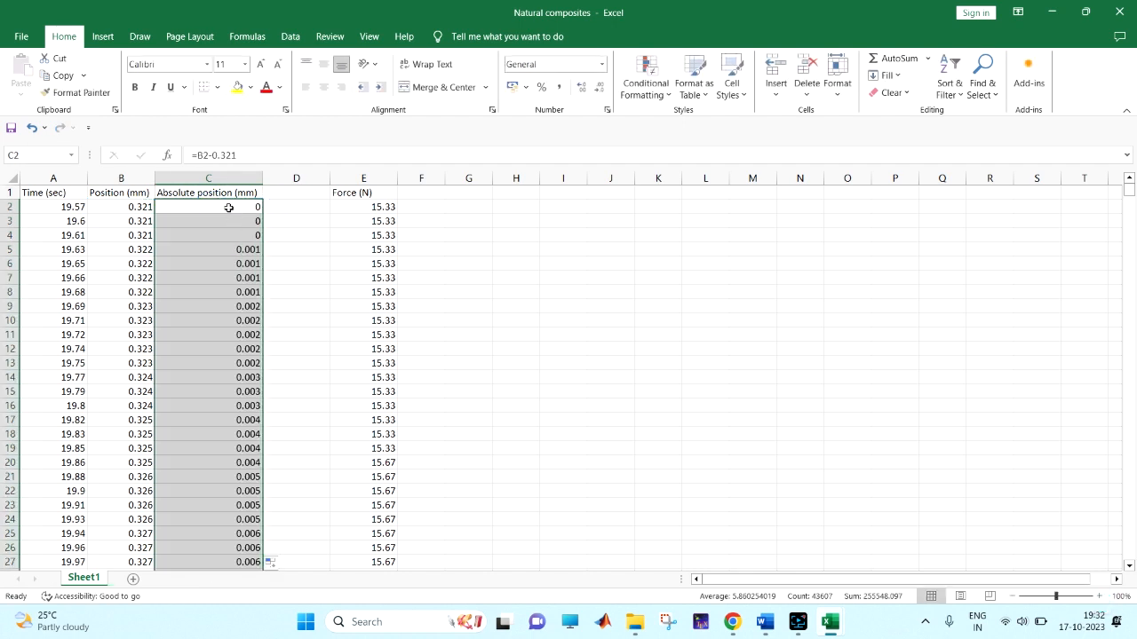
# Step: Enter the header Compliance corected (mm) in D1 and widen column D to fit it
pyautogui.click(294, 198)
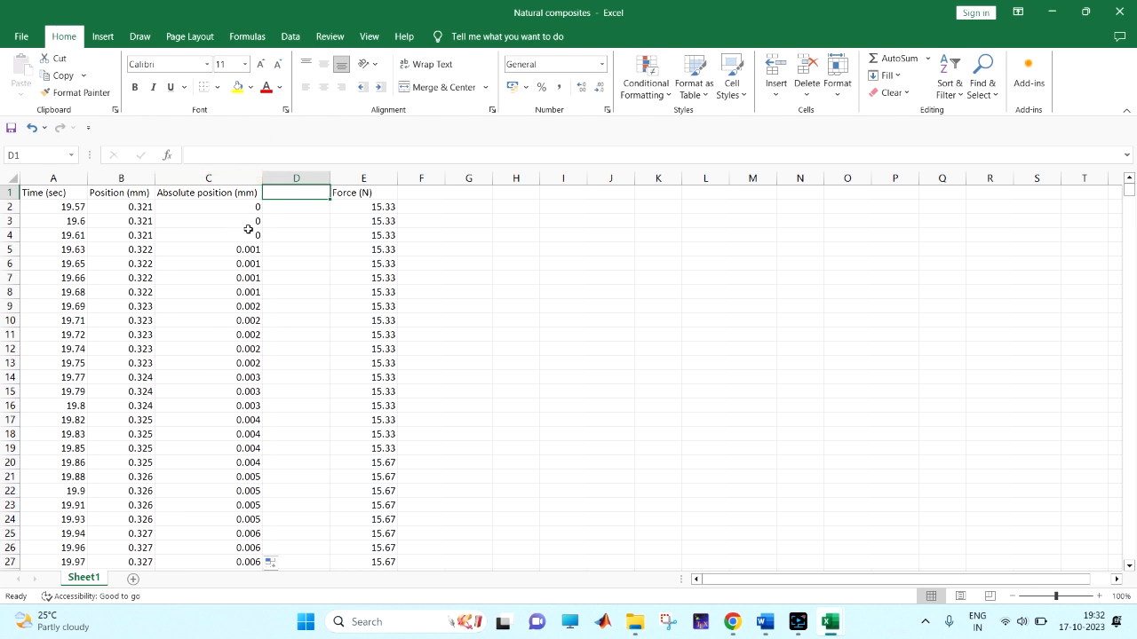
pyautogui.click(289, 194)
pyautogui.write('Complia')
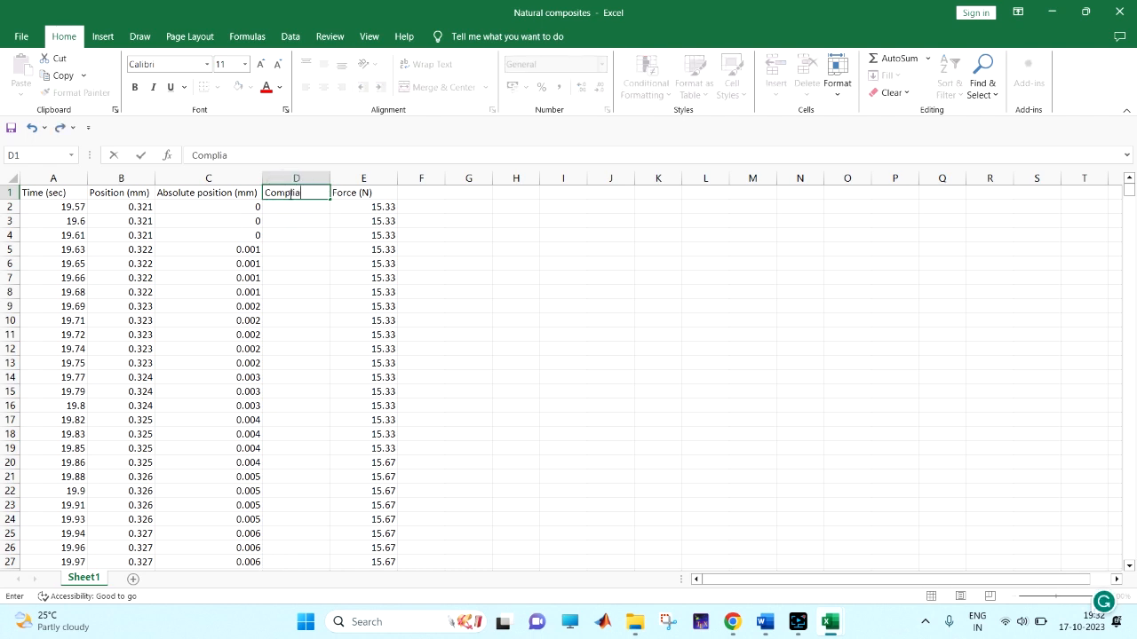
pyautogui.write('nce corected')
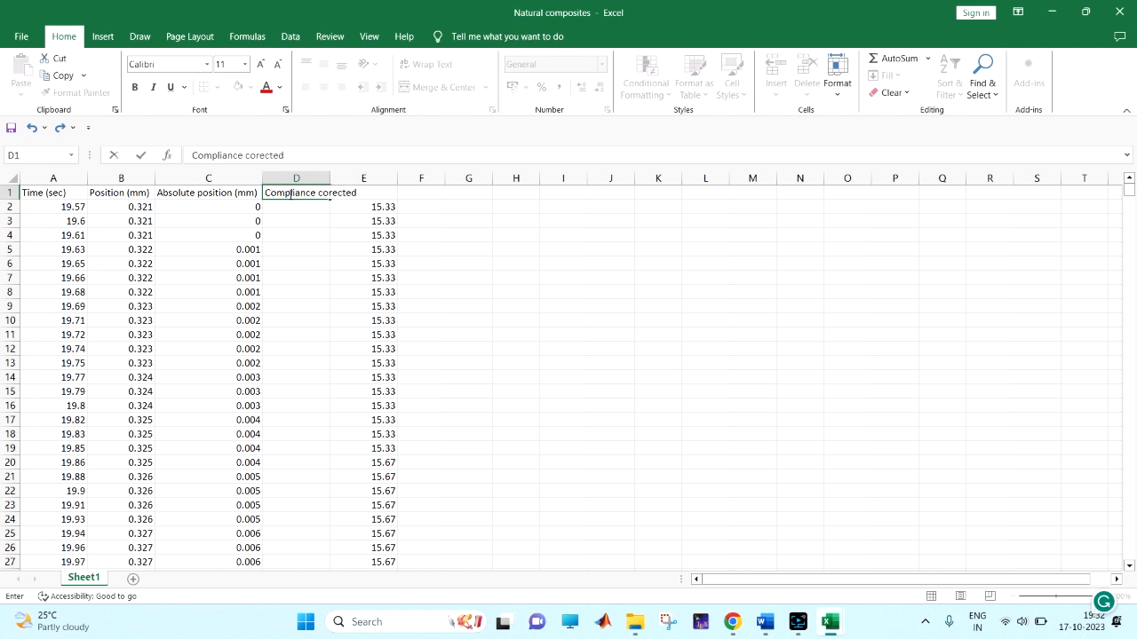
pyautogui.write(' (mm')
pyautogui.press('Return')
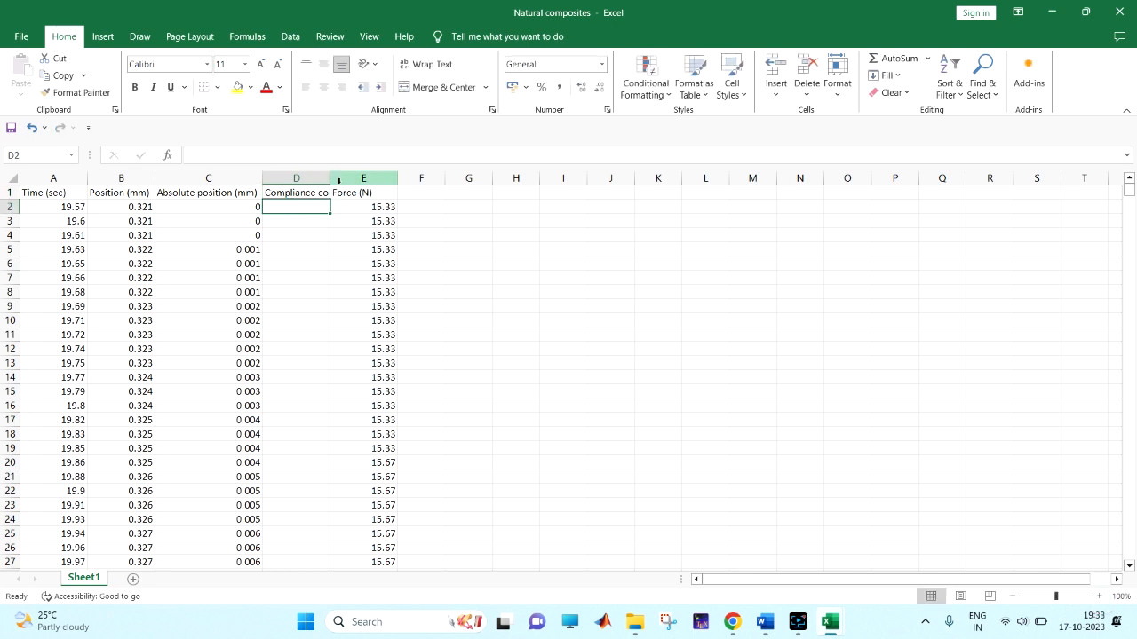
pyautogui.moveTo(329, 178); pyautogui.dragTo(411, 183)
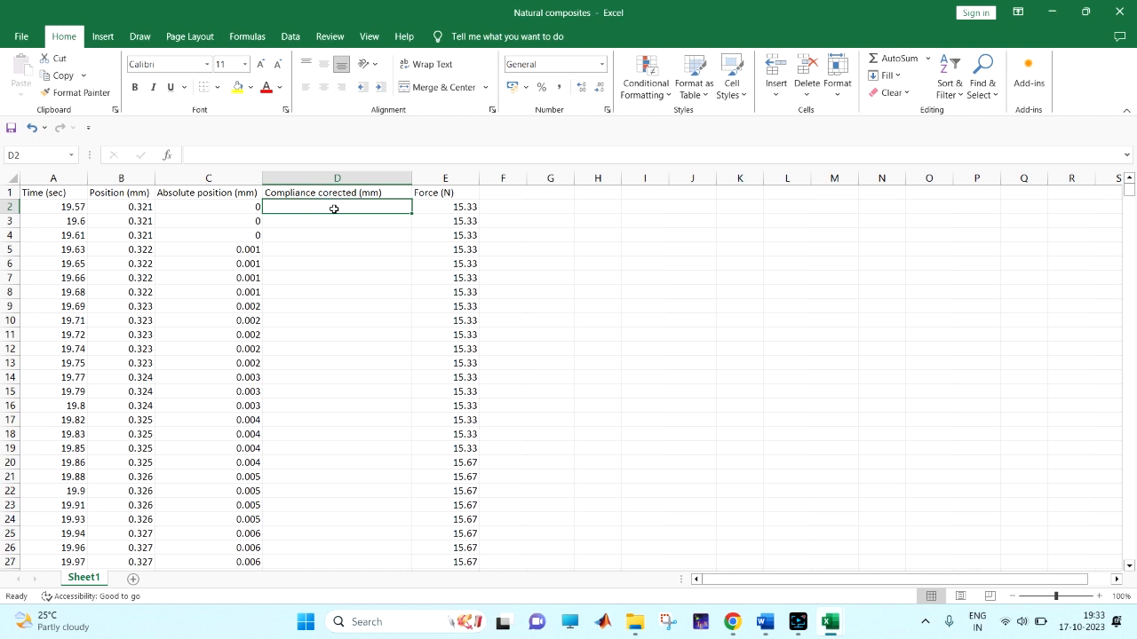
# Step: Calculate the compliance-corrected position in D2 with =C2-(7.96*10^-5)*E2 and fill the formula down column D
pyautogui.write('=')
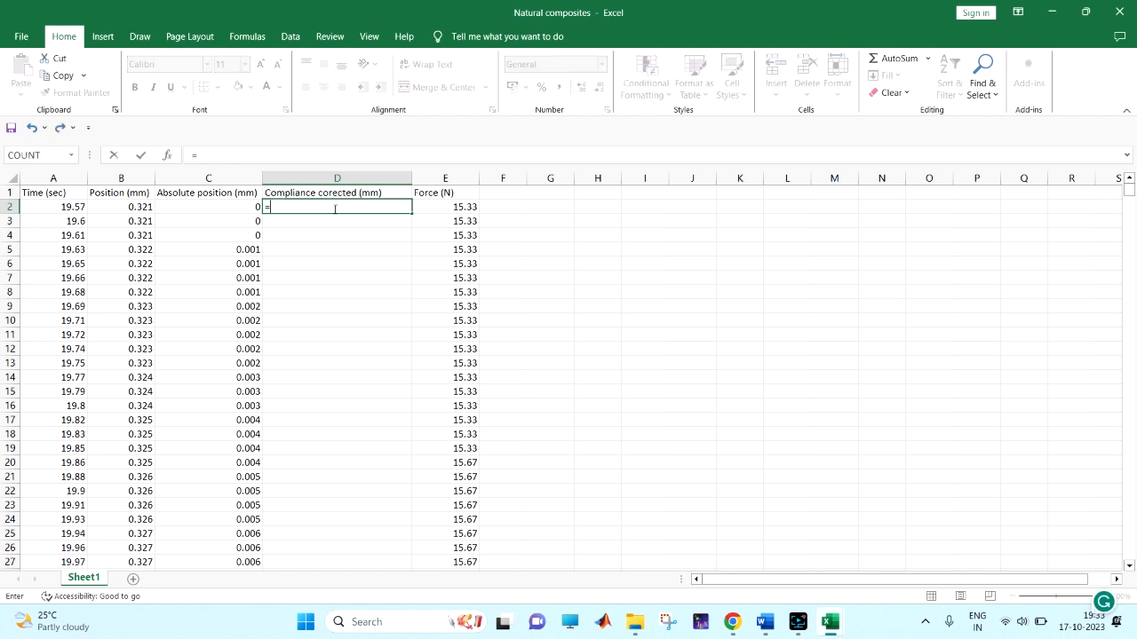
pyautogui.click(239, 208)
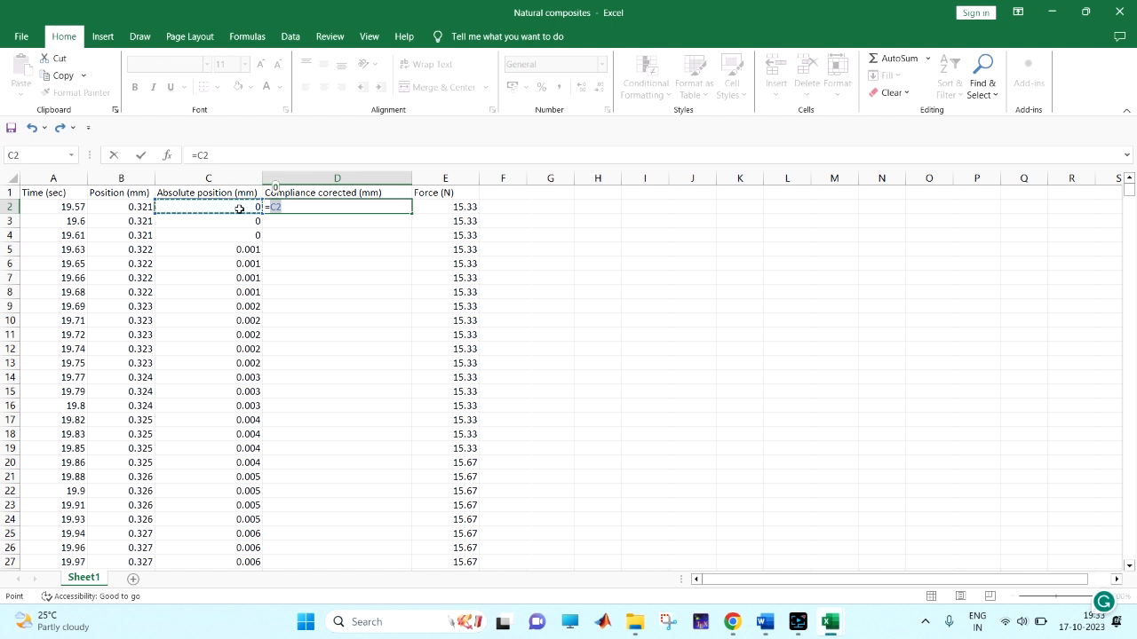
pyautogui.click(314, 206)
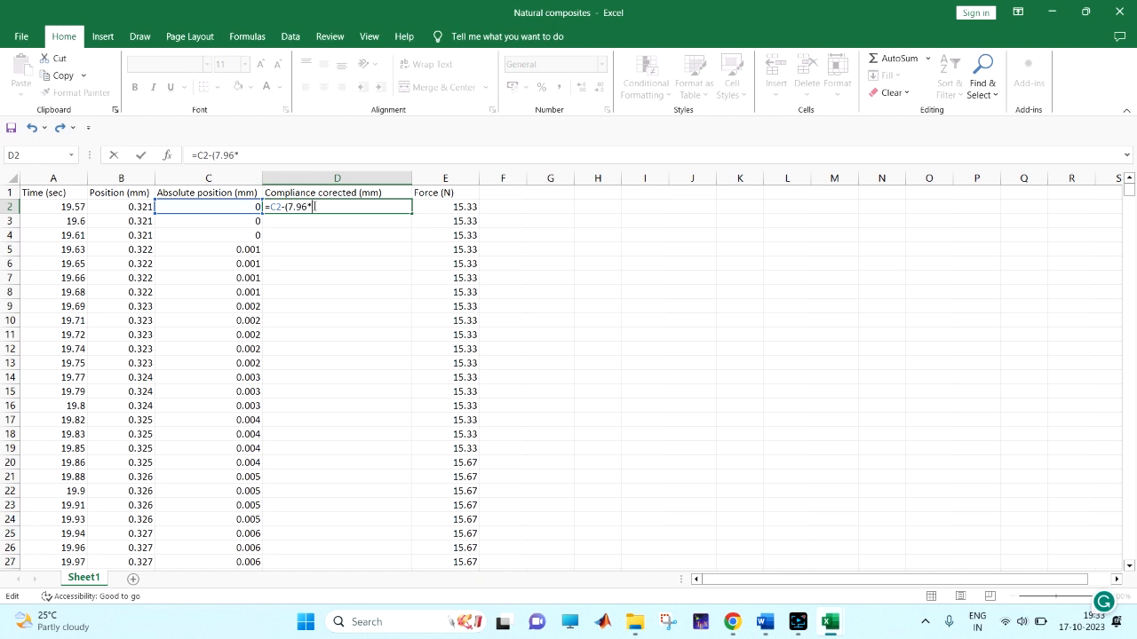
pyautogui.write('0^-5)*')
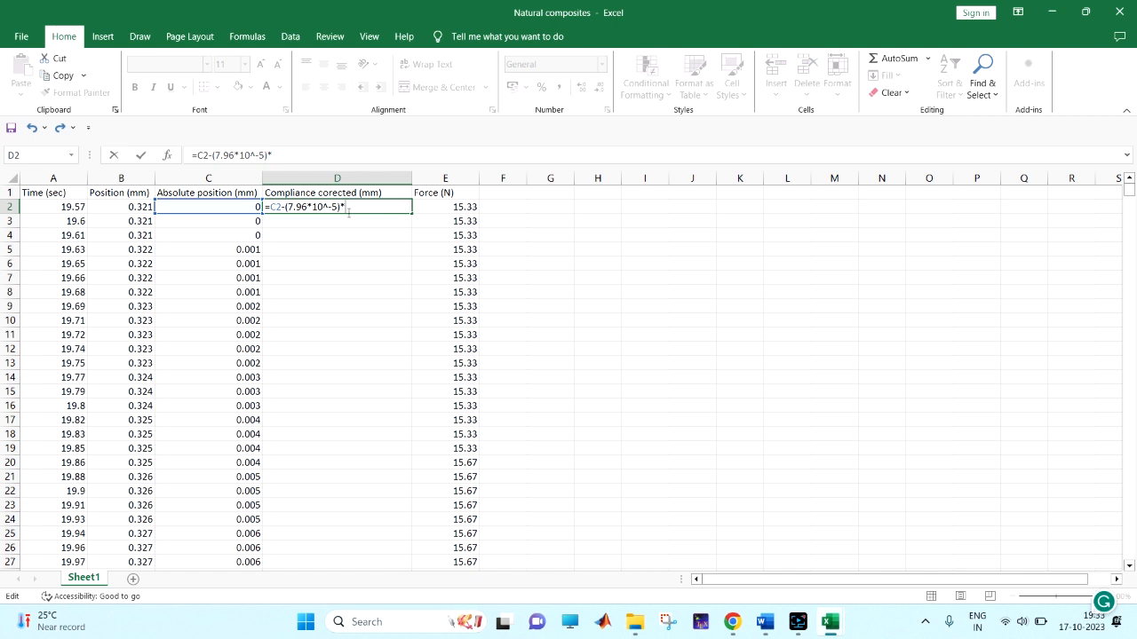
pyautogui.click(450, 207)
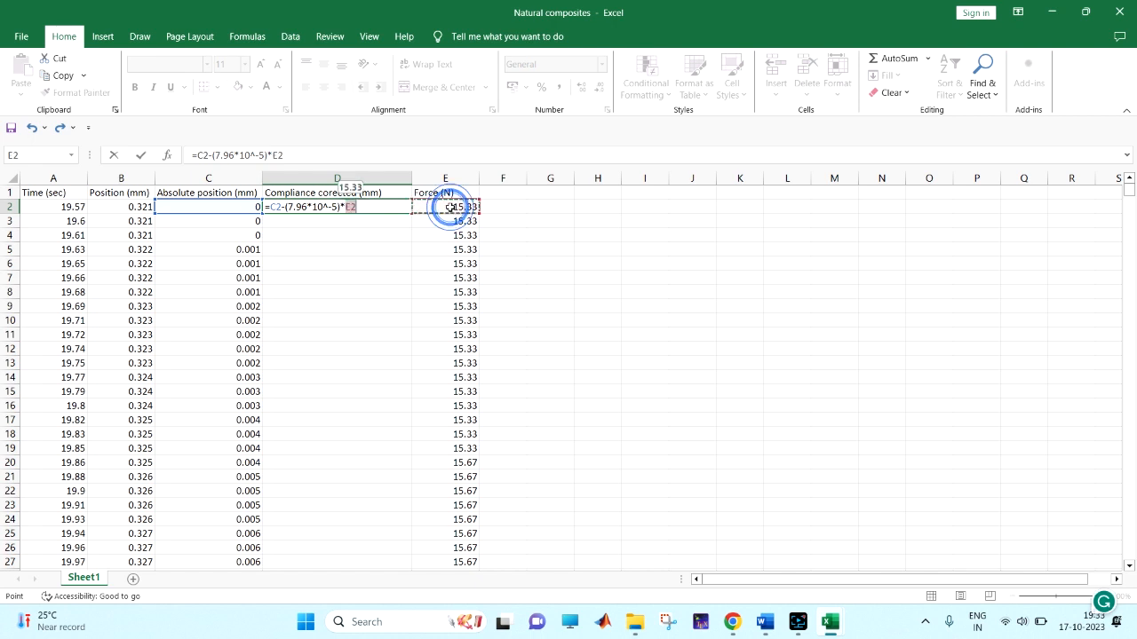
pyautogui.press('Return')
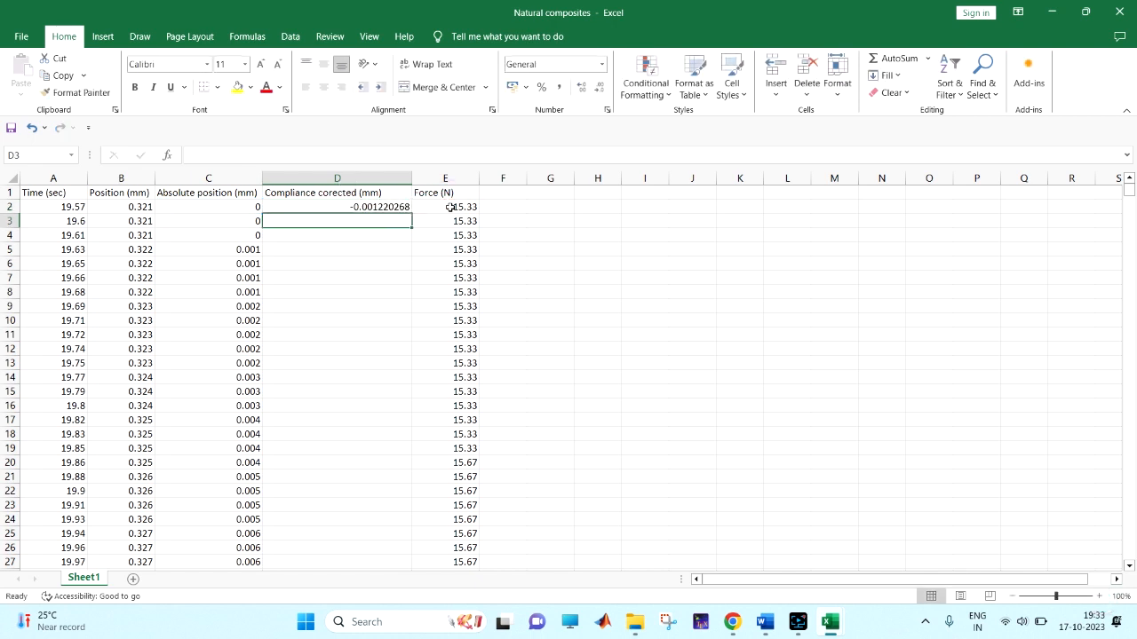
pyautogui.click(397, 207)
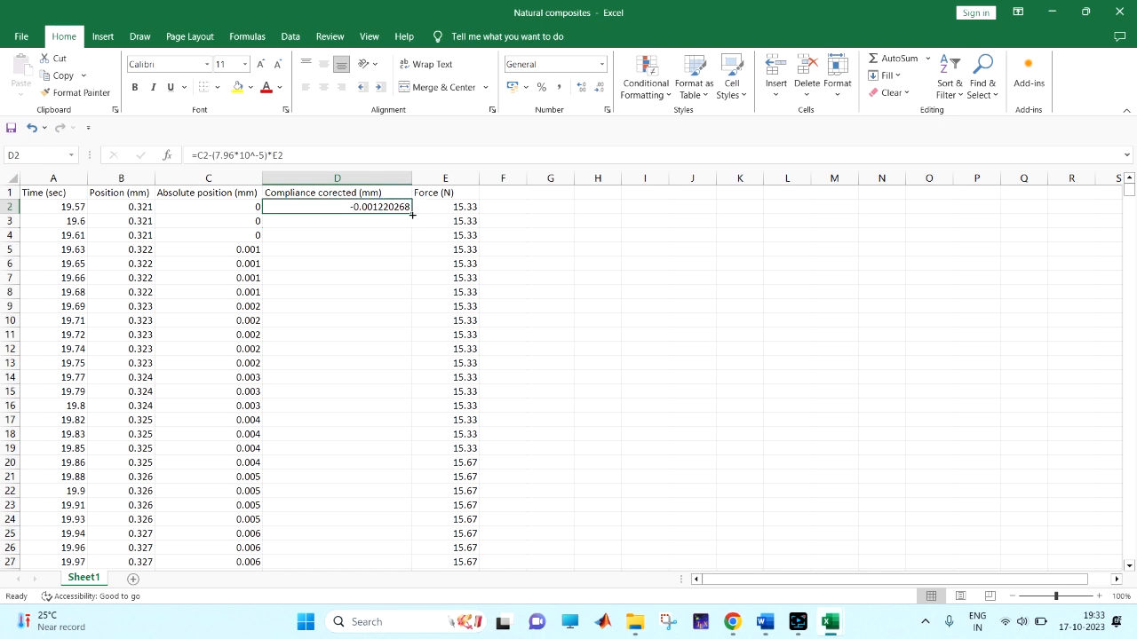
pyautogui.doubleClick(412, 215)
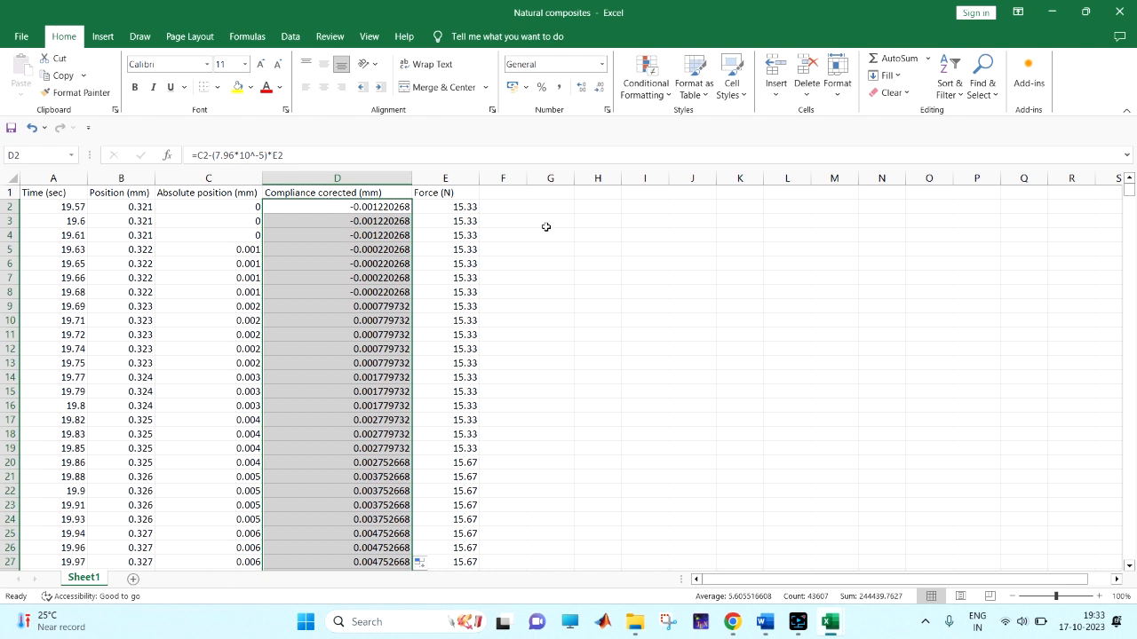
pyautogui.click(382, 210)
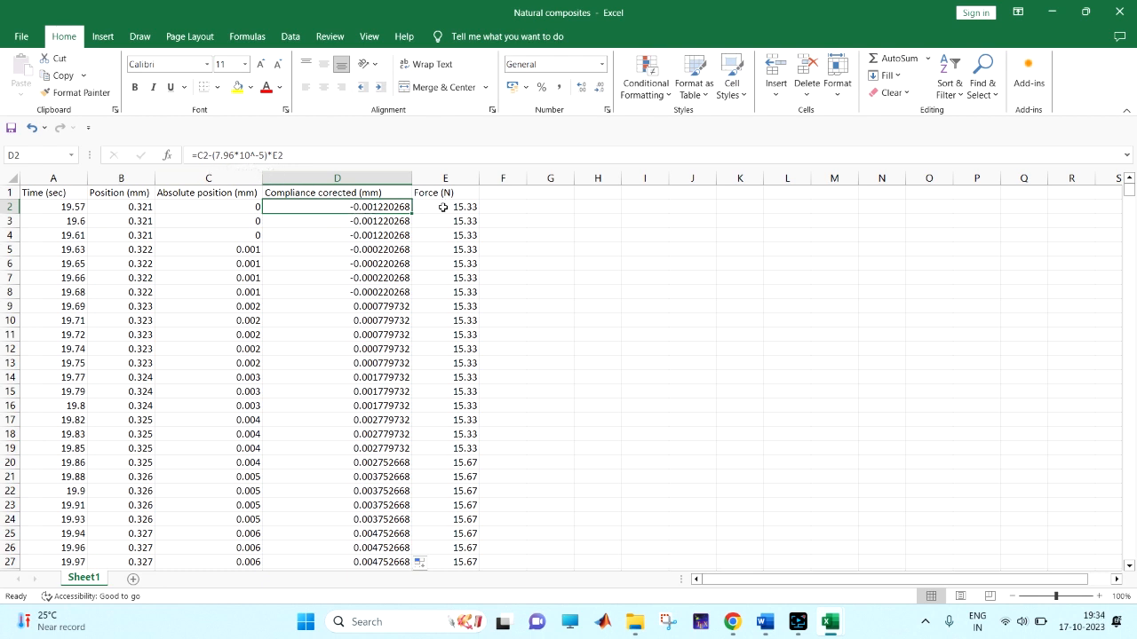
# Step: Insert an empty scatter chart with lines and no markers, and place it in the blank area beside the data
pyautogui.click(667, 210)
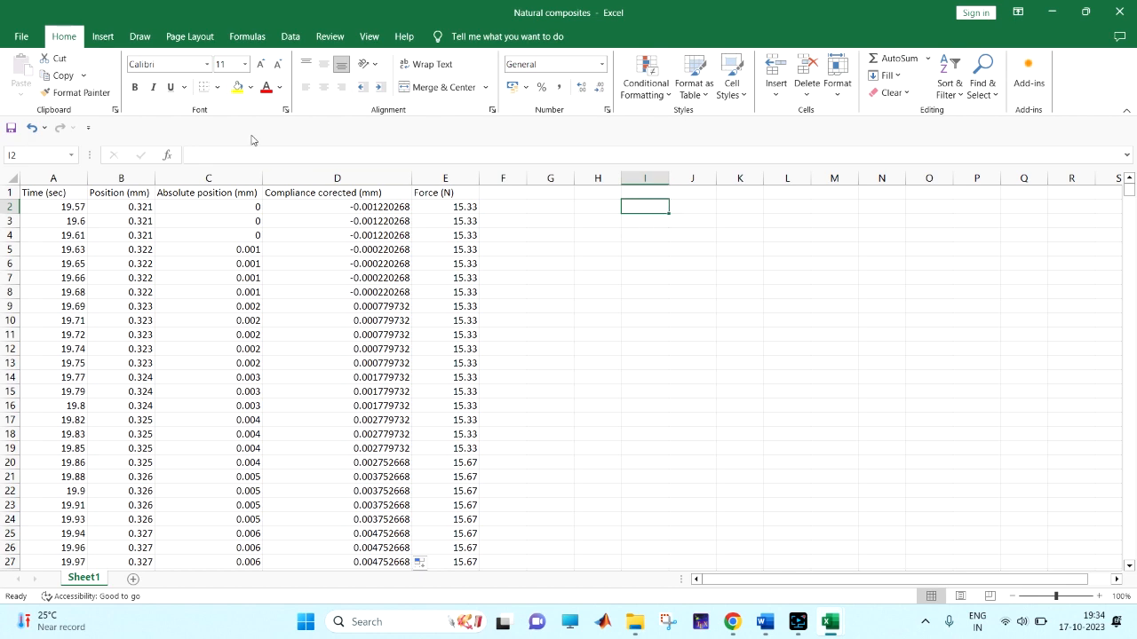
pyautogui.click(103, 36)
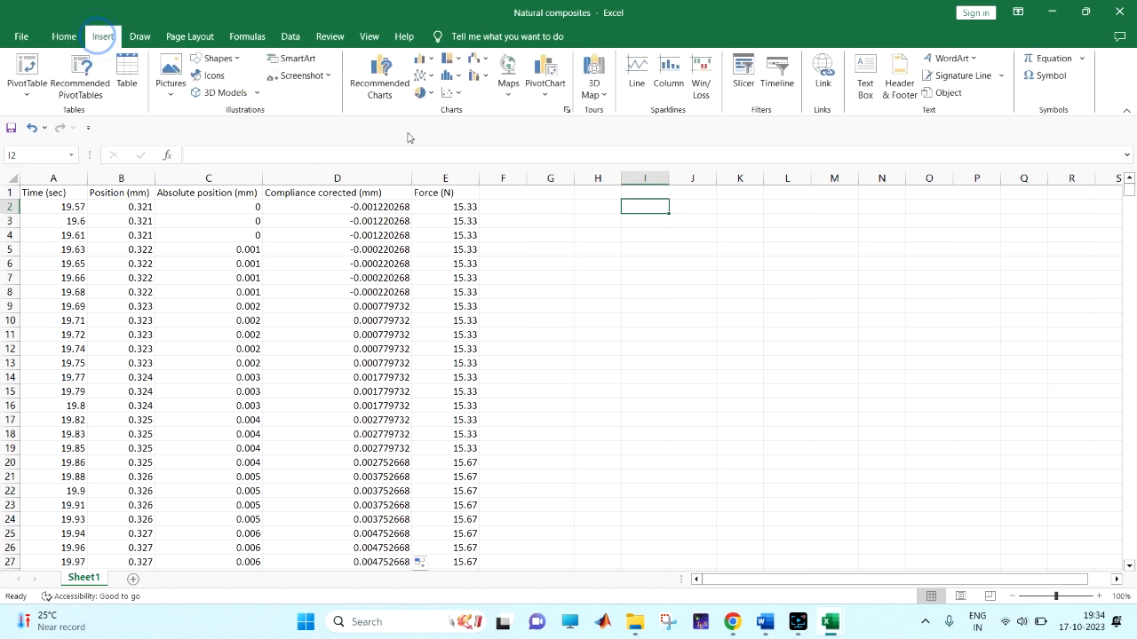
pyautogui.click(456, 95)
pyautogui.click(505, 183)
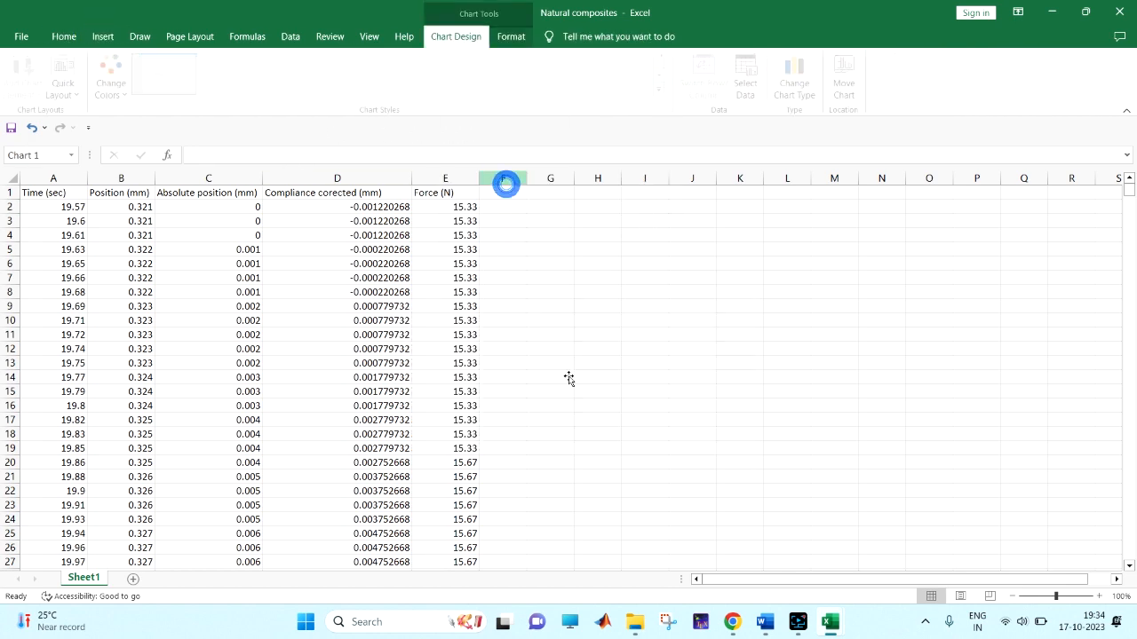
pyautogui.moveTo(537, 352); pyautogui.dragTo(747, 319)
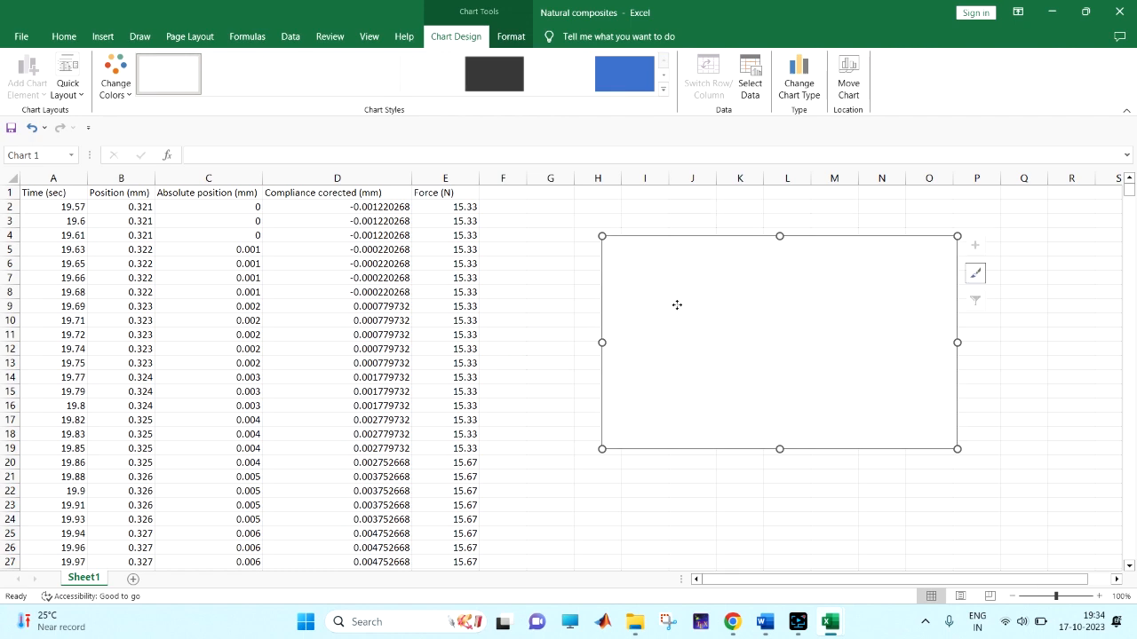
# Step: Add a series named S1 to the chart with the compliance-corrected positions D2:D43608 as its X values
pyautogui.rightClick(679, 307)
pyautogui.click(725, 425)
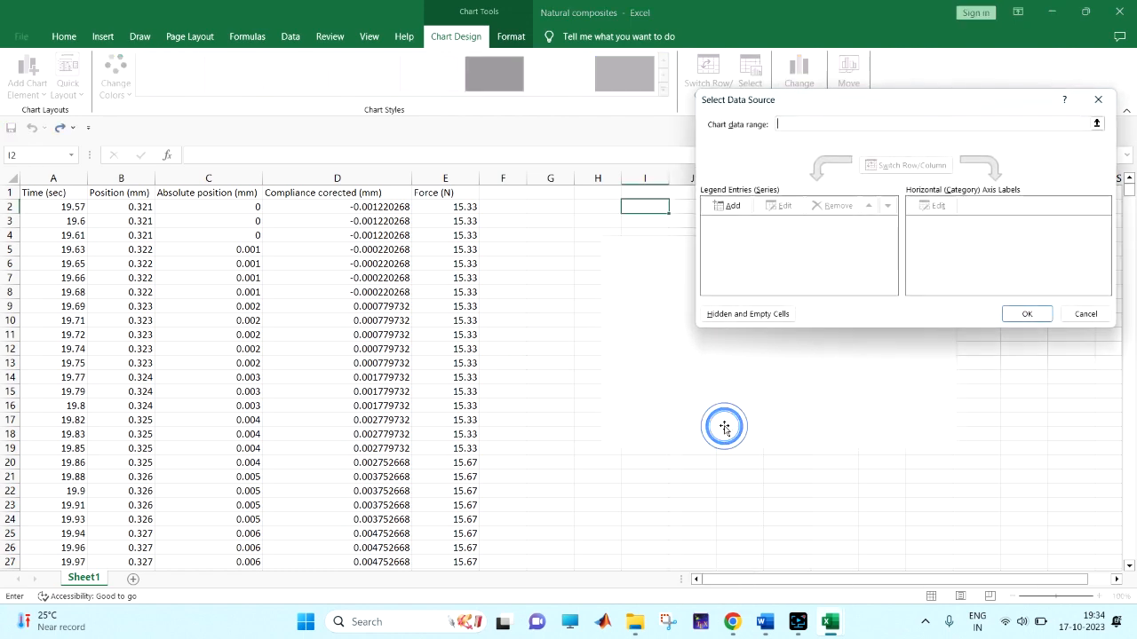
pyautogui.click(728, 222)
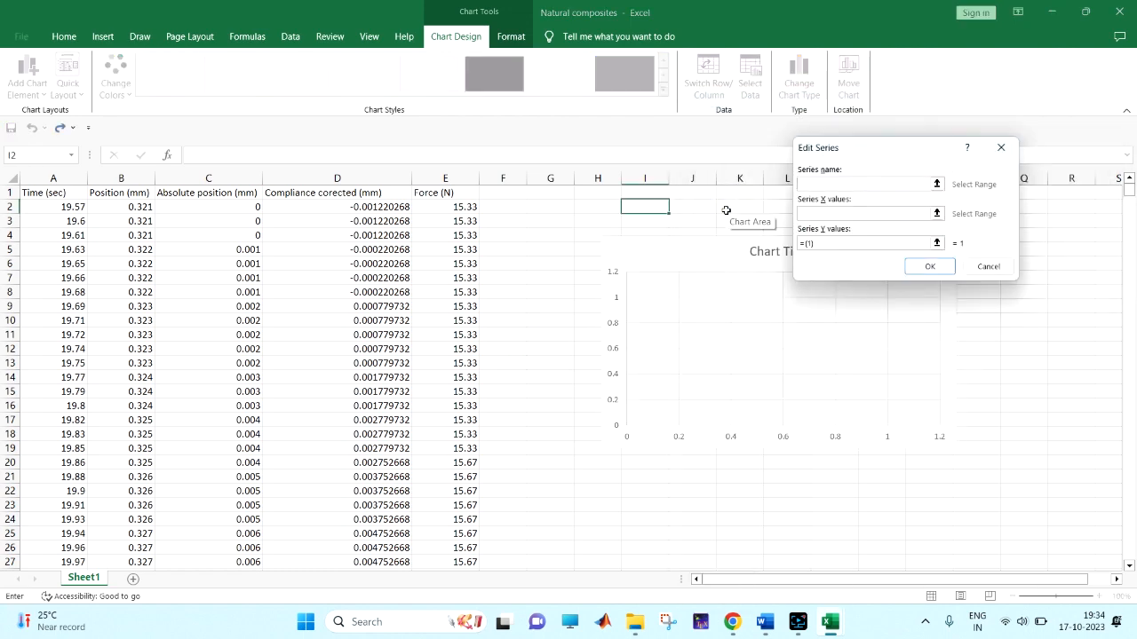
pyautogui.click(838, 212)
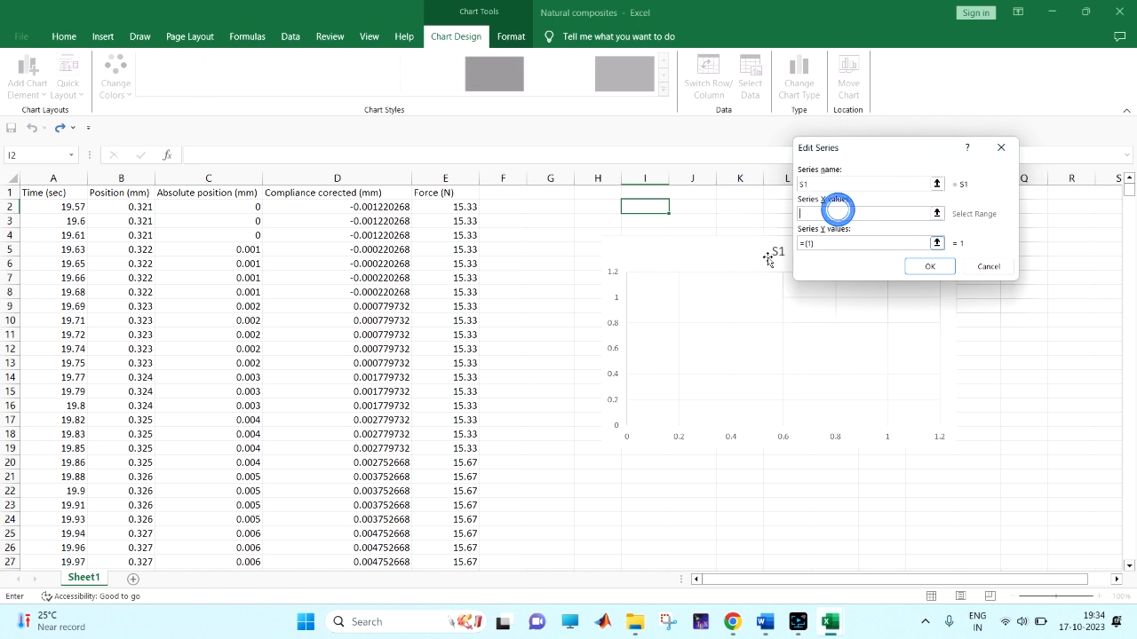
pyautogui.click(371, 208)
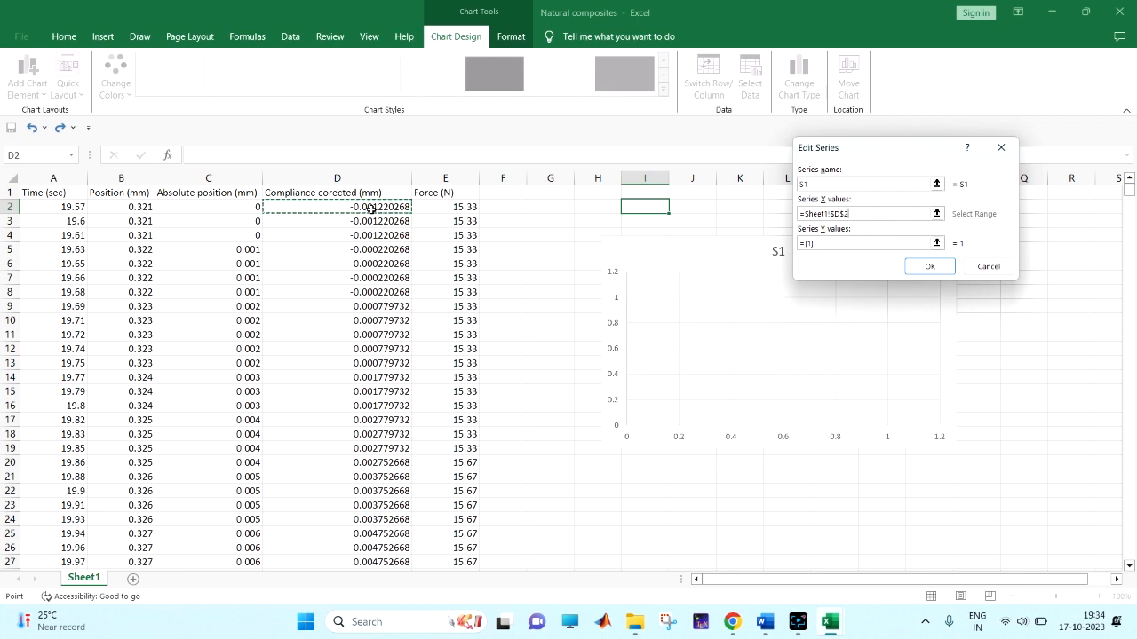
pyautogui.hotkey('ctrl', 'shift', 'Down')
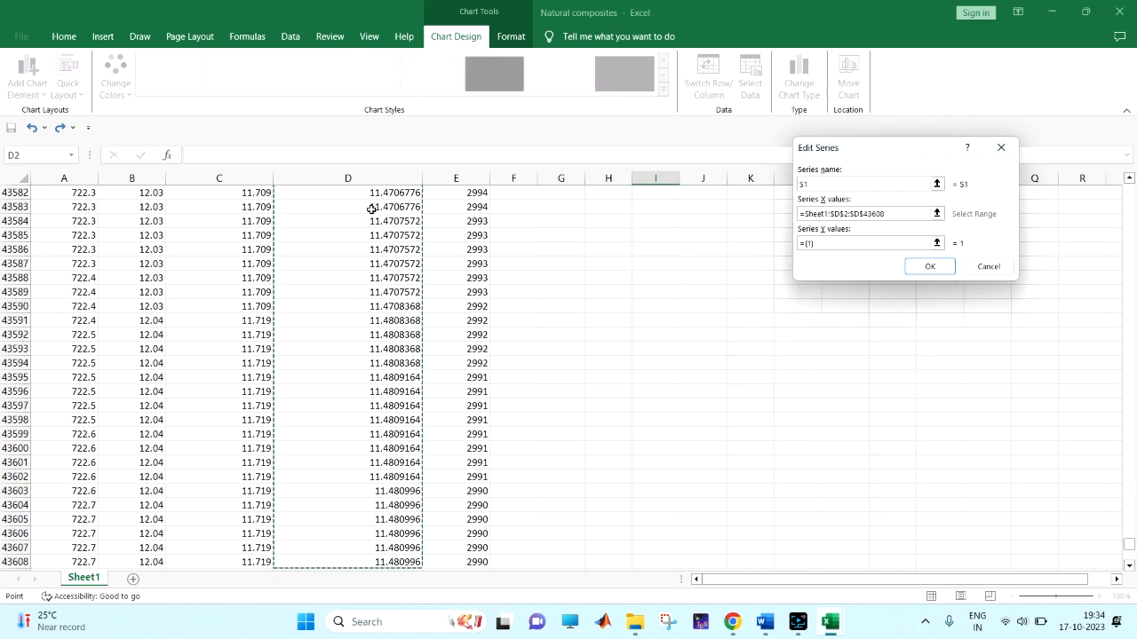
# Step: Set the S1 series' Y values to the Force (N) data E2:E43608 and accept the chart's data source
pyautogui.click(822, 243)
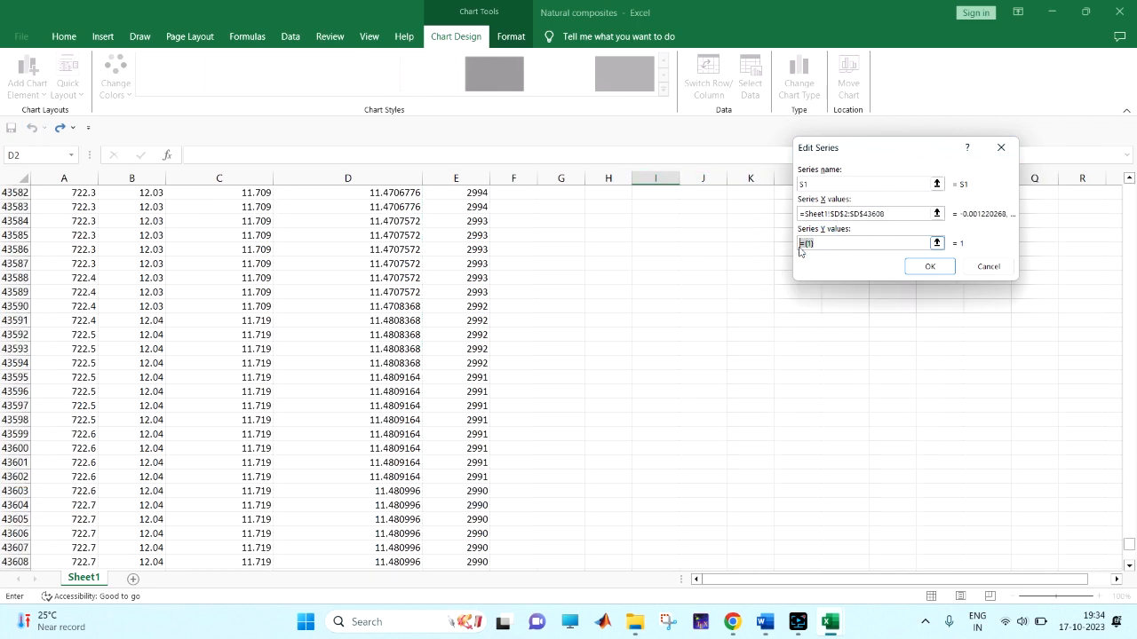
pyautogui.press('BackSpace')
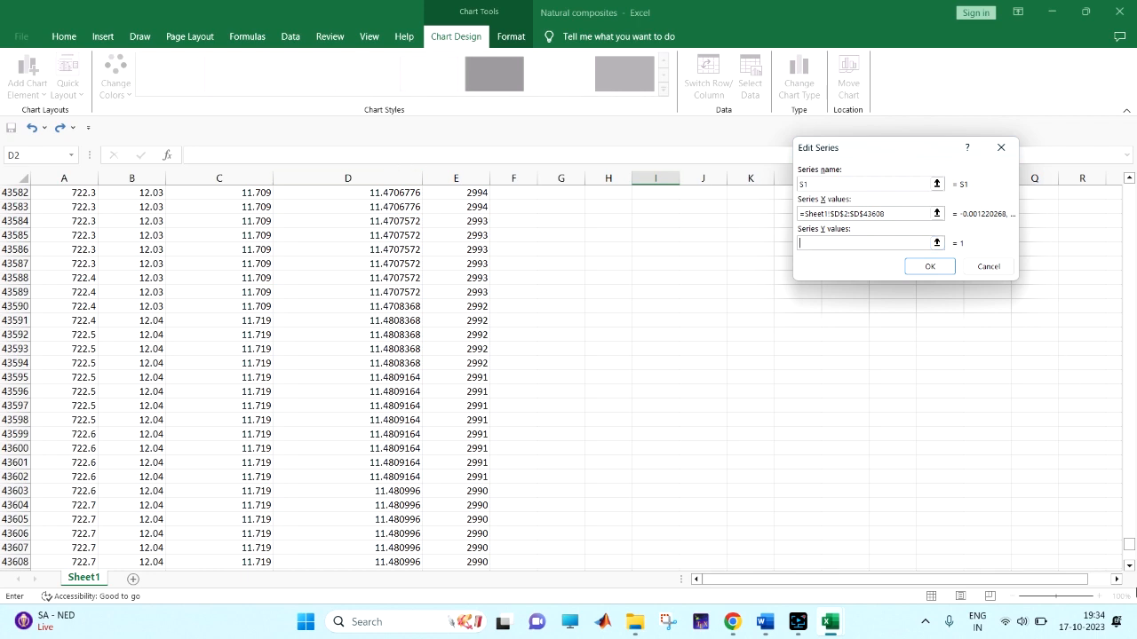
pyautogui.moveTo(1129, 545); pyautogui.dragTo(1098, 150)
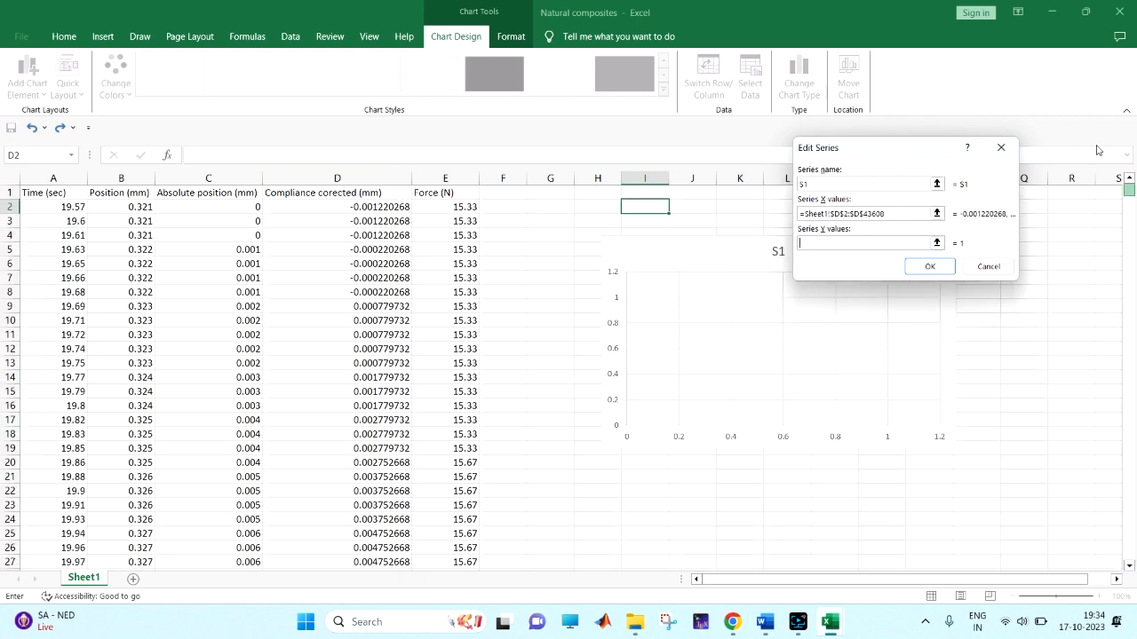
pyautogui.click(462, 210)
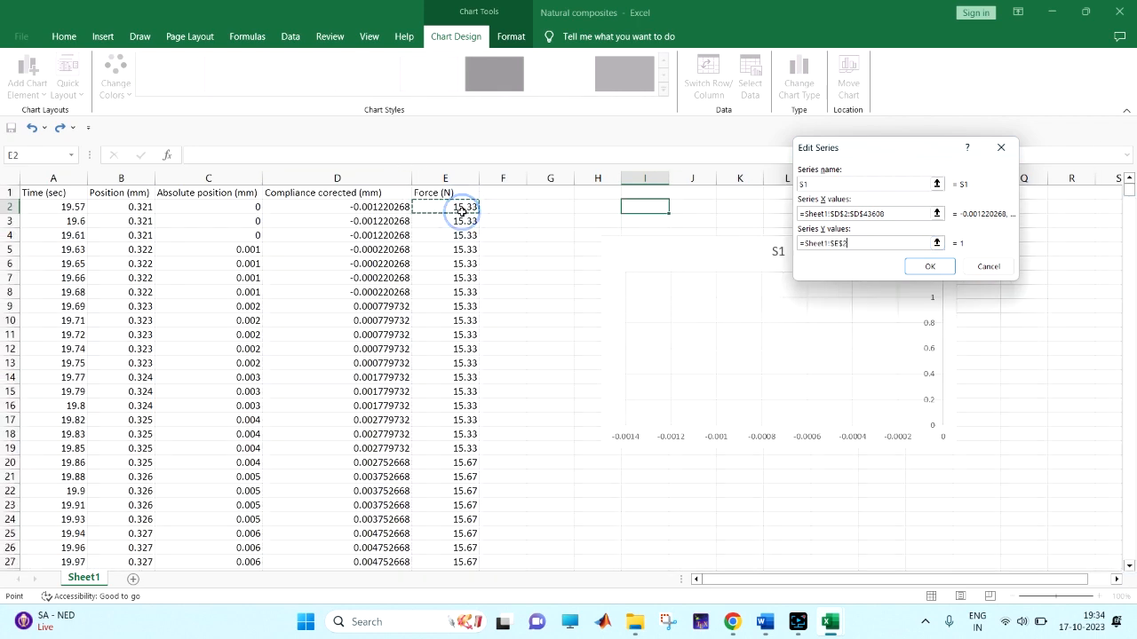
pyautogui.hotkey('ctrl', 'shift', 'Down')
pyautogui.press('Return')
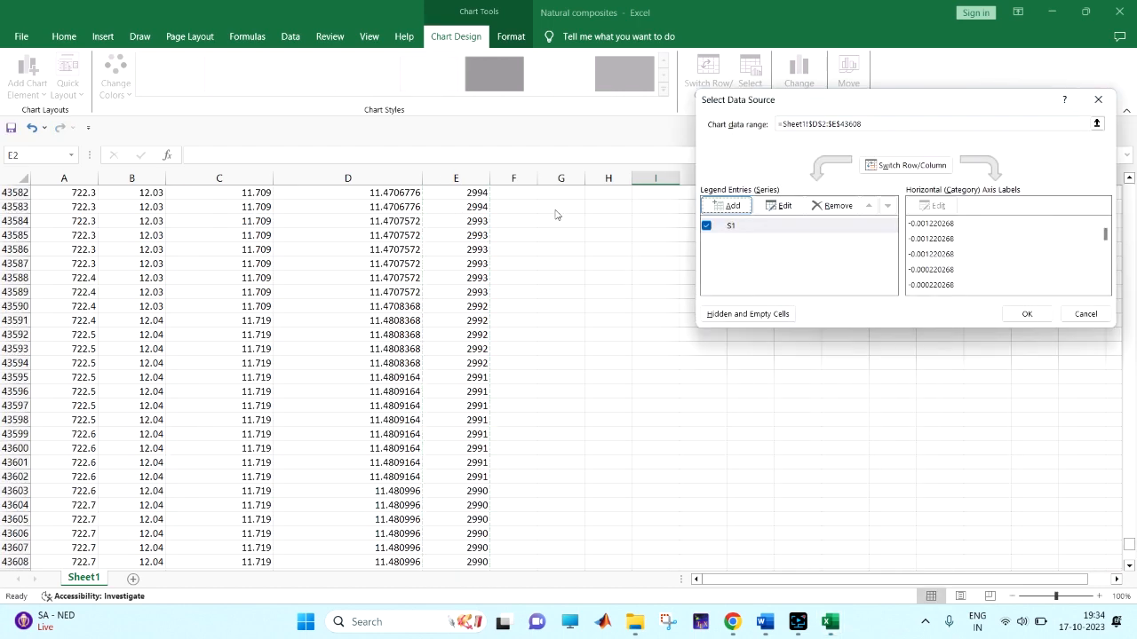
pyautogui.click(1030, 314)
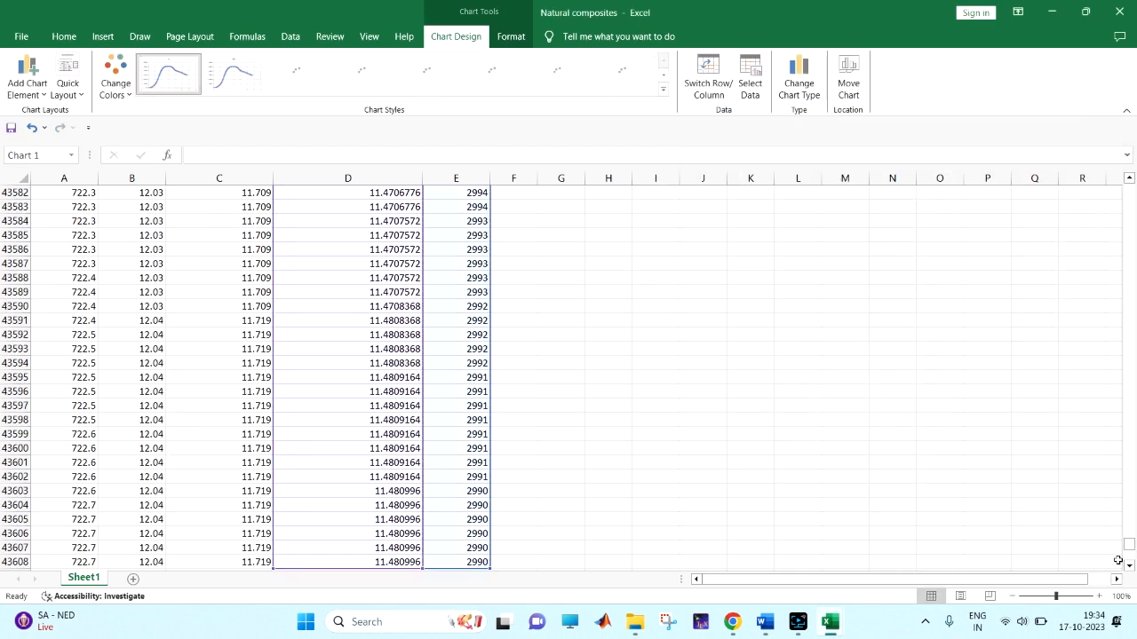
# Step: Move the S1 chart farther away from the data columns and enlarge it
pyautogui.moveTo(1128, 543); pyautogui.dragTo(1128, 190)
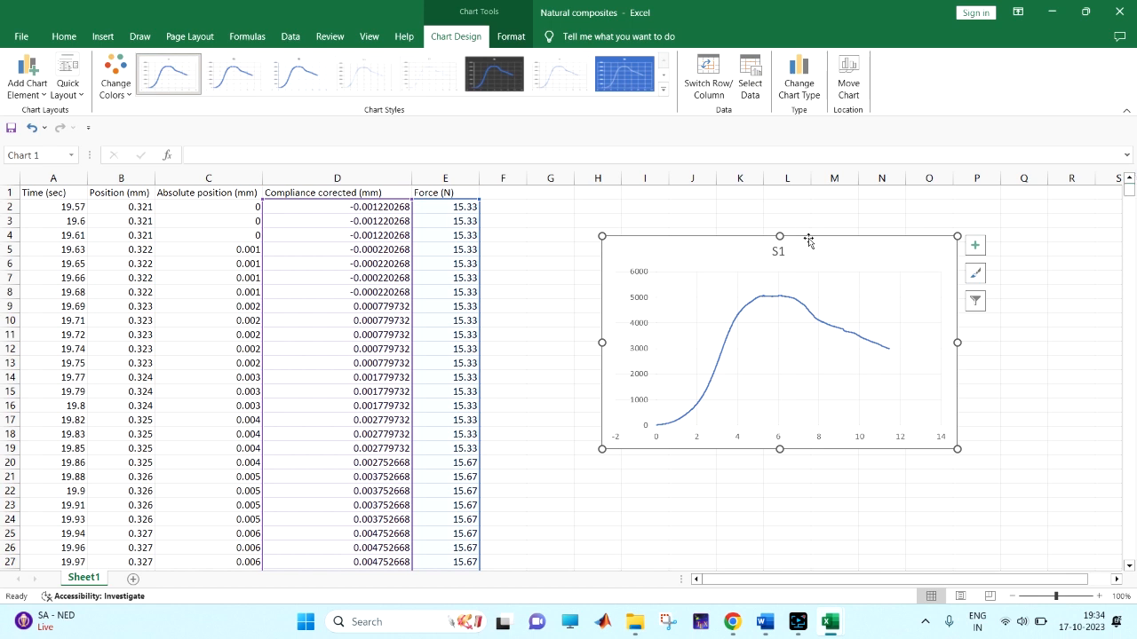
pyautogui.moveTo(729, 258); pyautogui.dragTo(815, 271)
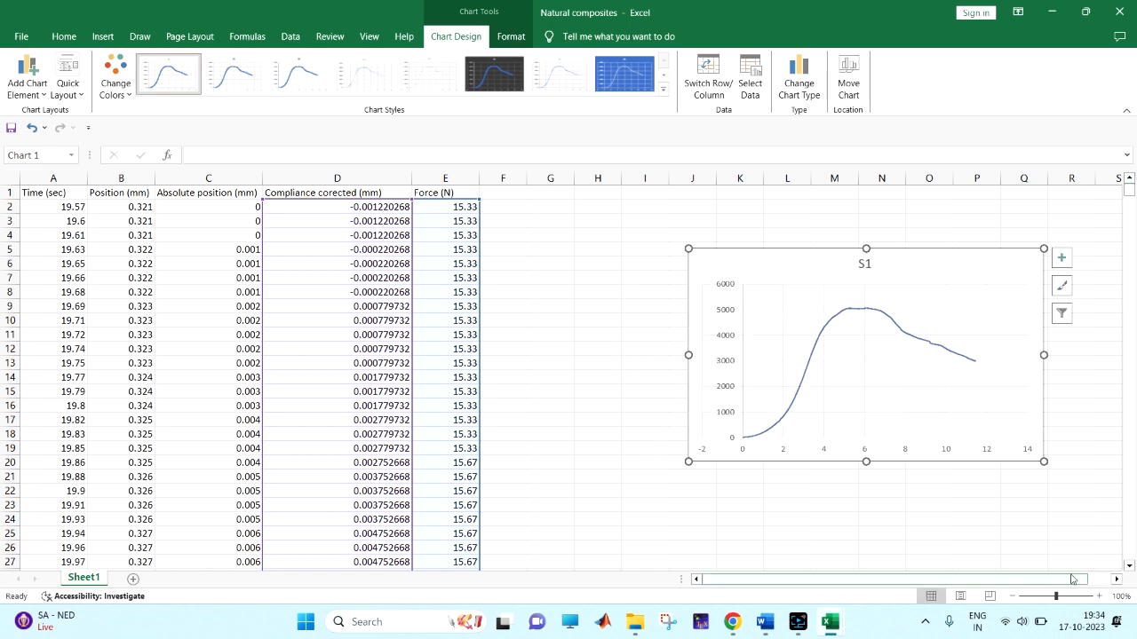
pyautogui.moveTo(1066, 579); pyautogui.dragTo(1110, 592)
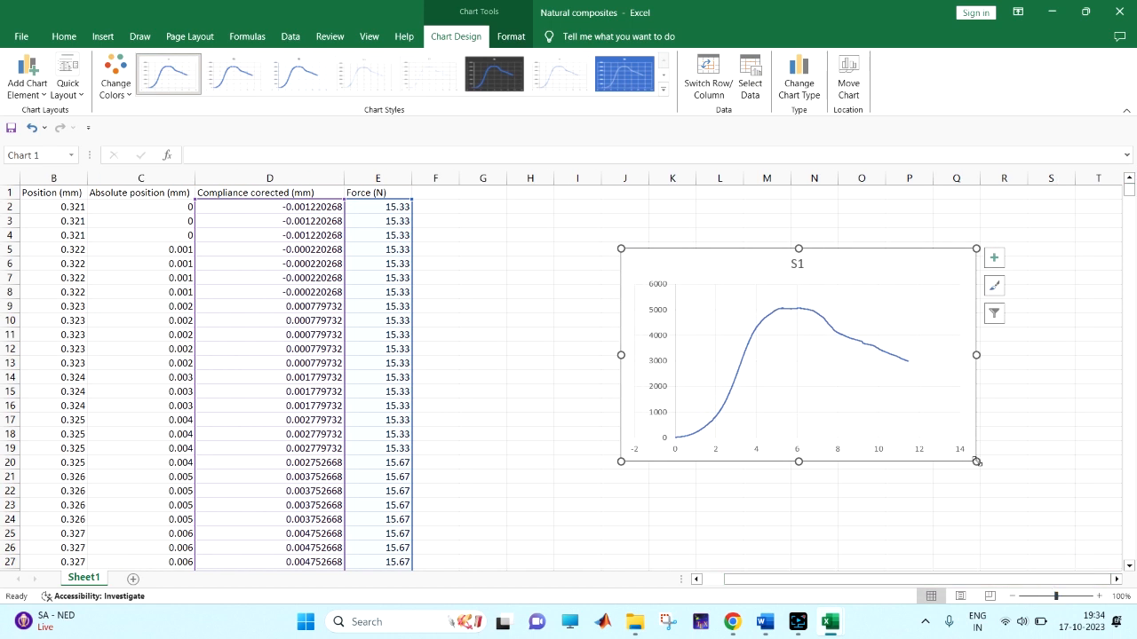
pyautogui.moveTo(975, 461); pyautogui.dragTo(1113, 555)
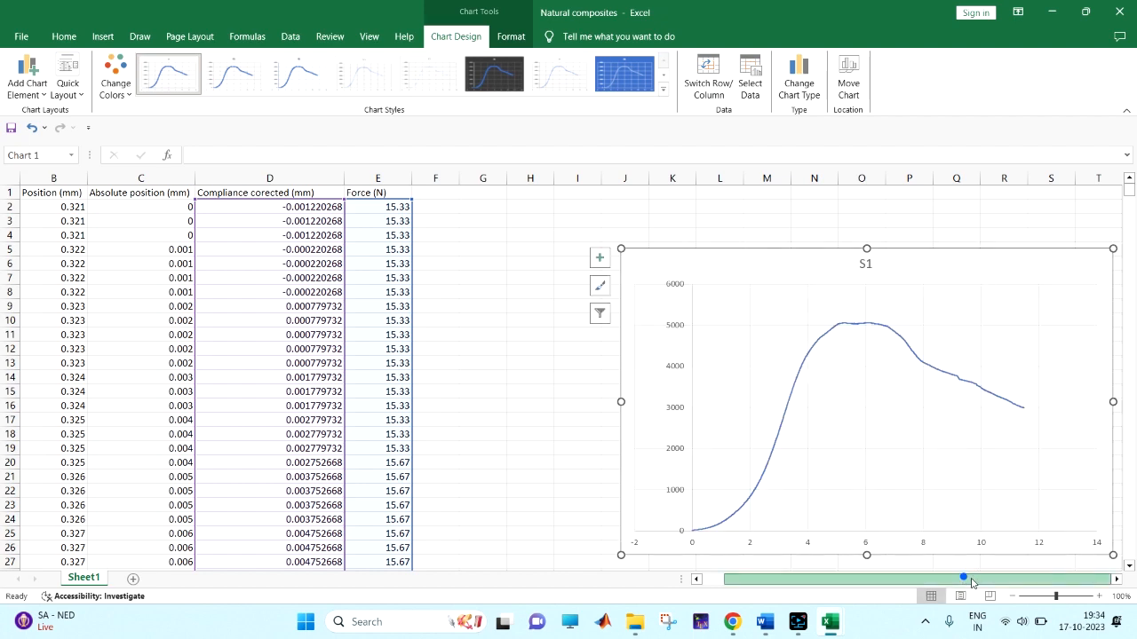
# Step: Add a legend to the S1 chart
pyautogui.scroll(-1, 959, 459)
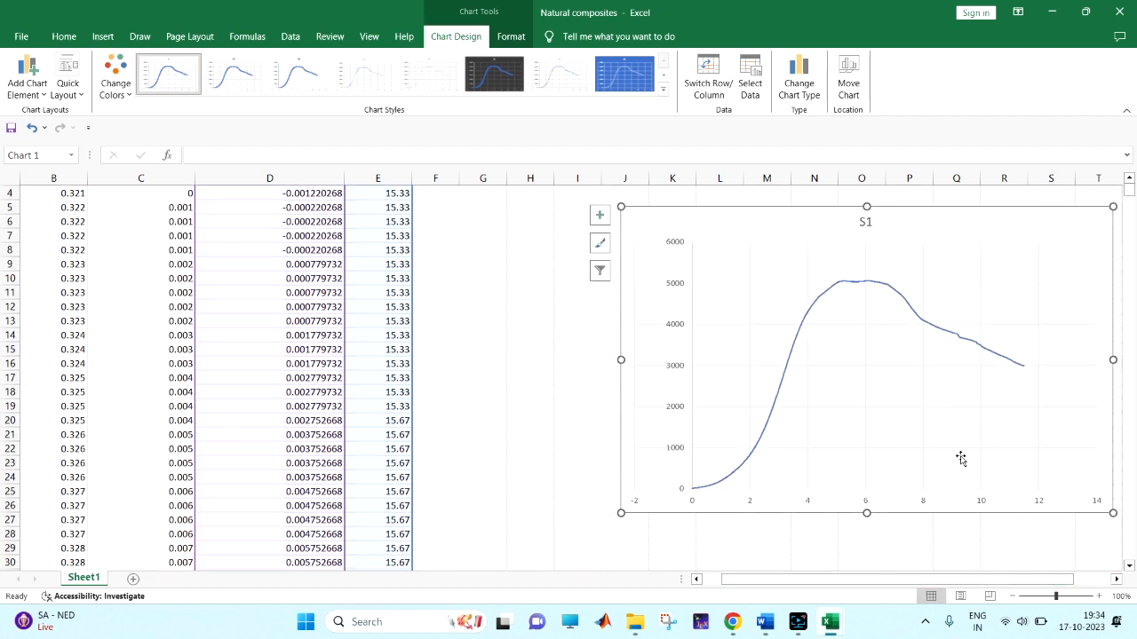
pyautogui.click(1063, 569)
pyautogui.moveTo(1056, 581); pyautogui.dragTo(1095, 592)
pyautogui.click(928, 250)
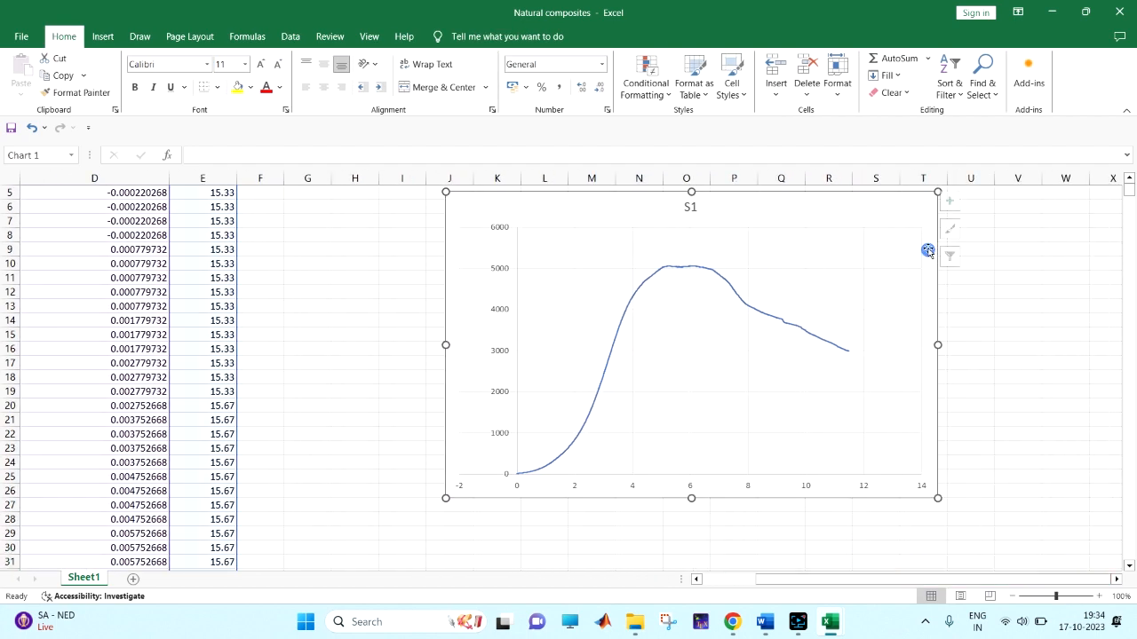
pyautogui.click(950, 202)
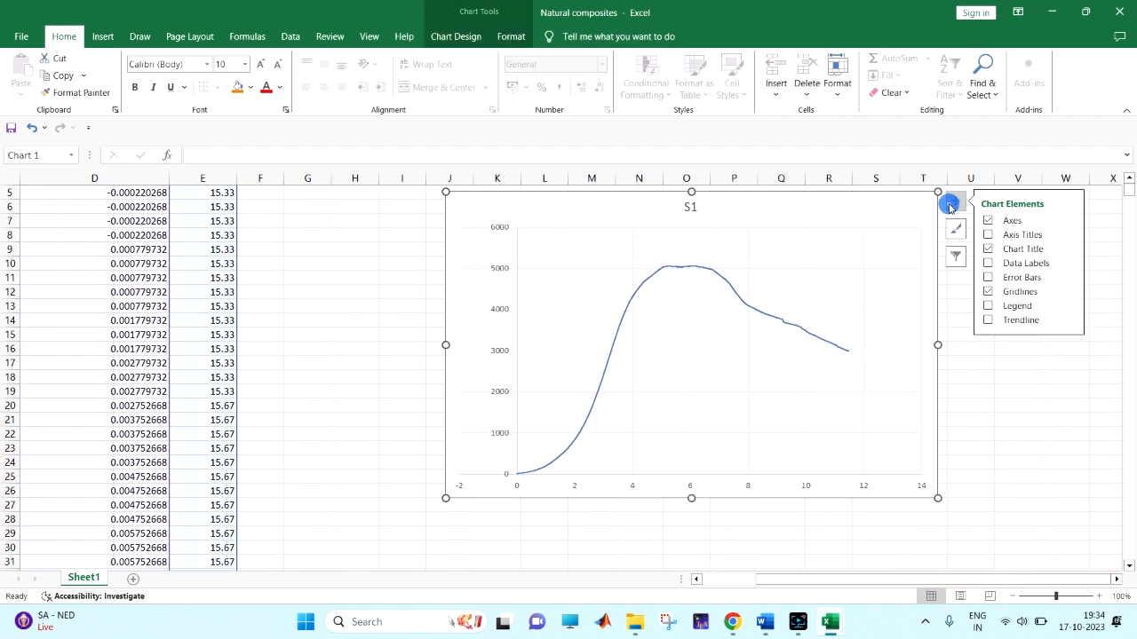
pyautogui.click(988, 307)
pyautogui.click(1000, 449)
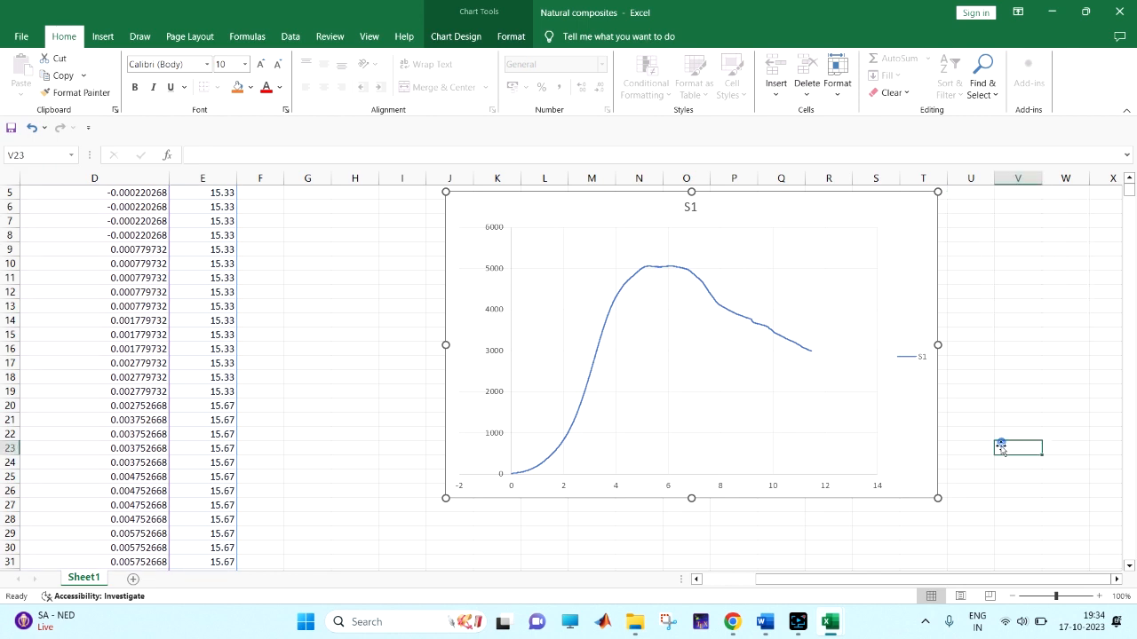
# Step: Add axis titles to both axes of the S1 chart
pyautogui.click(920, 231)
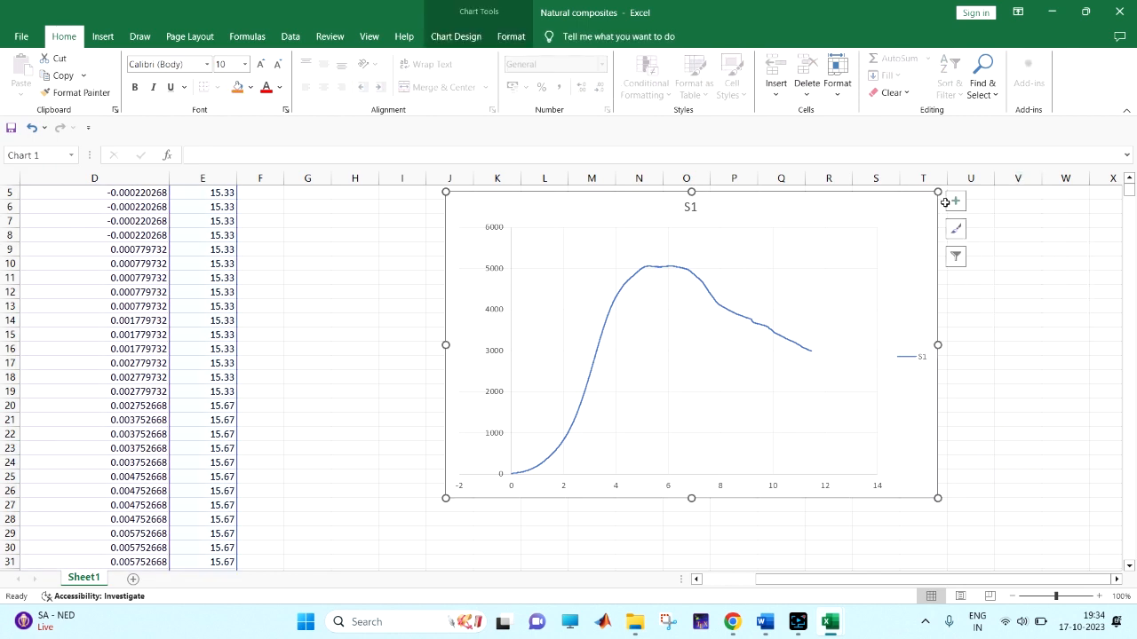
pyautogui.click(944, 202)
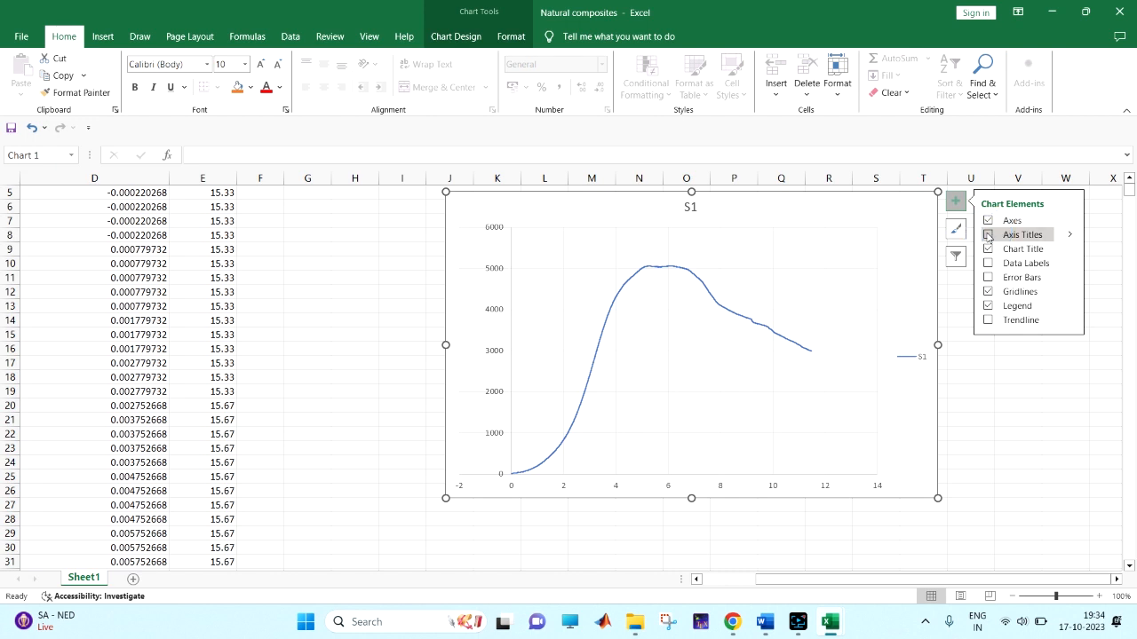
pyautogui.click(987, 235)
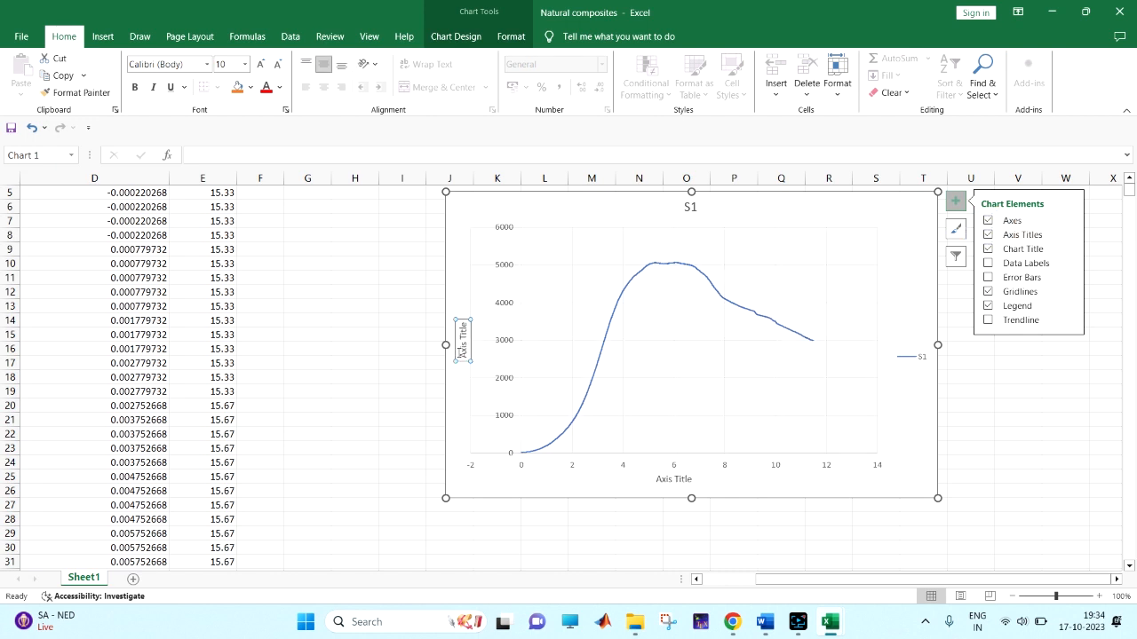
# Step: Open the S1 chart's vertical axis title for text editing
pyautogui.click(459, 352)
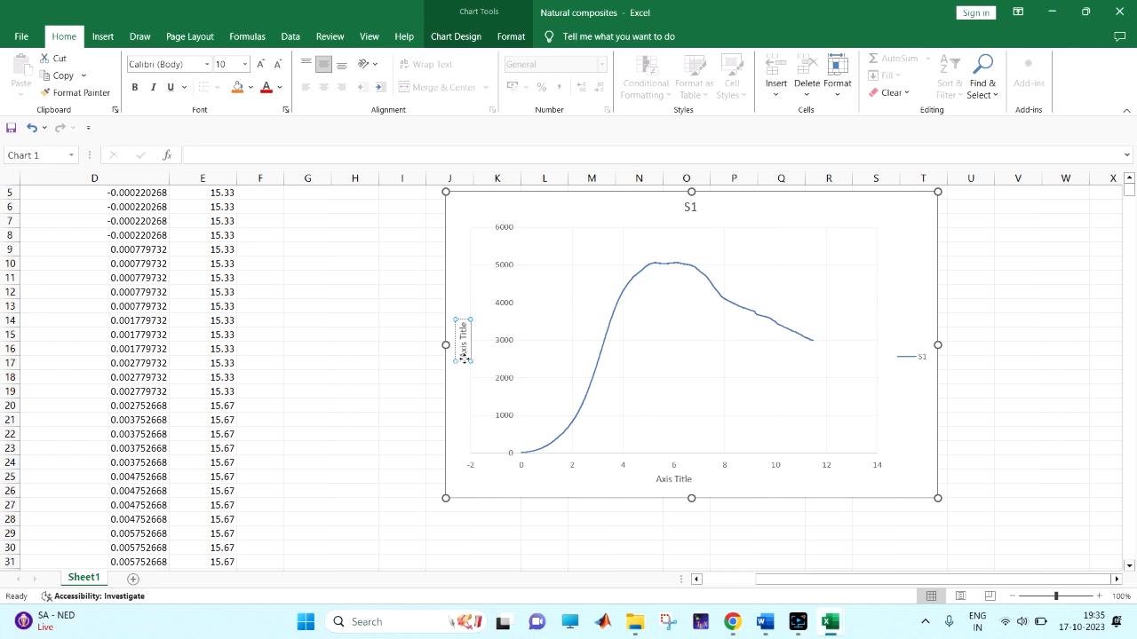
pyautogui.click(463, 356)
pyautogui.write('St')
pyautogui.press('BackSpace')
pyautogui.press('BackSpace')
pyautogui.write('Compressive Stress ')
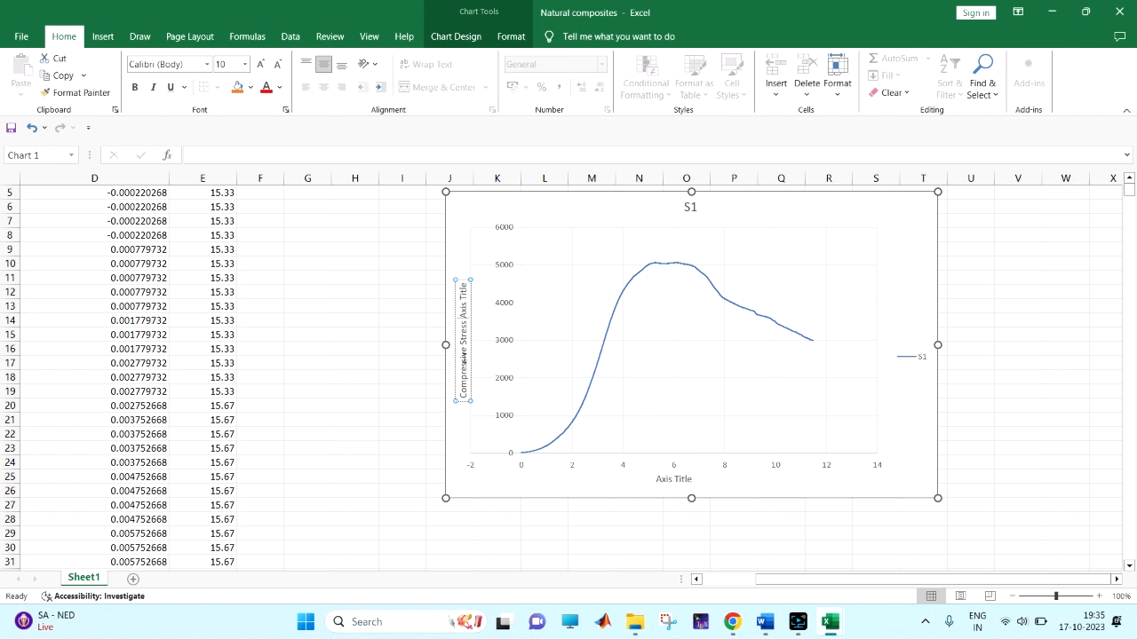
pyautogui.write('(M')
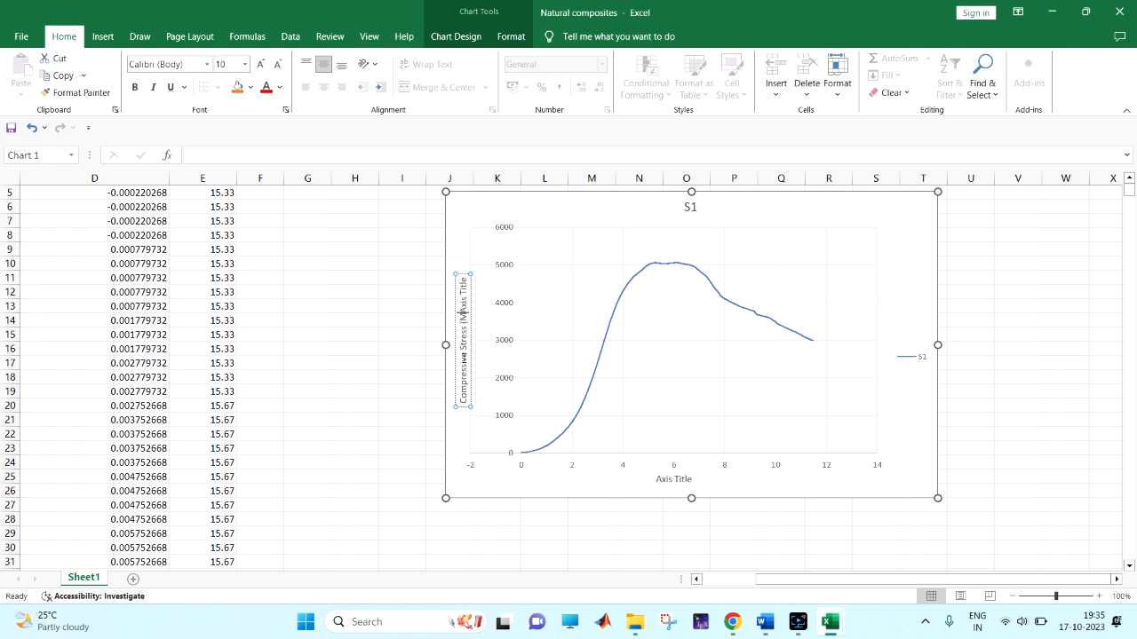
pyautogui.press('BackSpace')
pyautogui.press('BackSpace')
pyautogui.press('BackSpace')
pyautogui.press('BackSpace')
pyautogui.press('BackSpace')
pyautogui.press('BackSpace')
pyautogui.press('BackSpace')
pyautogui.press('BackSpace')
pyautogui.press('BackSpace')
pyautogui.press('BackSpace')
pyautogui.press('BackSpace')
pyautogui.press('BackSpace')
pyautogui.press('BackSpace')
pyautogui.press('BackSpace')
pyautogui.press('BackSpace')
pyautogui.press('BackSpace')
pyautogui.press('BackSpace')
pyautogui.press('BackSpace')
pyautogui.press('BackSpace')
pyautogui.press('BackSpace')
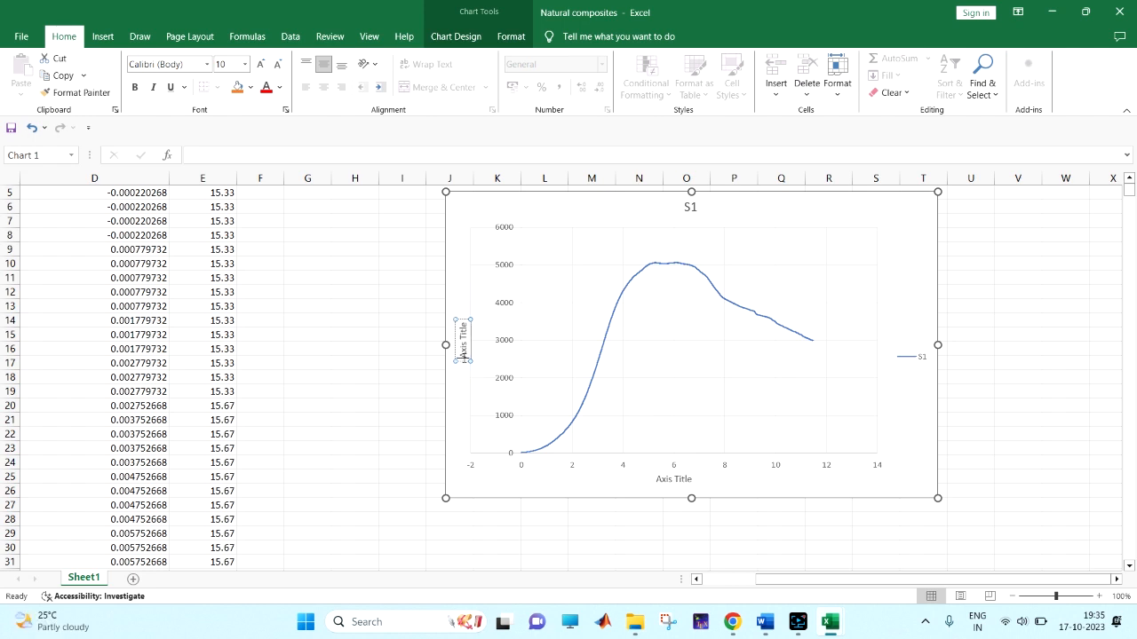
# Step: Replace the S1 chart's vertical axis title placeholder with "Force (N)"
pyautogui.write('Force (N)')
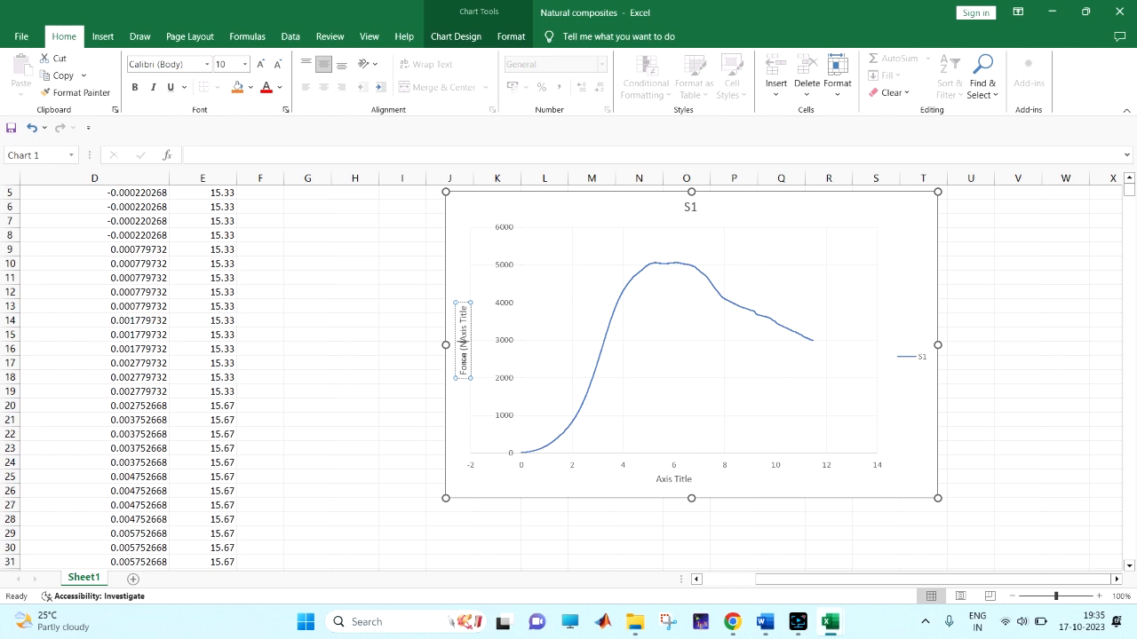
pyautogui.press('Delete')
pyautogui.press('Delete')
pyautogui.press('Delete')
pyautogui.press('Delete')
pyautogui.press('Delete')
pyautogui.press('Delete')
pyautogui.press('Delete')
pyautogui.press('Delete')
pyautogui.press('Delete')
pyautogui.press('Delete')
pyautogui.press('Delete')
# Step: Set the S1 chart's horizontal axis title to "Position (mm)" and deselect the chart
pyautogui.click(681, 480)
pyautogui.write('P')
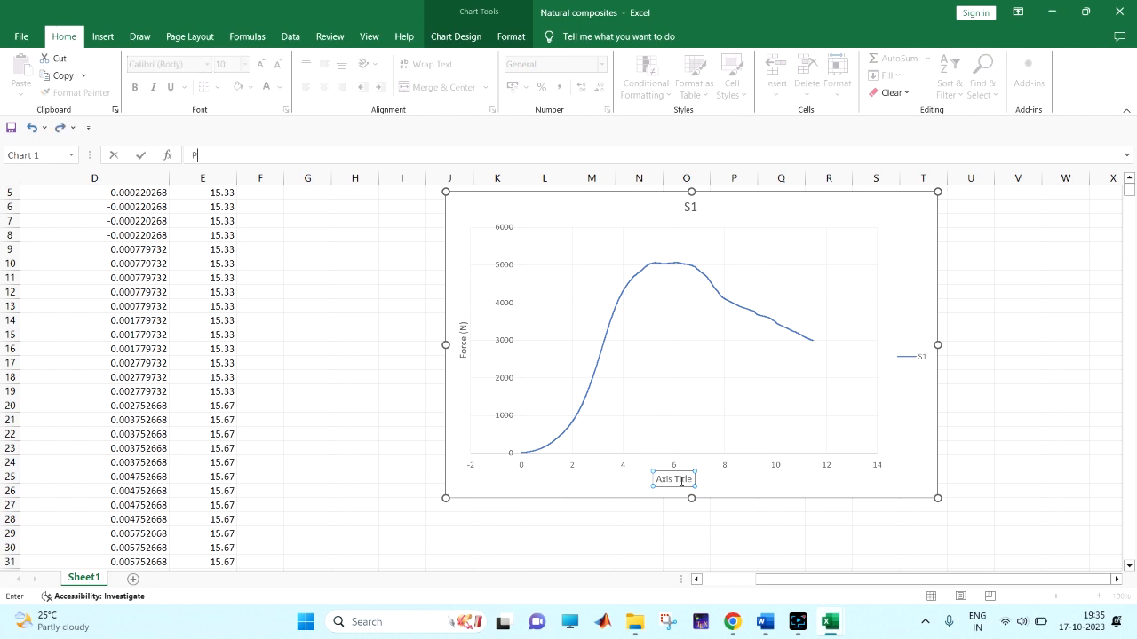
pyautogui.write('osition (mm')
pyautogui.press('Return')
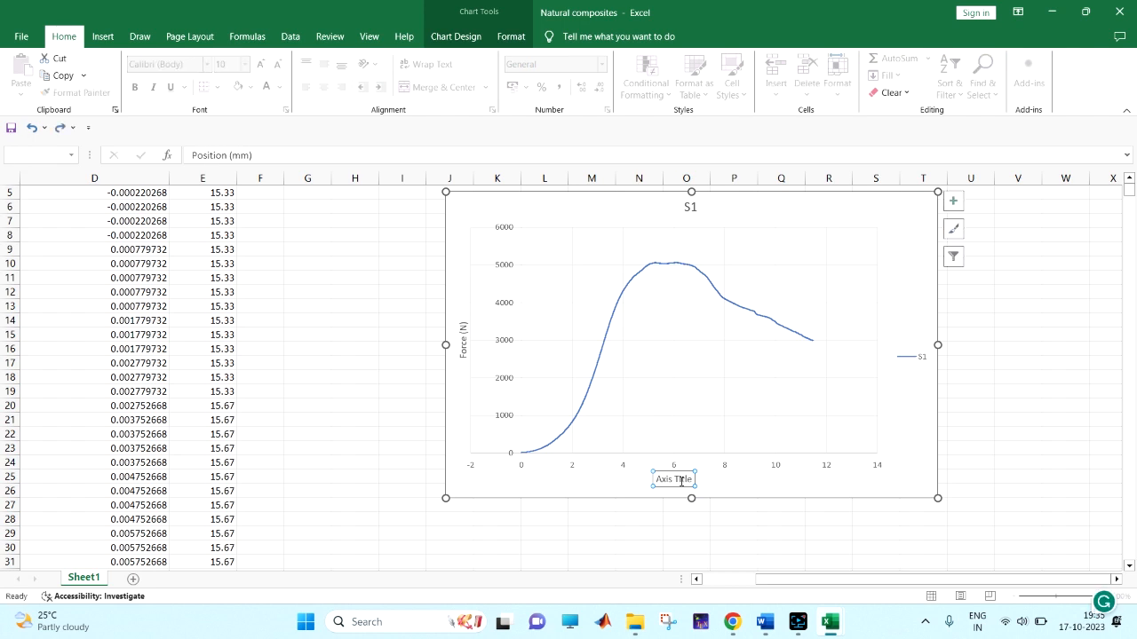
pyautogui.click(842, 531)
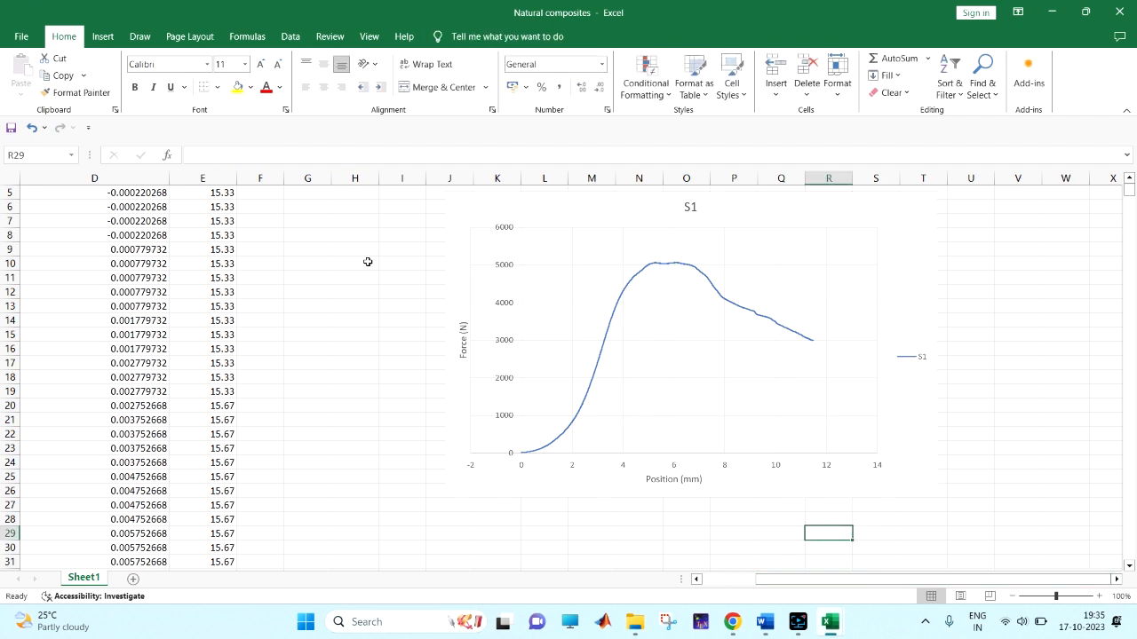
# Step: Enter the header "Stress (MPa)" in F1 and widen column F to fit it
pyautogui.scroll(2, 389, 383)
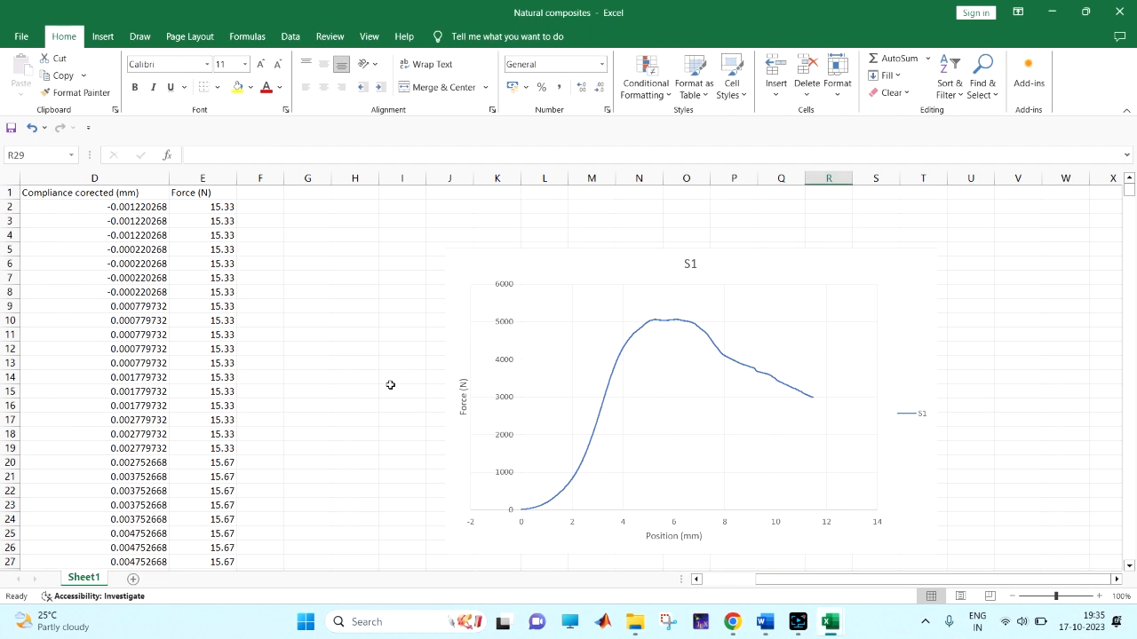
pyautogui.click(275, 191)
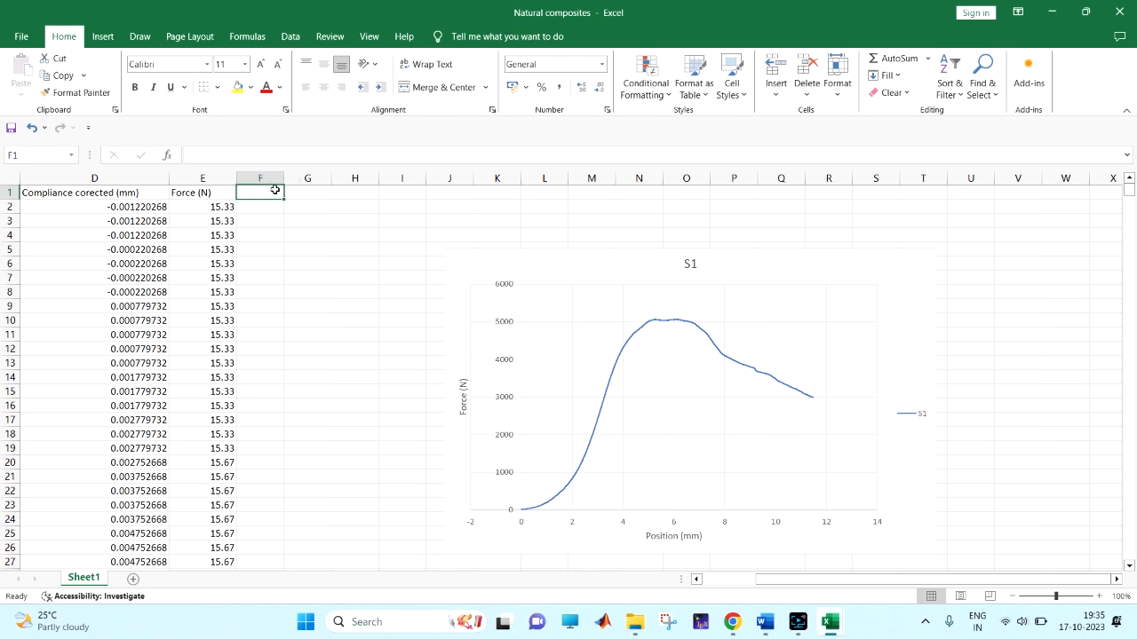
pyautogui.write('Stress')
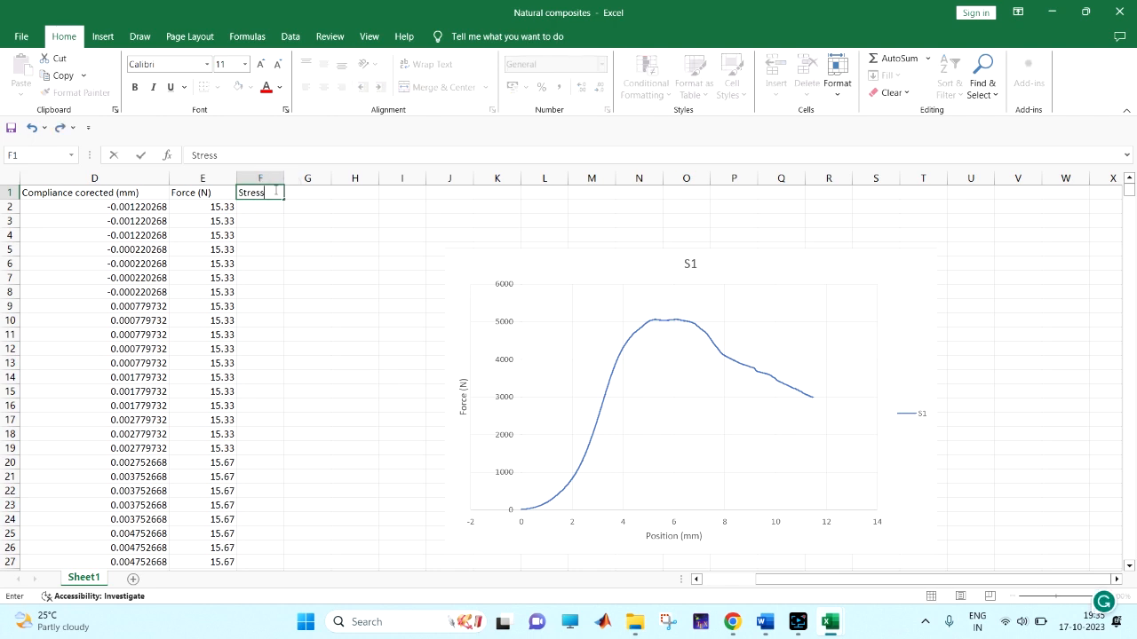
pyautogui.write(' (MPa)')
pyautogui.press('Return')
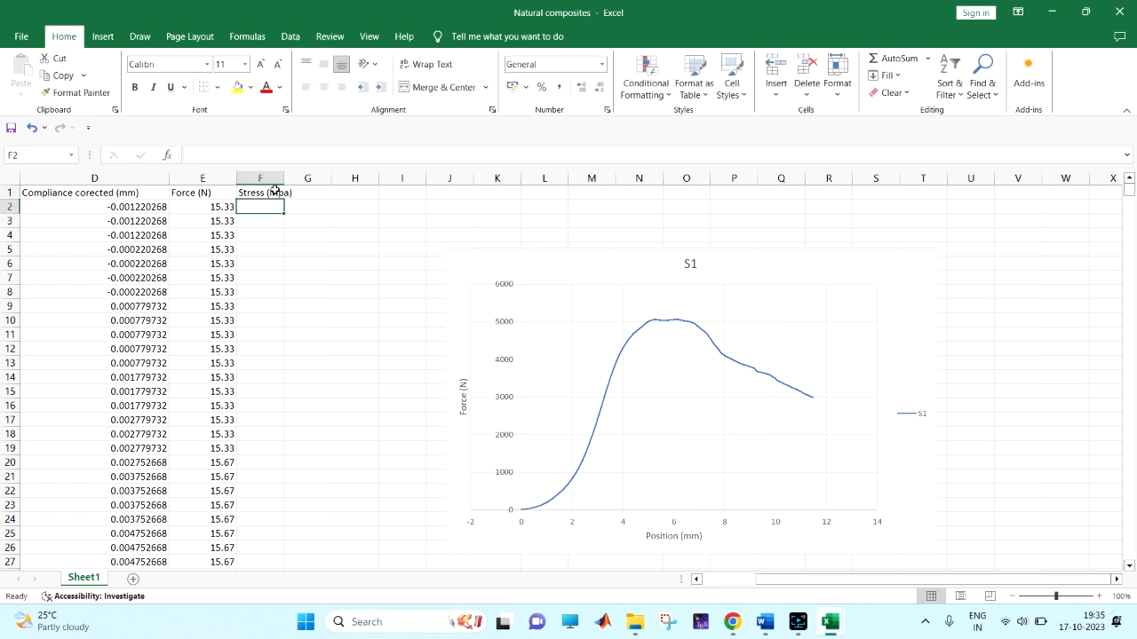
pyautogui.moveTo(284, 177); pyautogui.dragTo(318, 178)
pyautogui.click(286, 193)
pyautogui.click(236, 156)
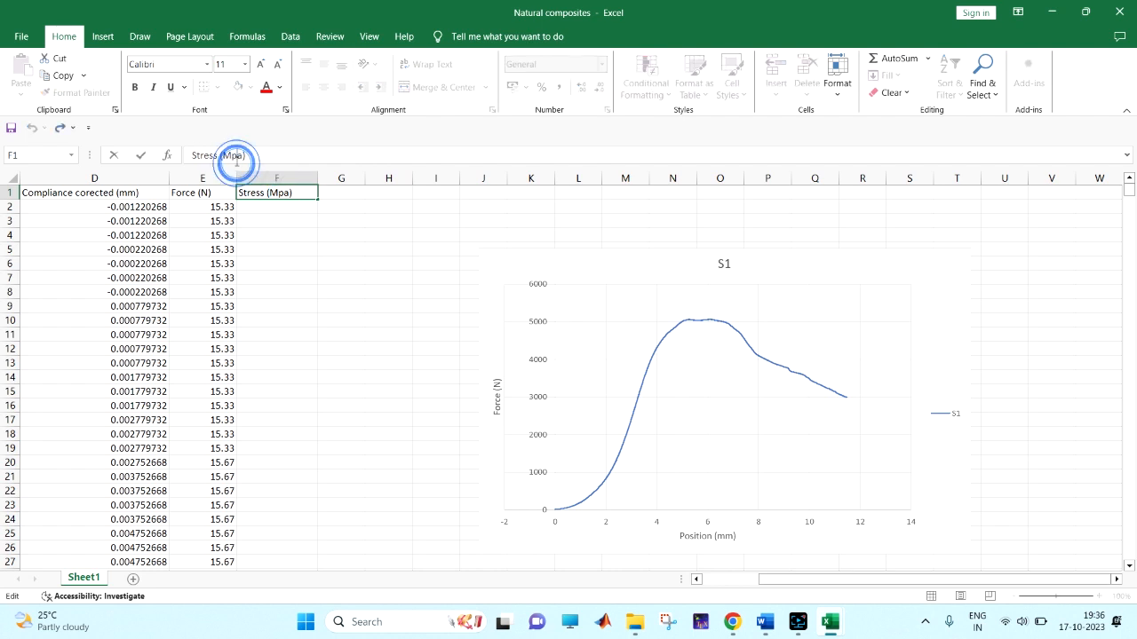
pyautogui.press('BackSpace')
pyautogui.write('P')
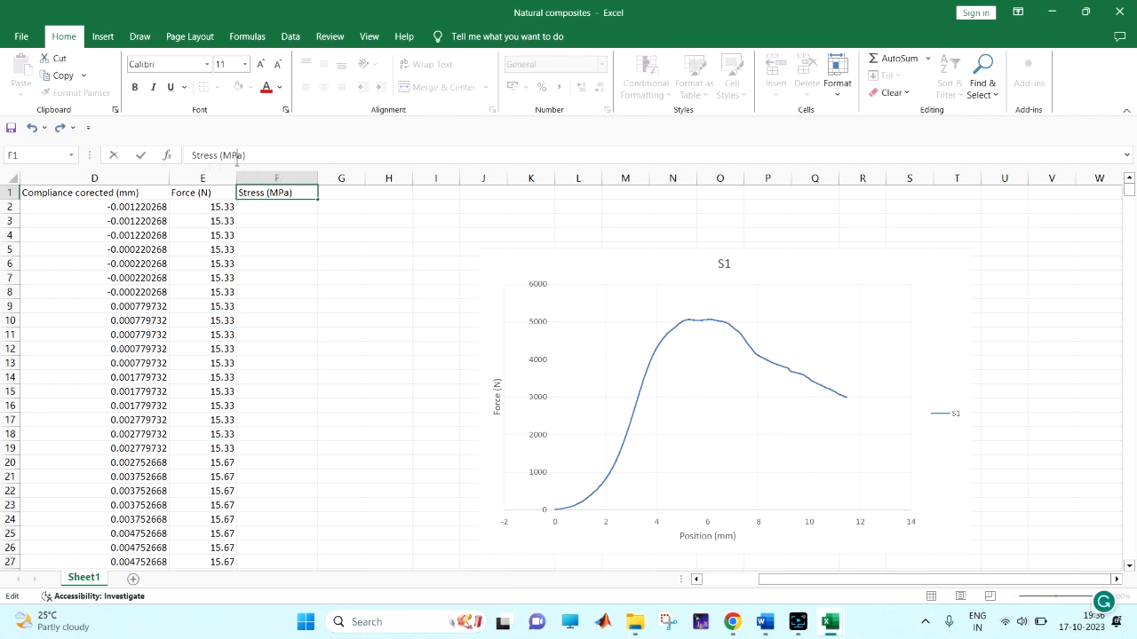
# Step: Calculate the stress in F2 with =E2/(50.12*49.68) and fill the formula down column F
pyautogui.click(269, 207)
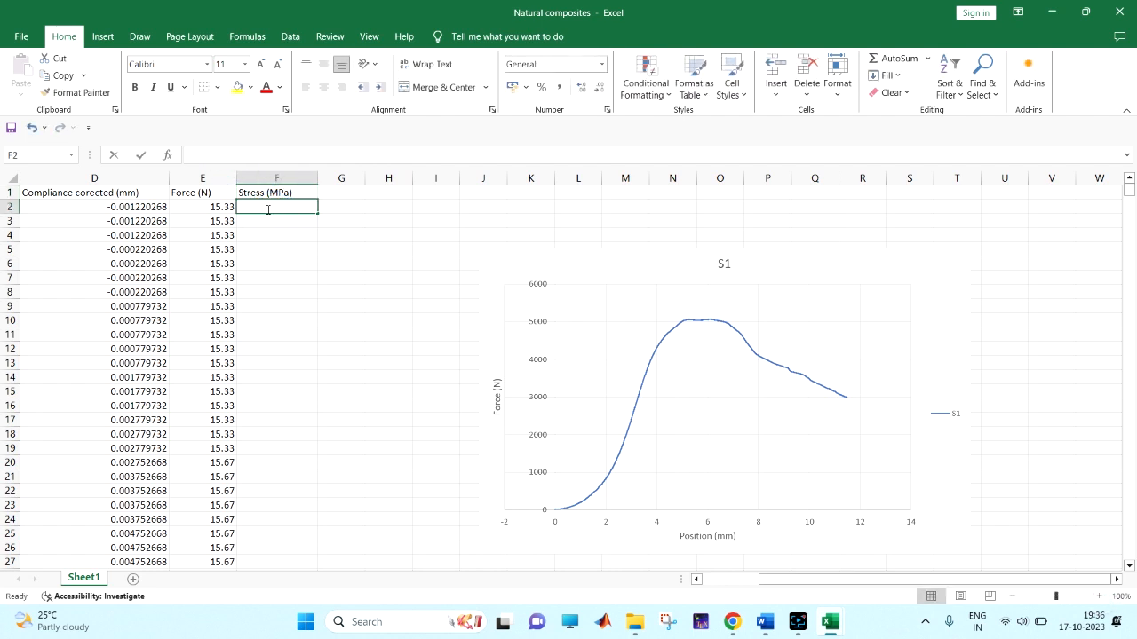
pyautogui.write('=')
pyautogui.click(229, 207)
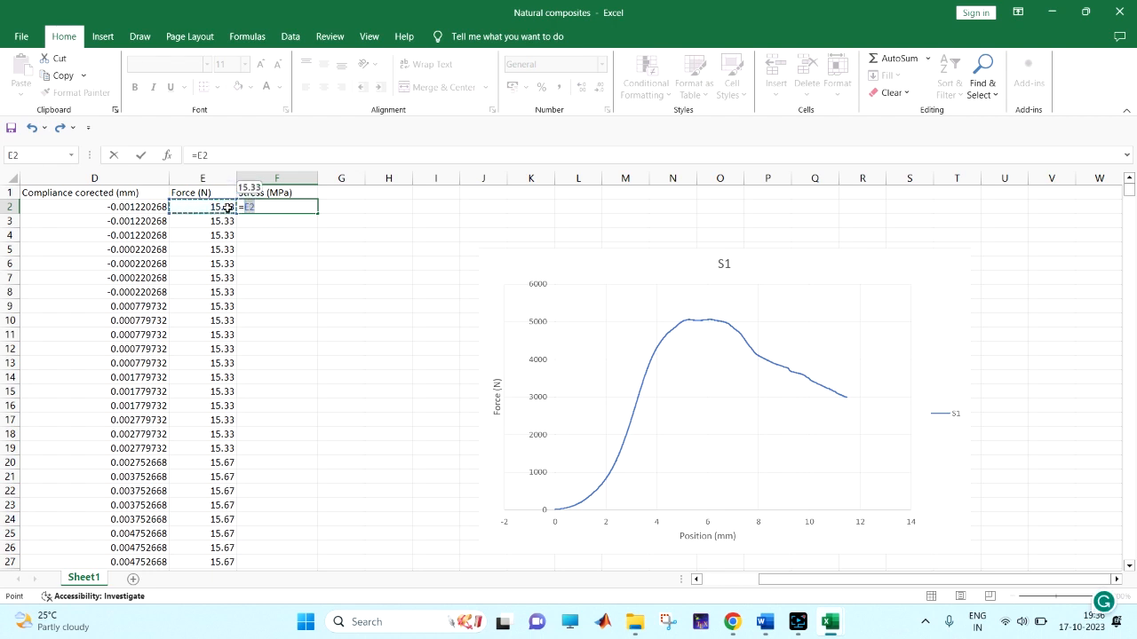
pyautogui.write('/(50.12*4')
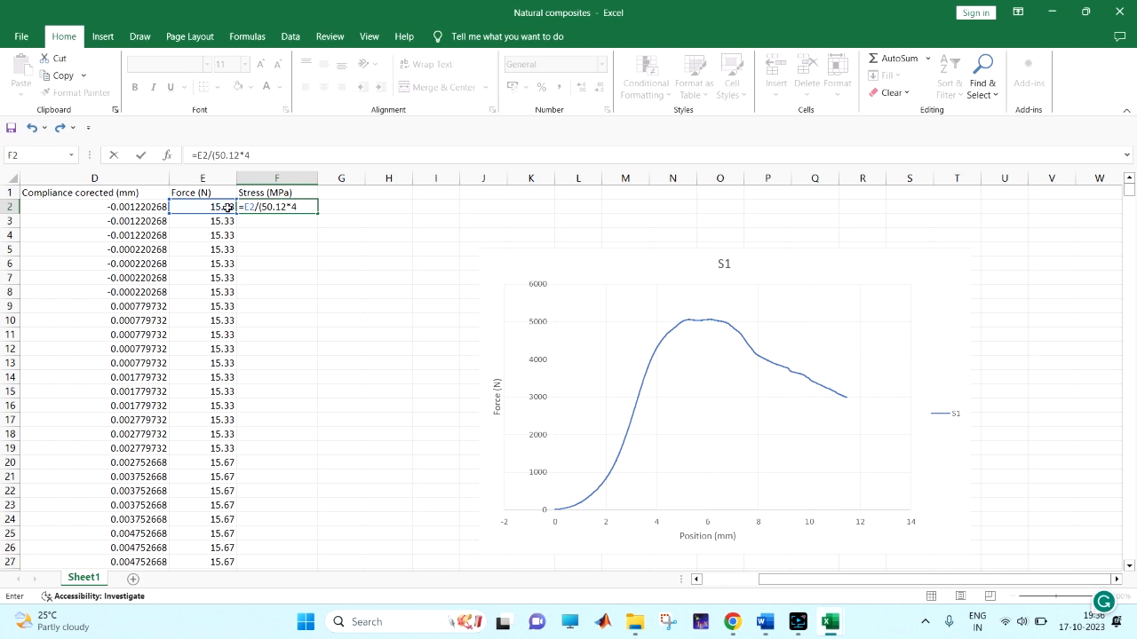
pyautogui.write('9.68')
pyautogui.press('Return')
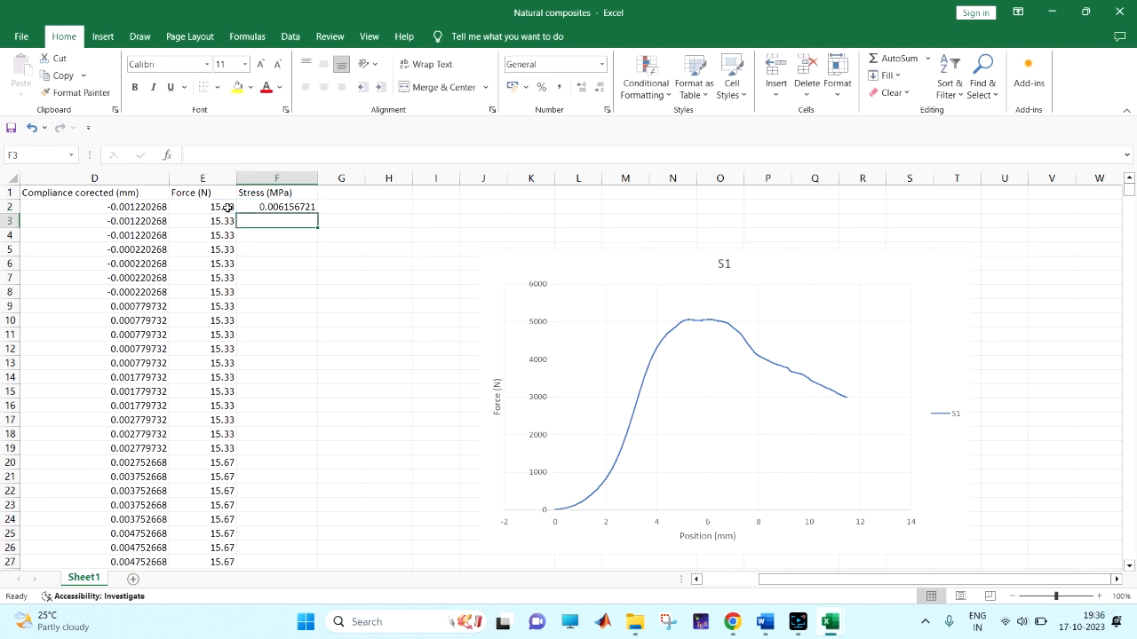
pyautogui.click(300, 205)
pyautogui.doubleClick(316, 214)
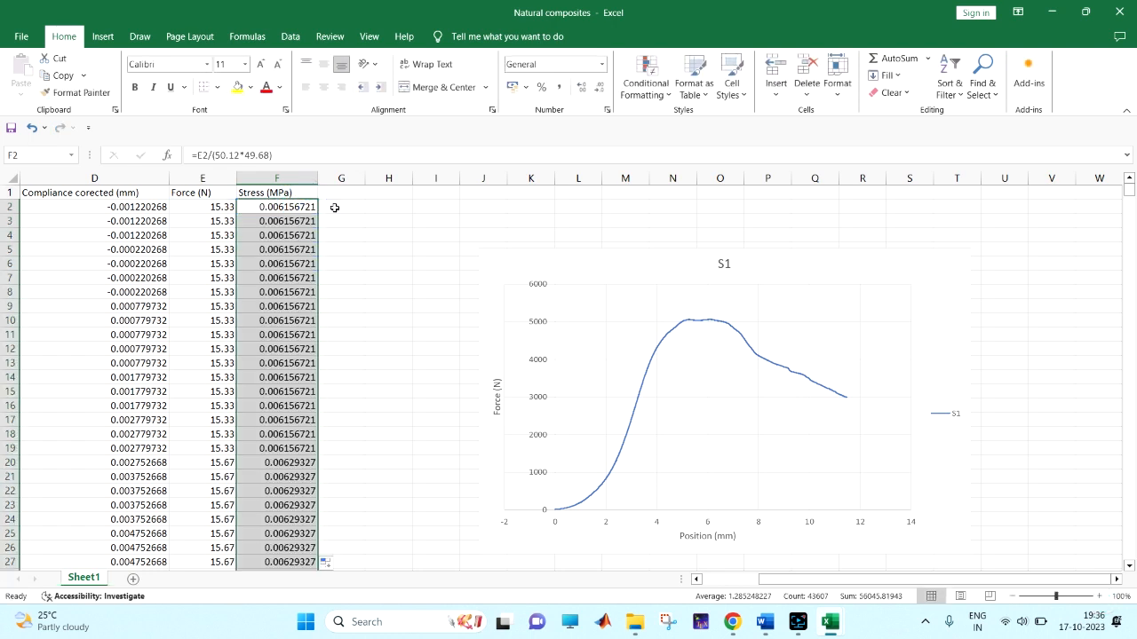
# Step: Enter the header "Strain (mm/mm)" in G1 and widen column G to fit it
pyautogui.click(334, 193)
pyautogui.write('Strain (mm/mm')
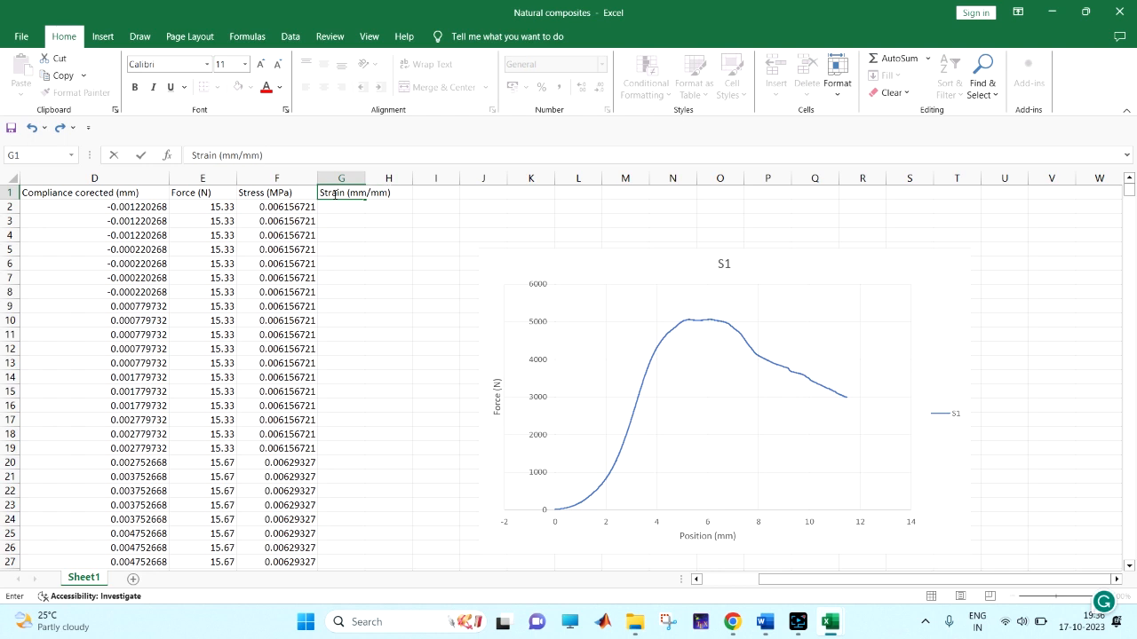
pyautogui.press('Return')
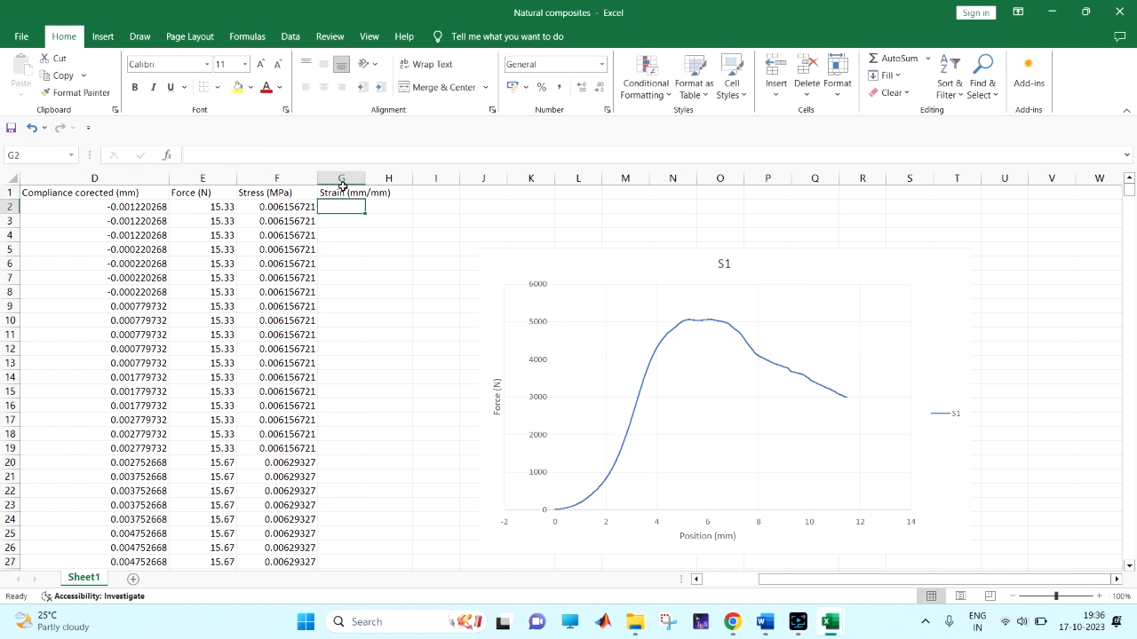
pyautogui.moveTo(365, 179); pyautogui.dragTo(399, 179)
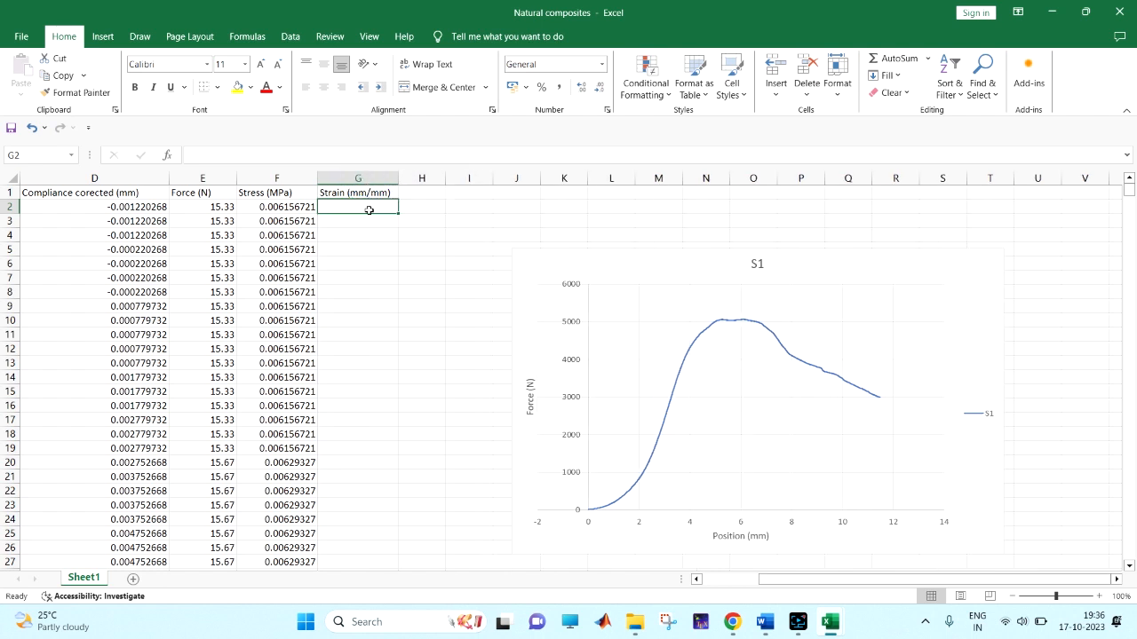
# Step: Calculate the strain in G2 with =D2/22.16 and fill the formula down column G
pyautogui.doubleClick(369, 210)
pyautogui.write('=')
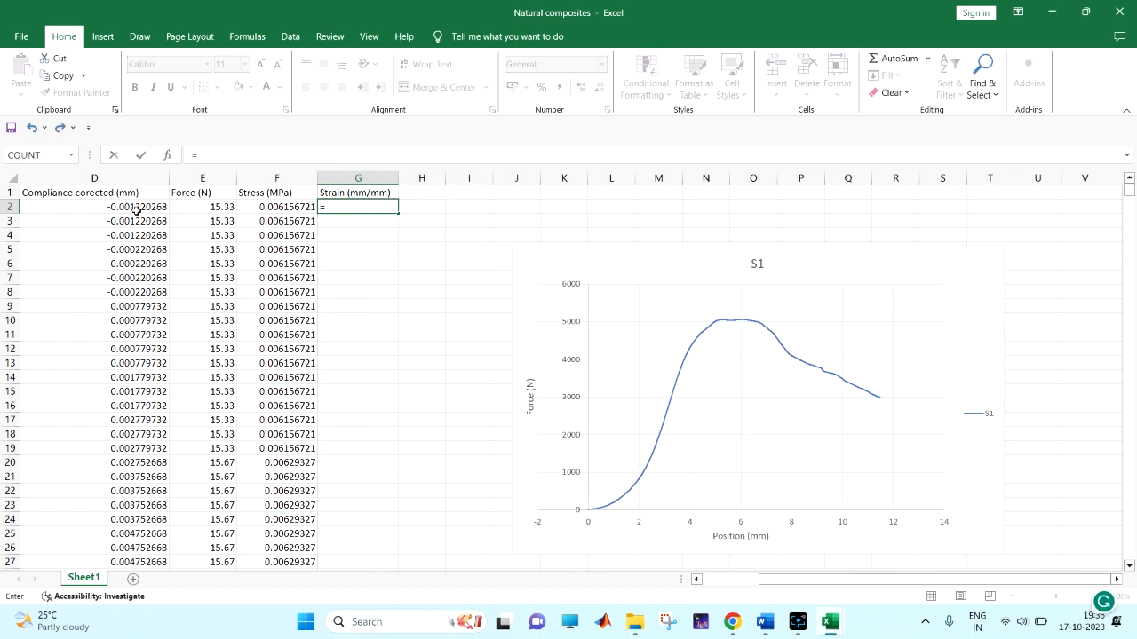
pyautogui.click(138, 210)
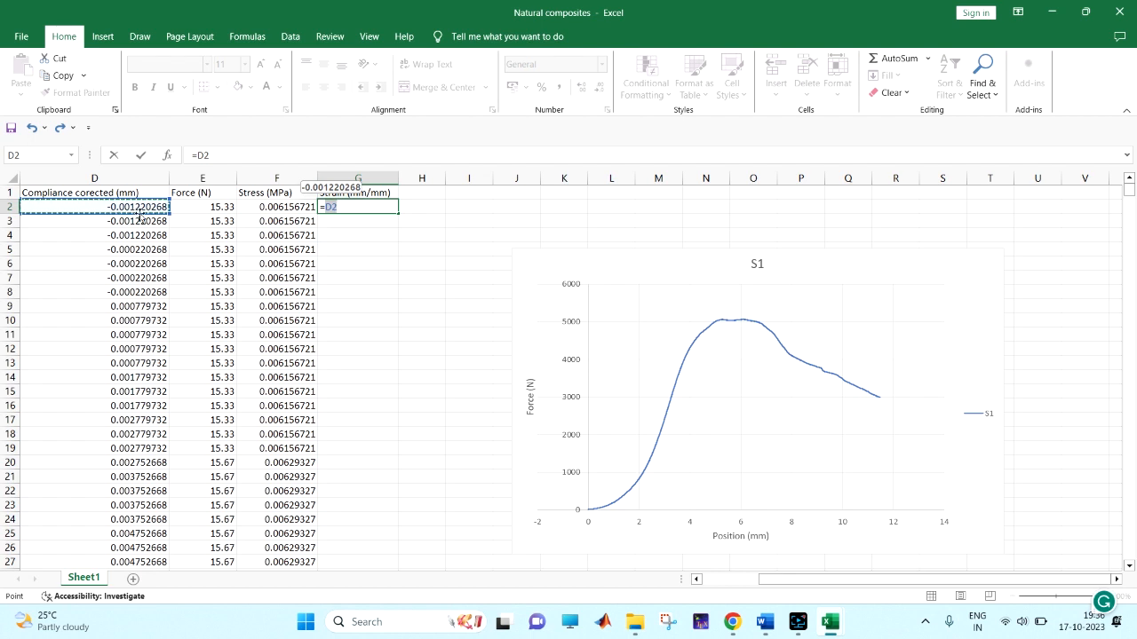
pyautogui.write('/')
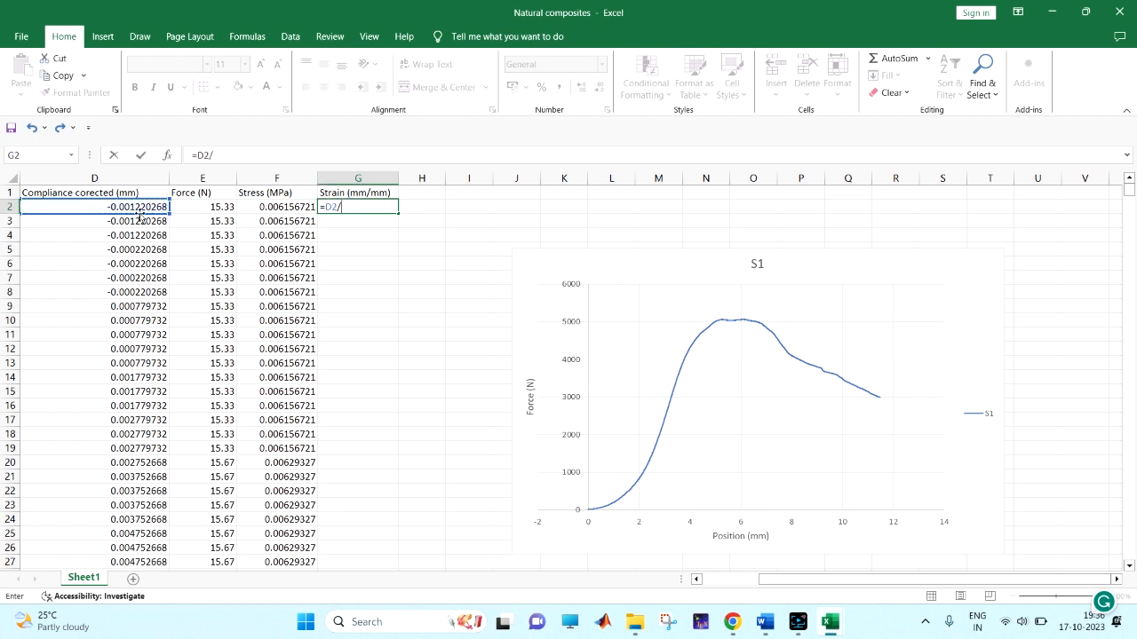
pyautogui.write('22.16')
pyautogui.hotkey('ctrl', 'Return')
pyautogui.press('Return')
pyautogui.click(358, 207)
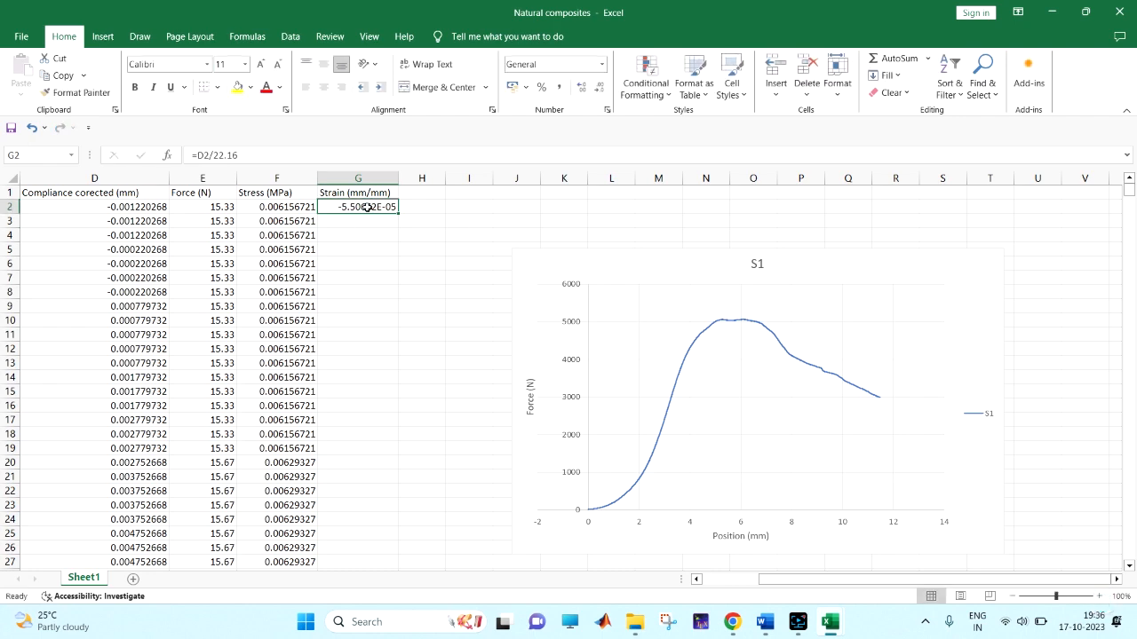
pyautogui.doubleClick(398, 214)
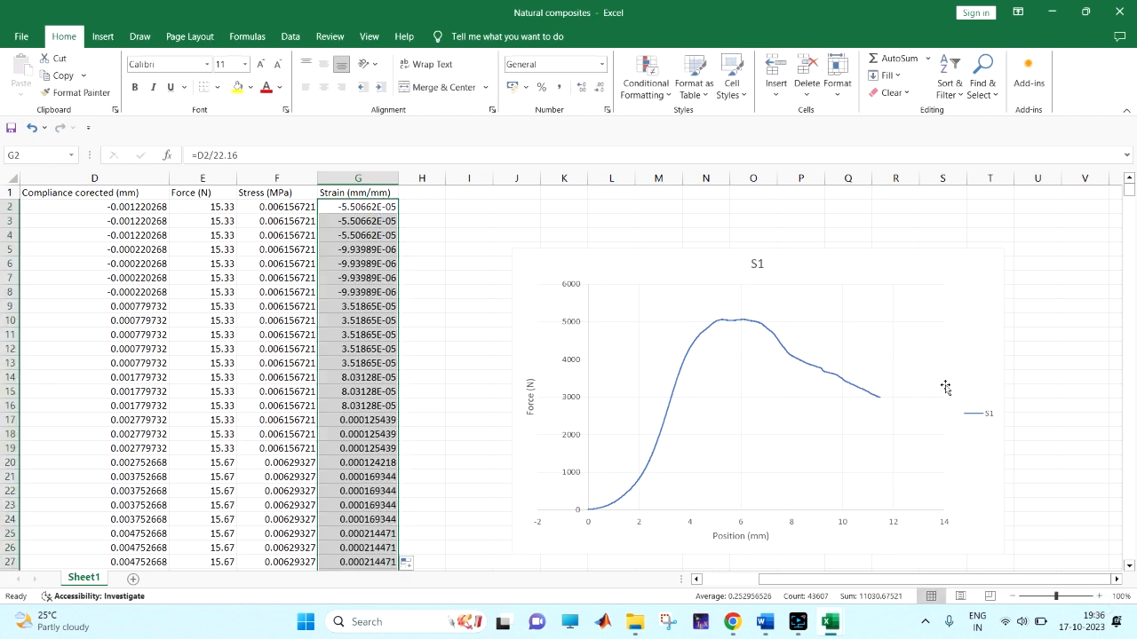
# Step: Insert an empty scatter chart with straight lines and place it below the force-position chart
pyautogui.scroll(-4, 966, 381)
pyautogui.click(562, 420)
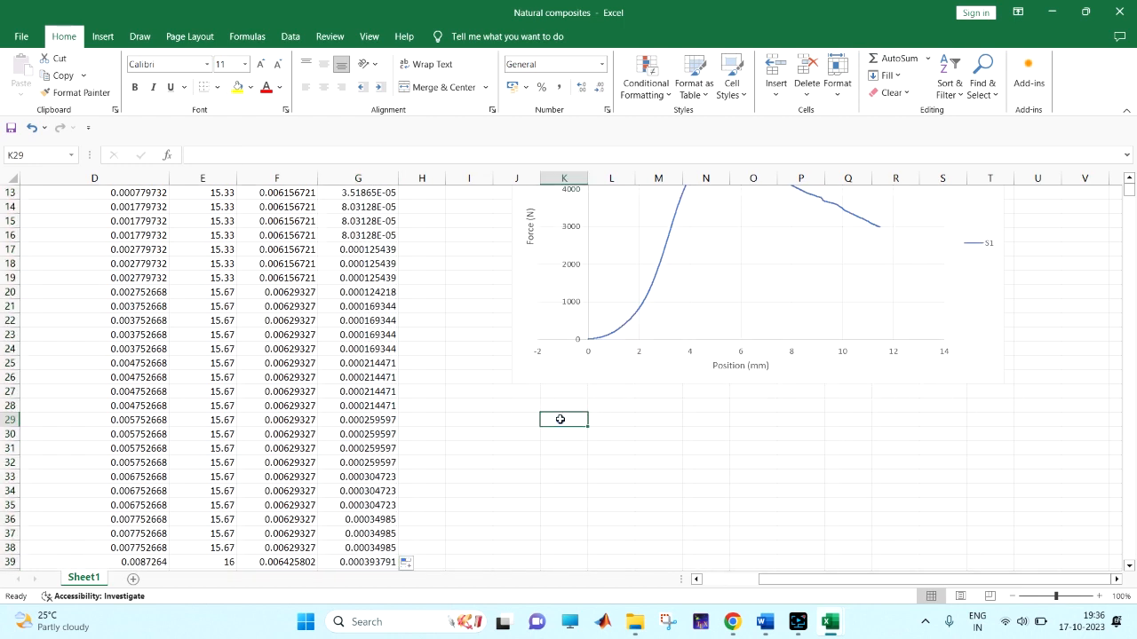
pyautogui.scroll(4, 924, 469)
pyautogui.scroll(-4, 924, 469)
pyautogui.click(537, 437)
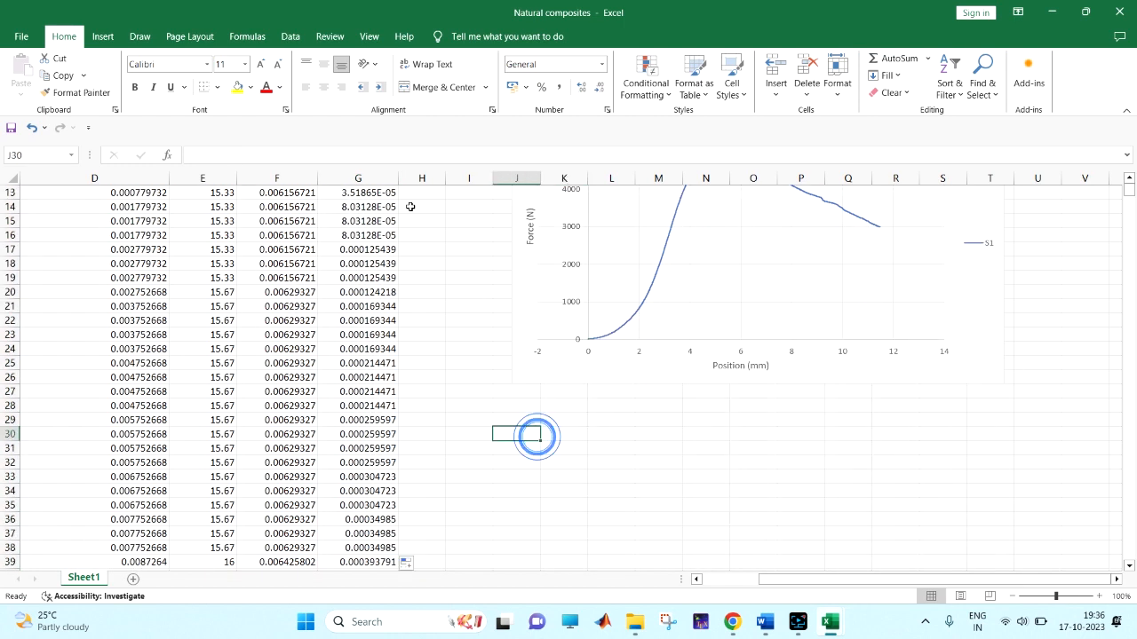
pyautogui.click(103, 37)
pyautogui.click(450, 93)
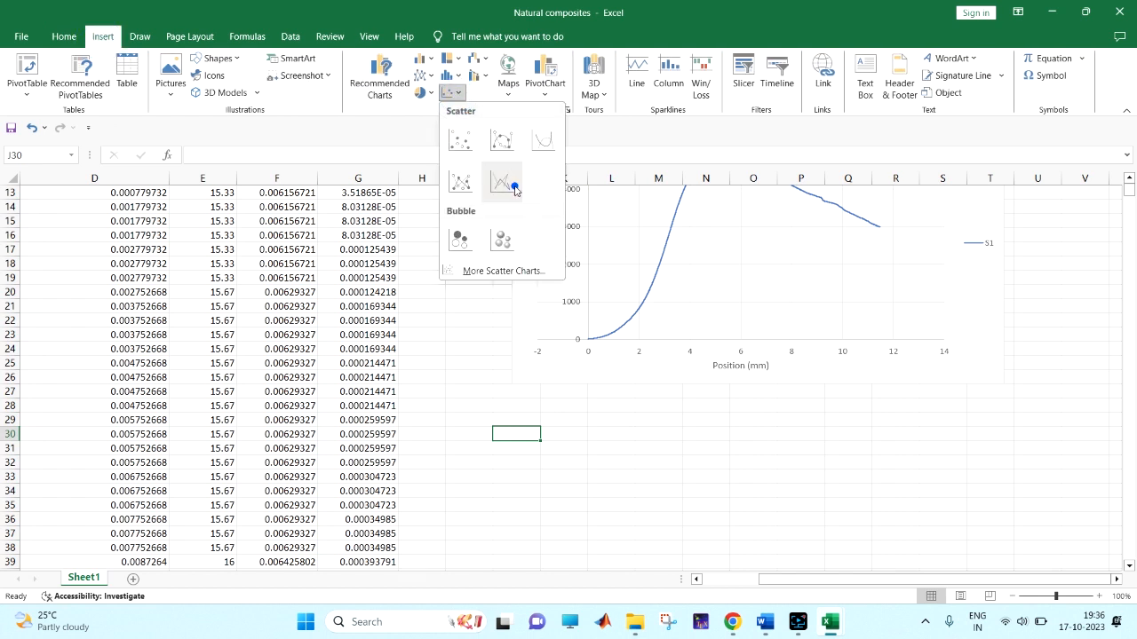
pyautogui.click(513, 184)
pyautogui.moveTo(518, 391); pyautogui.dragTo(639, 519)
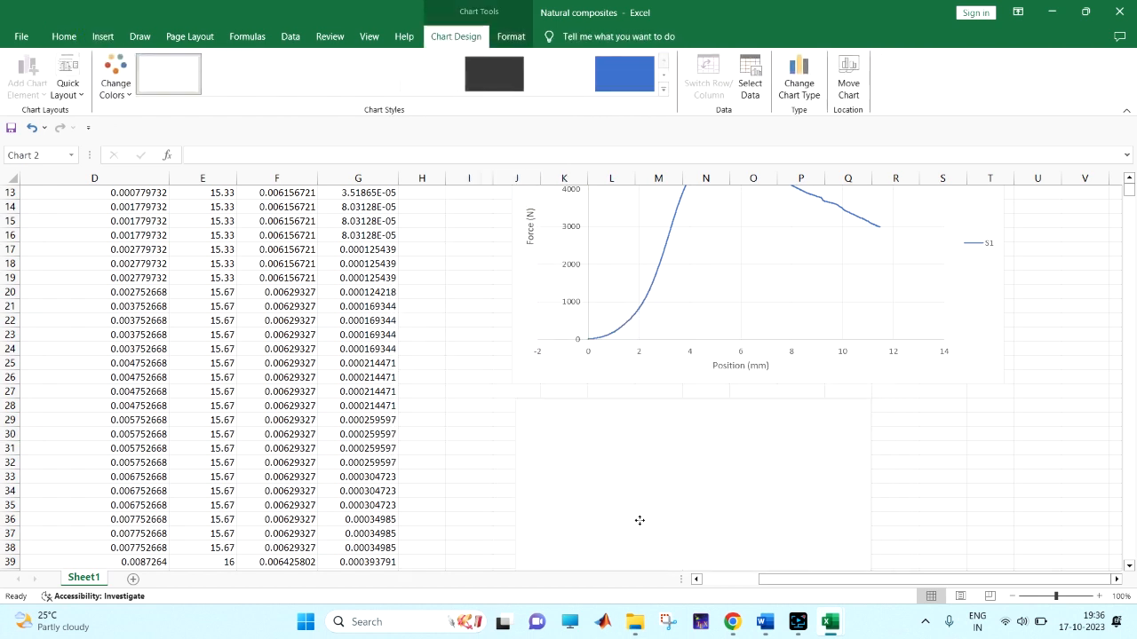
# Step: Add a series named S1 to the empty chart with the strain values G3:G43608 as its X values
pyautogui.rightClick(563, 449)
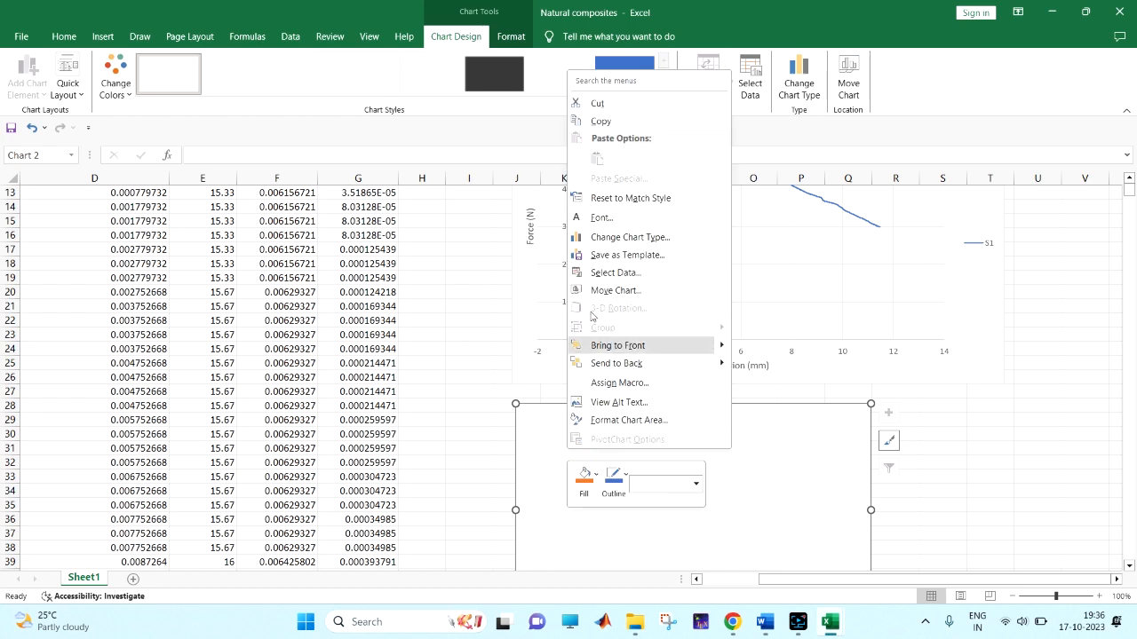
pyautogui.click(615, 273)
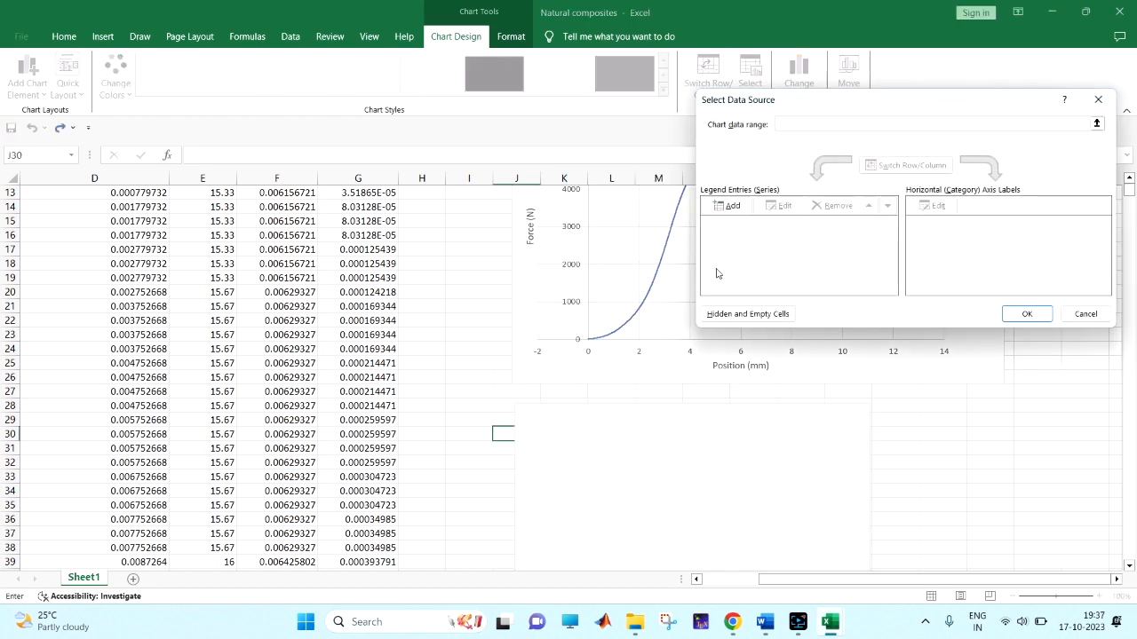
pyautogui.click(721, 211)
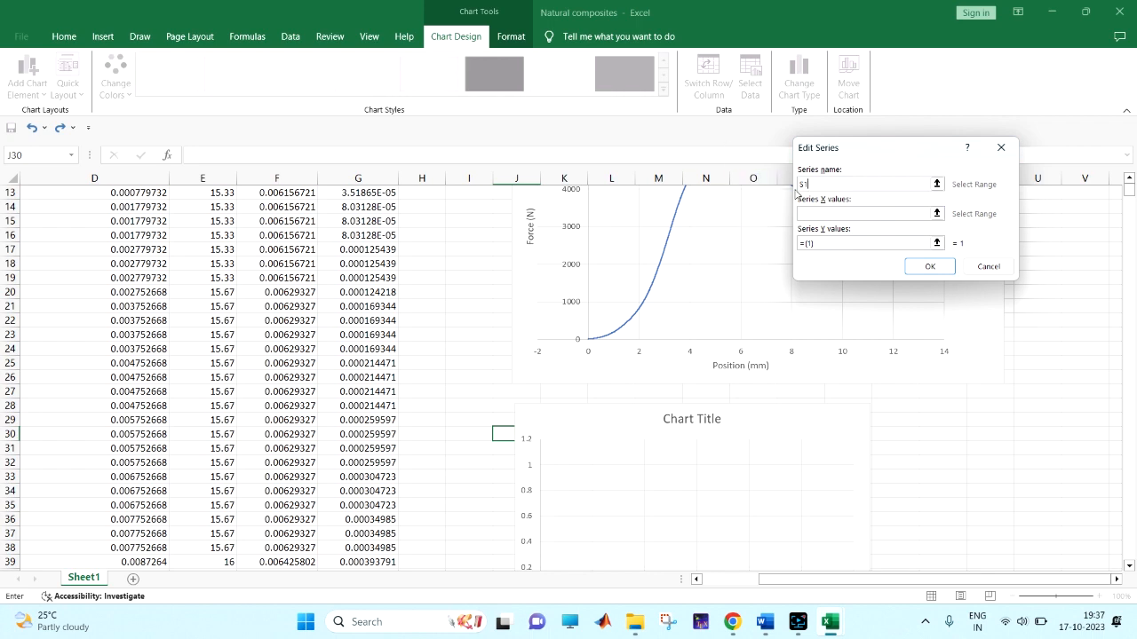
pyautogui.click(817, 214)
pyautogui.scroll(4, 373, 275)
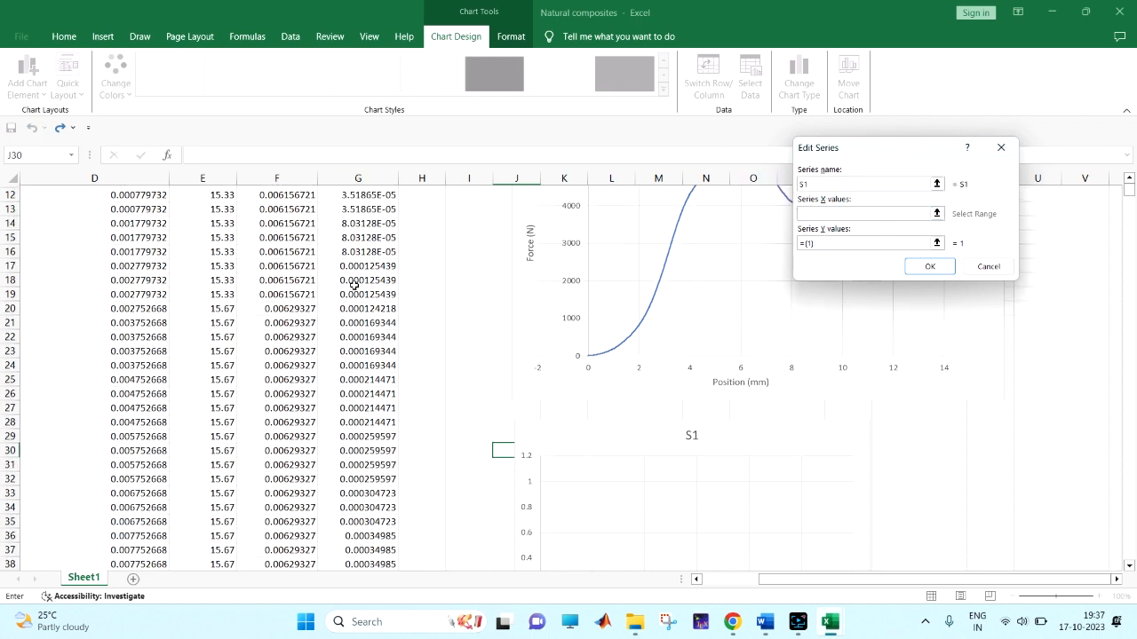
pyautogui.click(365, 216)
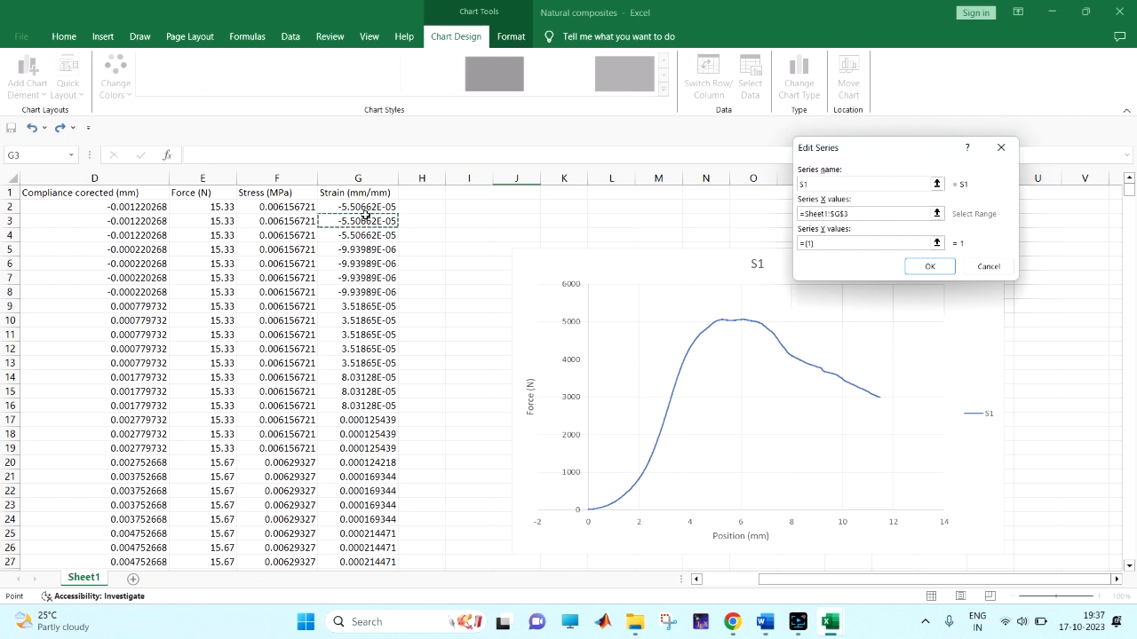
pyautogui.hotkey('ctrl', 'shift', 'Down')
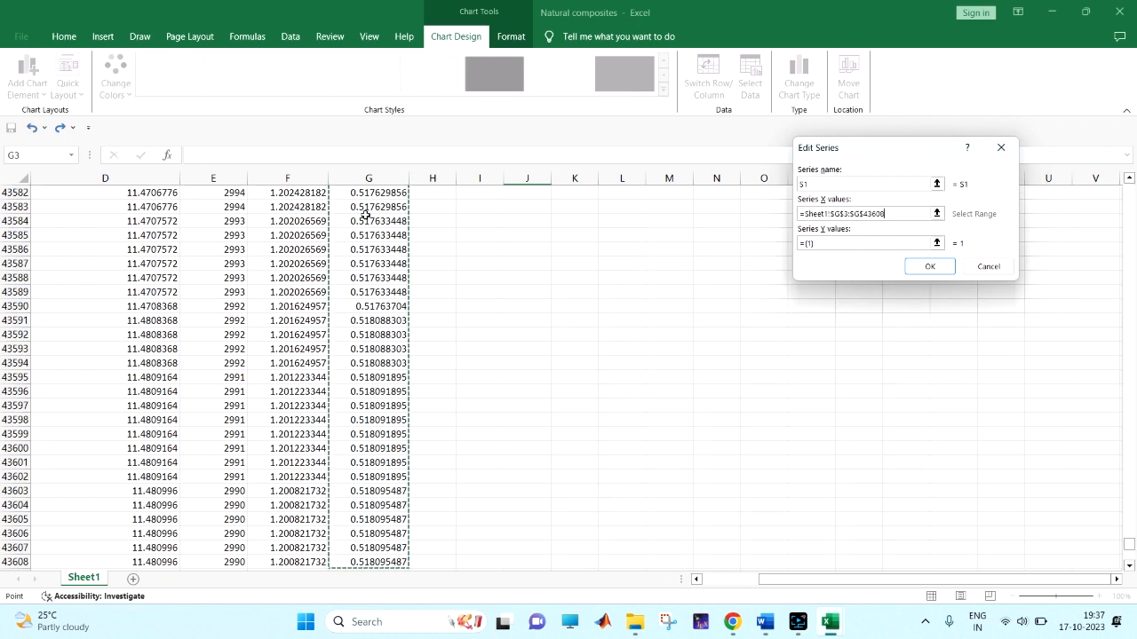
# Step: Set the Y values of series S1 to the stress values F2:F43608 and apply the chart data
pyautogui.click(814, 245)
pyautogui.press('BackSpace')
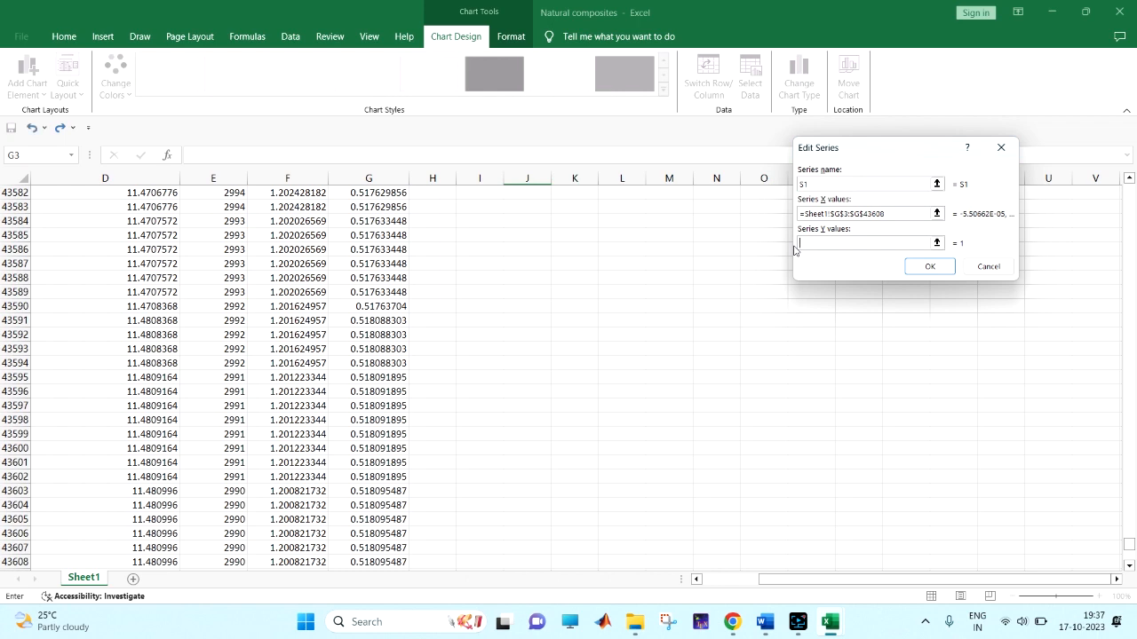
pyautogui.scroll(17, 431, 406)
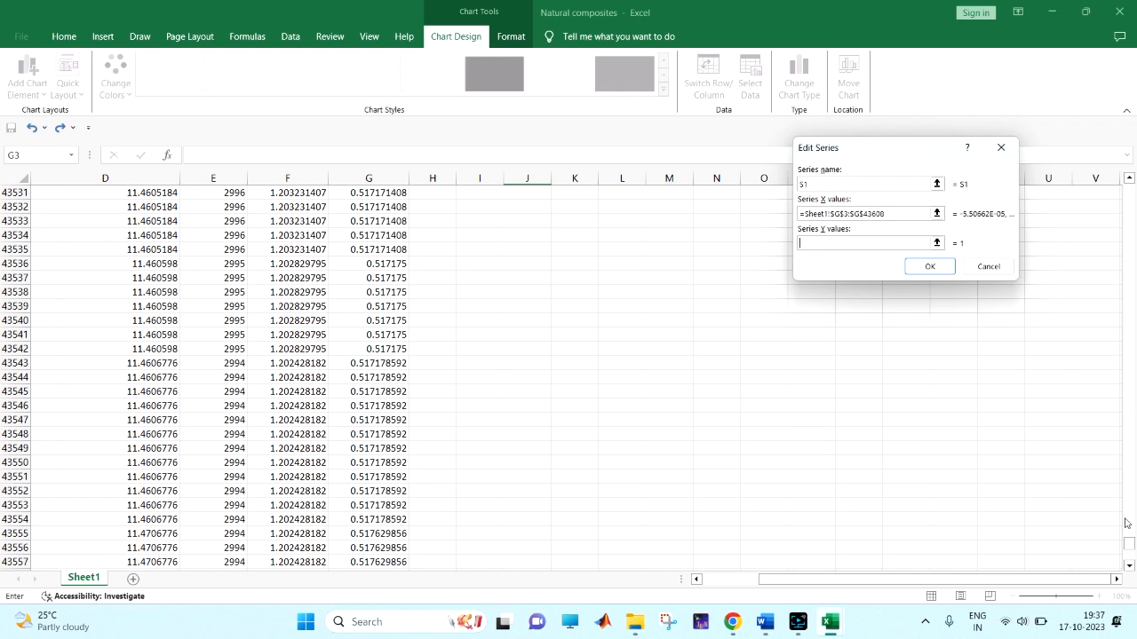
pyautogui.moveTo(1133, 544); pyautogui.dragTo(1128, 188)
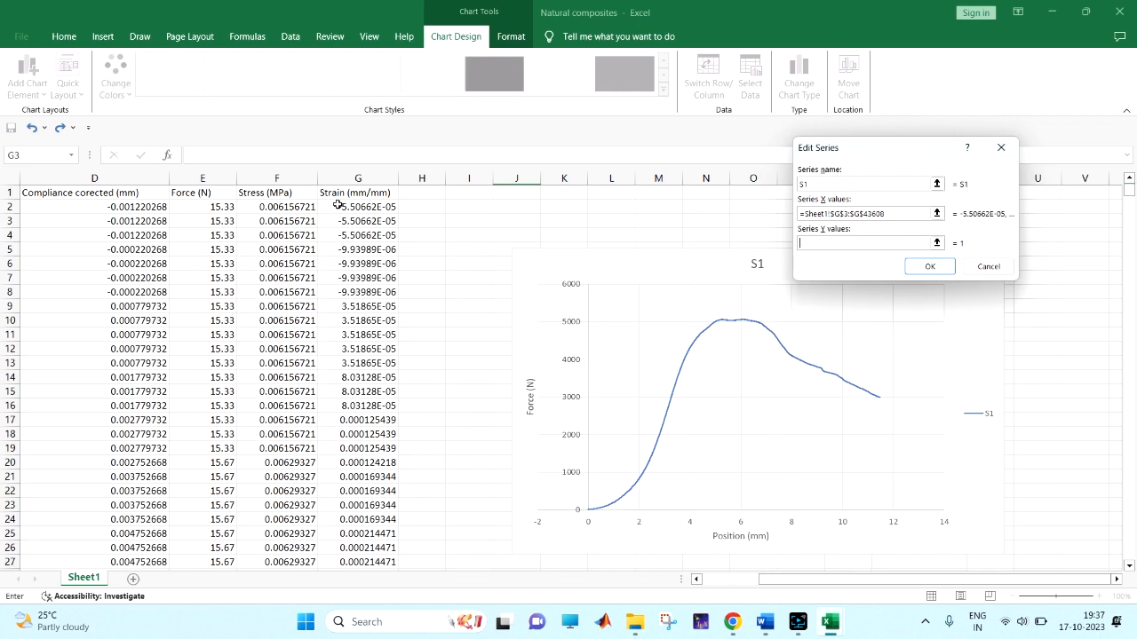
pyautogui.click(293, 210)
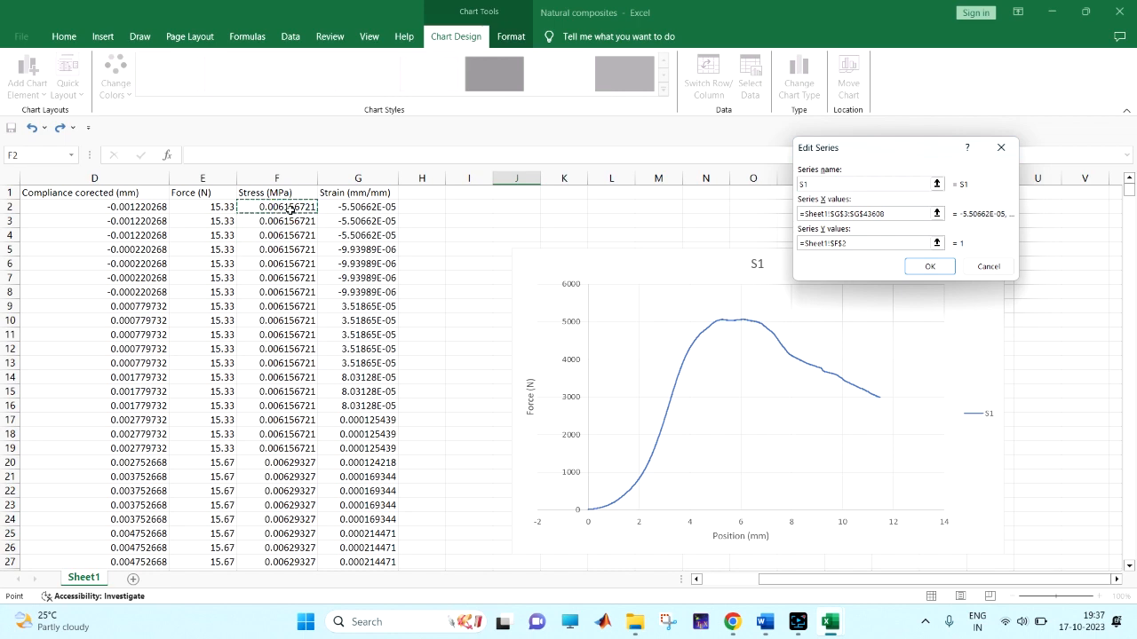
pyautogui.hotkey('ctrl', 'shift', 'Down')
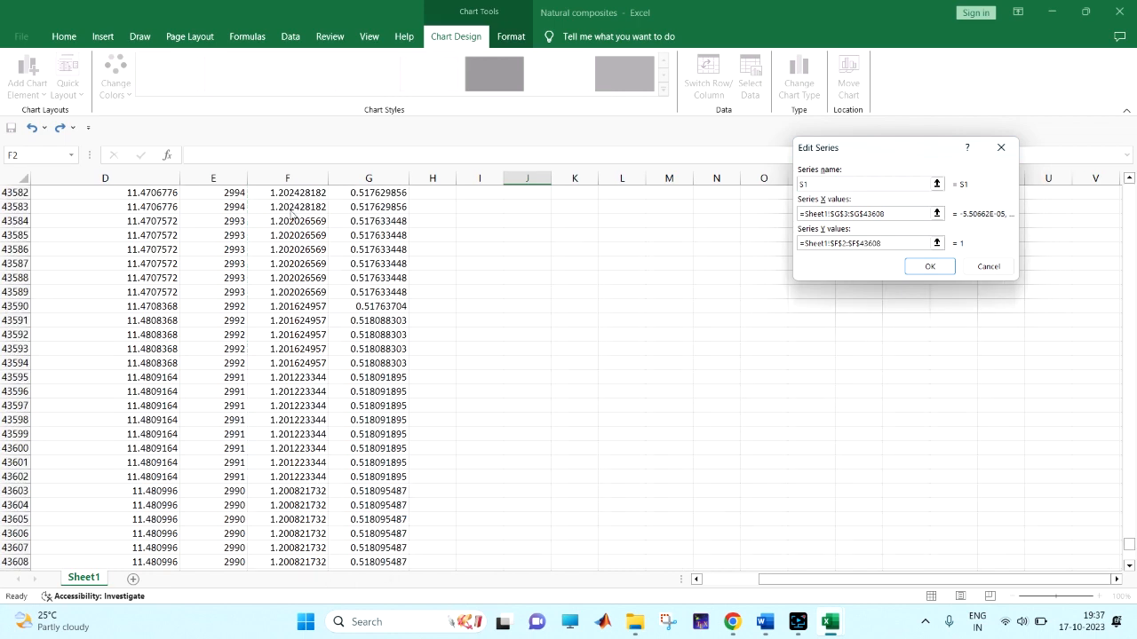
pyautogui.press('Return')
pyautogui.click(1026, 313)
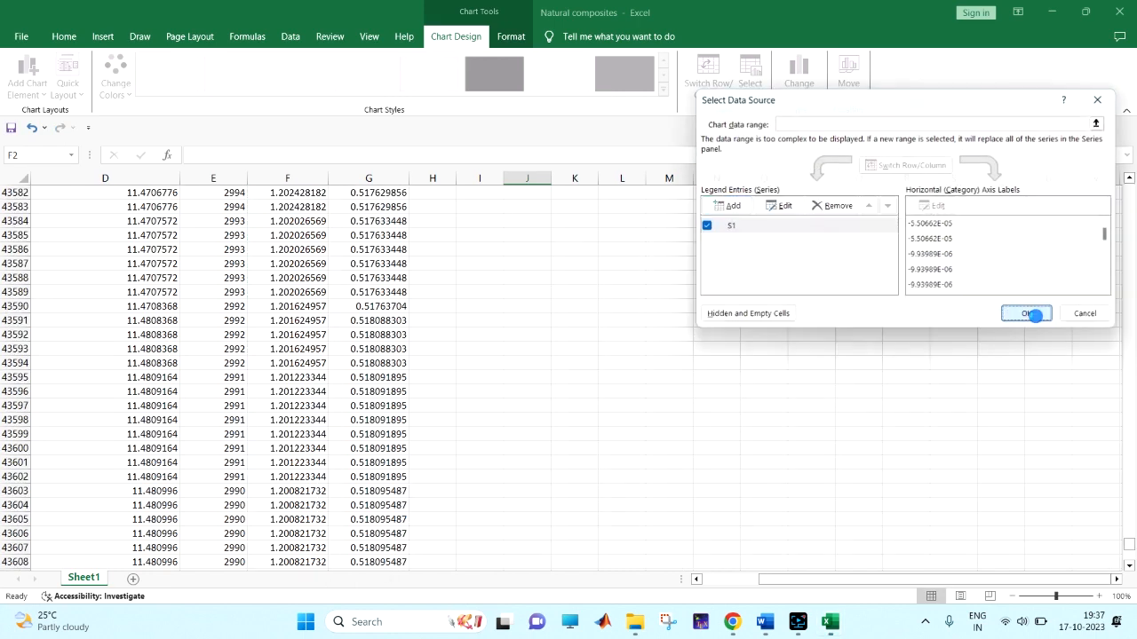
# Step: Add a legend and axis titles to the stress-strain chart and enlarge it to about the width of the force-position chart
pyautogui.moveTo(1130, 546); pyautogui.dragTo(1130, 161)
pyautogui.scroll(-1, 726, 396)
pyautogui.scroll(-7, 726, 396)
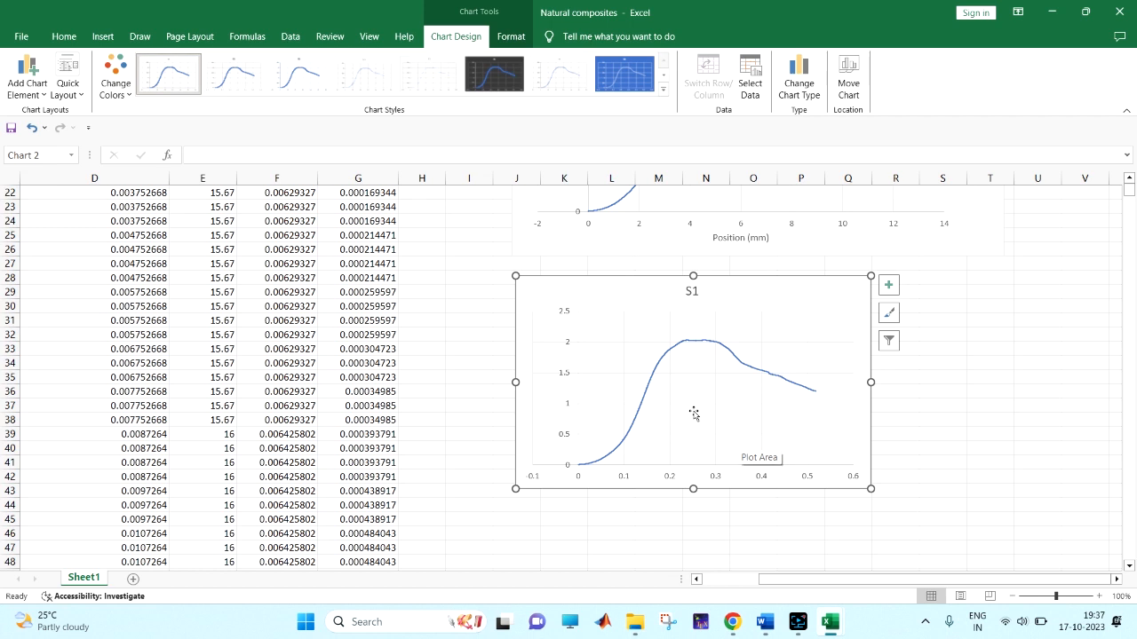
pyautogui.click(888, 285)
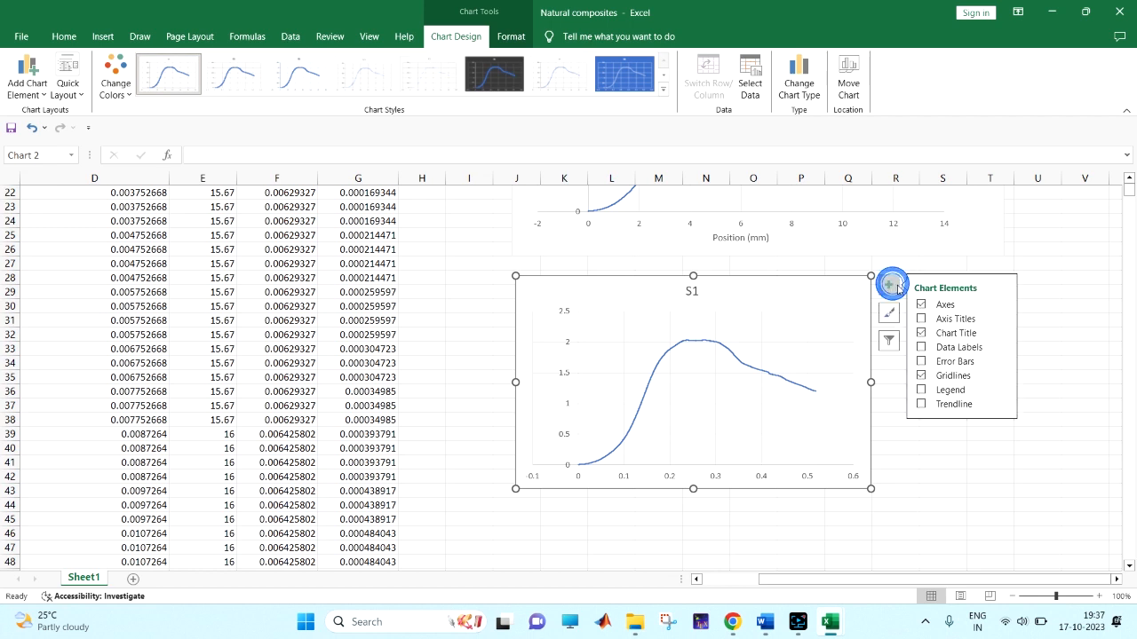
pyautogui.click(920, 389)
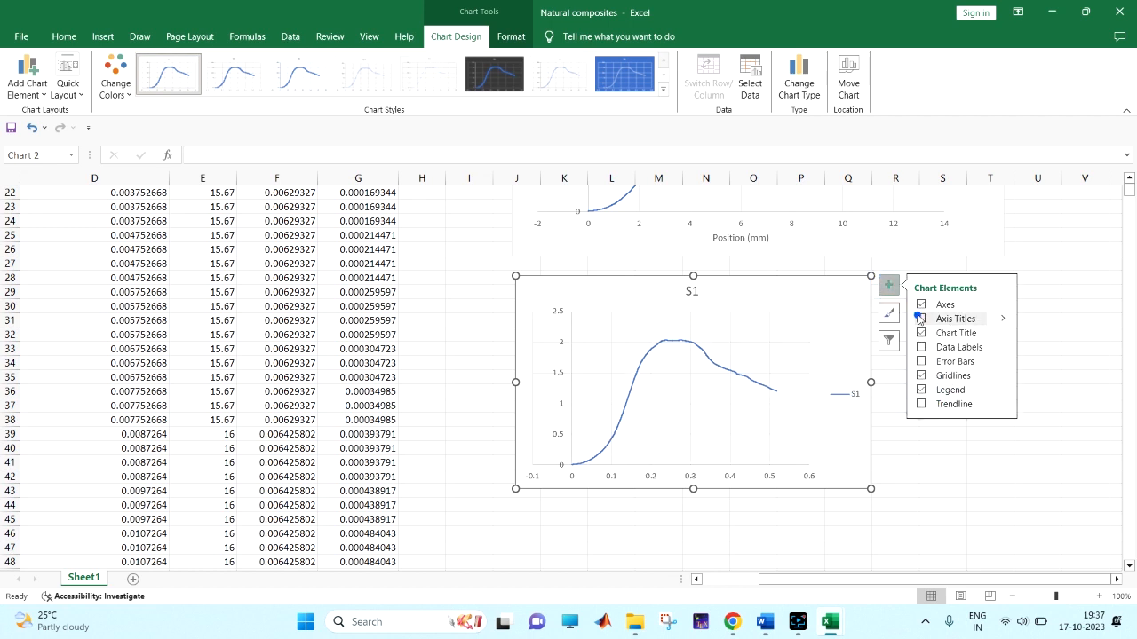
pyautogui.click(921, 319)
pyautogui.click(953, 474)
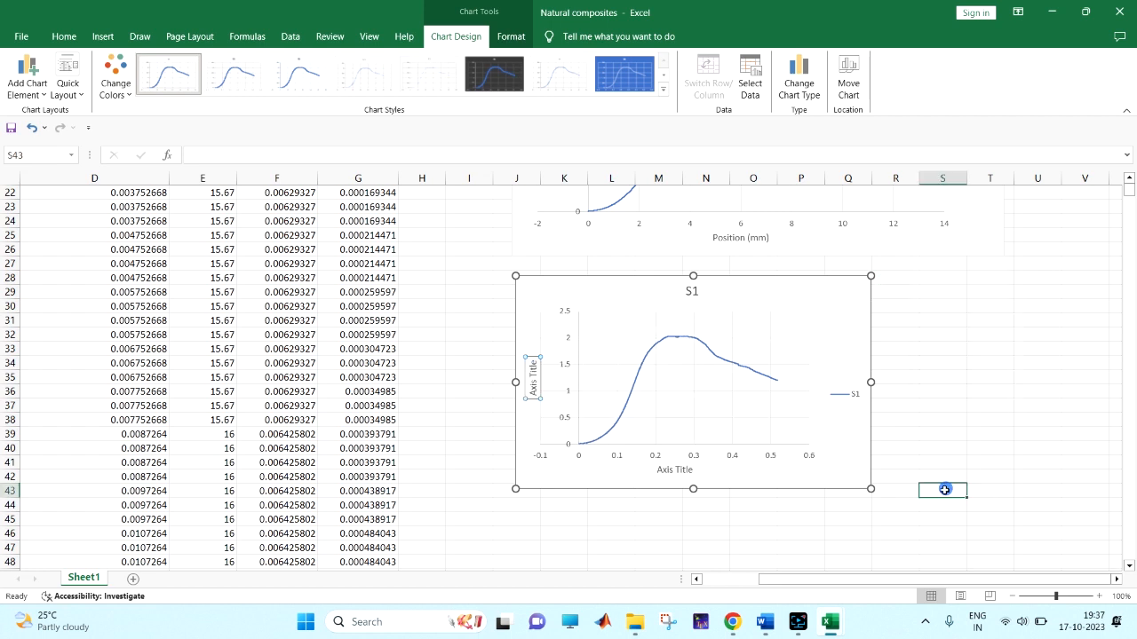
pyautogui.click(853, 472)
pyautogui.moveTo(870, 489); pyautogui.dragTo(1006, 560)
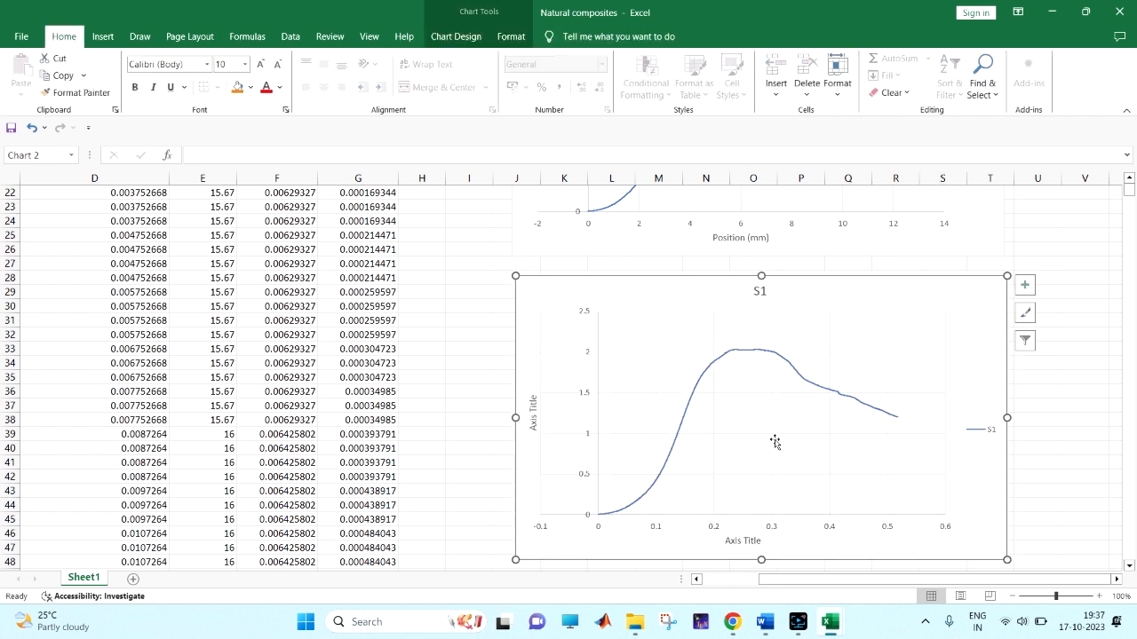
# Step: Set the vertical axis title of the stress-strain chart to "Compressive Stress (Mpa)"
pyautogui.scroll(-1, 693, 414)
pyautogui.click(533, 378)
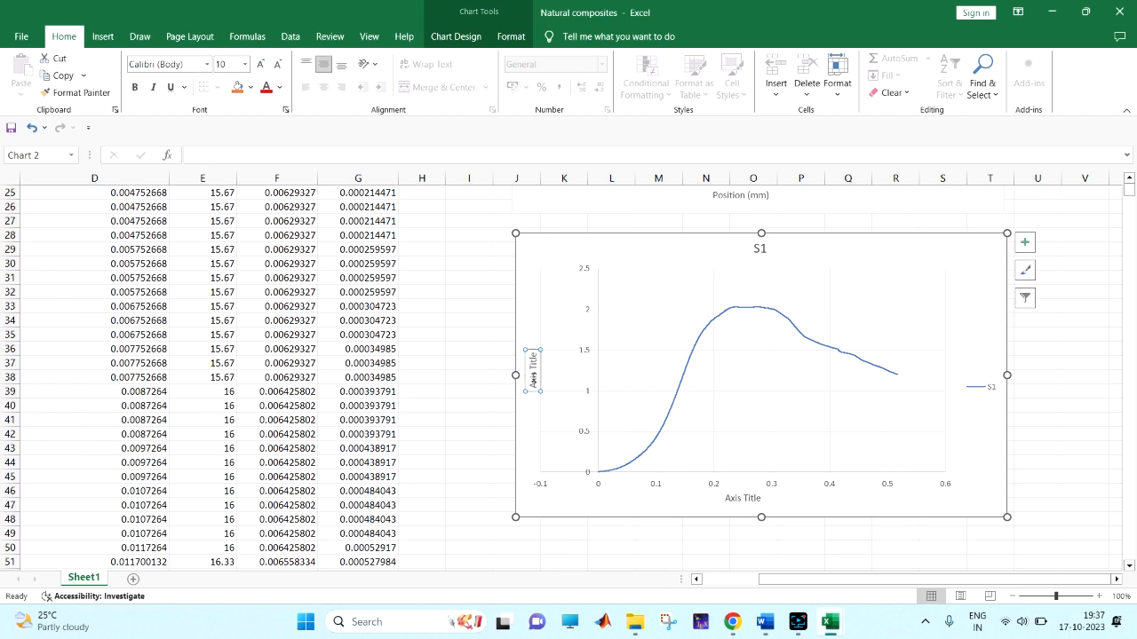
pyautogui.write('Comp')
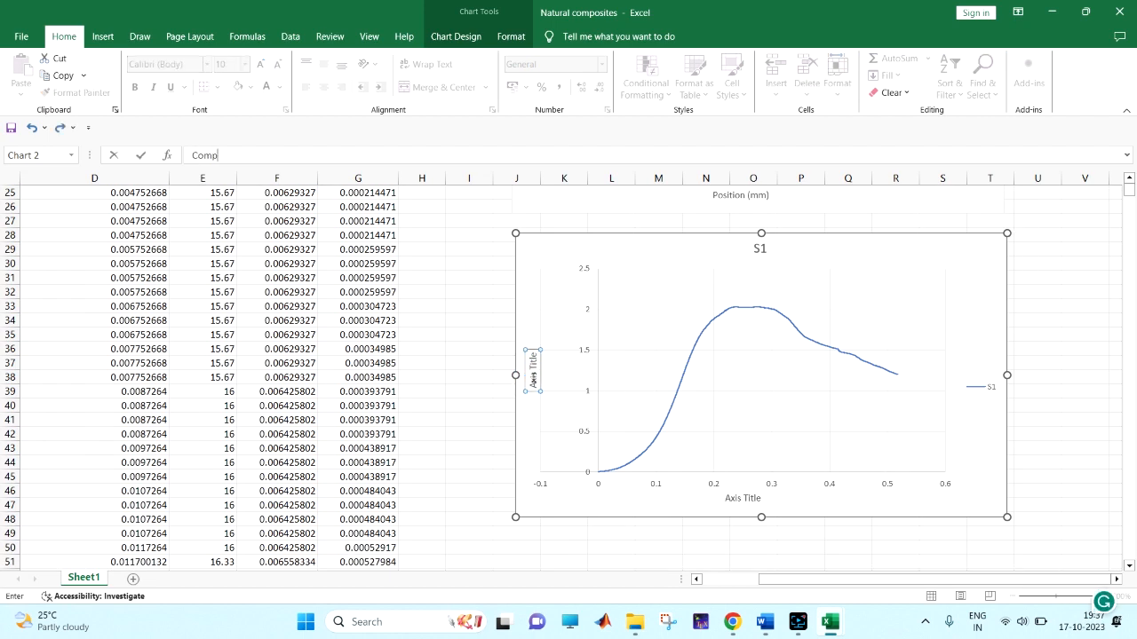
pyautogui.write('ressive Stress (MPa)')
pyautogui.press('Return')
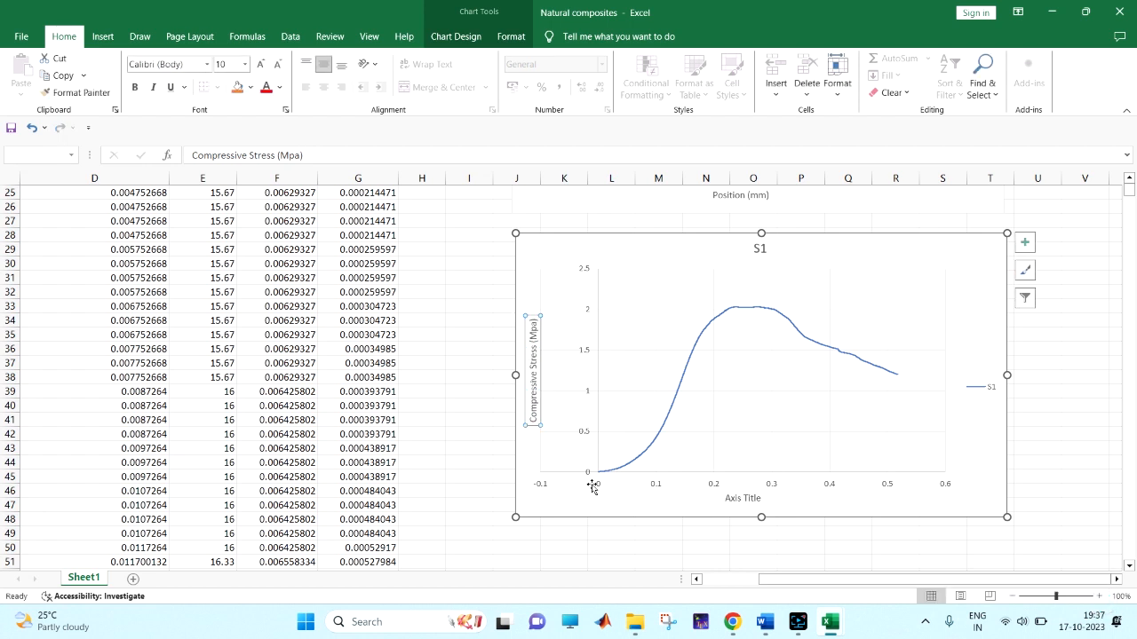
# Step: Set the horizontal axis title of the stress-strain chart to "Strain (mm/mm)" and deselect the chart
pyautogui.click(742, 498)
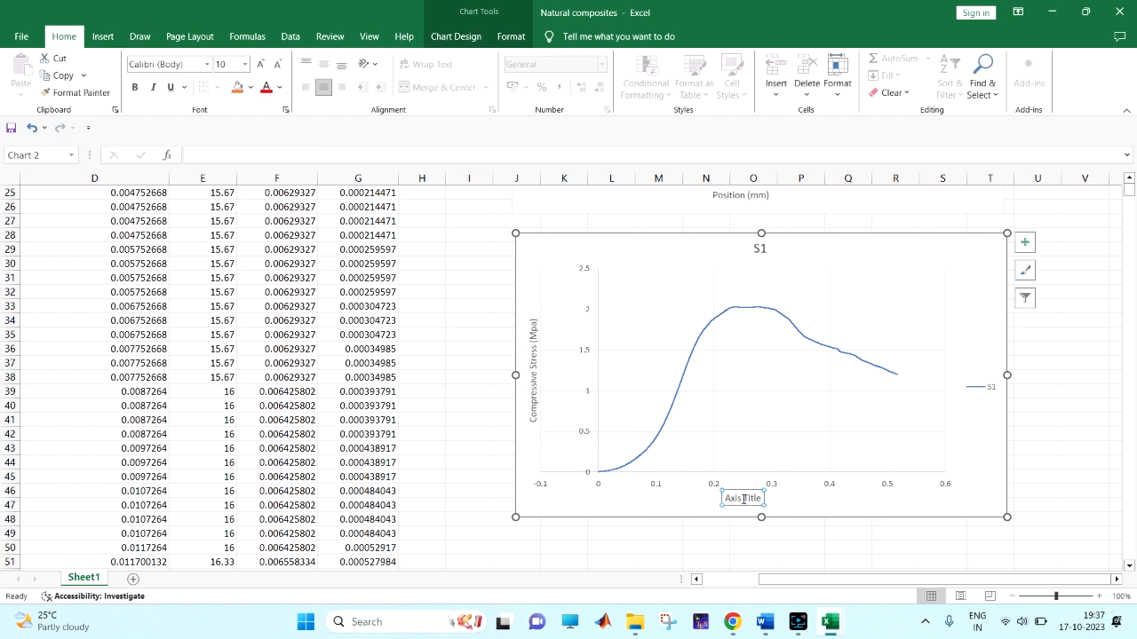
pyautogui.write('Strain (mm/')
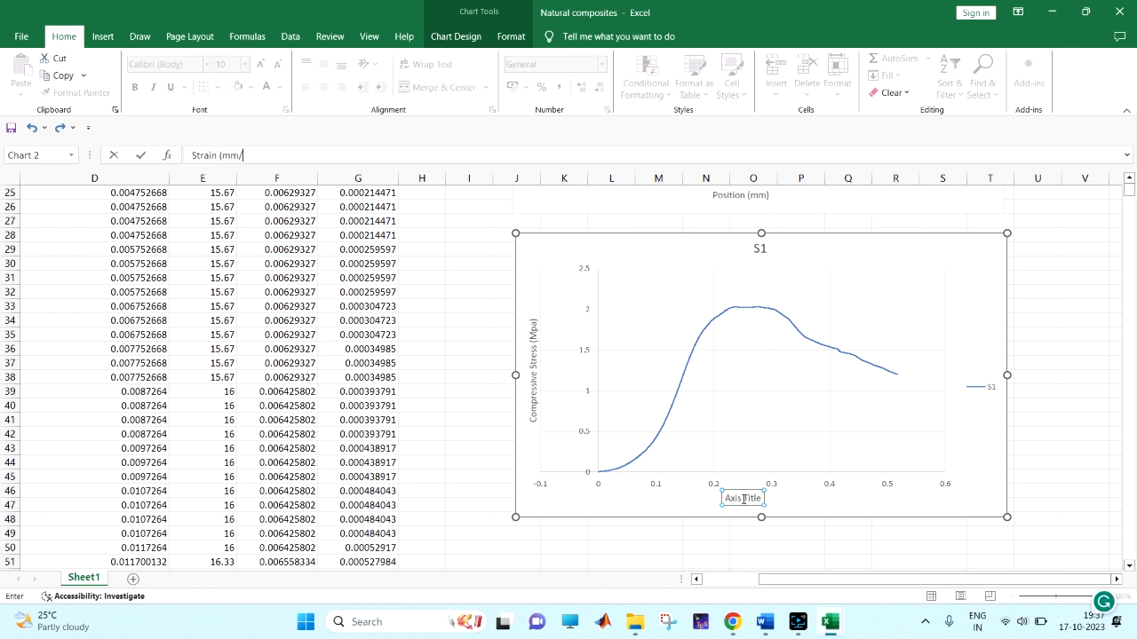
pyautogui.write('mm)')
pyautogui.press('Return')
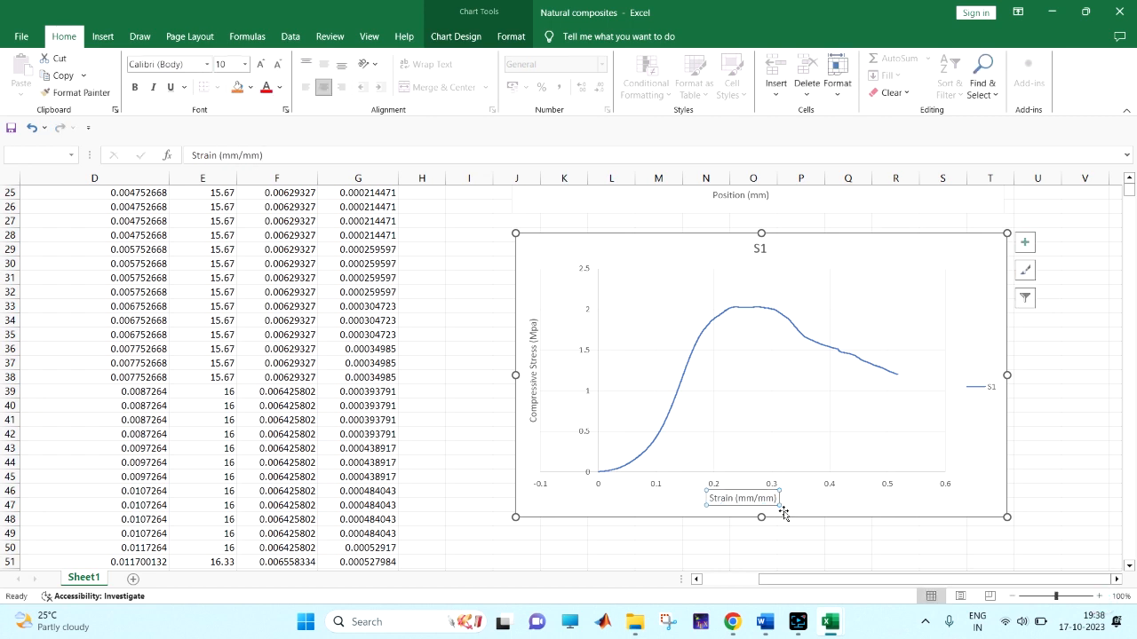
pyautogui.click(868, 542)
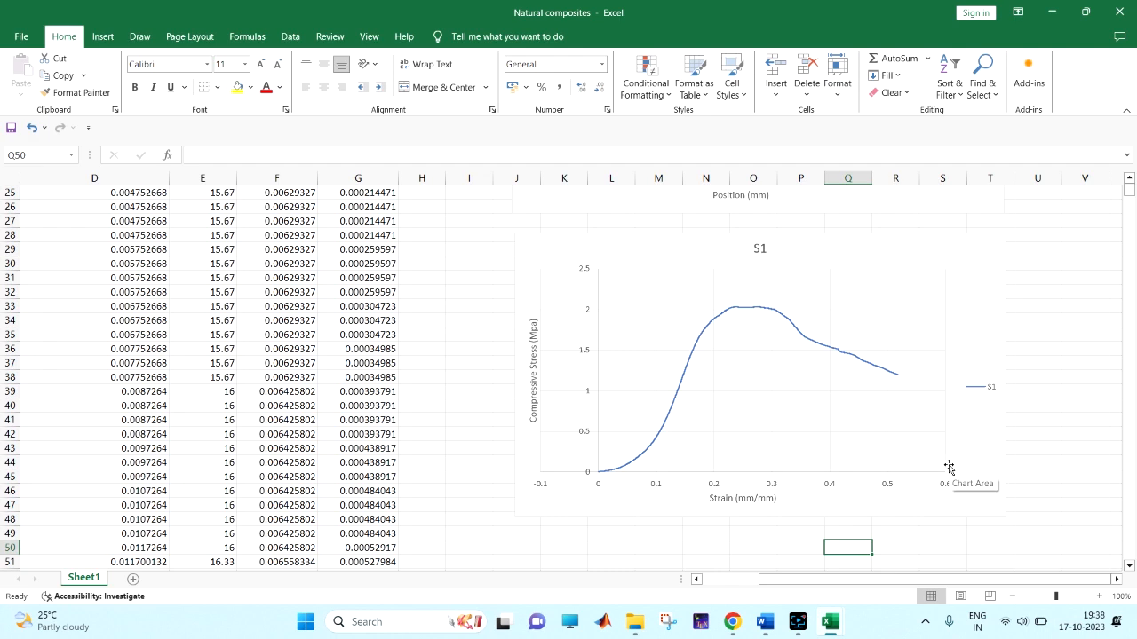
# Step: Compare the shapes and axes of the force-position and stress-strain curves
pyautogui.scroll(8, 976, 490)
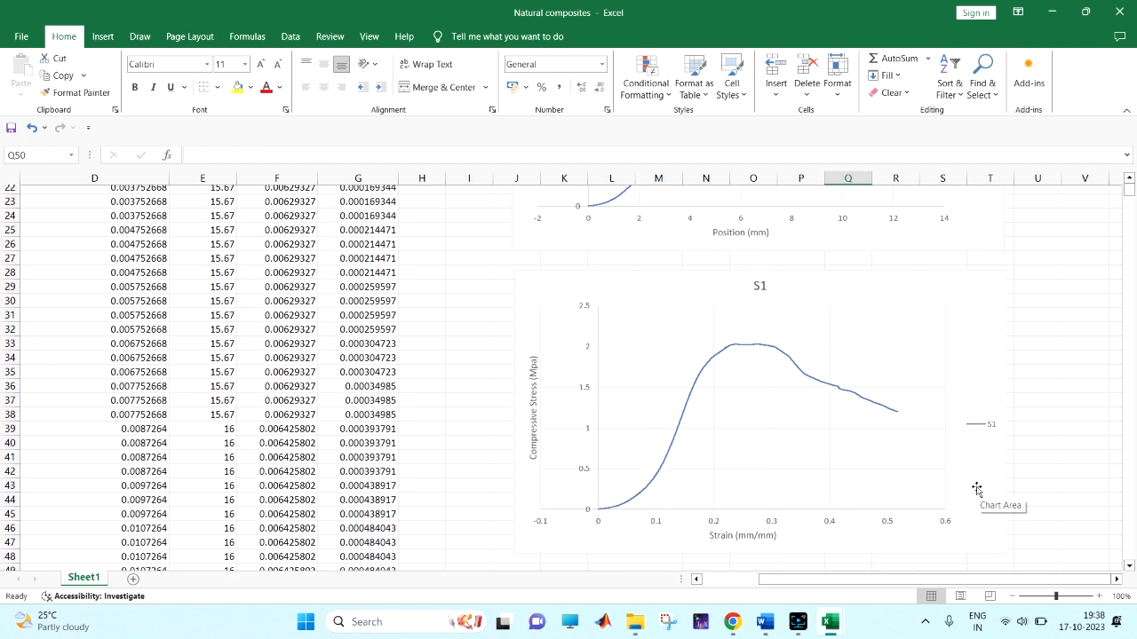
pyautogui.scroll(-6, 702, 418)
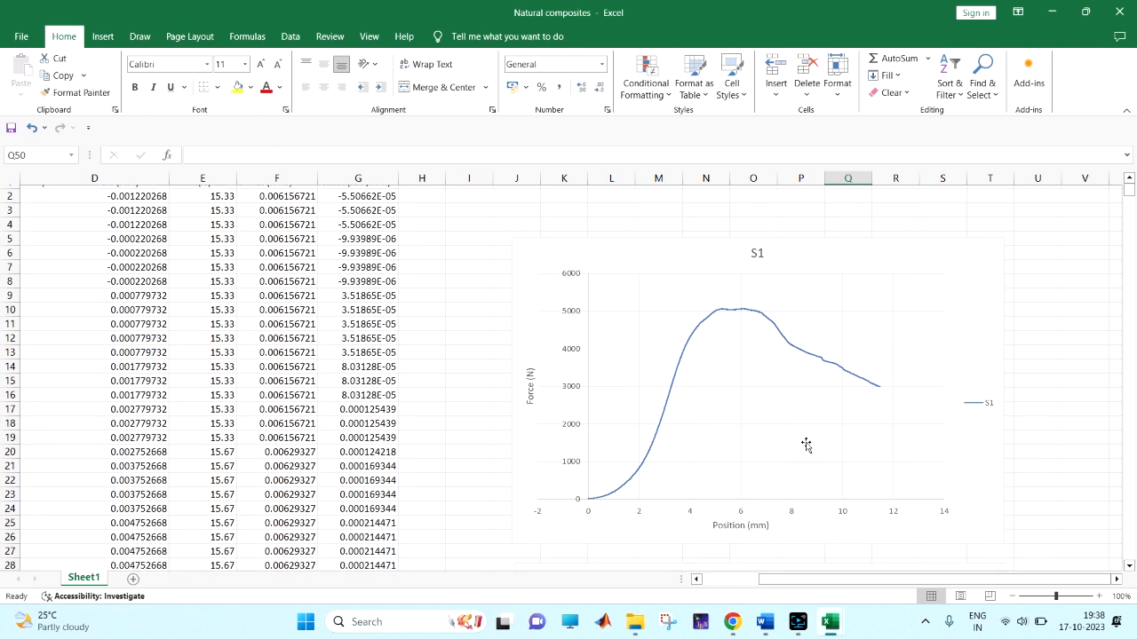
pyautogui.scroll(3, 624, 464)
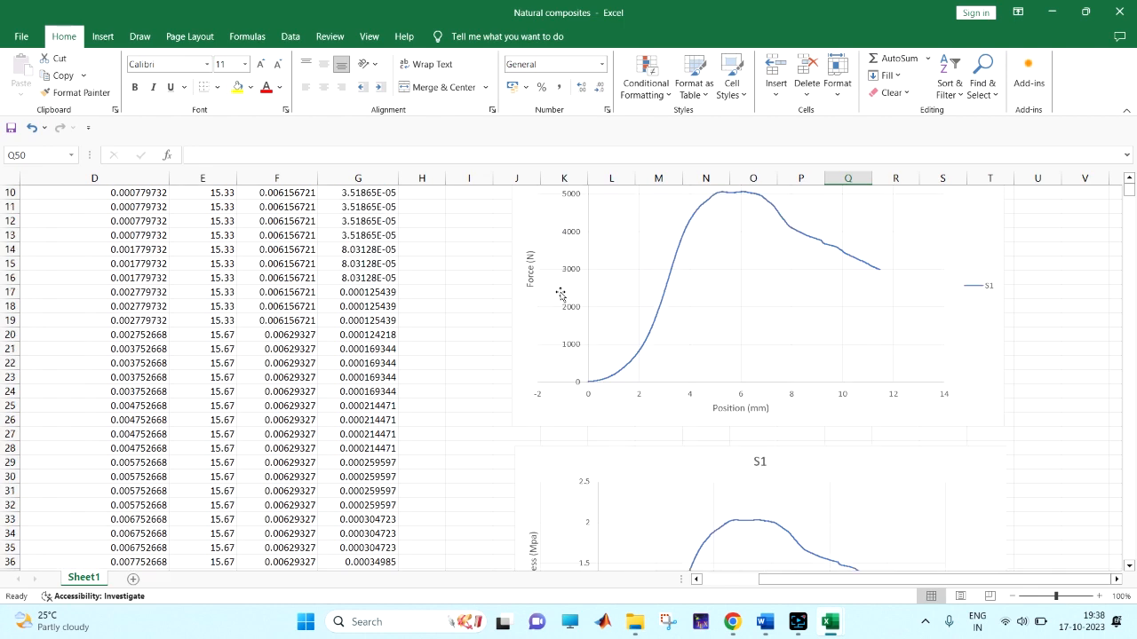
pyautogui.scroll(-4, 563, 360)
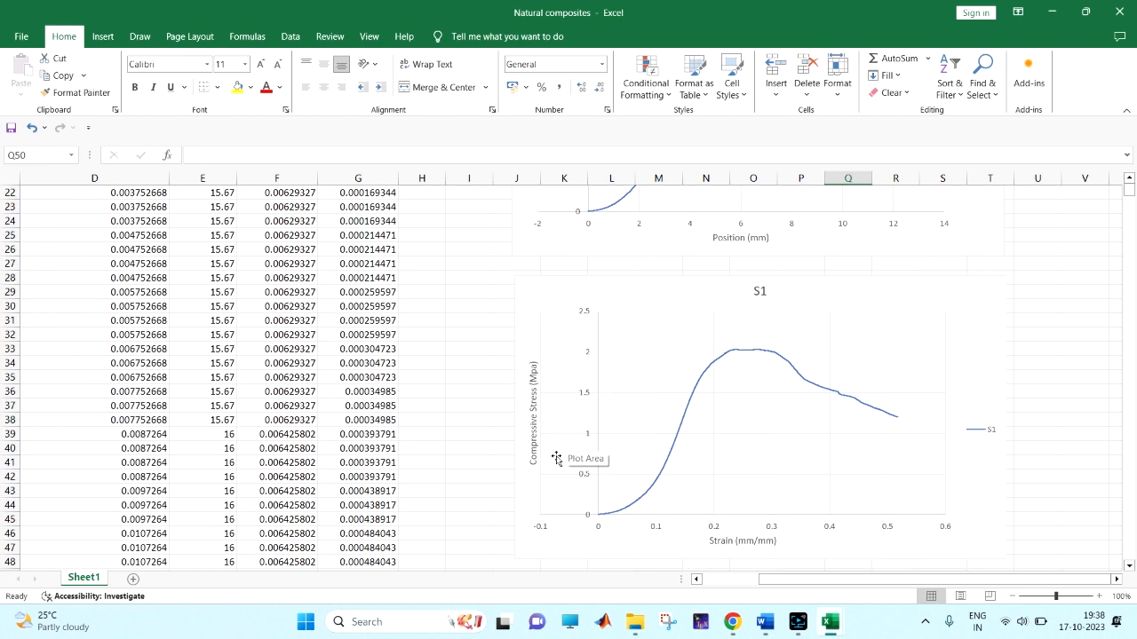
pyautogui.scroll(-1, 657, 500)
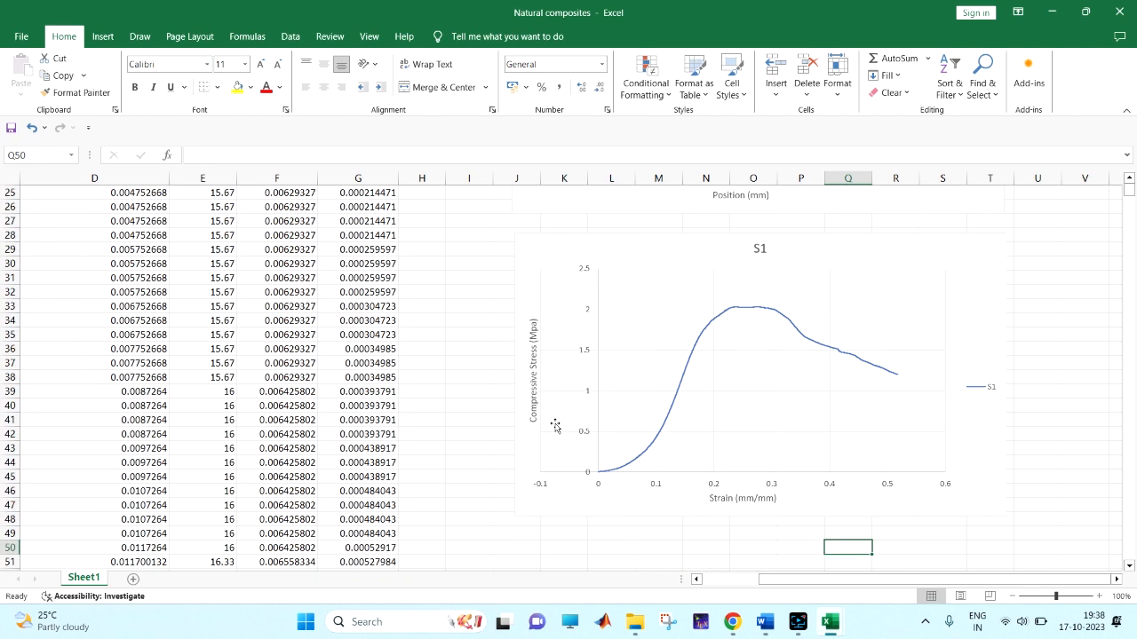
pyautogui.scroll(5, 464, 307)
pyautogui.scroll(3, 463, 307)
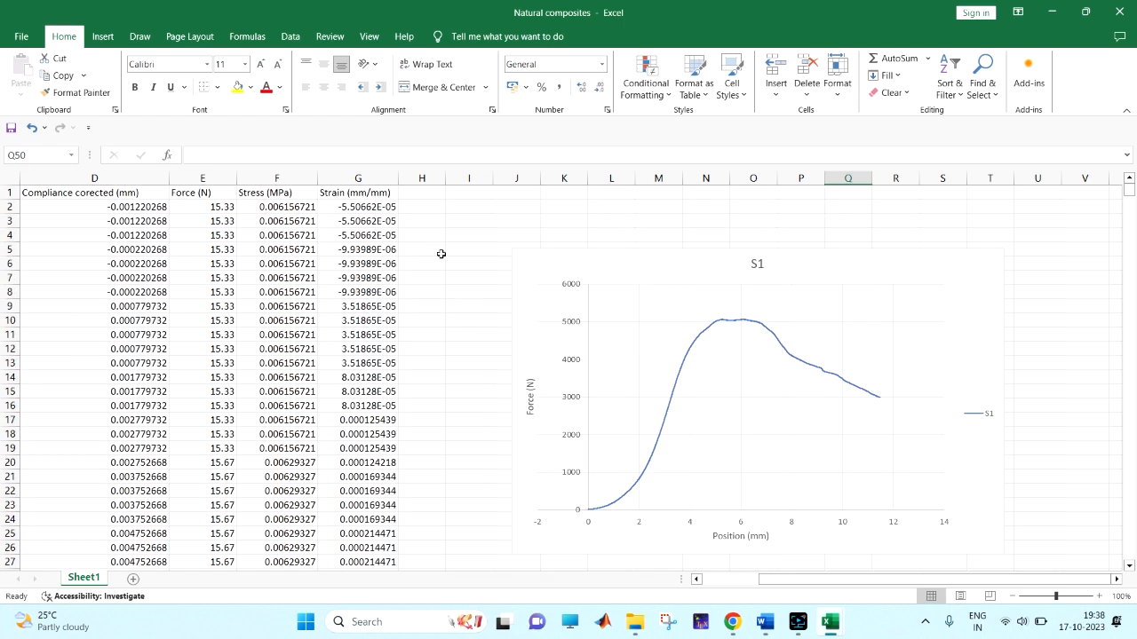
# Step: Calculate the maximum strain in H4 with =max(G:G)
pyautogui.click(441, 230)
pyautogui.write('=')
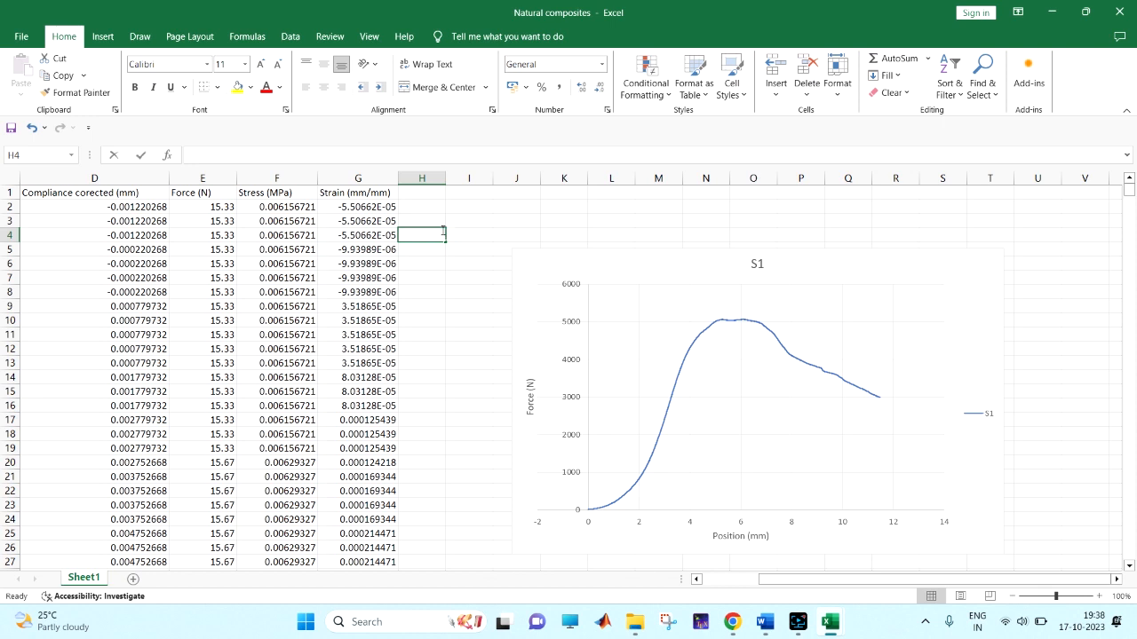
pyautogui.write('max(')
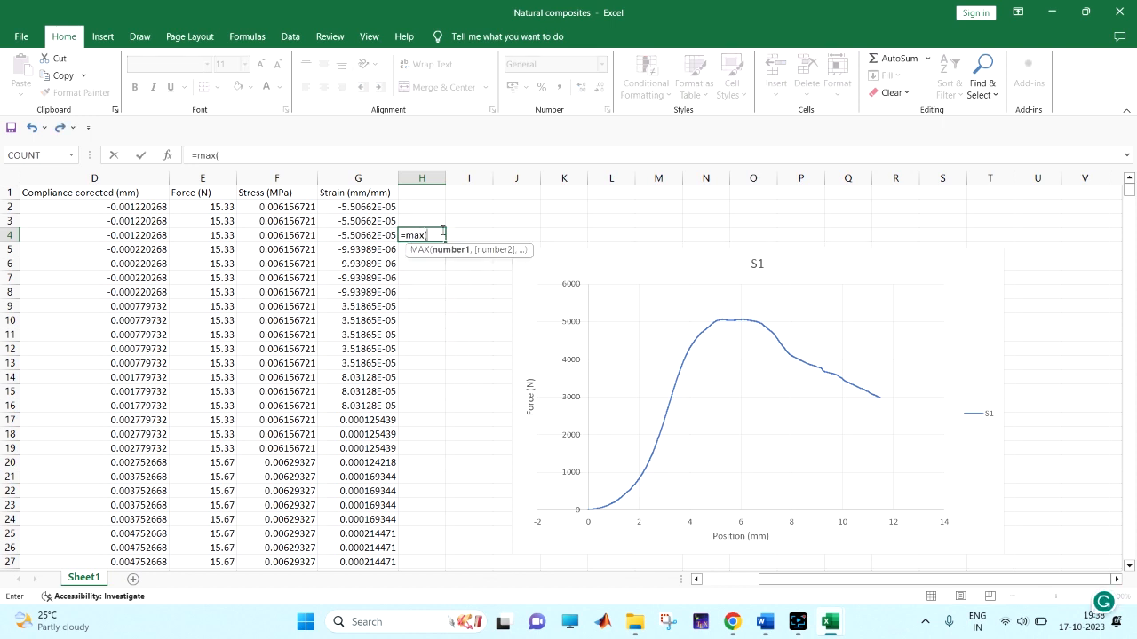
pyautogui.click(357, 178)
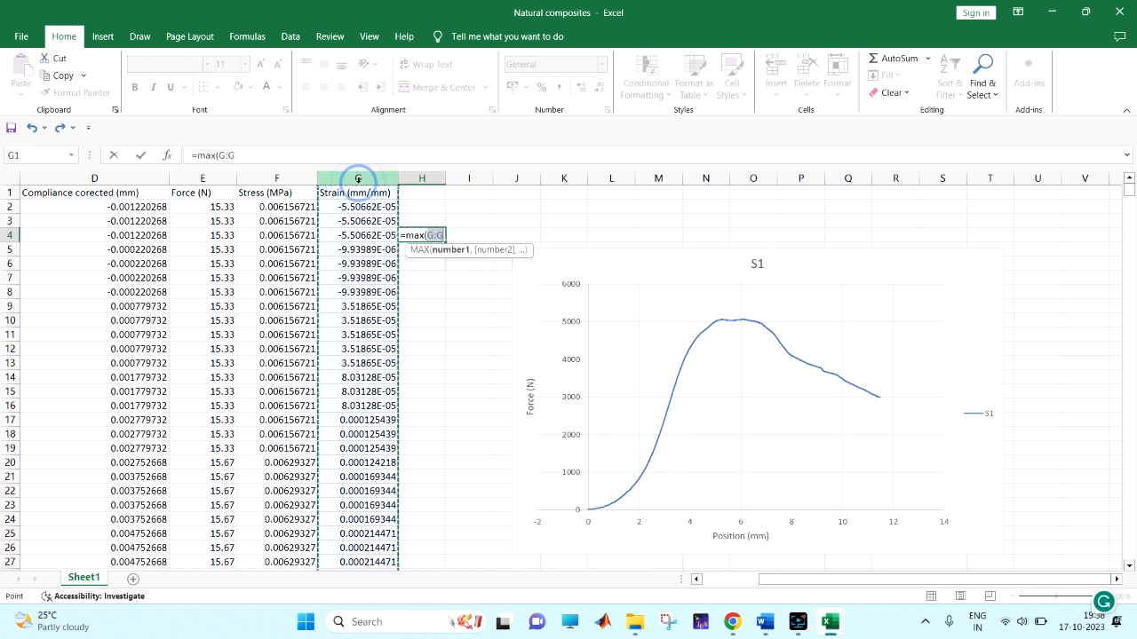
pyautogui.press('Return')
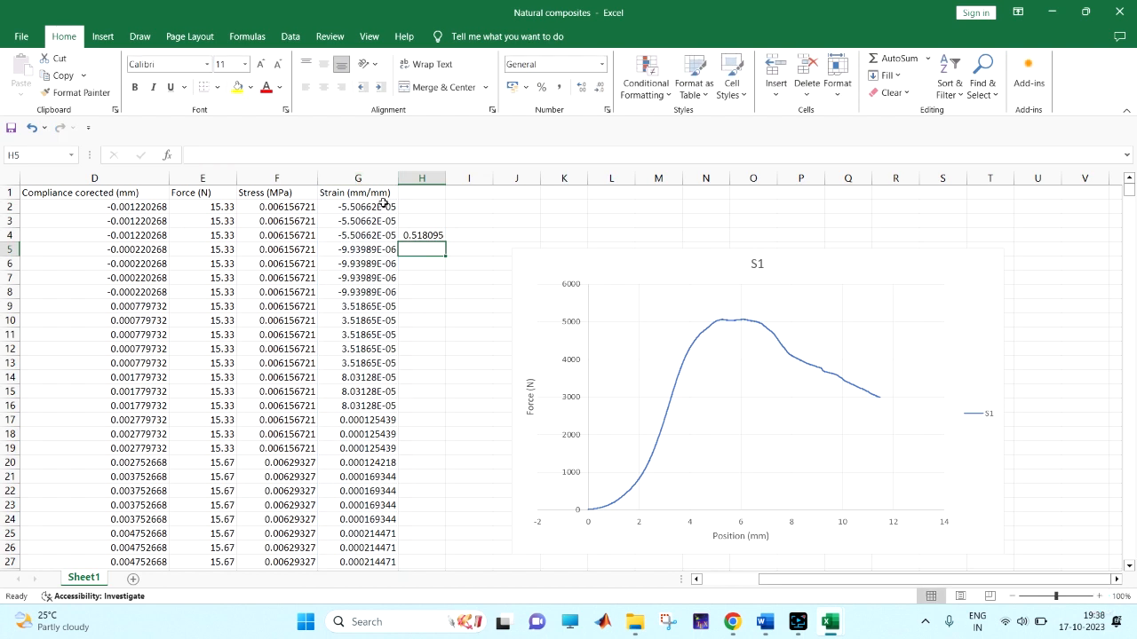
pyautogui.click(430, 278)
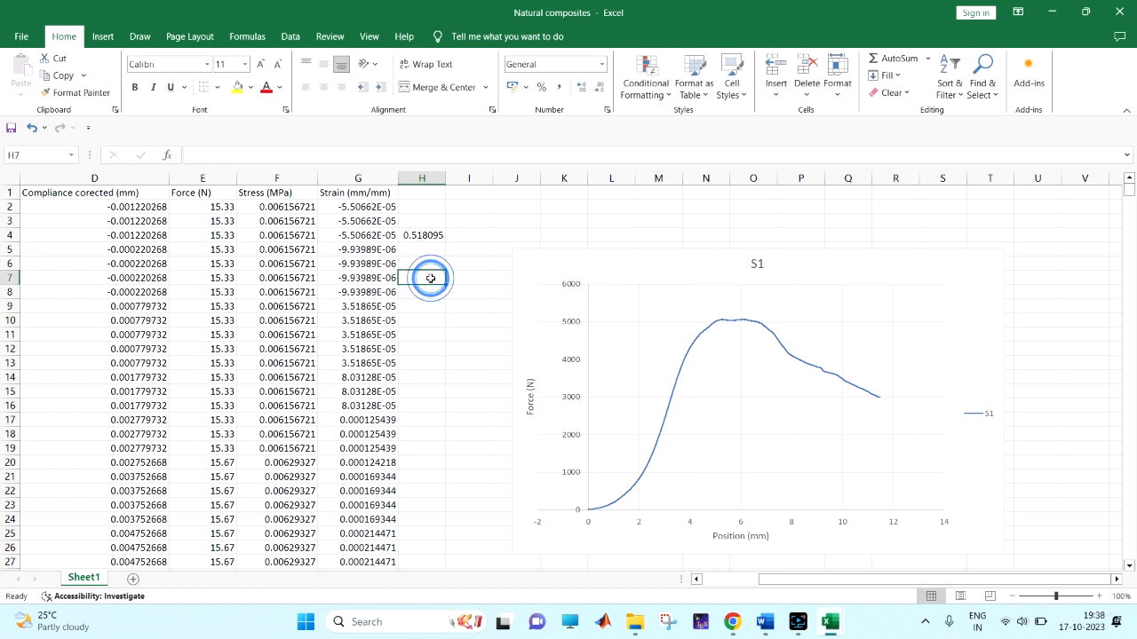
# Step: Calculate the maximum stress in H7 with =max(F:F)
pyautogui.write('=max(')
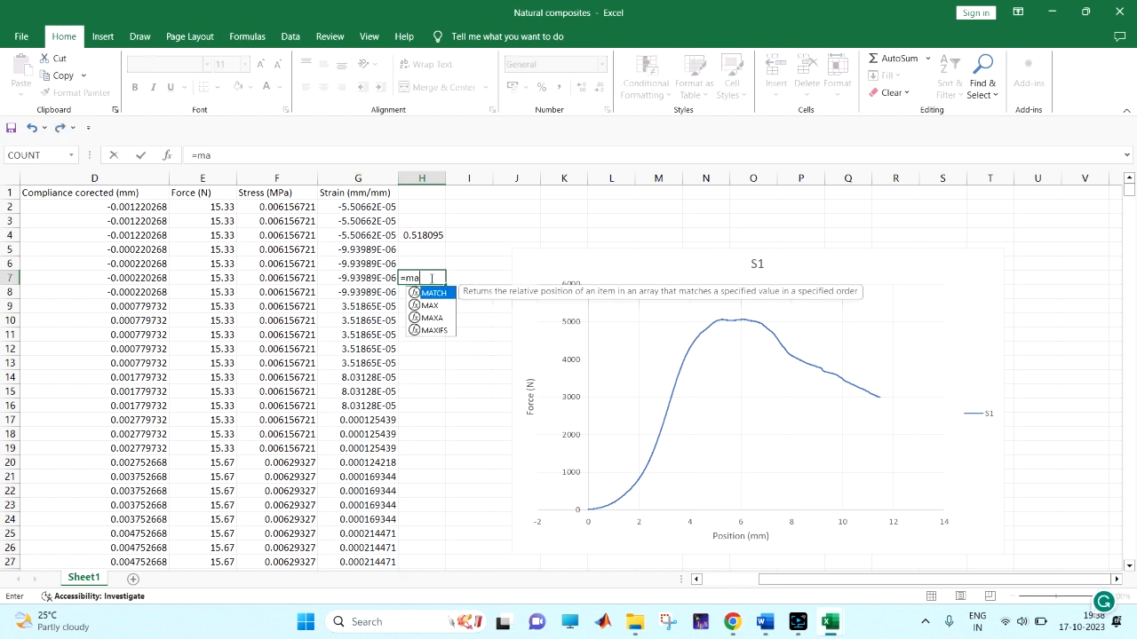
pyautogui.click(254, 179)
pyautogui.press('Return')
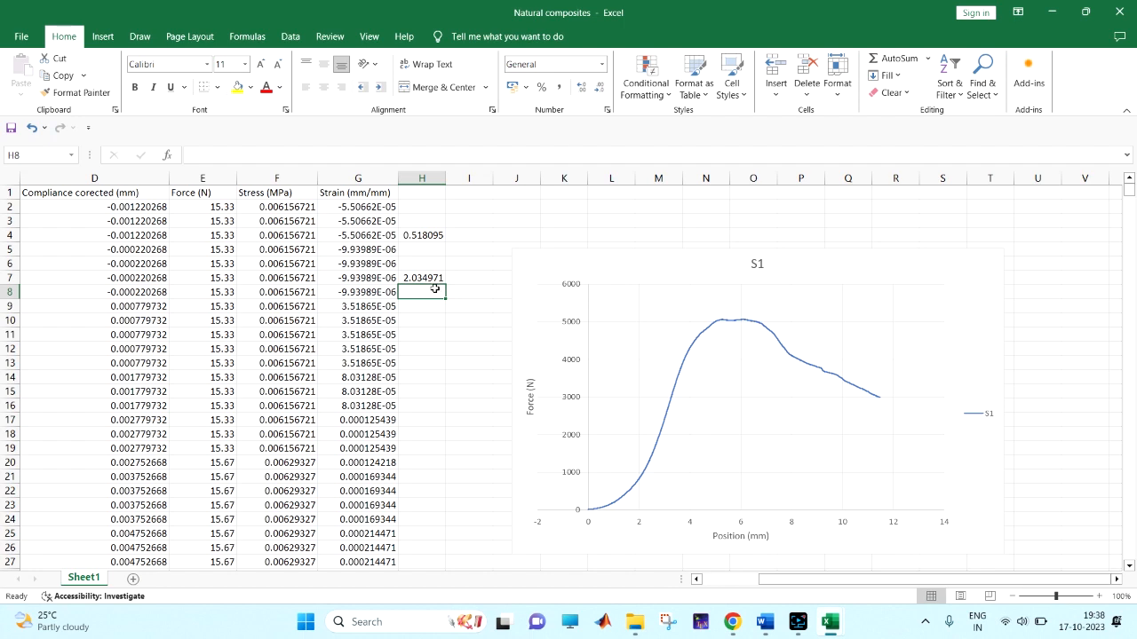
# Step: Examine the peak plateau and the initial toe region of the stress-strain curve
pyautogui.scroll(-6, 699, 456)
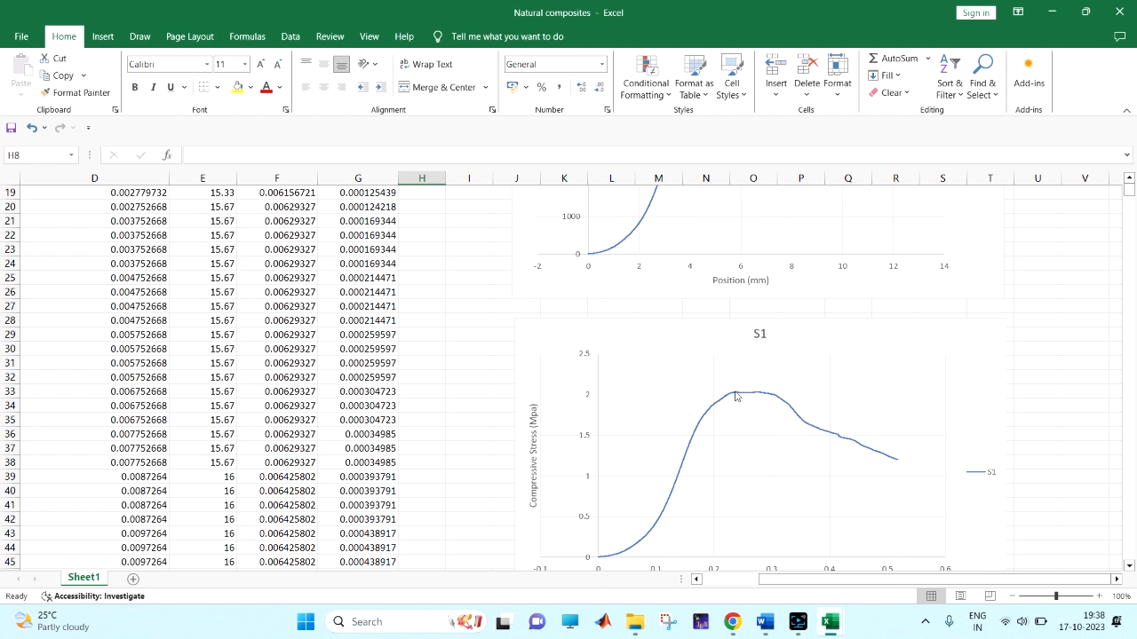
pyautogui.moveTo(736, 399)
pyautogui.scroll(-1, 733, 402)
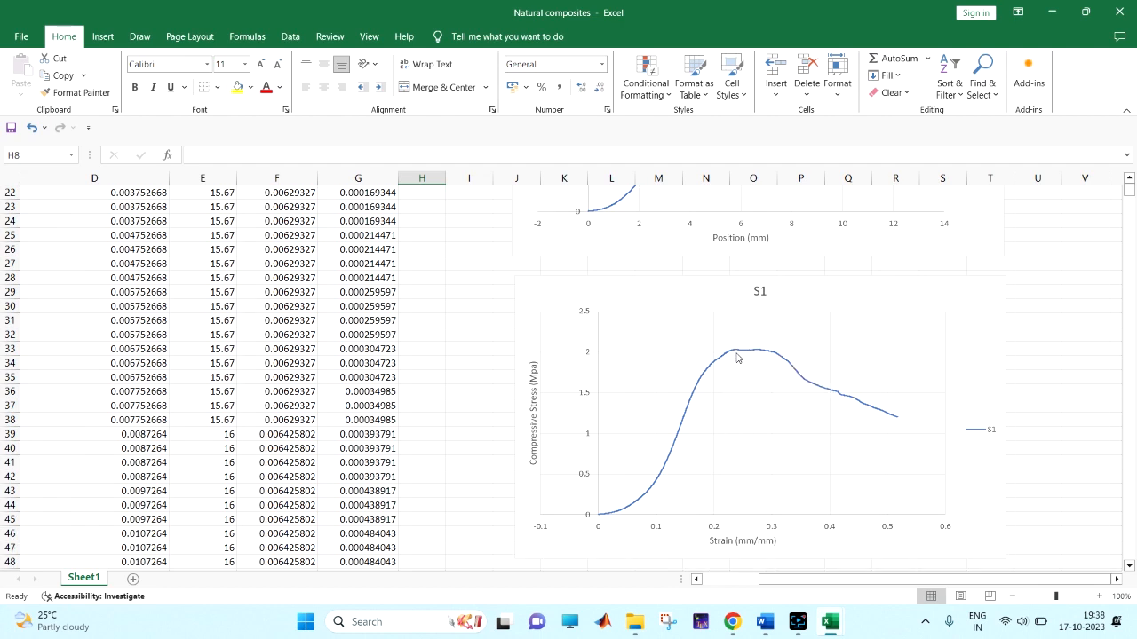
pyautogui.moveTo(734, 355)
pyautogui.scroll(-2, 645, 455)
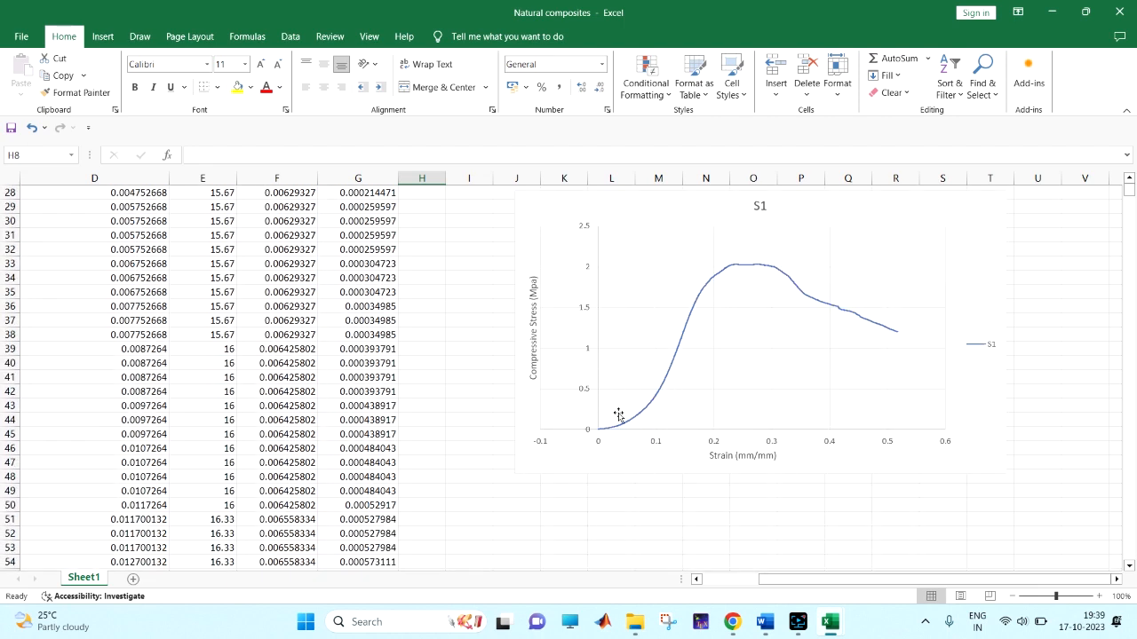
pyautogui.click(645, 459)
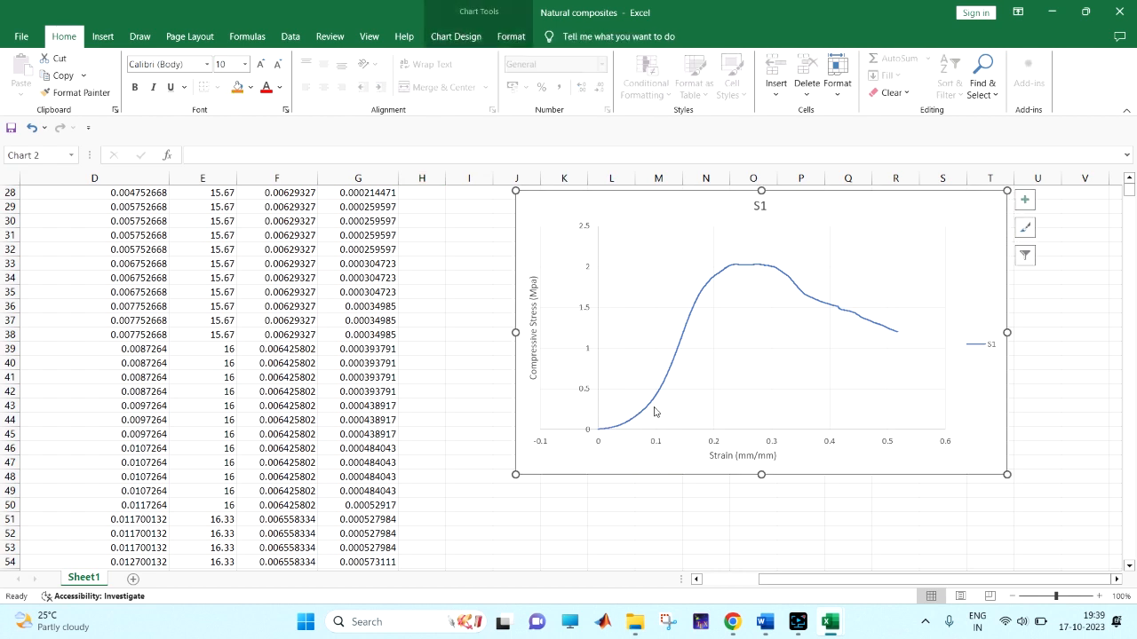
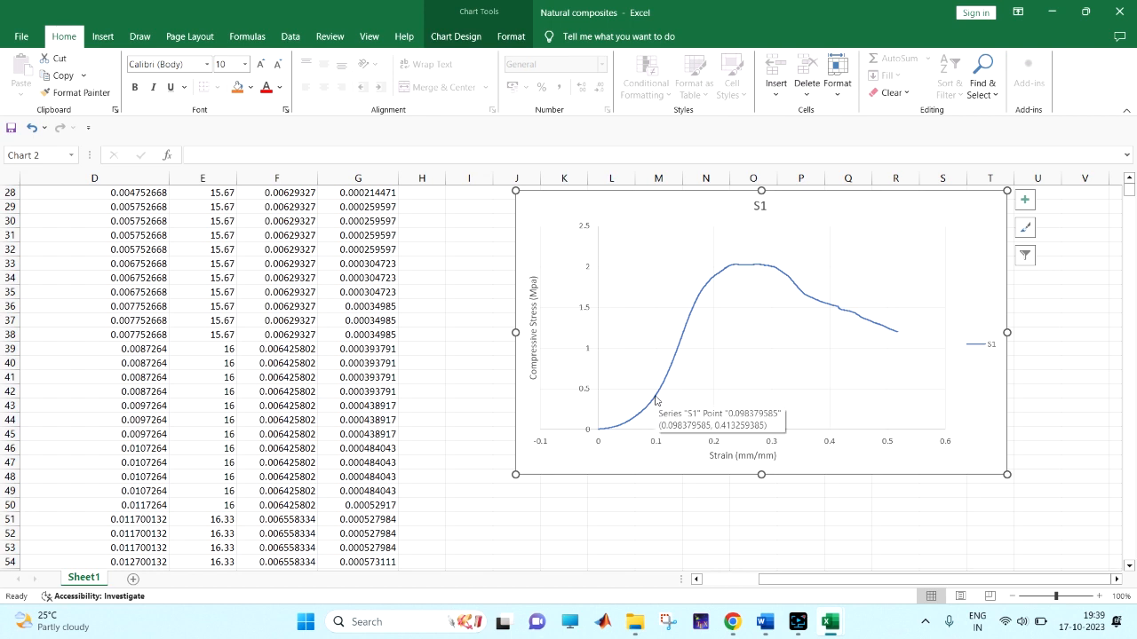
# Step: Inspect the data points where the stress-strain curve's linear region starts and ends, then review both charts
pyautogui.click(655, 401)
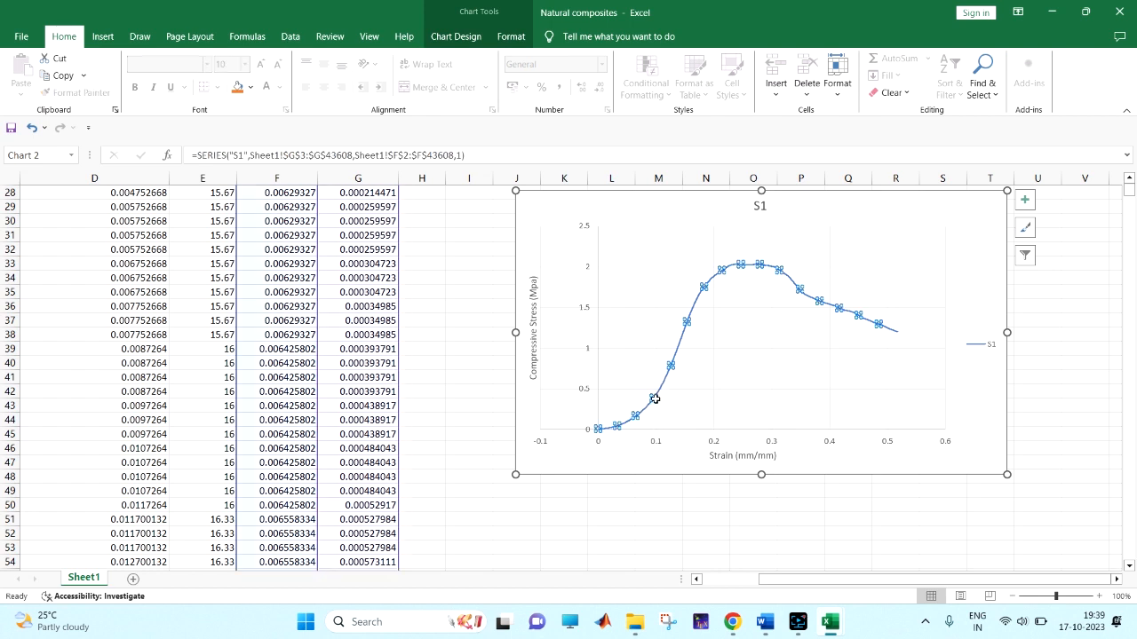
pyautogui.click(654, 399)
pyautogui.click(660, 404)
pyautogui.click(657, 398)
pyautogui.click(654, 398)
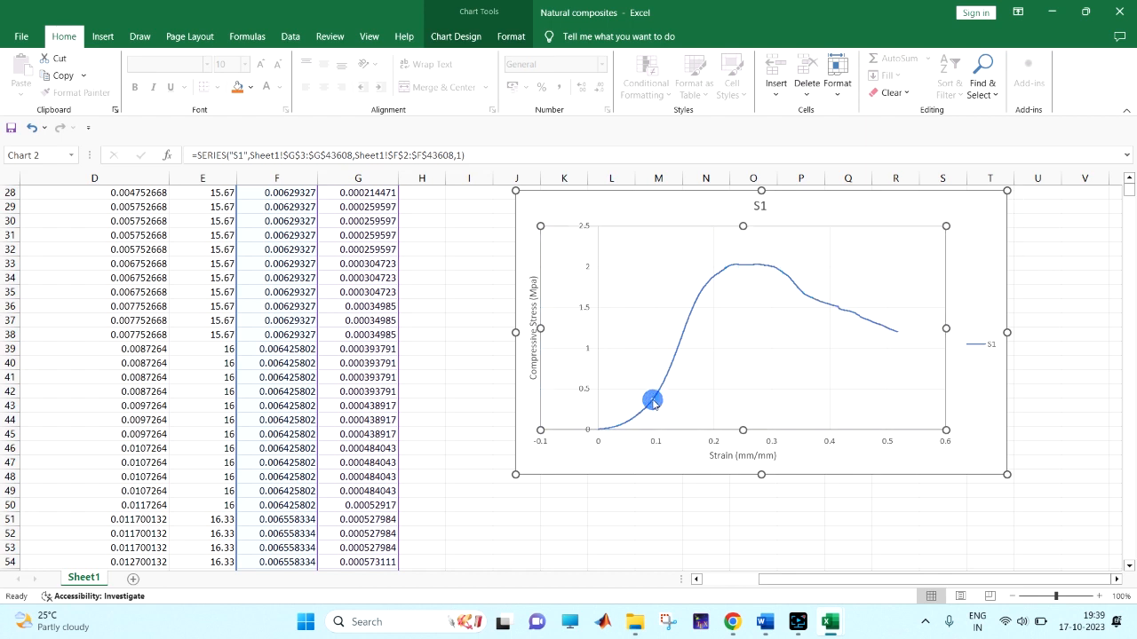
pyautogui.moveTo(653, 399)
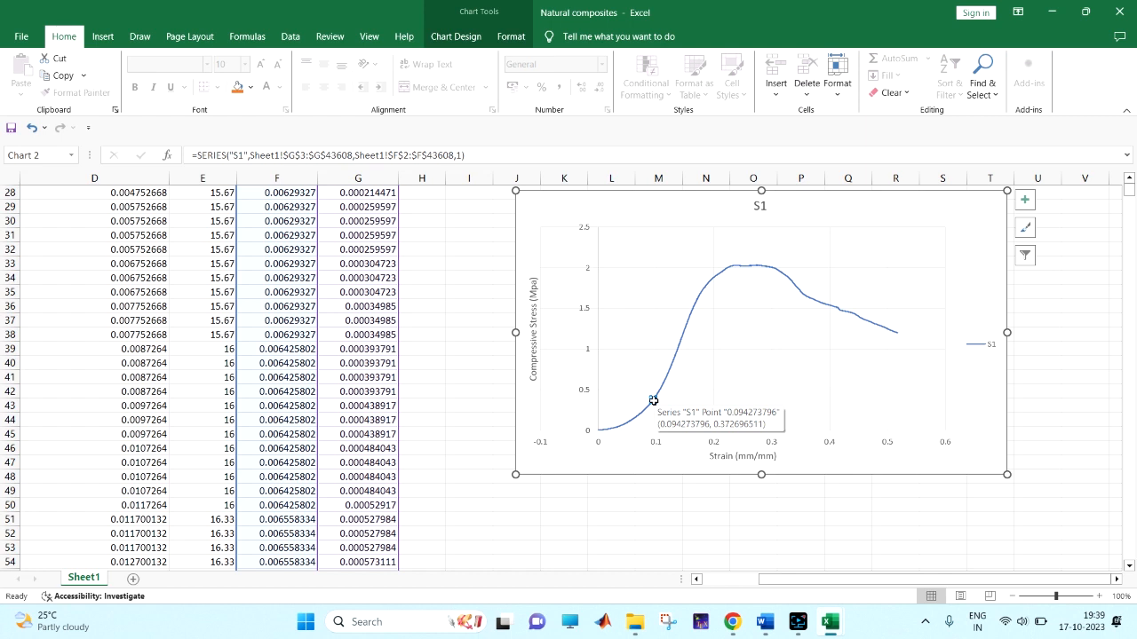
pyautogui.click(653, 400)
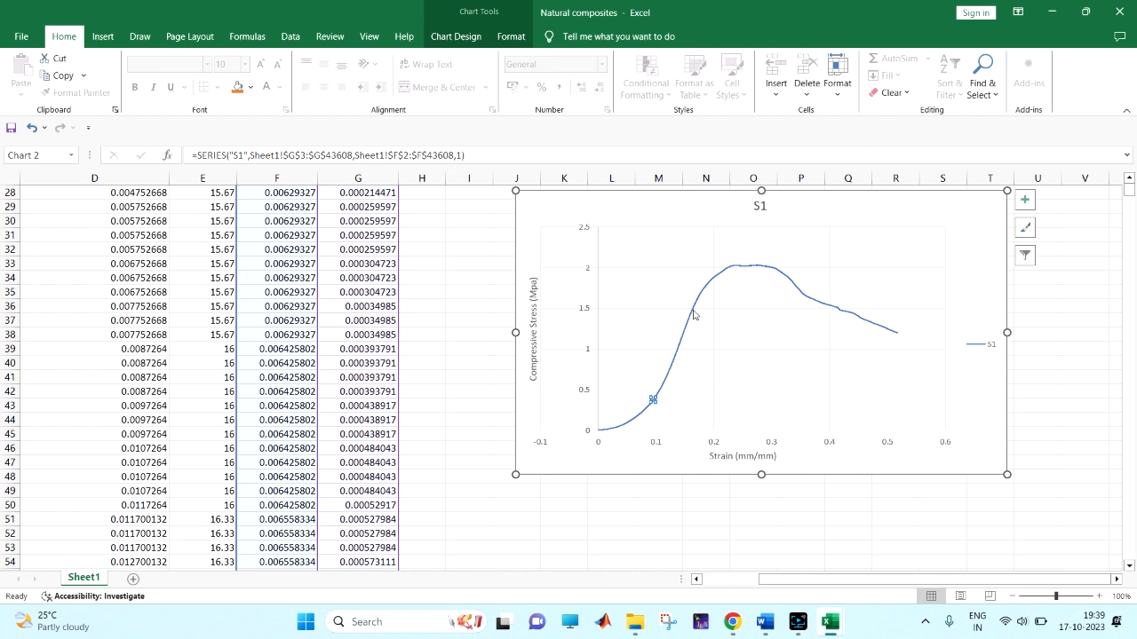
pyautogui.click(691, 308)
pyautogui.click(643, 518)
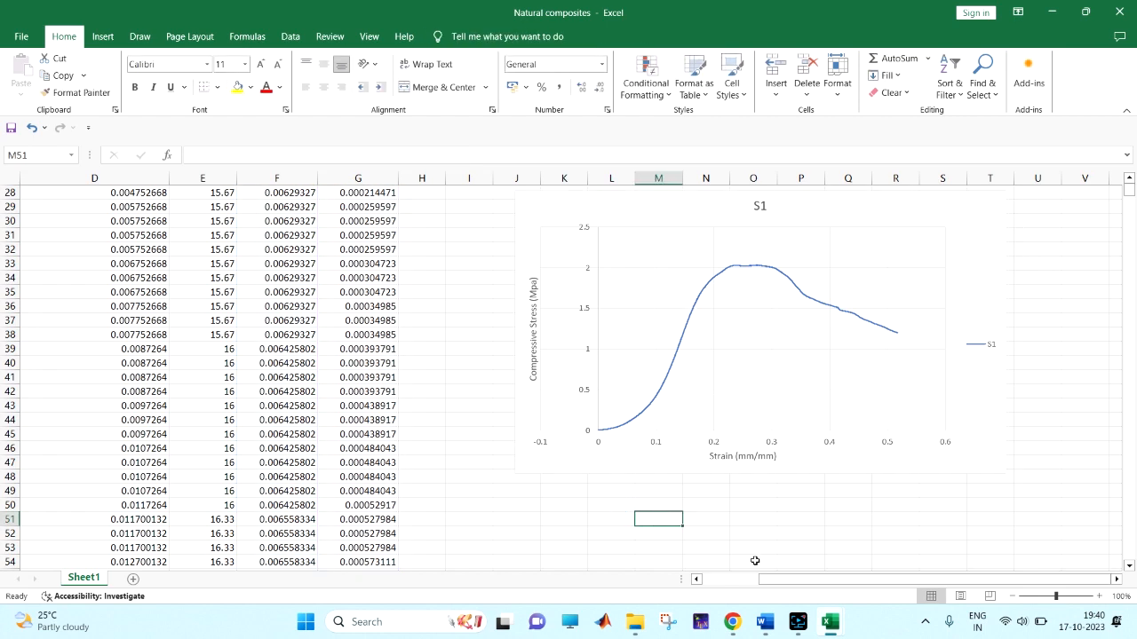
pyautogui.click(878, 510)
pyautogui.scroll(7, 977, 497)
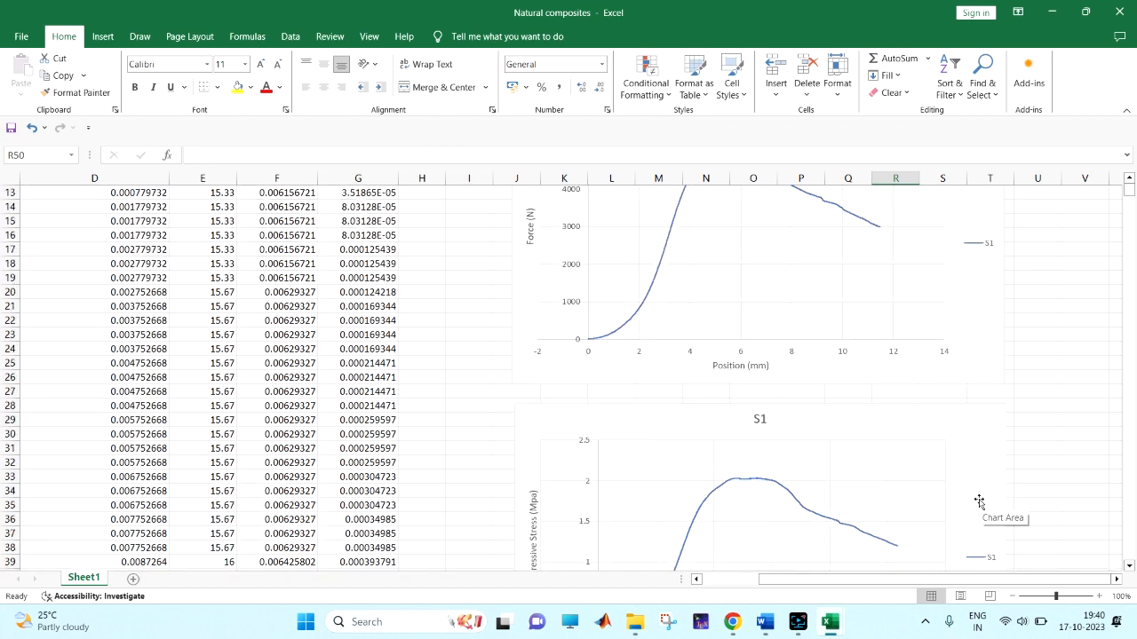
pyautogui.scroll(-1, 934, 401)
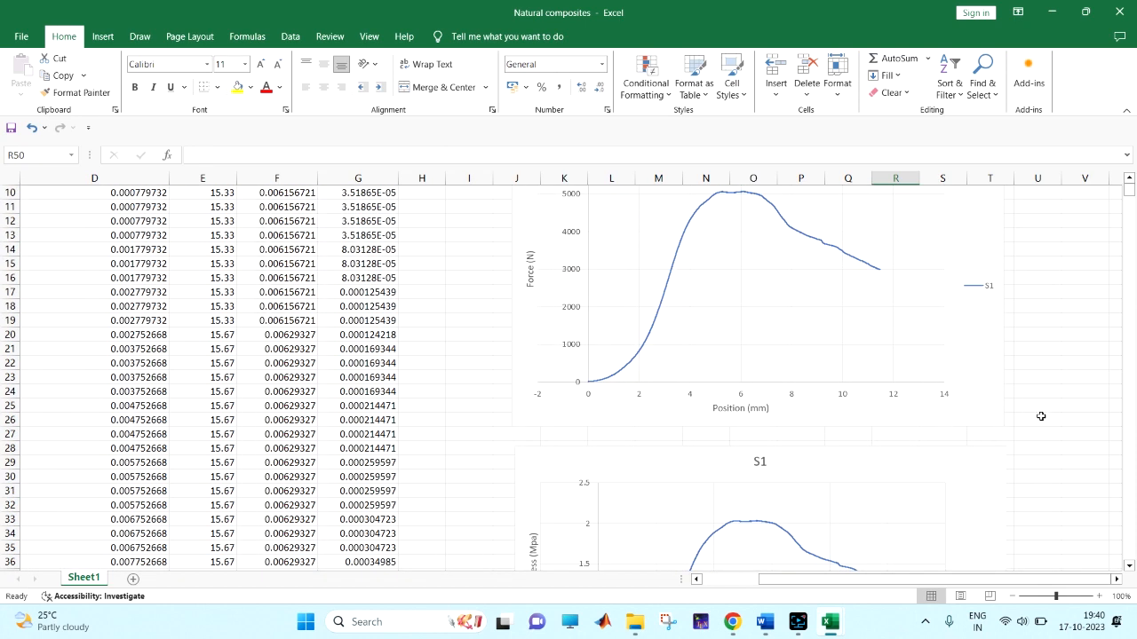
# Step: Open the Acrylic workbook from the Compression test folder
pyautogui.click(627, 624)
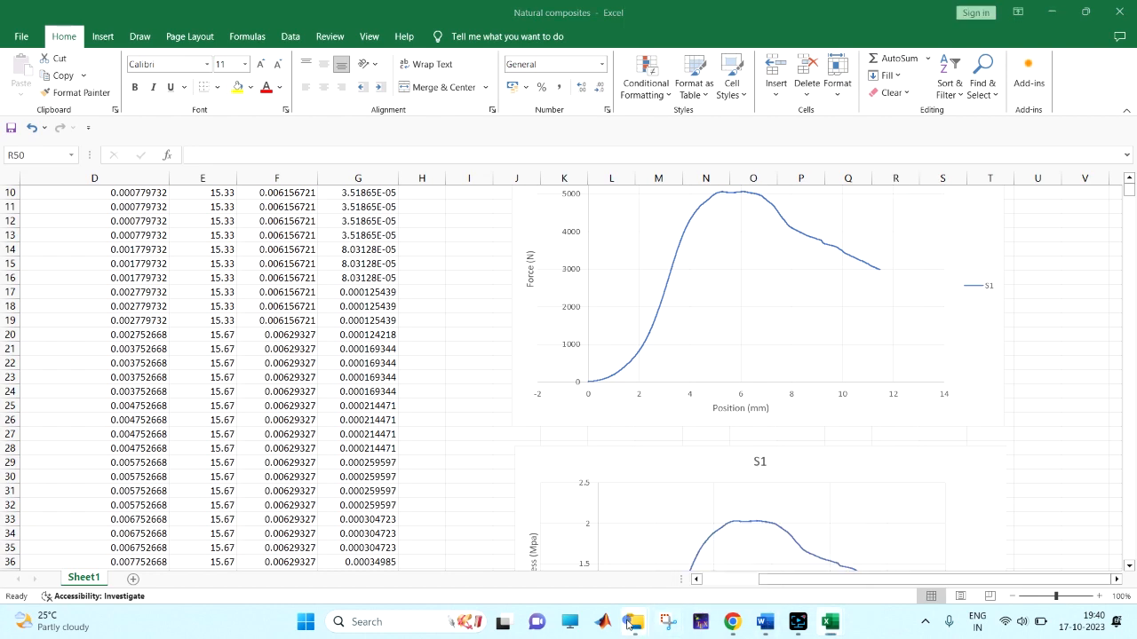
pyautogui.click(698, 563)
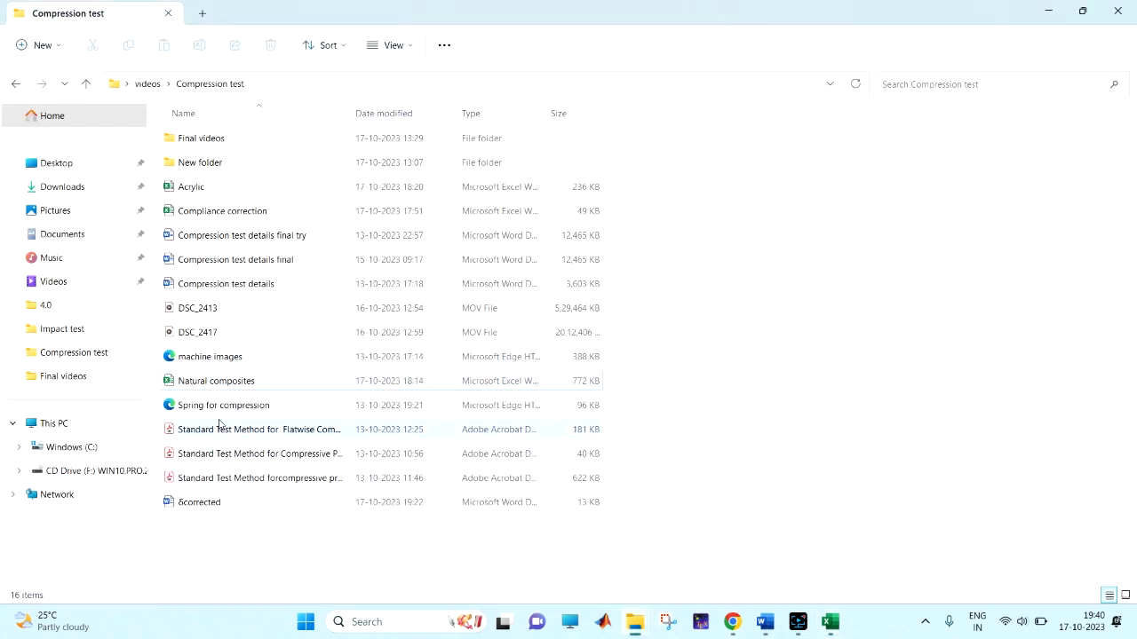
pyautogui.doubleClick(190, 186)
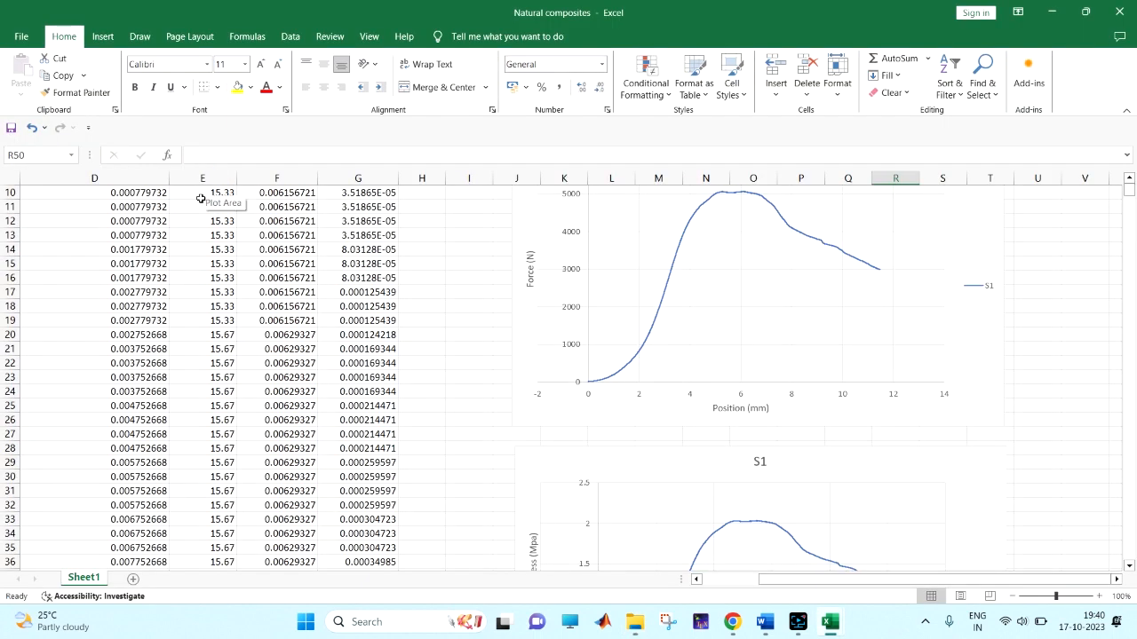
pyautogui.click(376, 294)
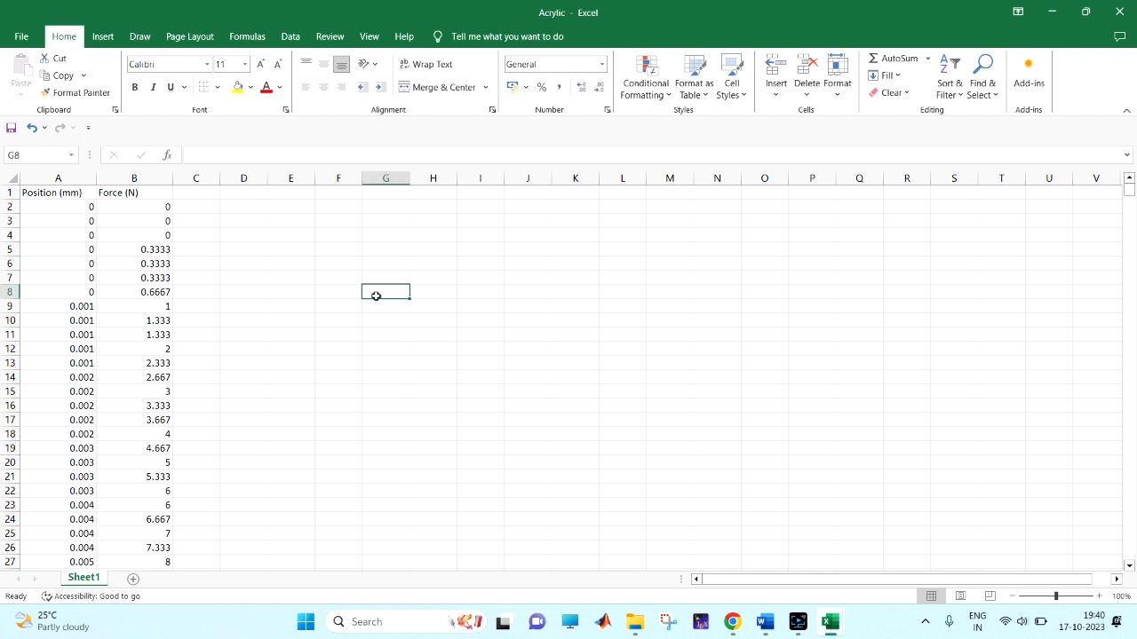
pyautogui.click(436, 365)
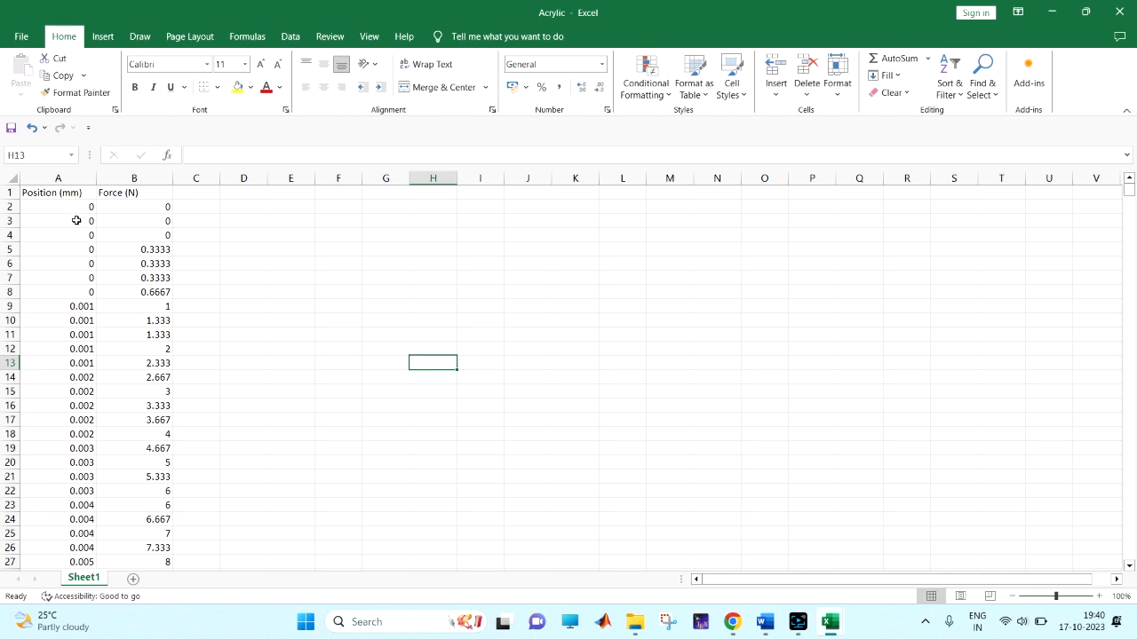
# Step: Delete the initial position and force readings in A2:B32, shifting the remaining cells up
pyautogui.moveTo(68, 206); pyautogui.dragTo(135, 441)
pyautogui.rightClick(116, 399)
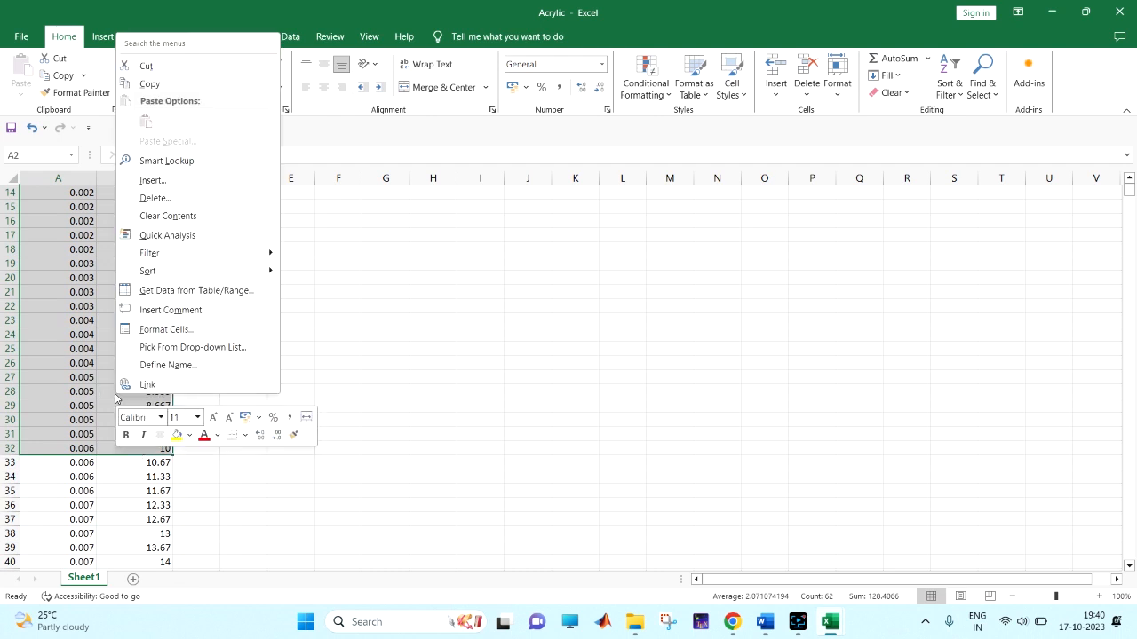
pyautogui.click(151, 197)
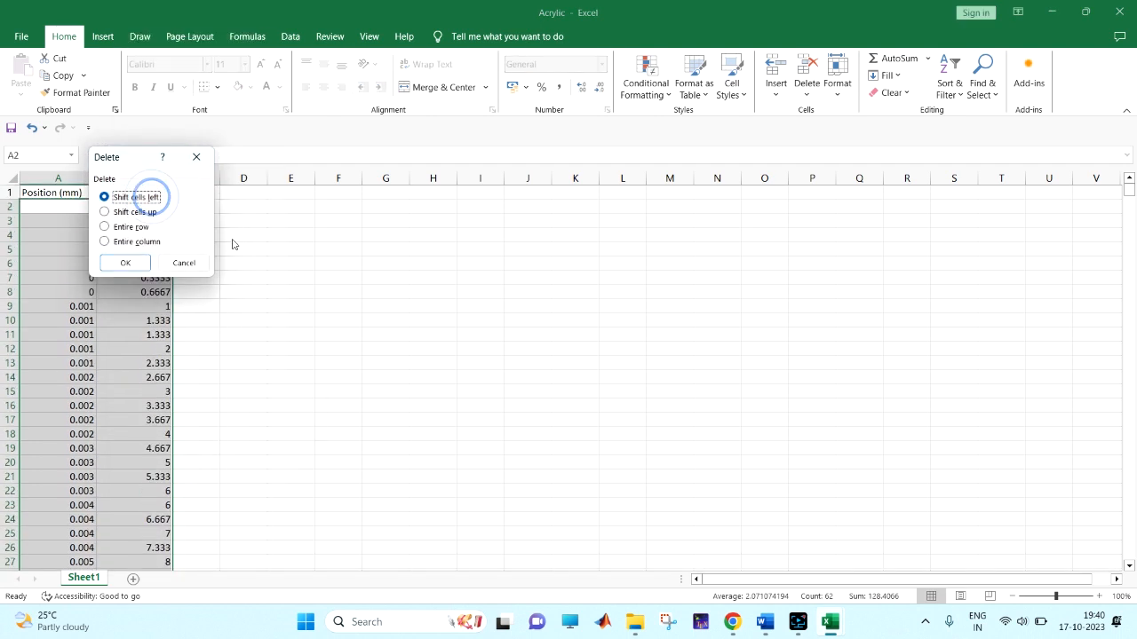
pyautogui.click(122, 214)
pyautogui.click(126, 263)
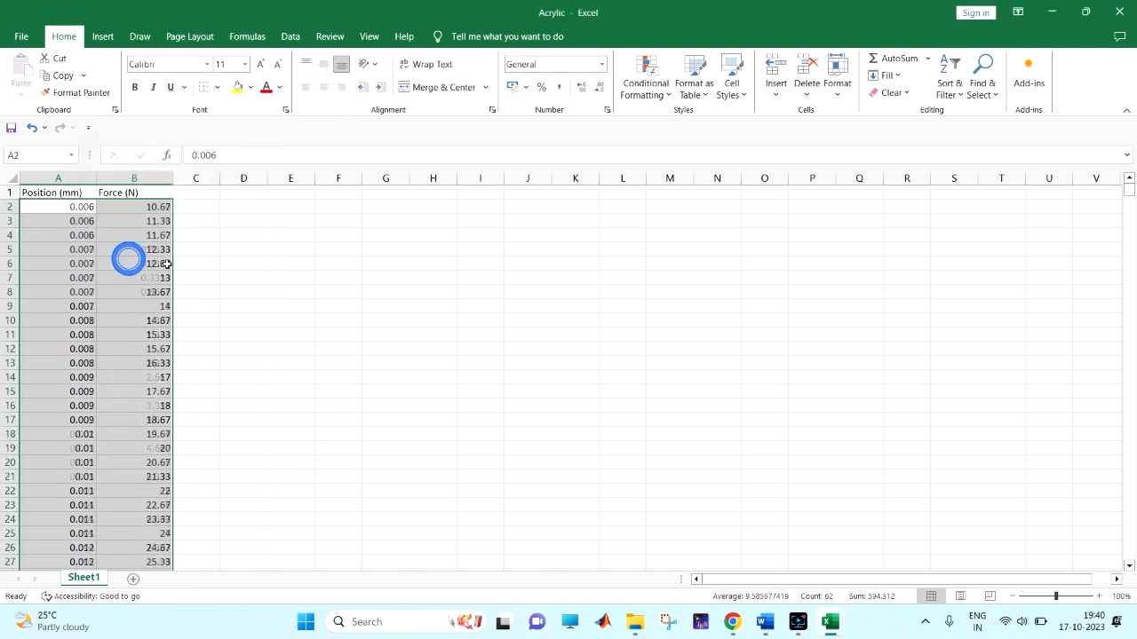
# Step: Insert two blank columns between the Position (mm) and Force (N) columns
pyautogui.click(135, 179)
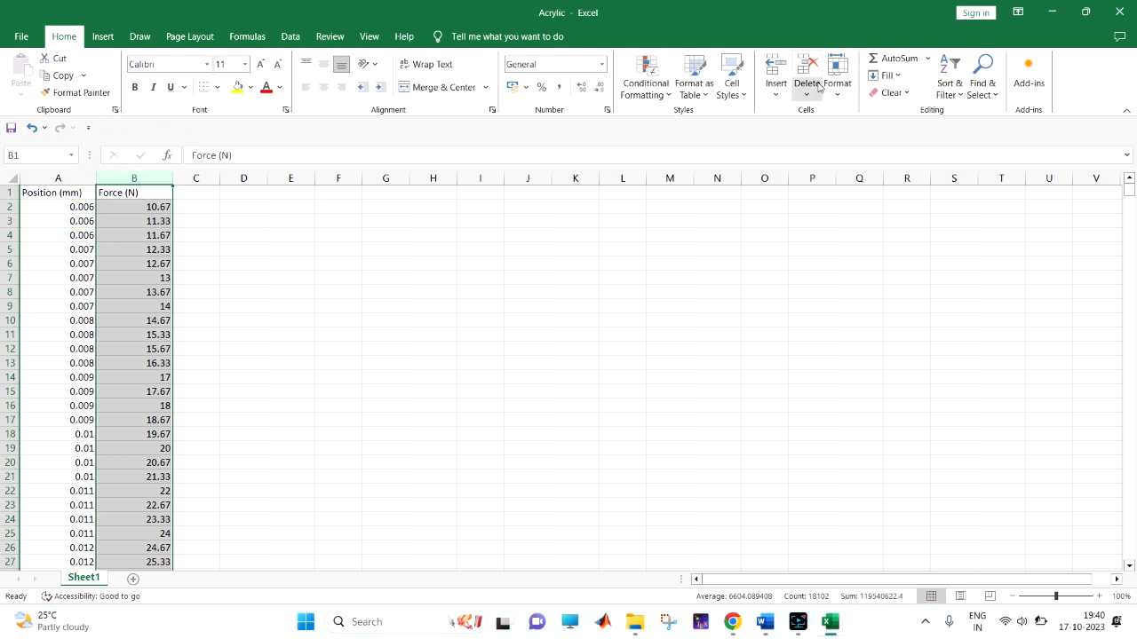
pyautogui.click(784, 75)
pyautogui.click(784, 74)
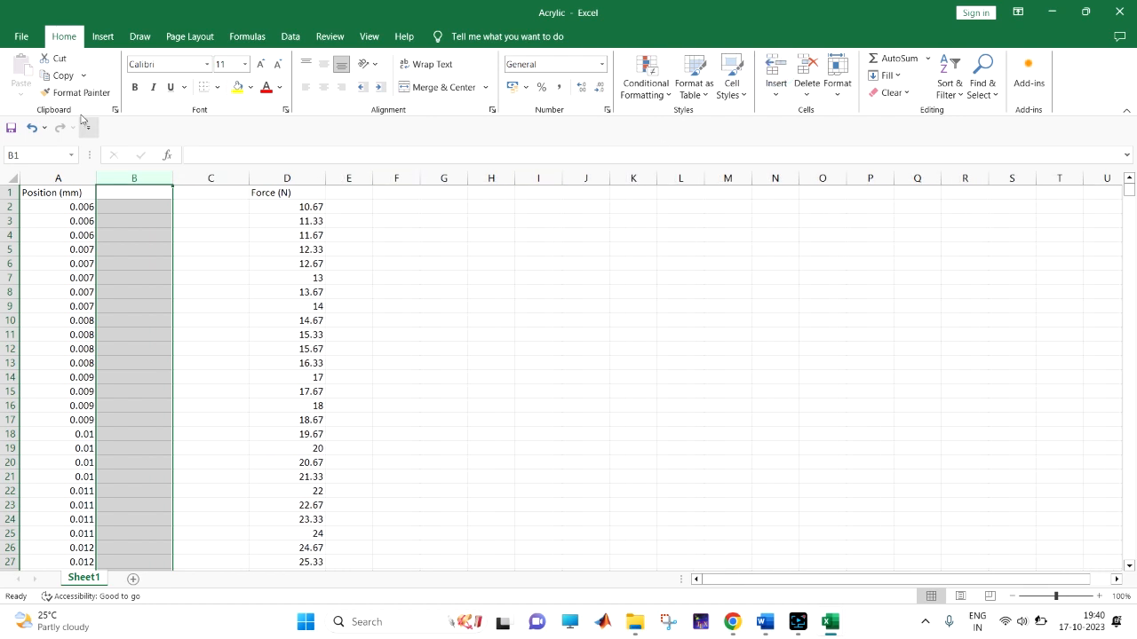
# Step: Enter the header "Absolute position (mm)" in B1 and widen column B
pyautogui.click(132, 194)
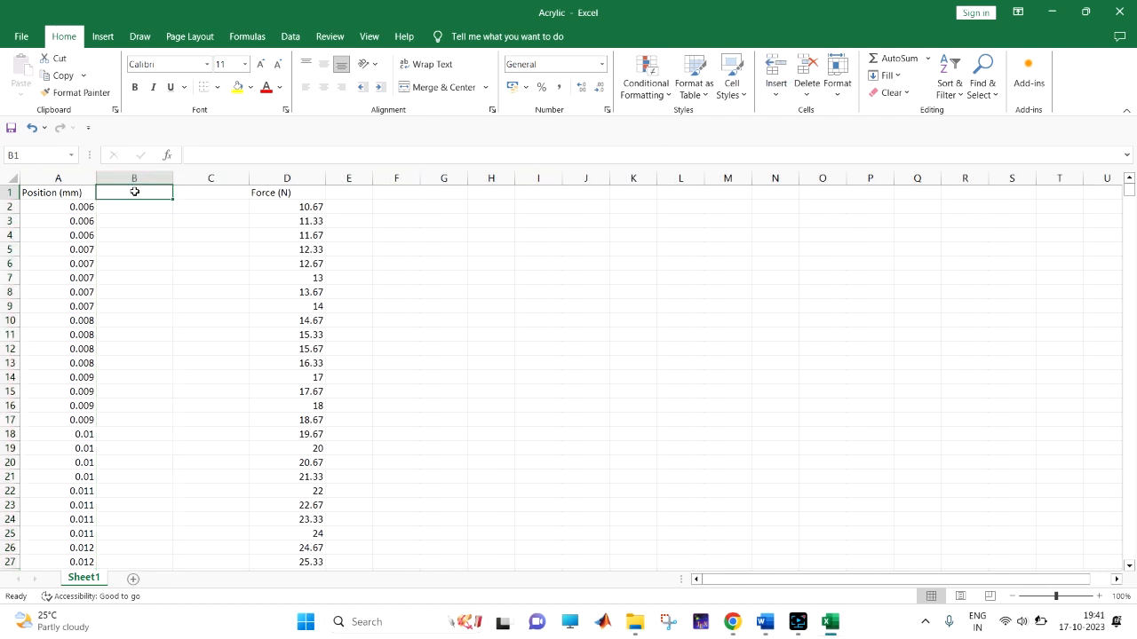
pyautogui.write('absolu')
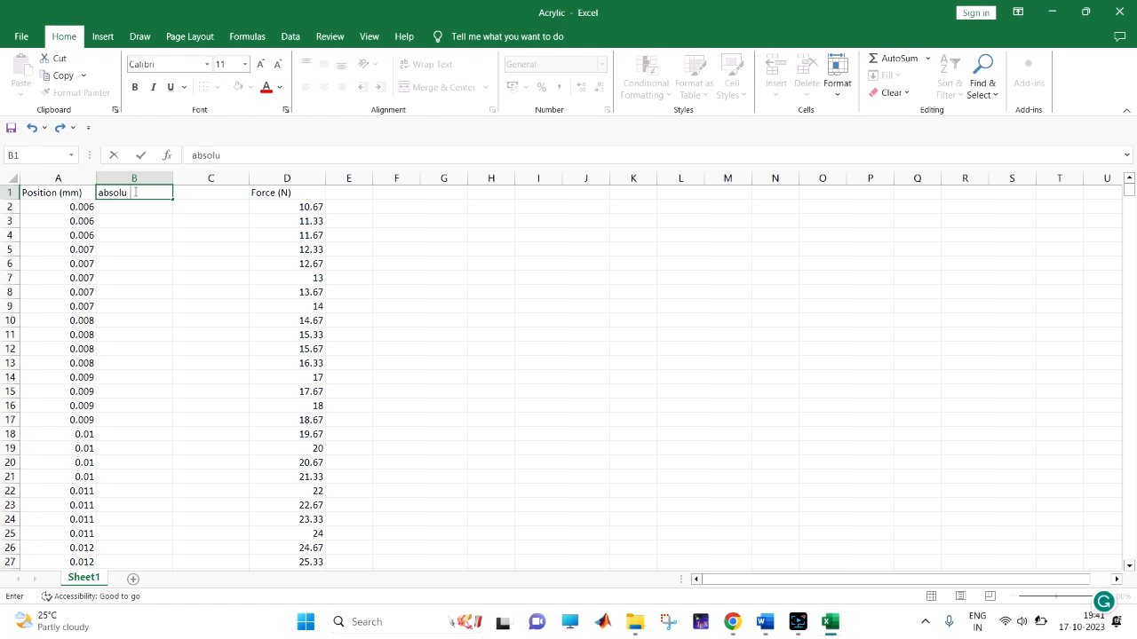
pyautogui.write('te position (mm')
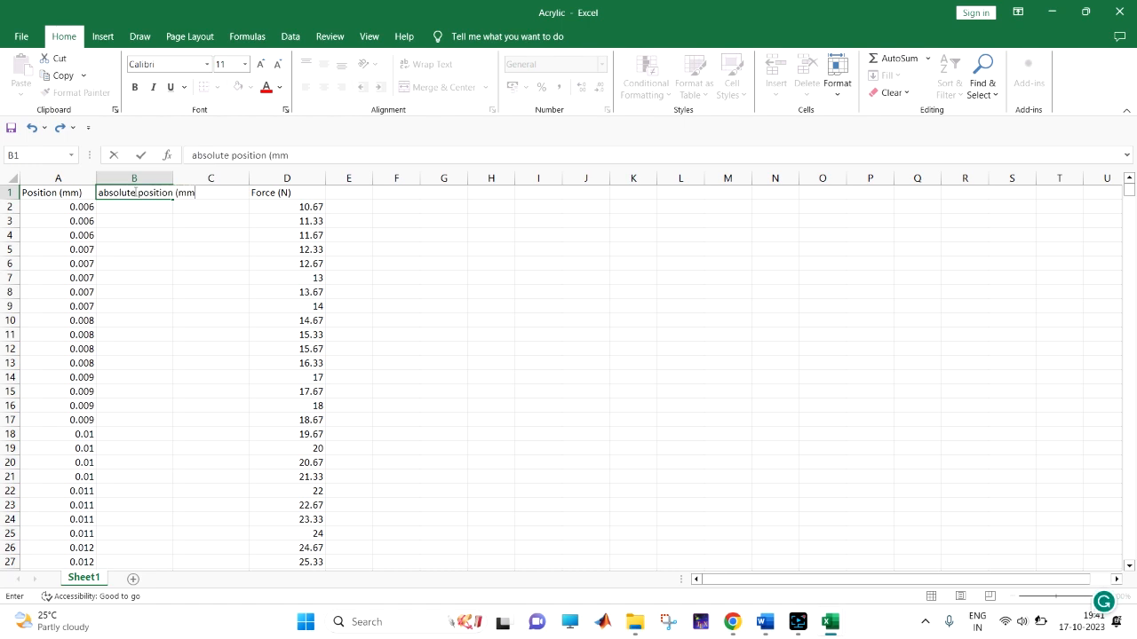
pyautogui.write(')')
pyautogui.click(150, 221)
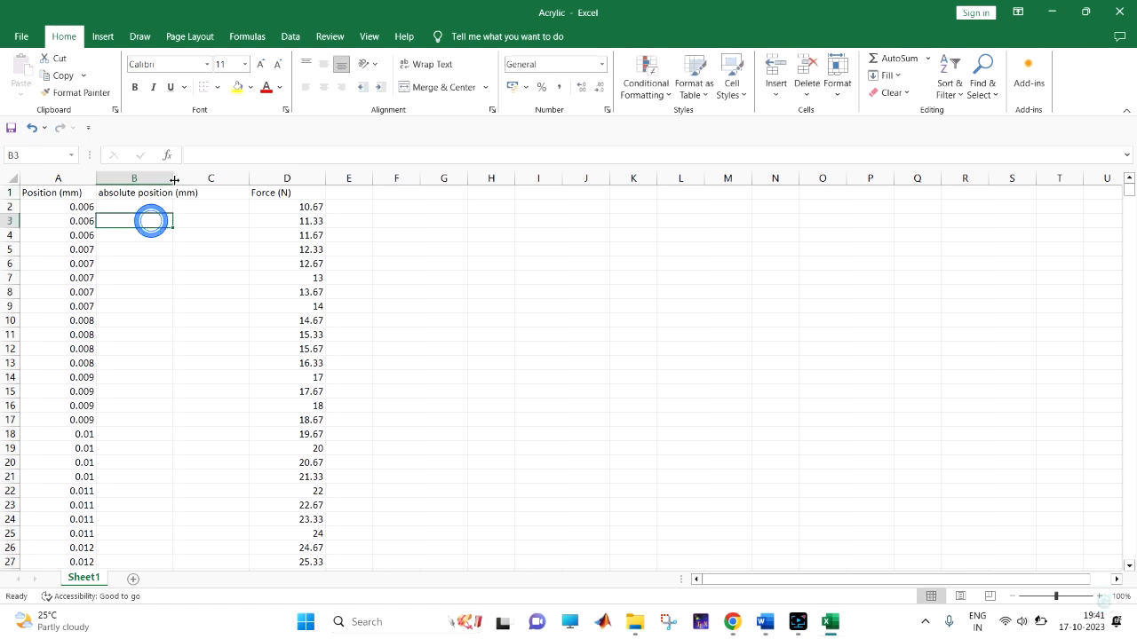
pyautogui.moveTo(175, 180); pyautogui.dragTo(193, 179)
pyautogui.click(112, 192)
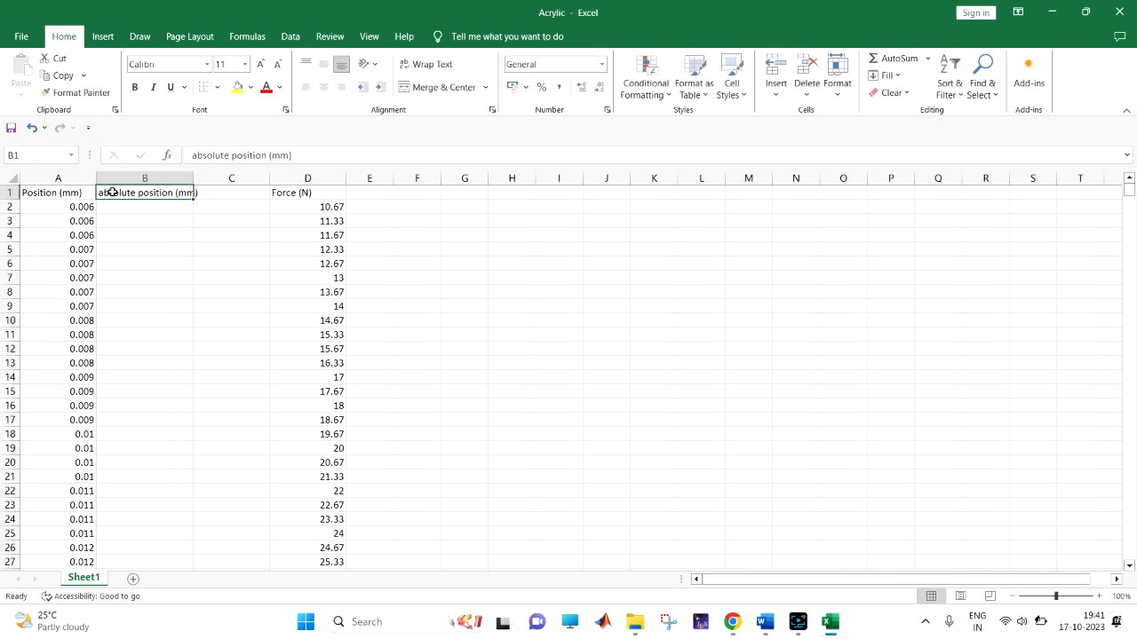
pyautogui.doubleClick(200, 164)
pyautogui.write('Absolute')
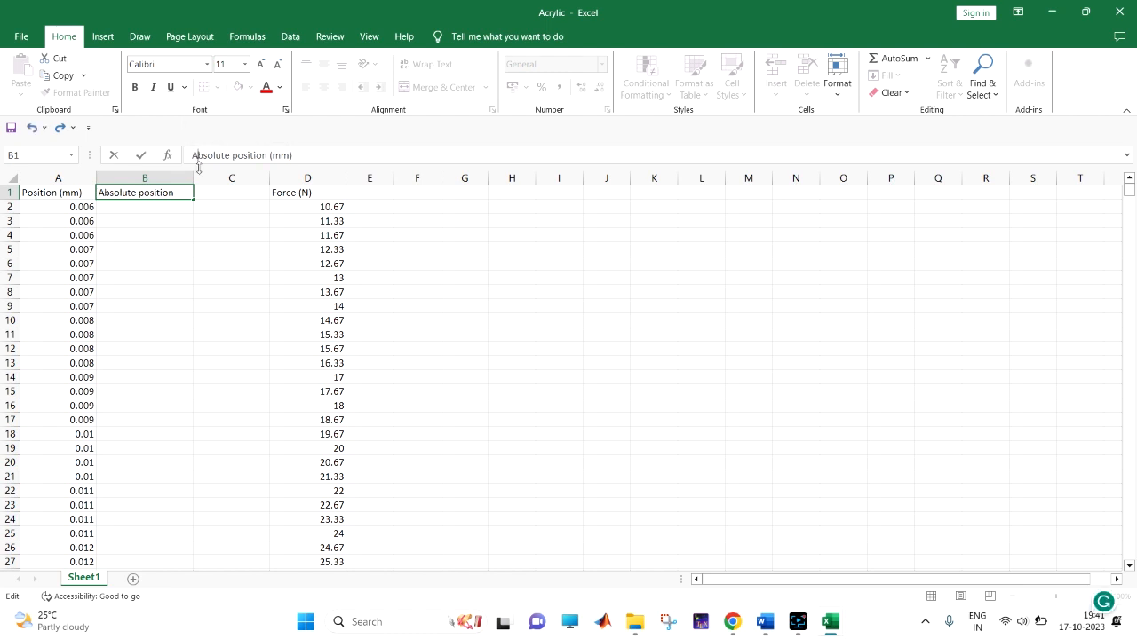
# Step: Enter the header "Corrected position (mm)" in C1 and widen column C
pyautogui.click(229, 193)
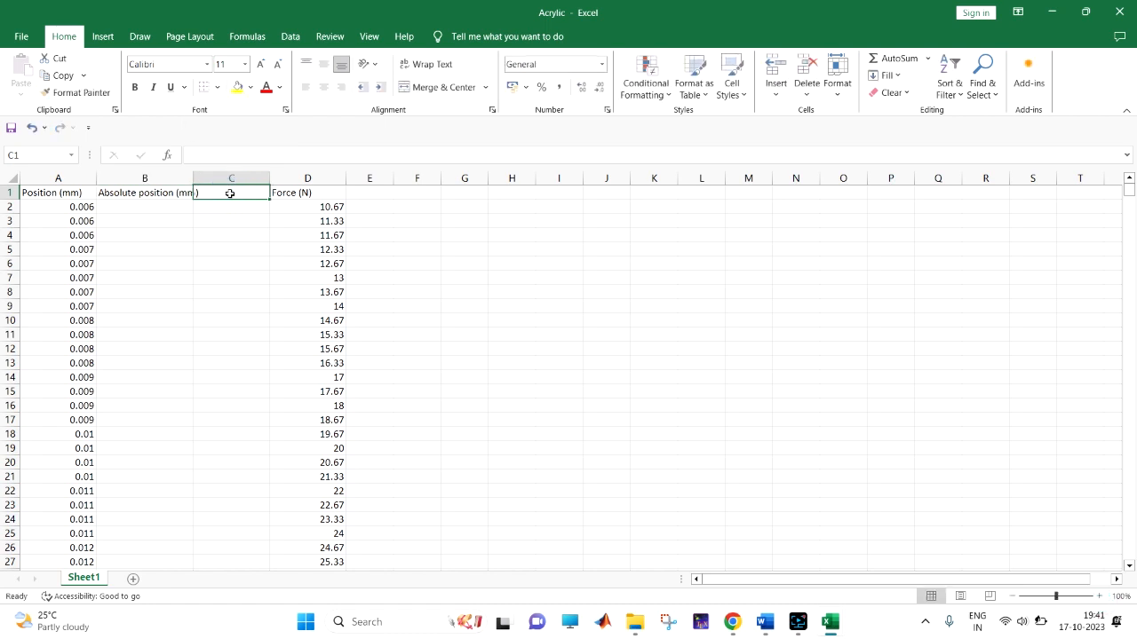
pyautogui.write('Corre')
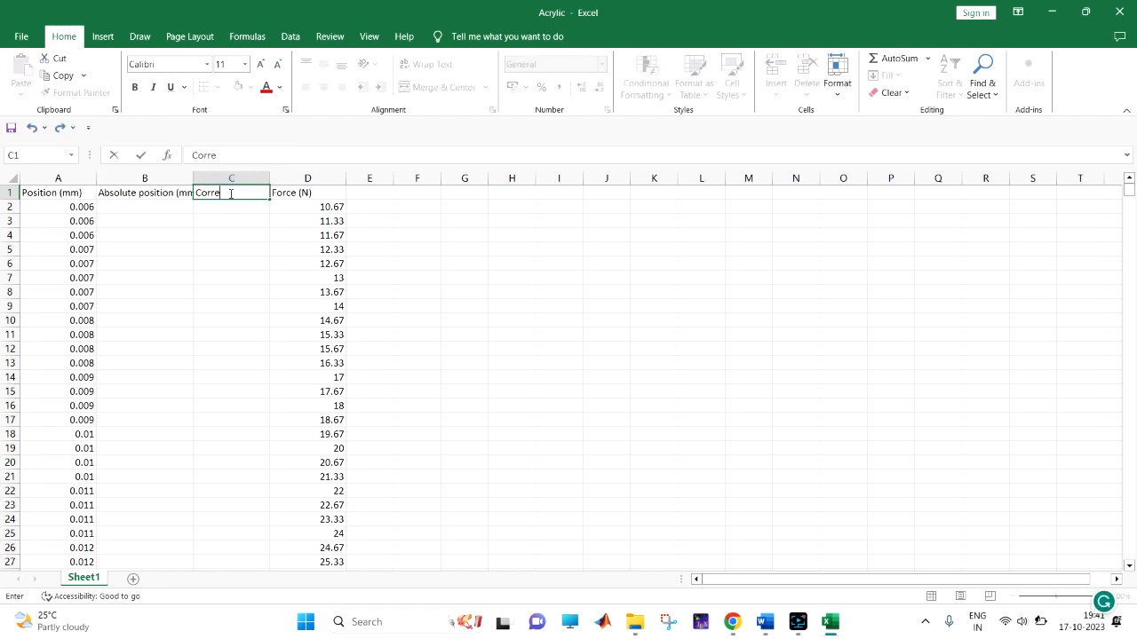
pyautogui.write('cted posi')
pyautogui.write('tion (mm')
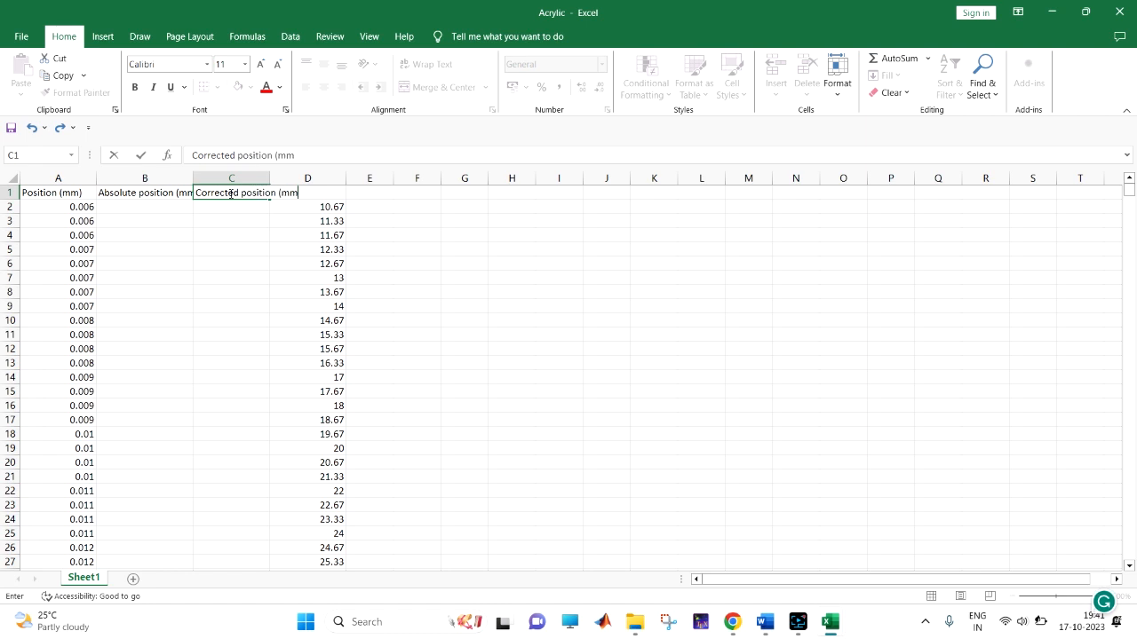
pyautogui.write(')')
pyautogui.click(185, 239)
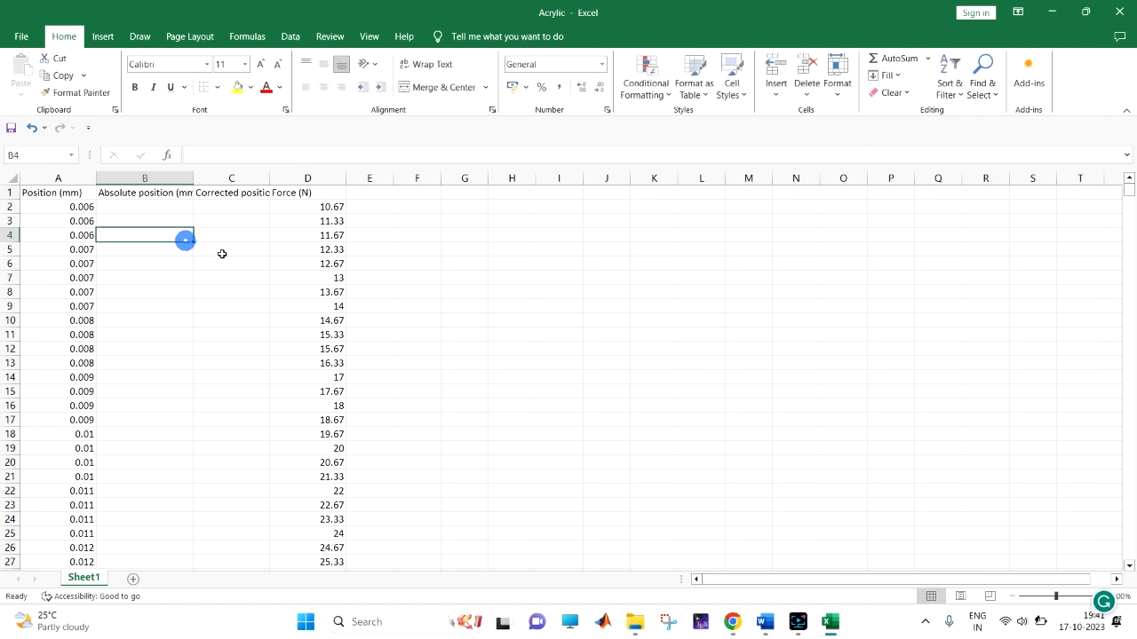
pyautogui.moveTo(270, 181); pyautogui.dragTo(294, 181)
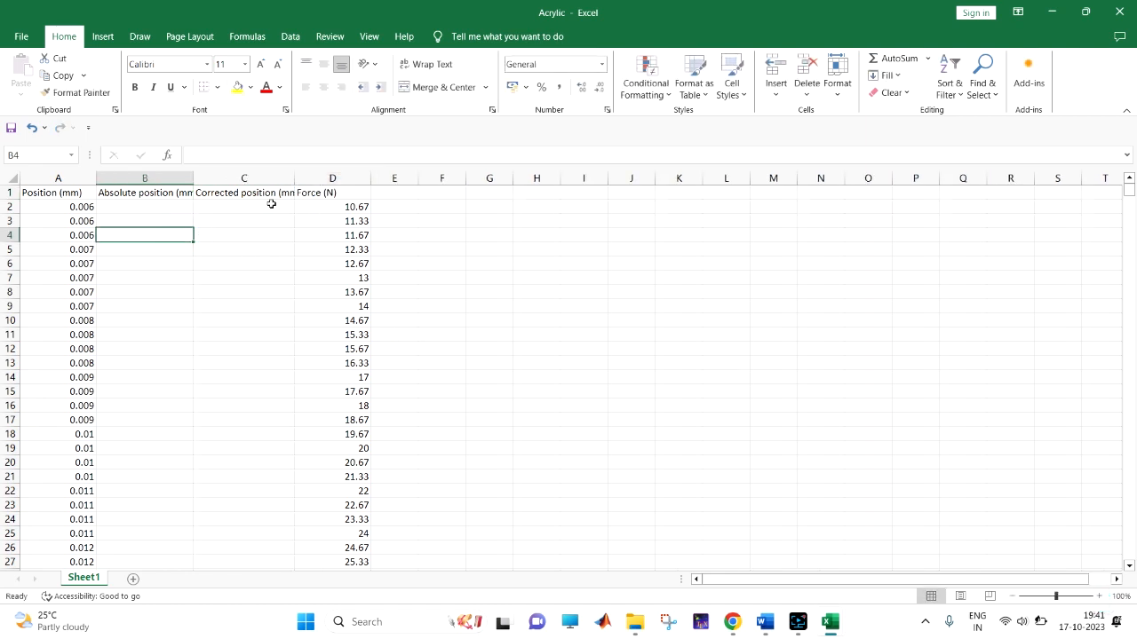
# Step: Calculate the absolute position in B2 as =A2-0.006 and fill the formula down column B
pyautogui.click(143, 207)
pyautogui.write('=')
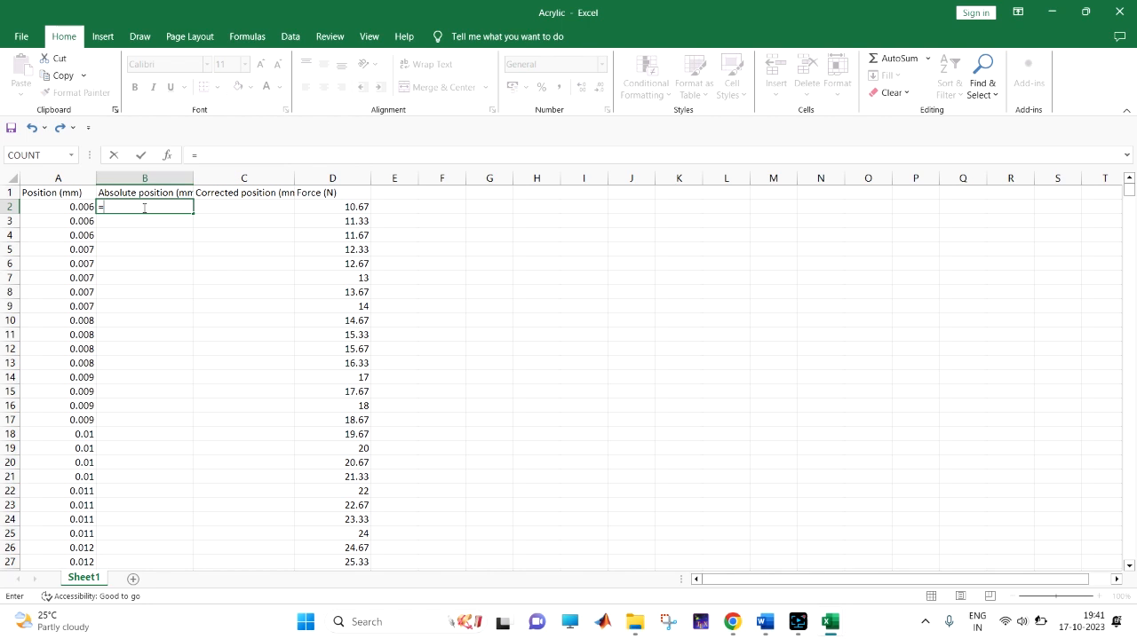
pyautogui.click(69, 207)
pyautogui.write('-0')
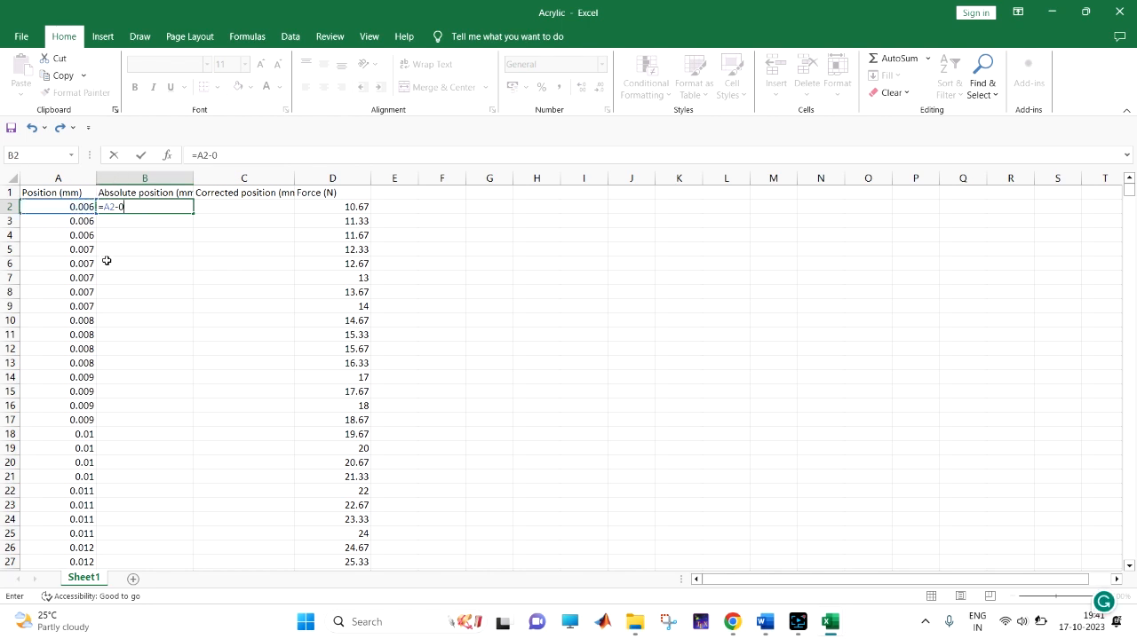
pyautogui.write('.006')
pyautogui.press('Return')
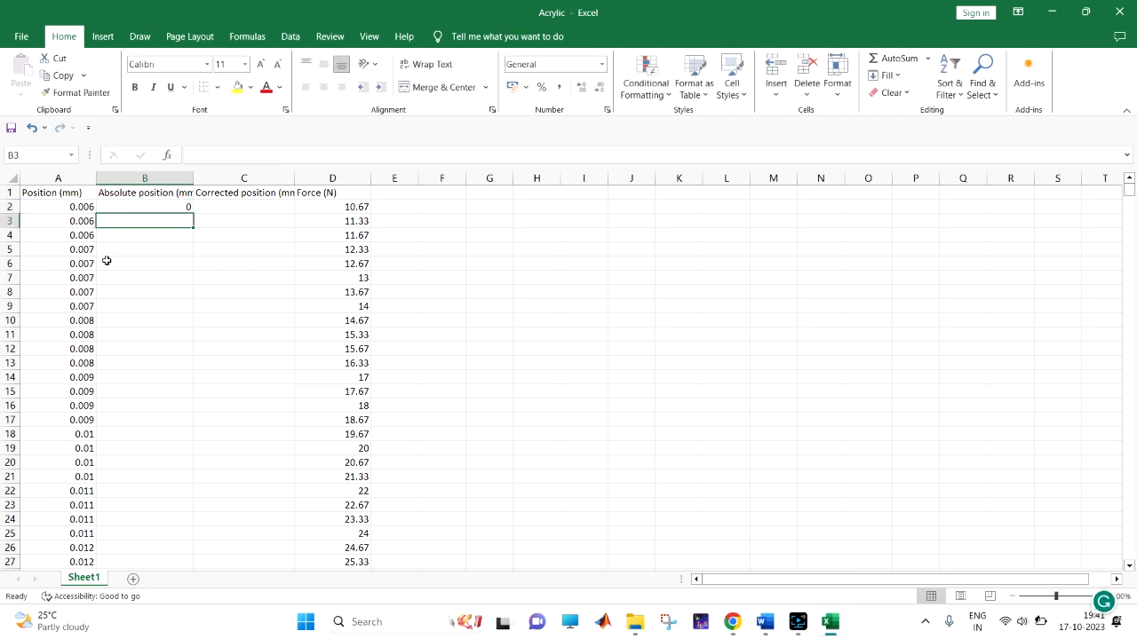
pyautogui.click(170, 208)
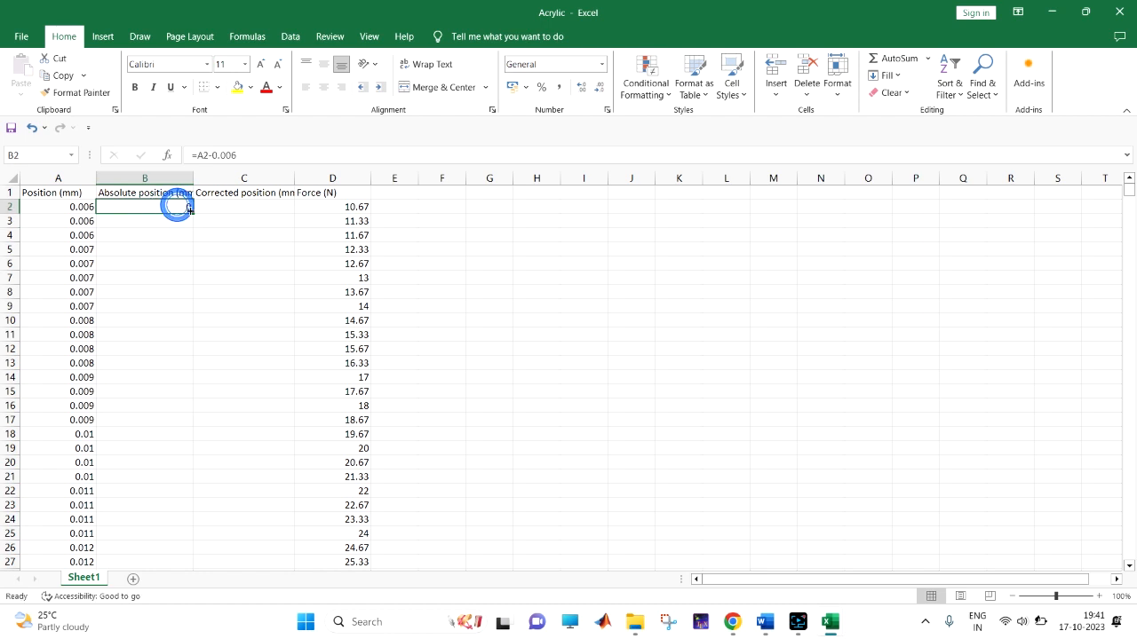
pyautogui.doubleClick(192, 213)
# Step: Calculate the corrected position in C2 as =B2-(7.96*10^-5)*D2 and fill the formula down column C
pyautogui.click(213, 203)
pyautogui.write('=')
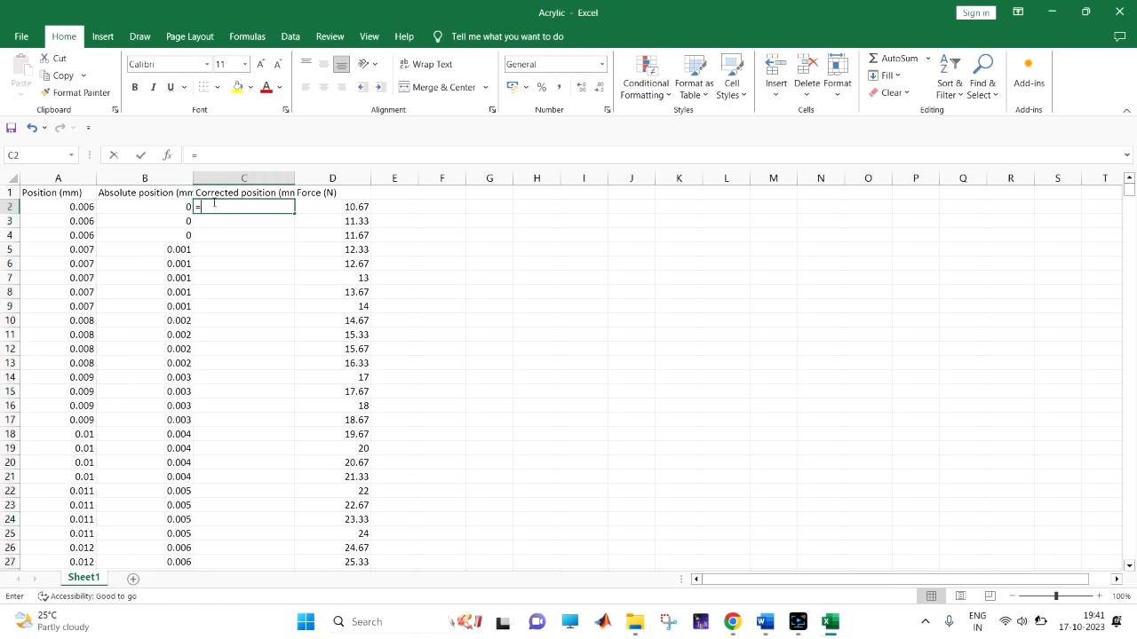
pyautogui.moveTo(170, 210); pyautogui.dragTo(178, 223)
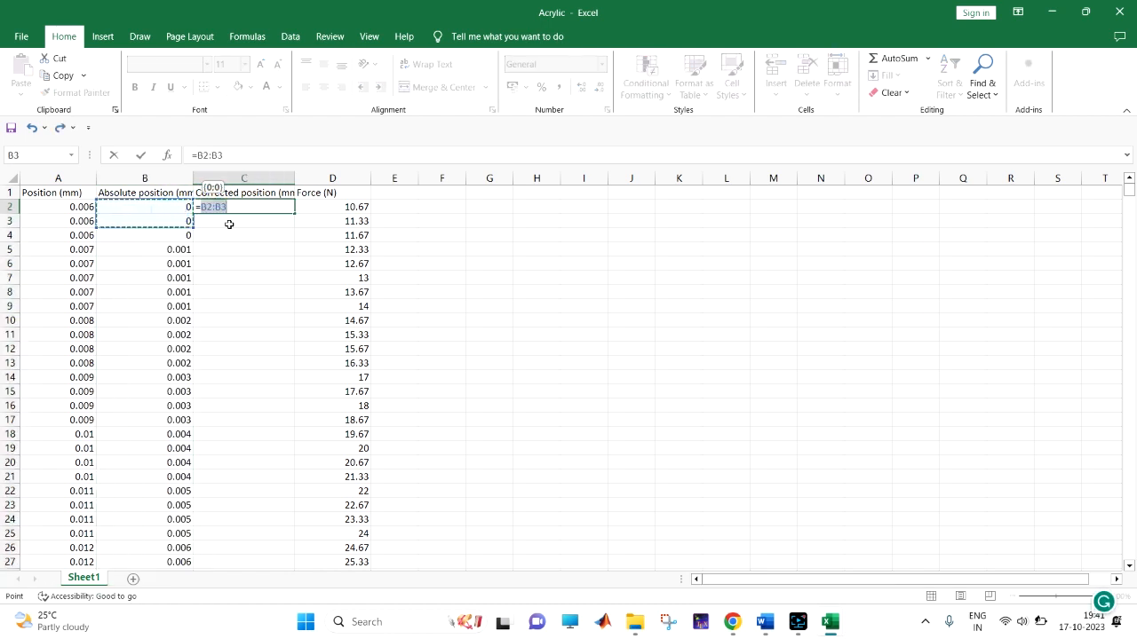
pyautogui.press('BackSpace')
pyautogui.press('BackSpace')
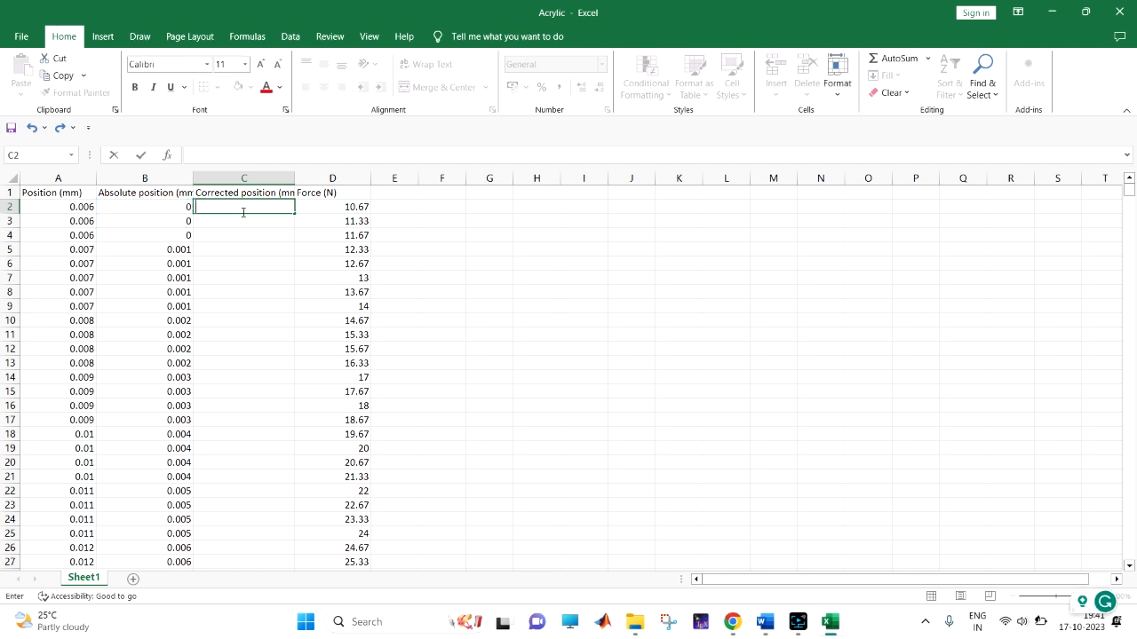
pyautogui.write('=')
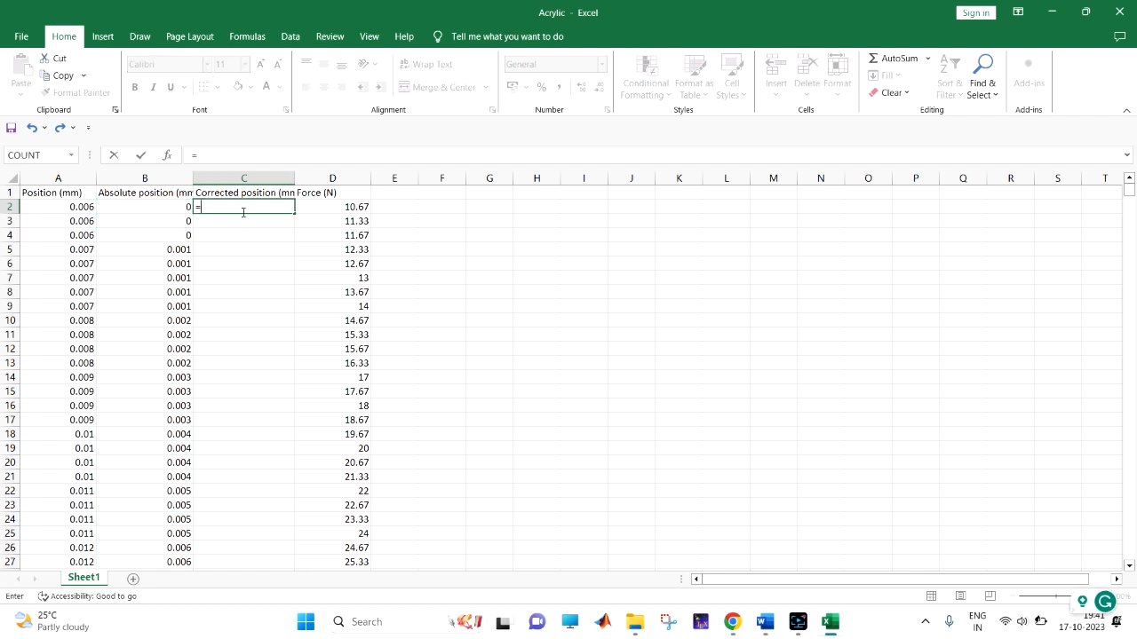
pyautogui.click(184, 206)
pyautogui.write('-(7.96*10^-5)*')
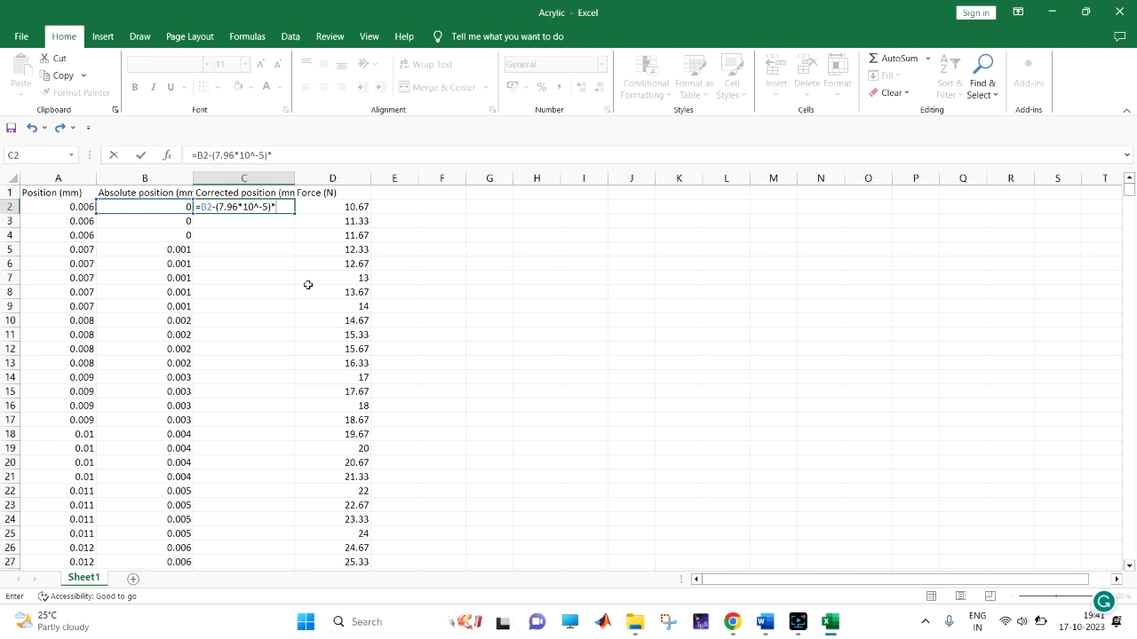
pyautogui.click(328, 207)
pyautogui.press('Return')
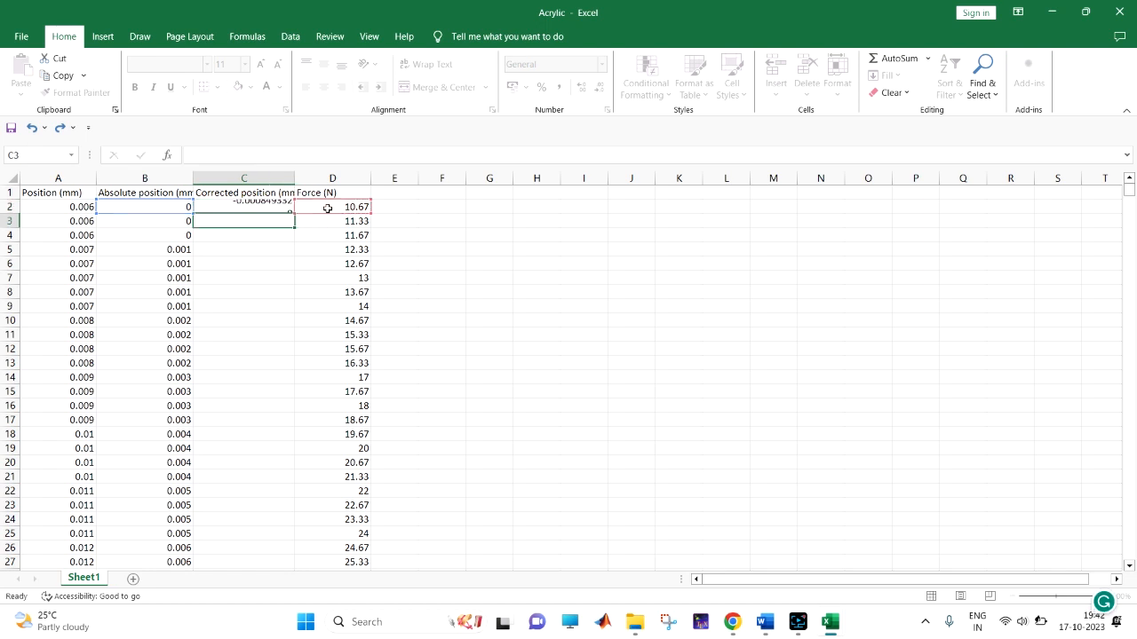
pyautogui.click(281, 208)
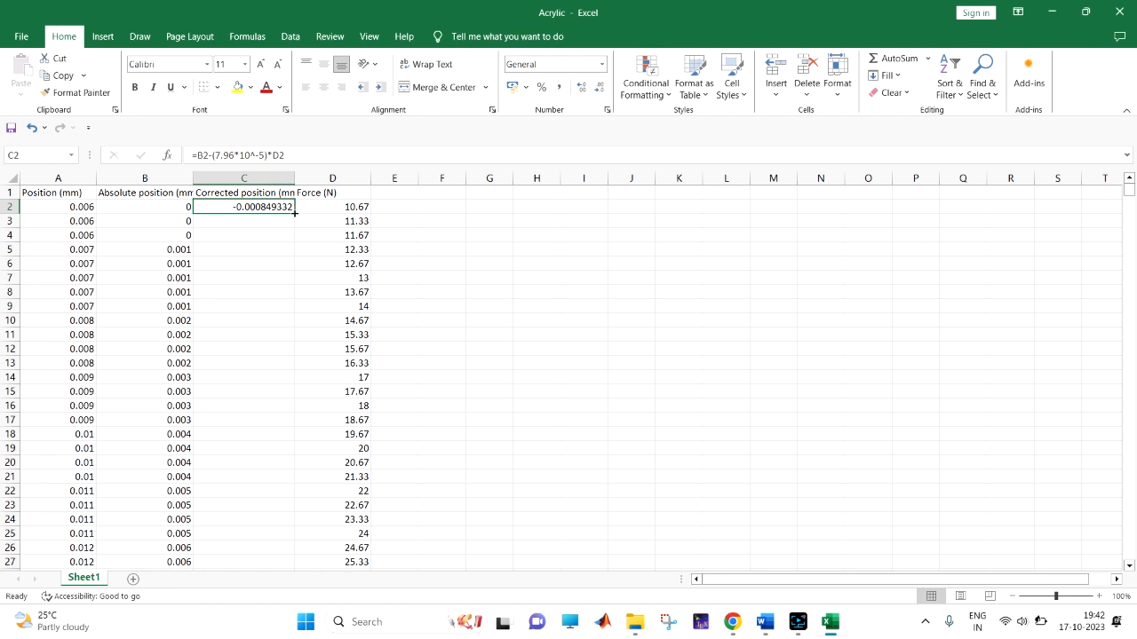
pyautogui.doubleClick(294, 214)
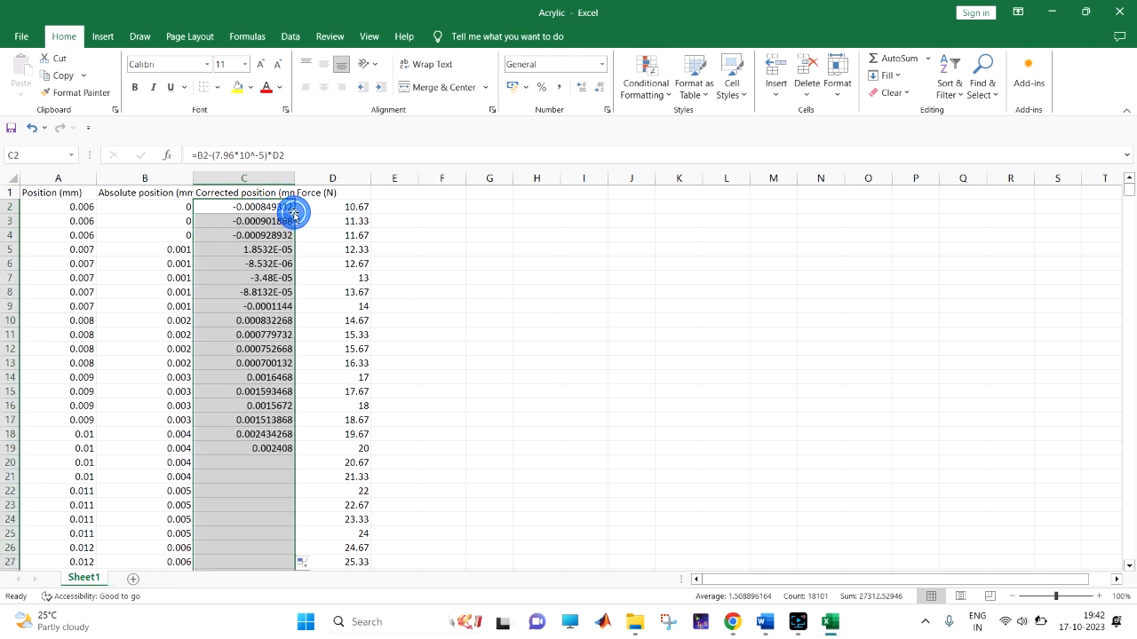
# Step: Enter the header "Stress (Mpa)" in F1
pyautogui.click(444, 194)
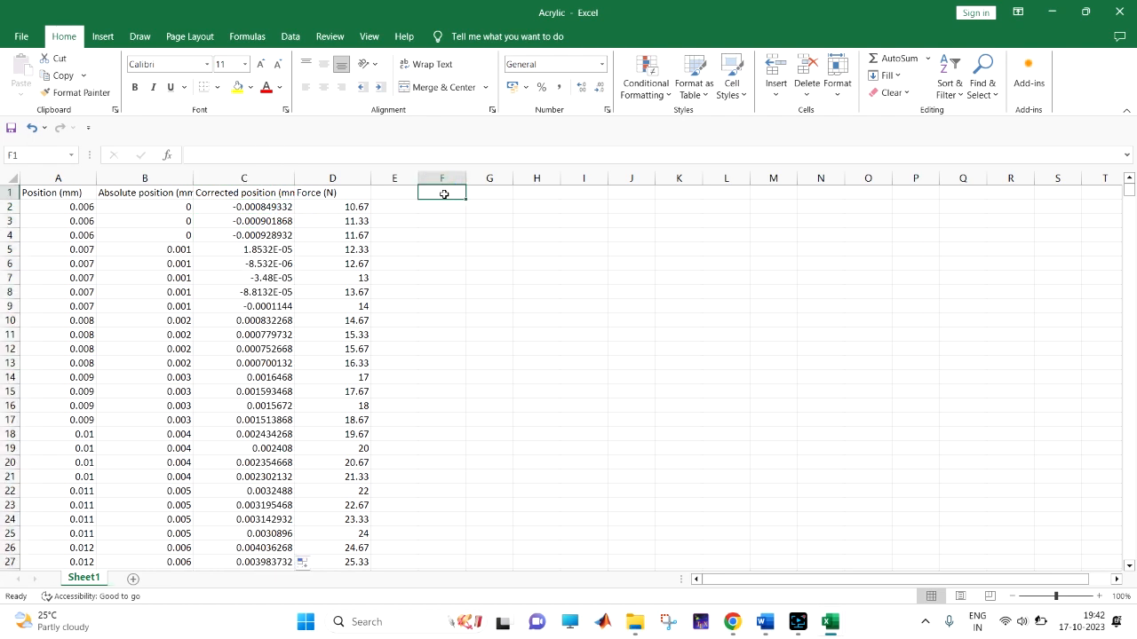
pyautogui.click(444, 194)
pyautogui.write('Str')
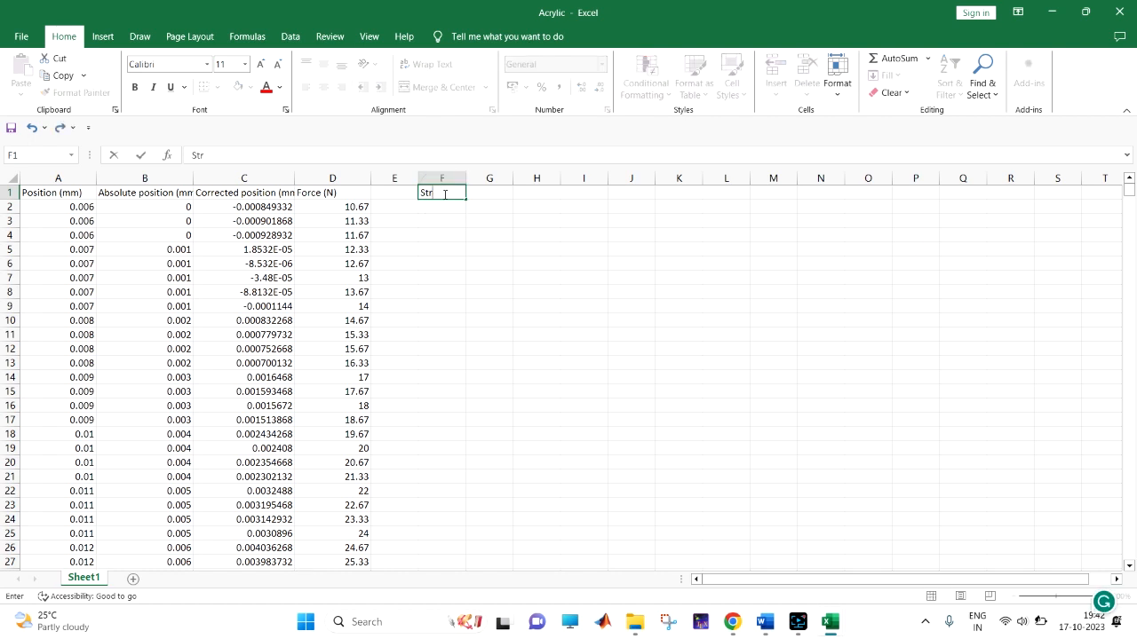
pyautogui.write('ssess (Mpa')
pyautogui.press('Return')
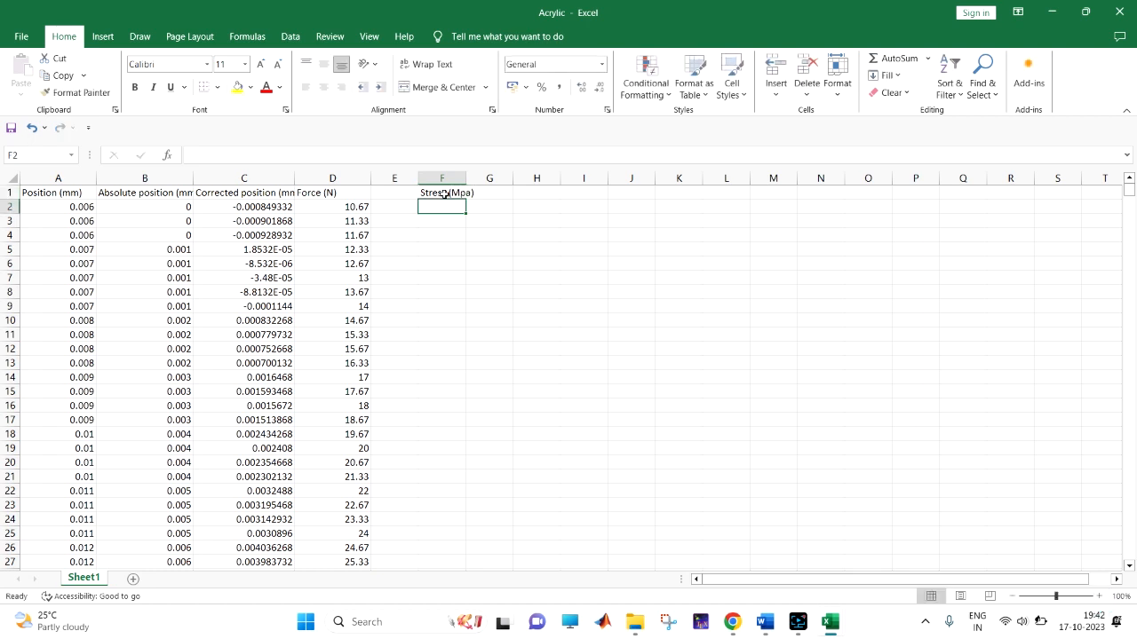
# Step: Calculate the stress in F2 from the force with the formula =D2/(8*8)
pyautogui.write('=')
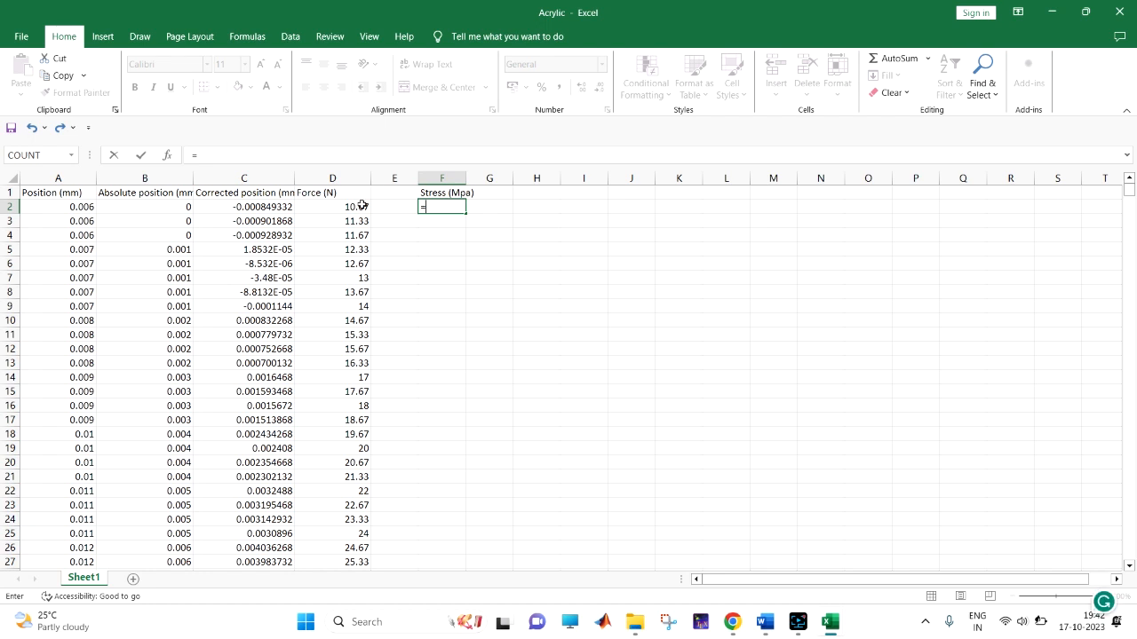
pyautogui.click(358, 207)
pyautogui.write('/')
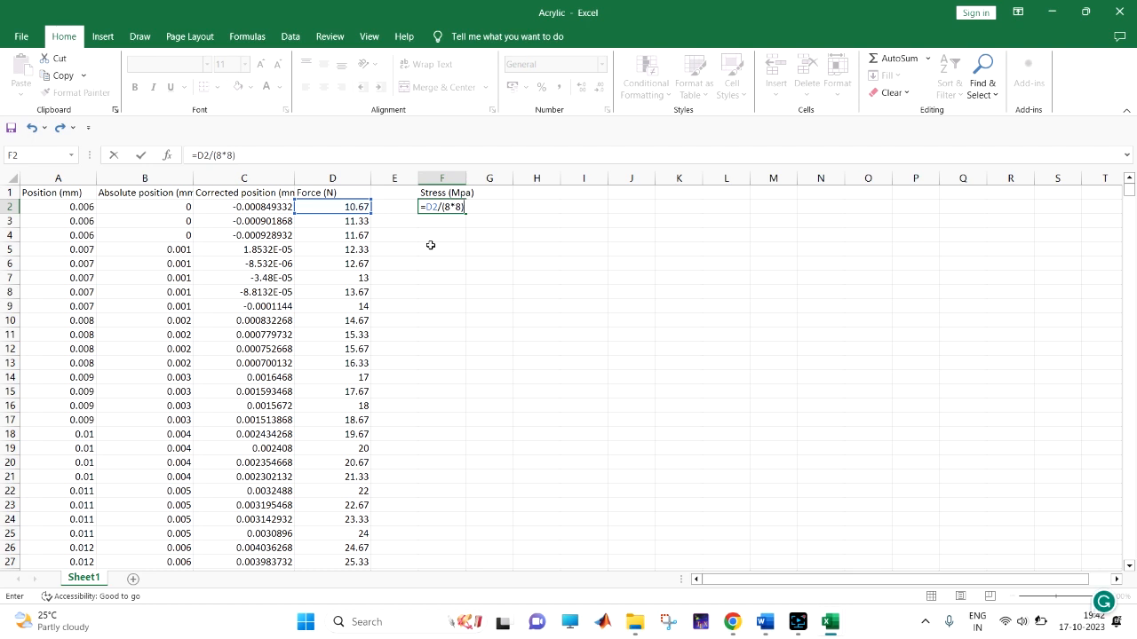
pyautogui.write('(8*8)')
pyautogui.press('Return')
pyautogui.click(453, 206)
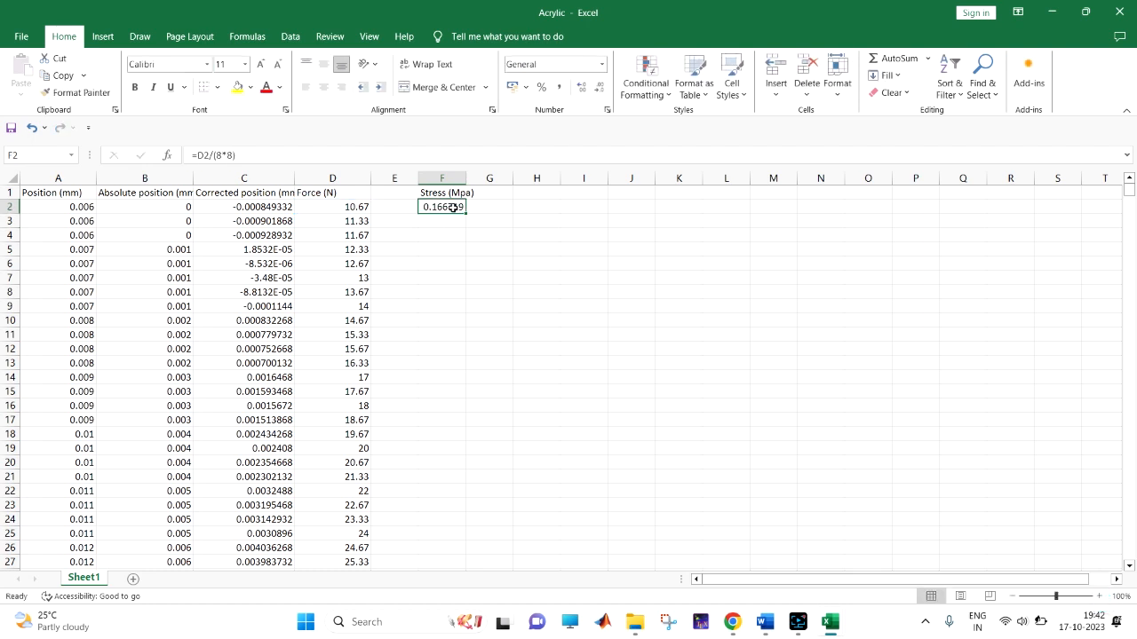
pyautogui.click(465, 213)
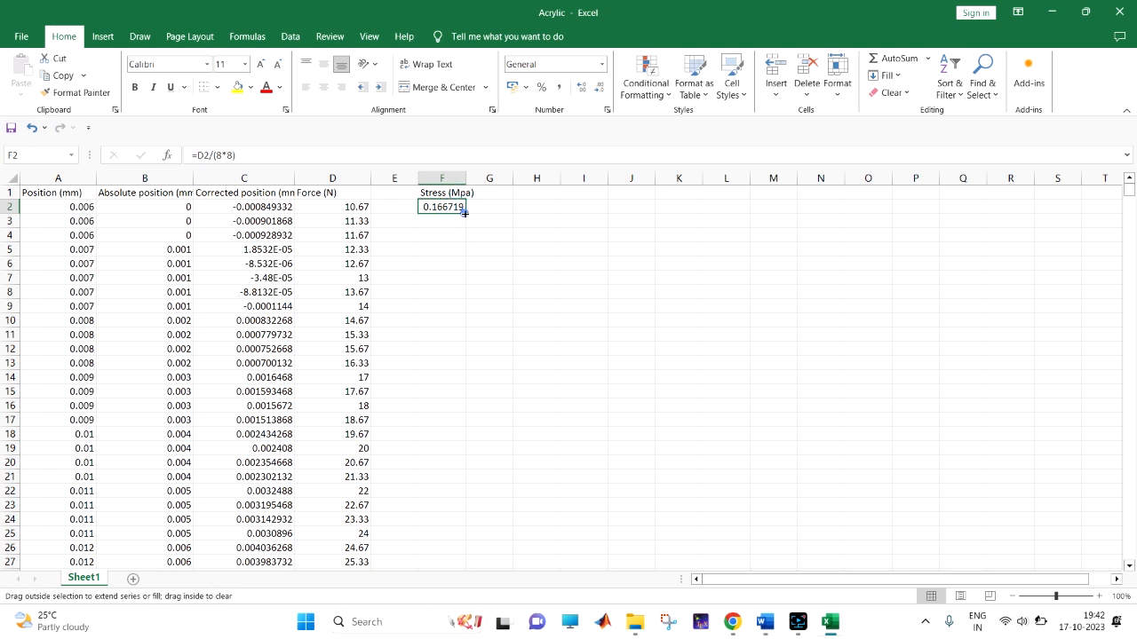
# Step: Delete the blank column E beside Force (N) and fill the stress formula in E2 down the column
pyautogui.click(399, 178)
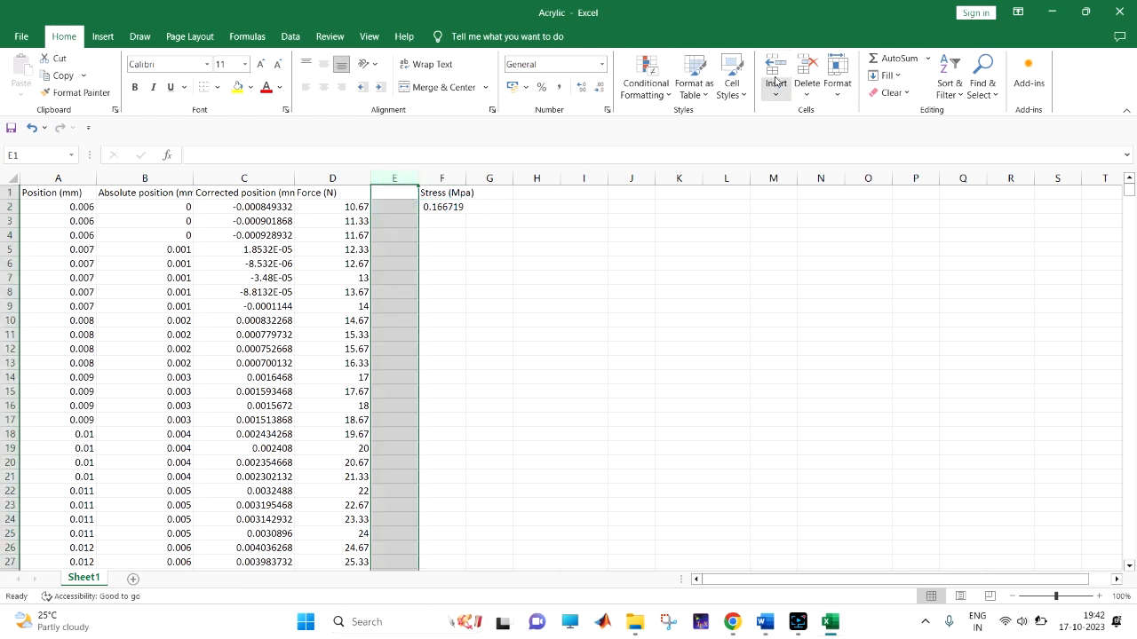
pyautogui.click(806, 71)
pyautogui.click(410, 210)
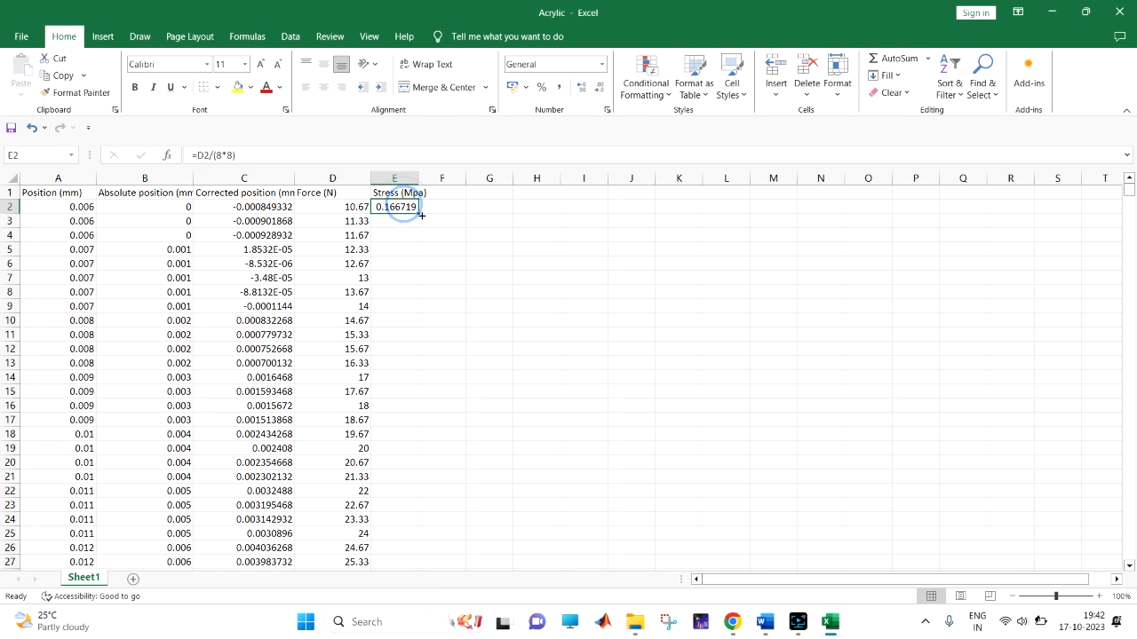
pyautogui.doubleClick(420, 215)
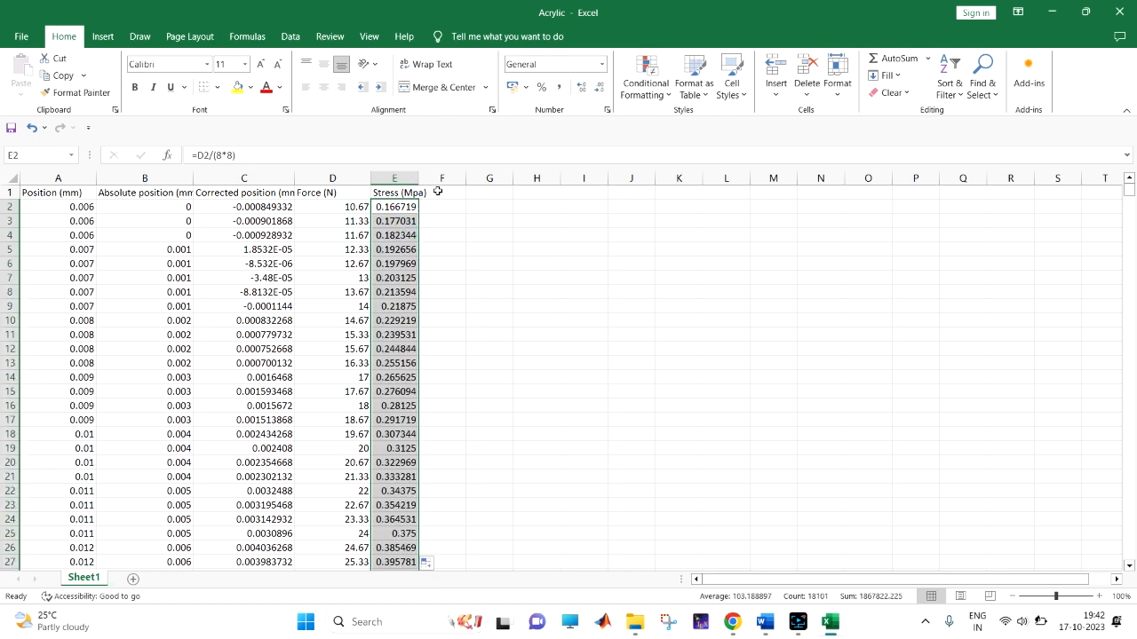
# Step: Fit the width of the Stress (Mpa) column to its contents and enter the header "Strain (mm)" in F1
pyautogui.doubleClick(419, 178)
pyautogui.click(475, 194)
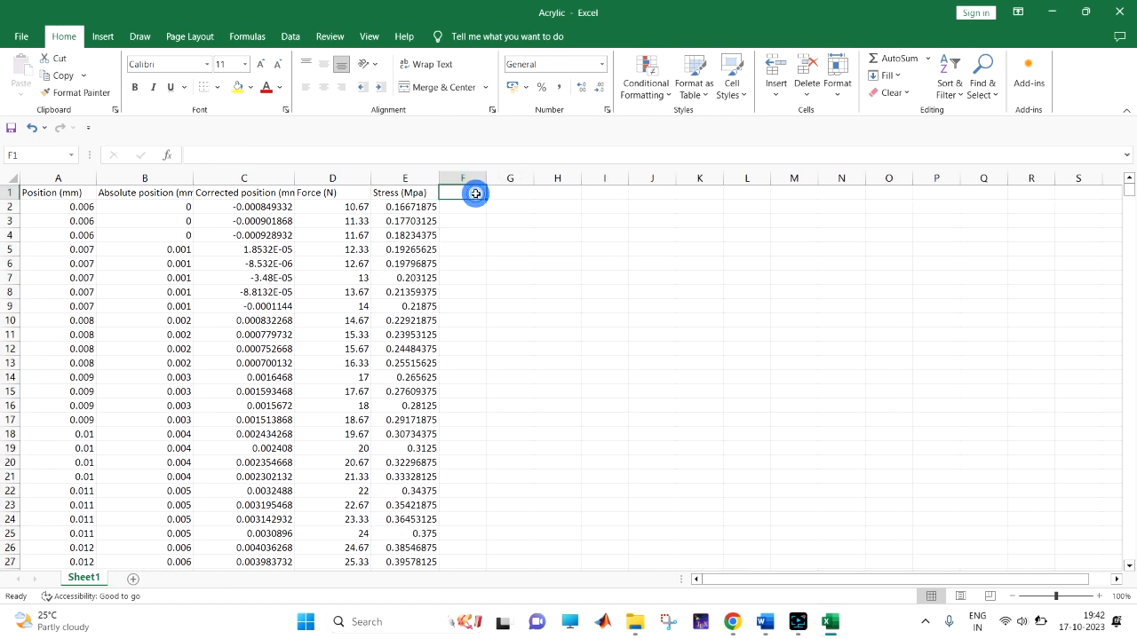
pyautogui.write('Stra')
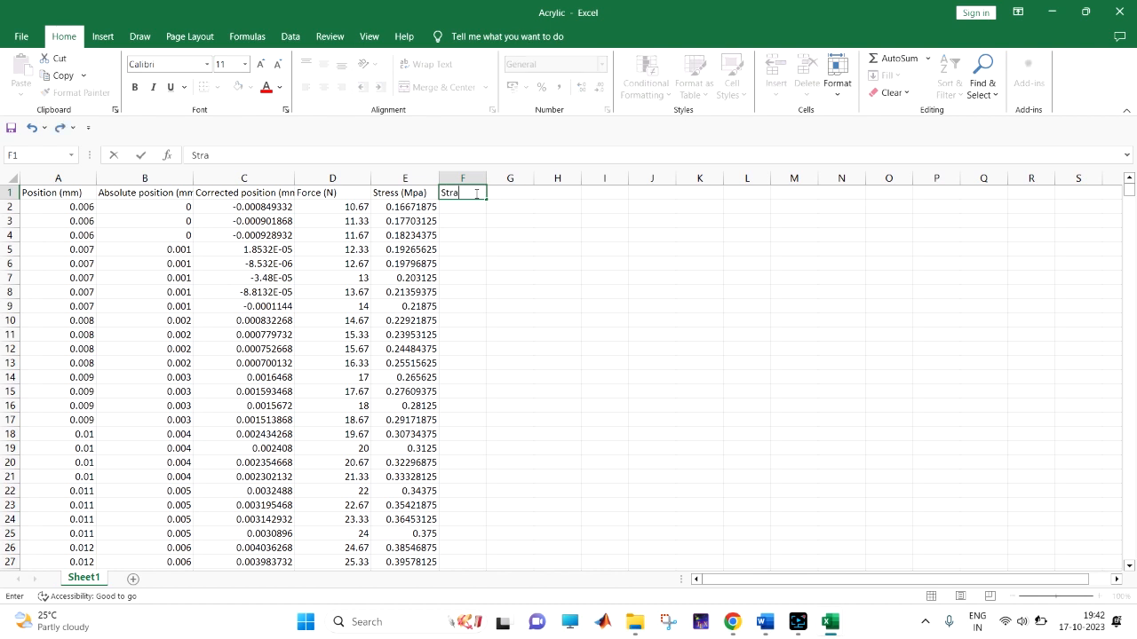
pyautogui.write('in (mm')
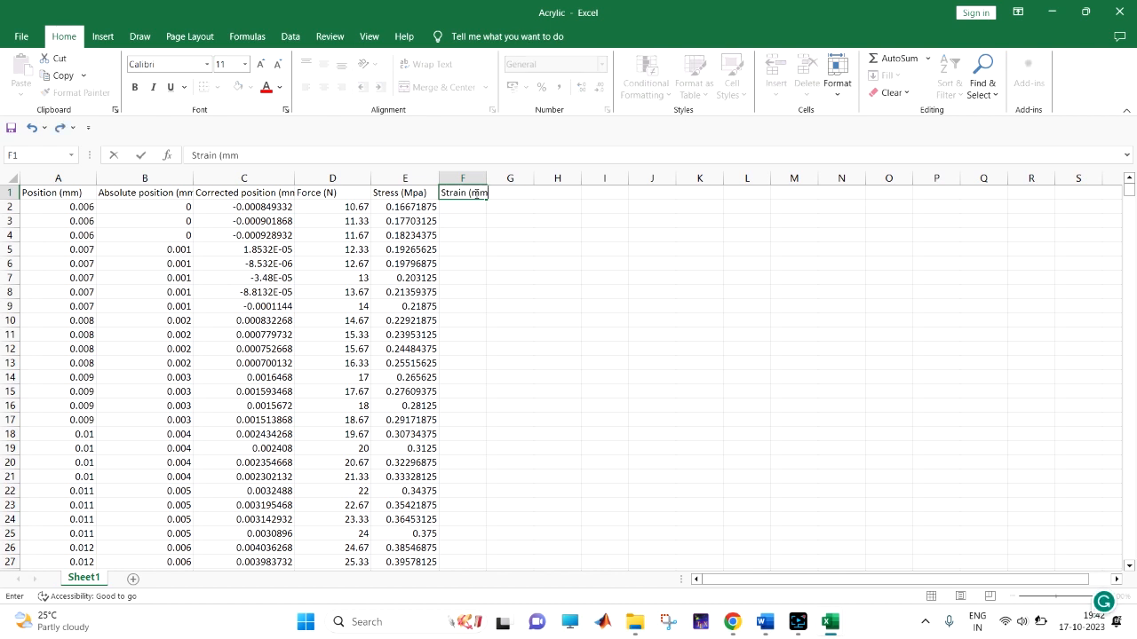
pyautogui.write(')')
# Step: Calculate the strain in F2 as =C2/(7.89) and fill the formula down column F
pyautogui.click(458, 205)
pyautogui.write('=')
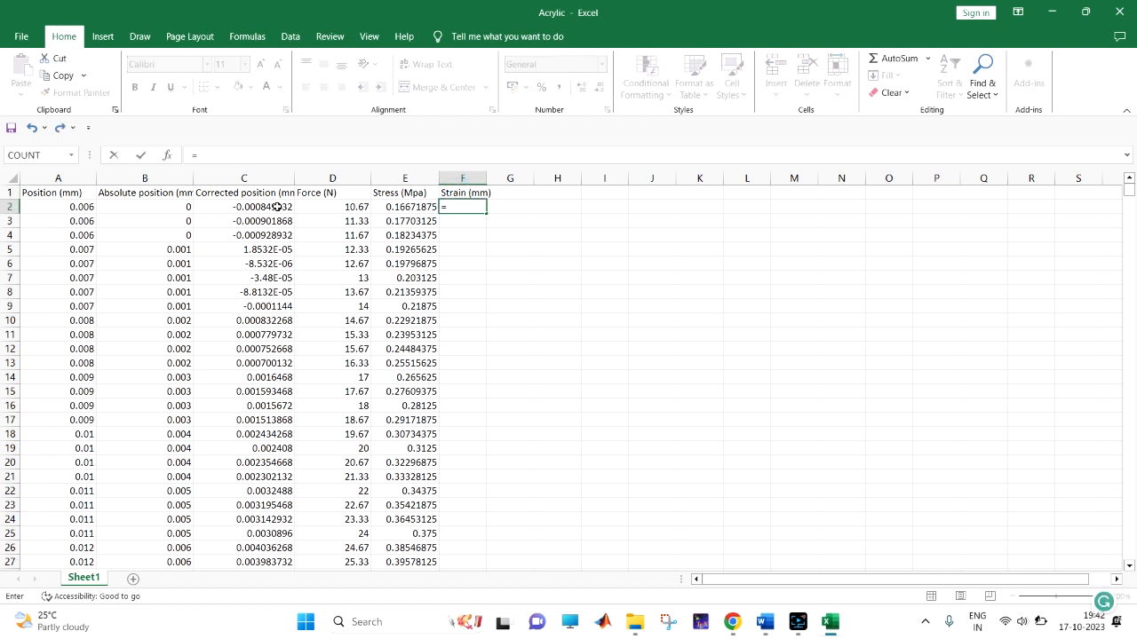
pyautogui.click(268, 207)
pyautogui.write('/')
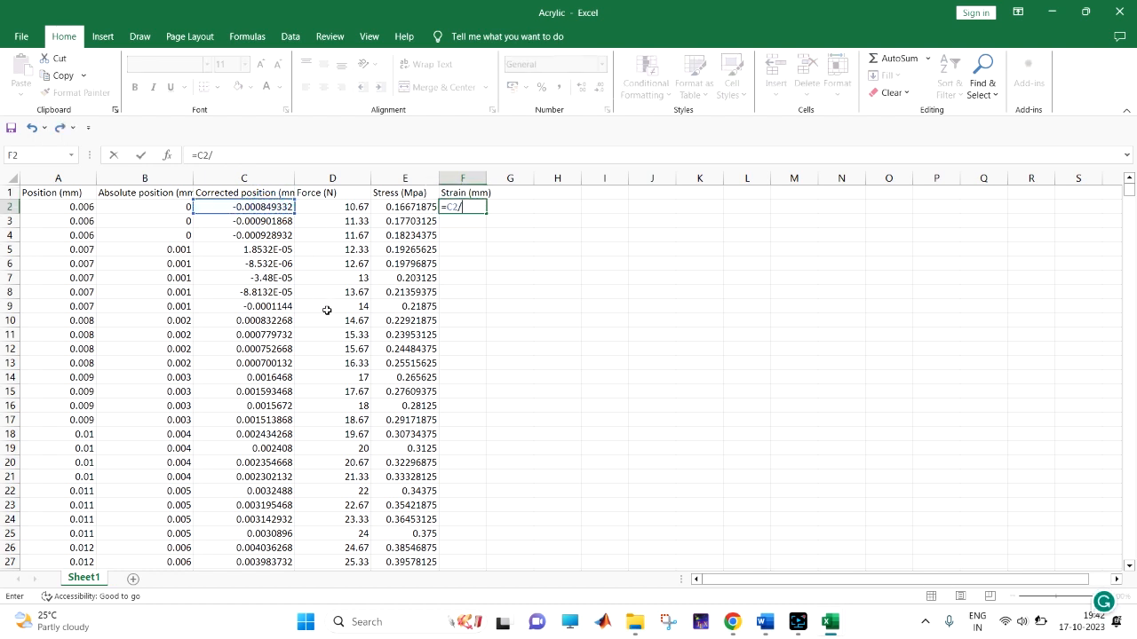
pyautogui.write('(7.89)')
pyautogui.press('Return')
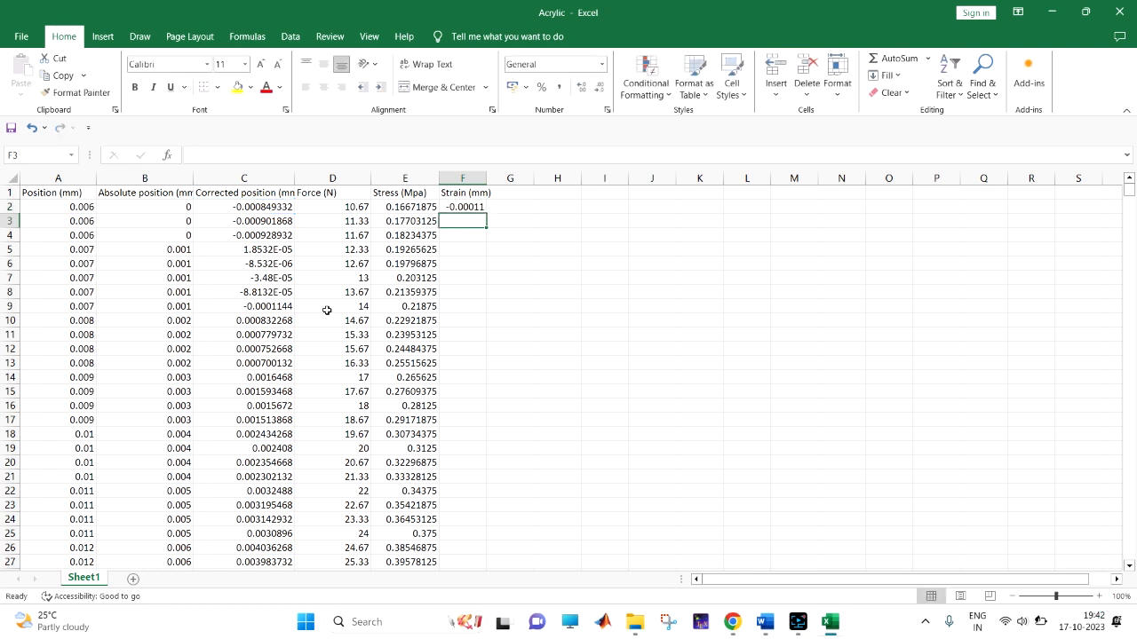
pyautogui.click(475, 208)
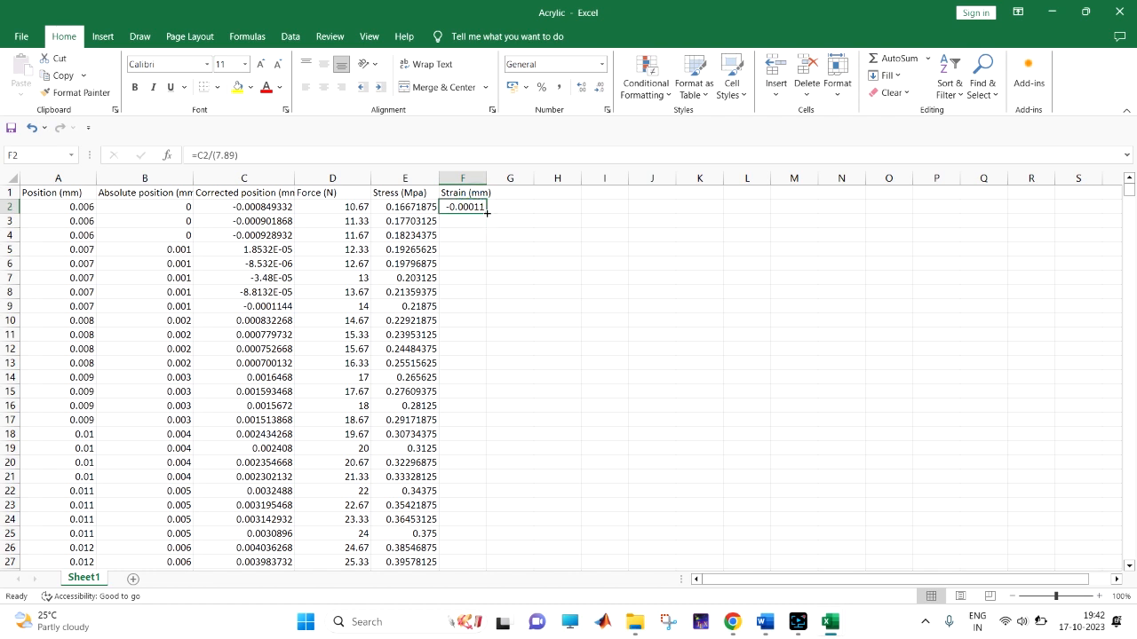
pyautogui.doubleClick(485, 214)
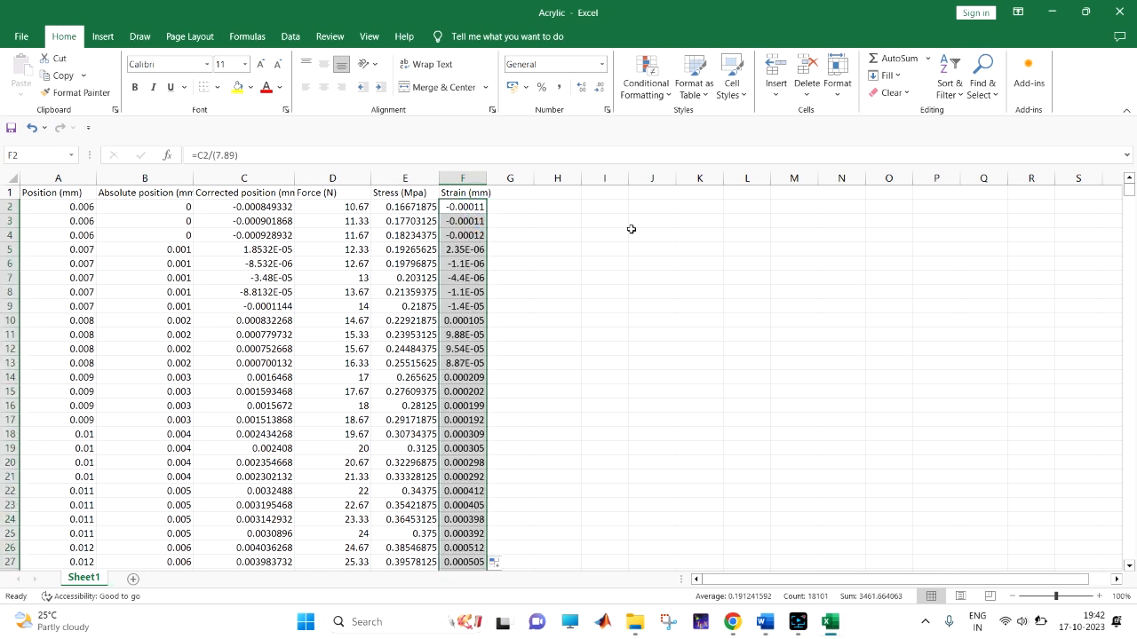
# Step: Insert a blank Scatter with Straight Lines chart beside the data, starting from empty cell I3
pyautogui.click(602, 220)
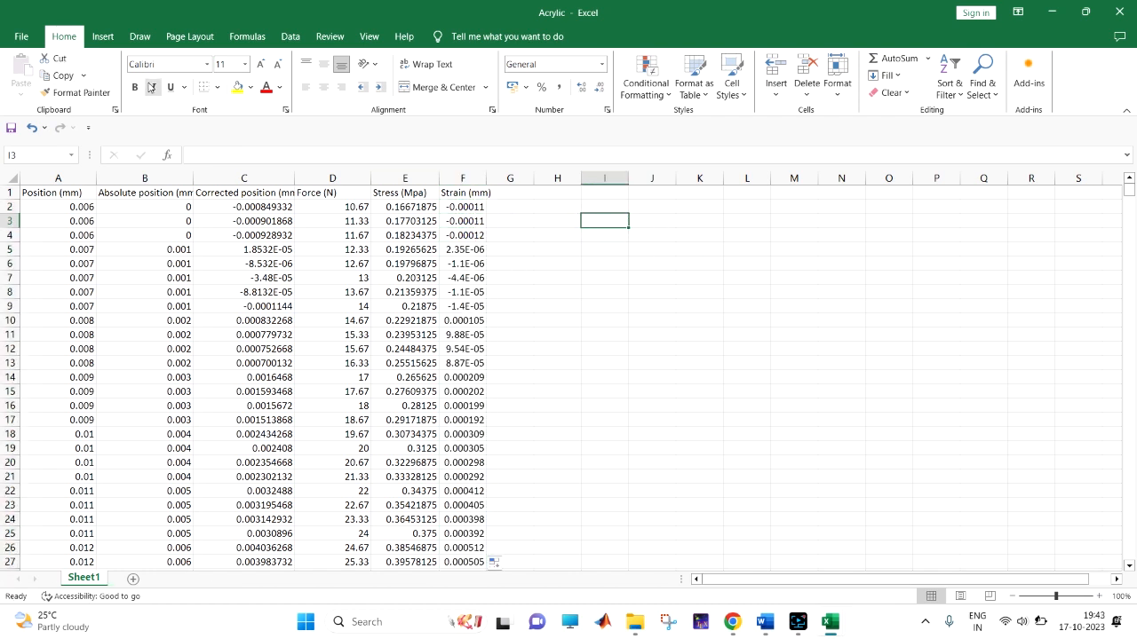
pyautogui.click(612, 219)
pyautogui.click(103, 37)
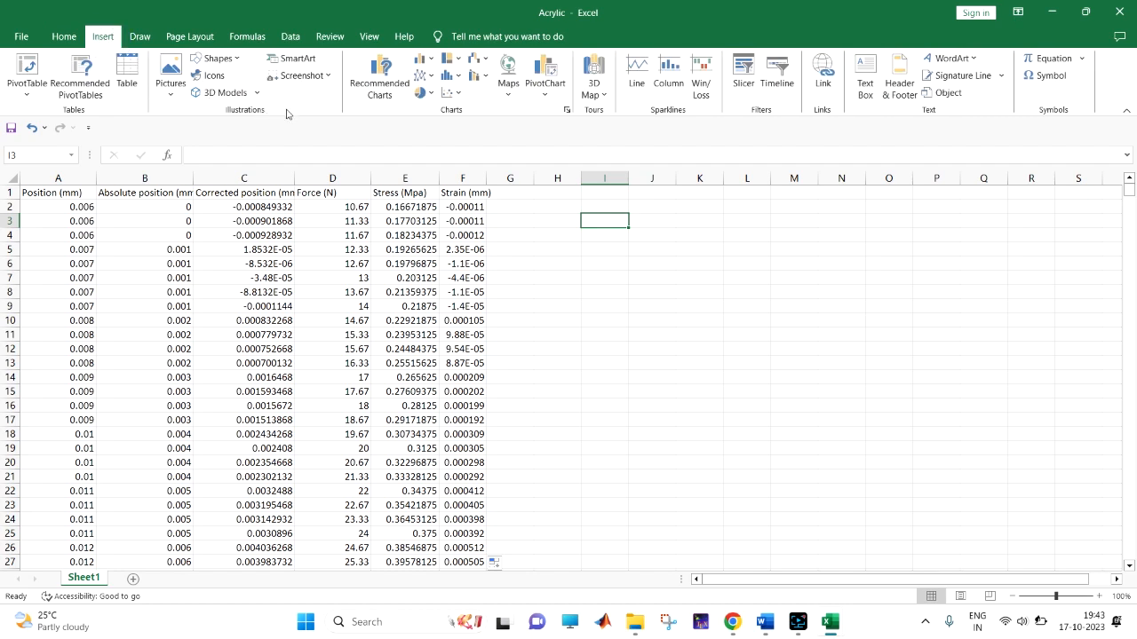
pyautogui.click(447, 92)
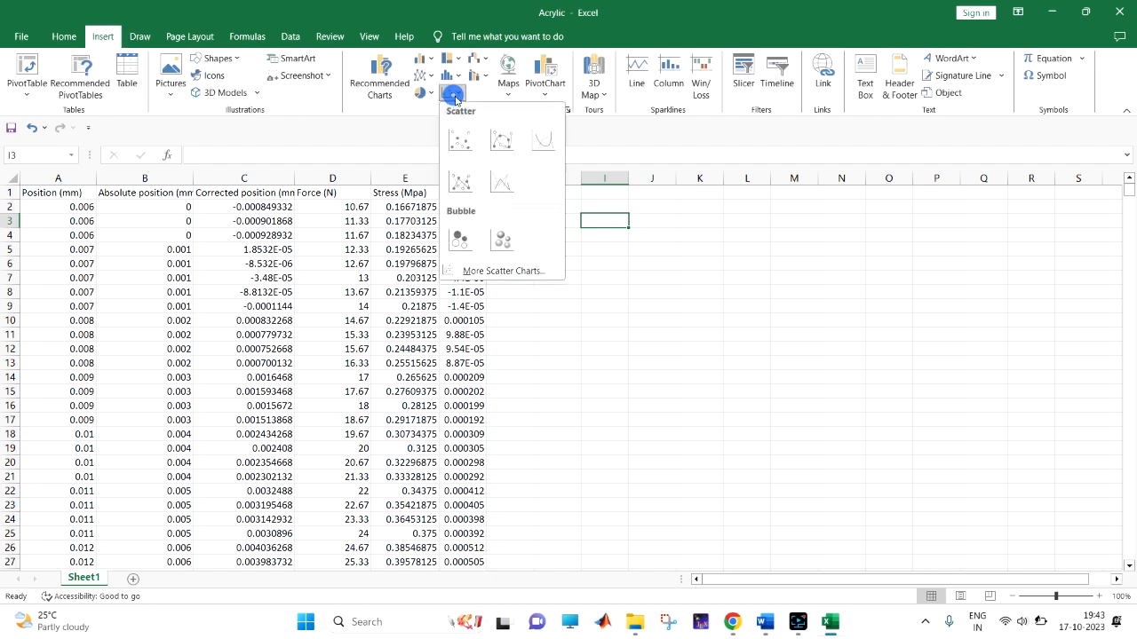
pyautogui.click(508, 187)
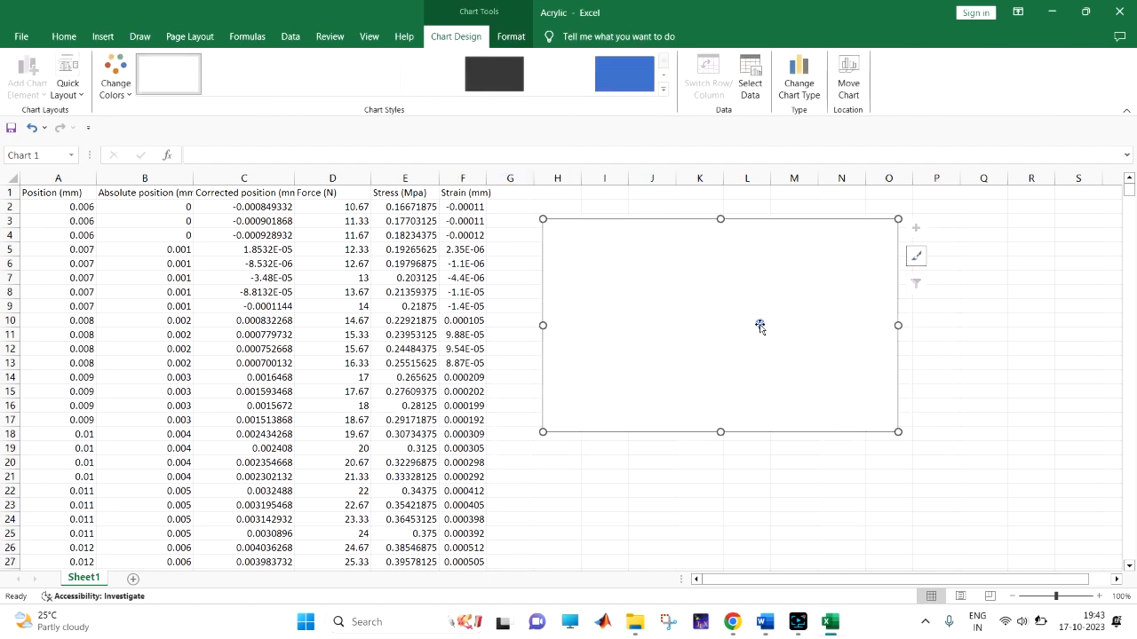
# Step: Add a data series named S2 to the blank chart, with the strain values F2:F18102 as its X values
pyautogui.rightClick(798, 355)
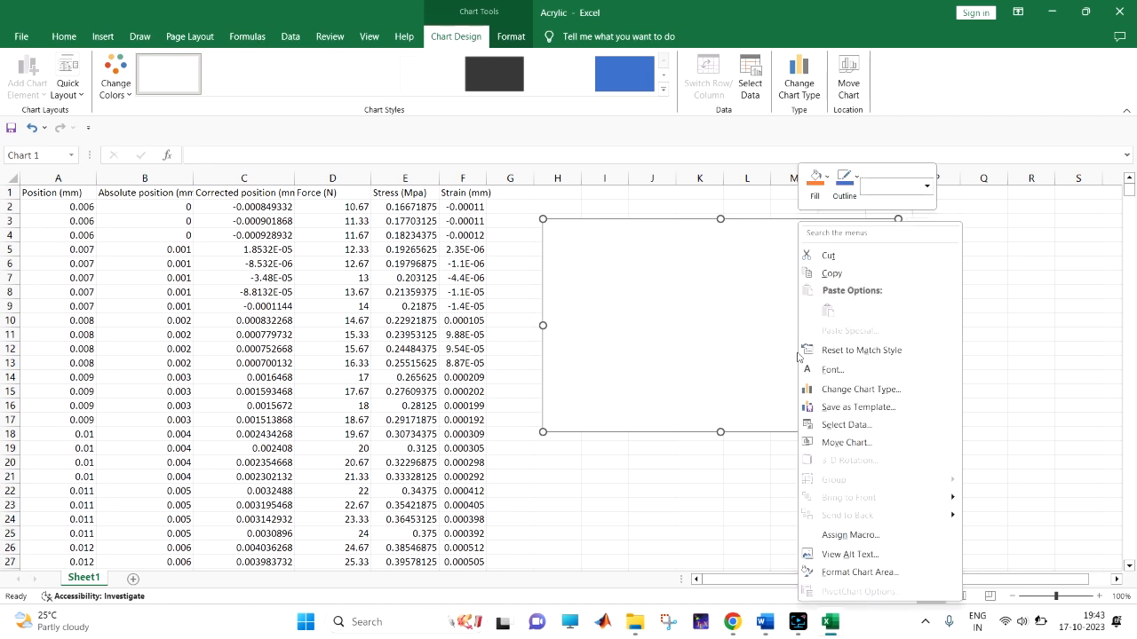
pyautogui.click(848, 423)
pyautogui.click(729, 205)
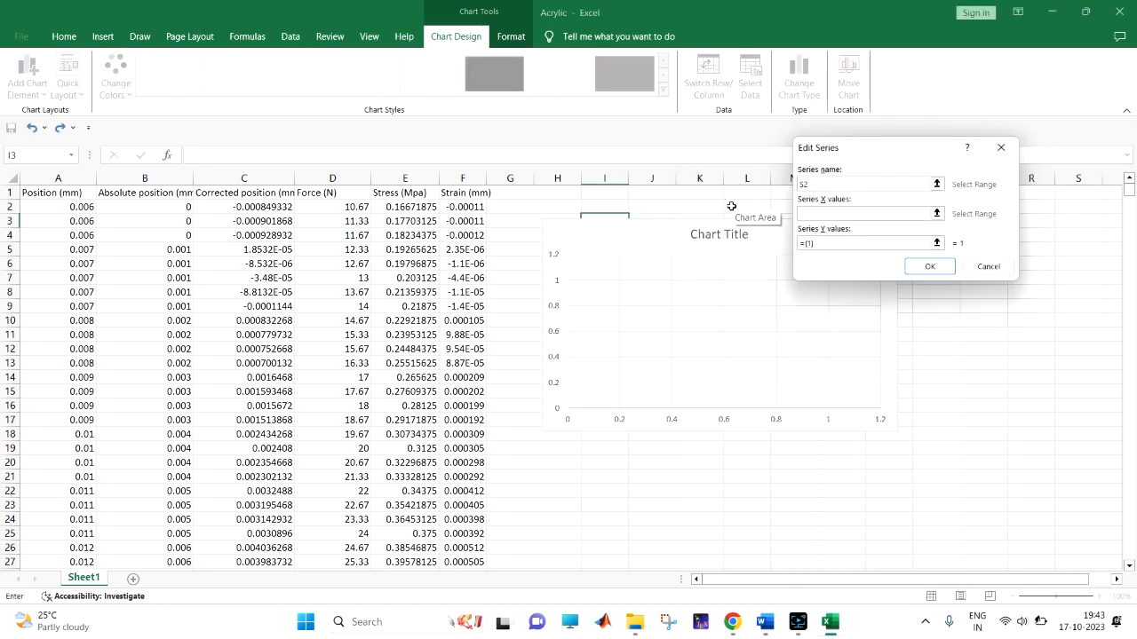
pyautogui.click(815, 214)
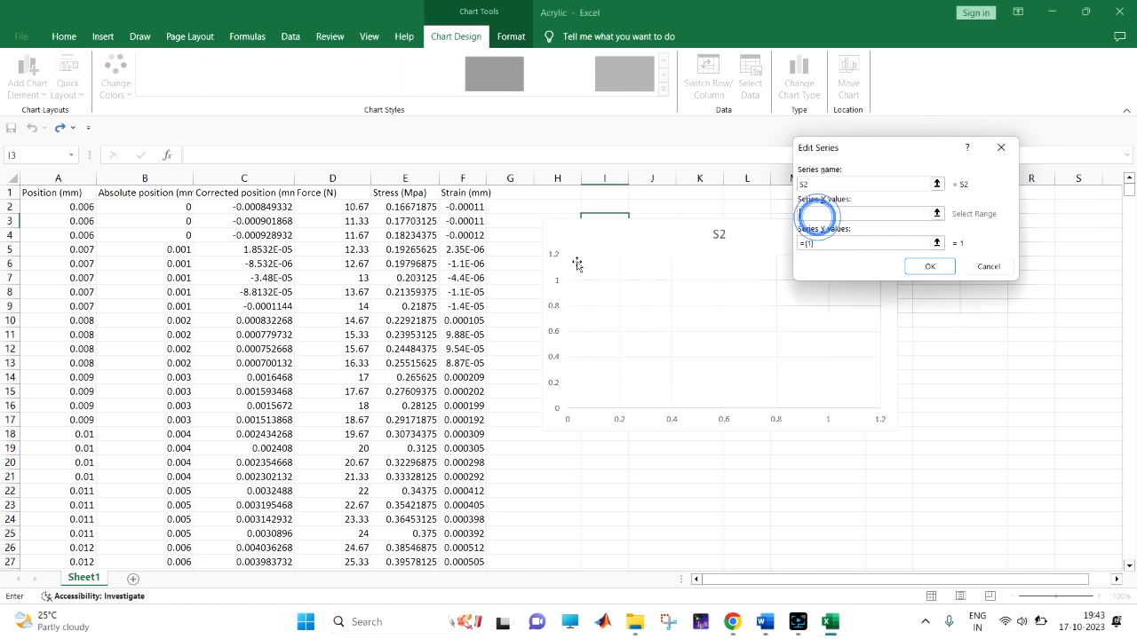
pyautogui.click(461, 209)
pyautogui.hotkey('ctrl', 'shift', 'Down')
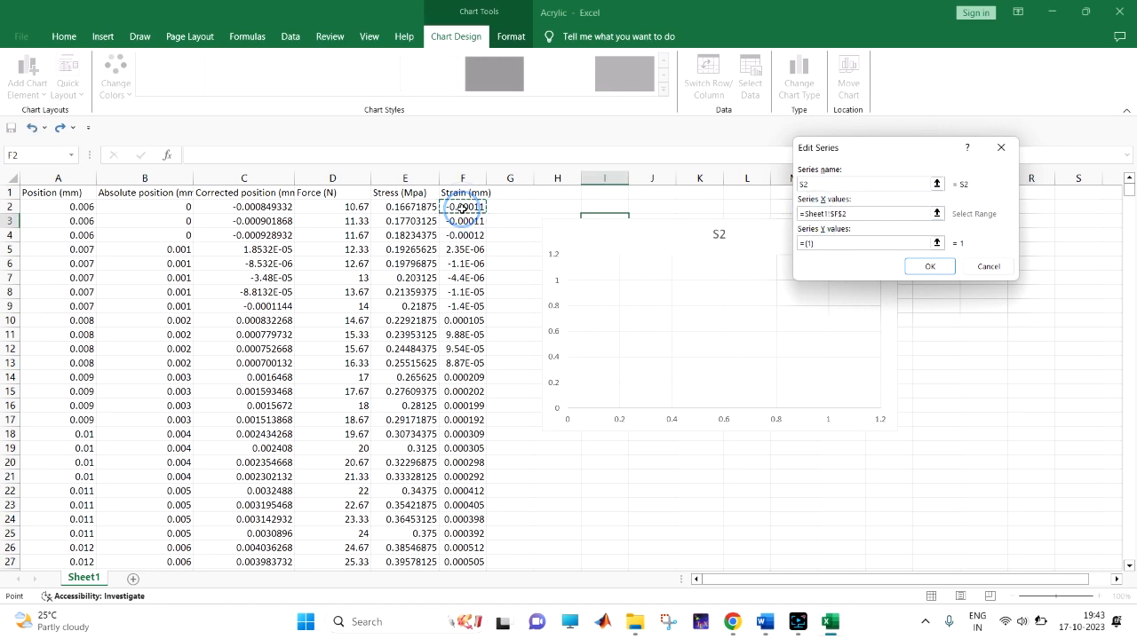
# Step: Set the S2 series' Y values to the stress data E2:E18102 and apply the chart's data source
pyautogui.click(816, 243)
pyautogui.press('BackSpace')
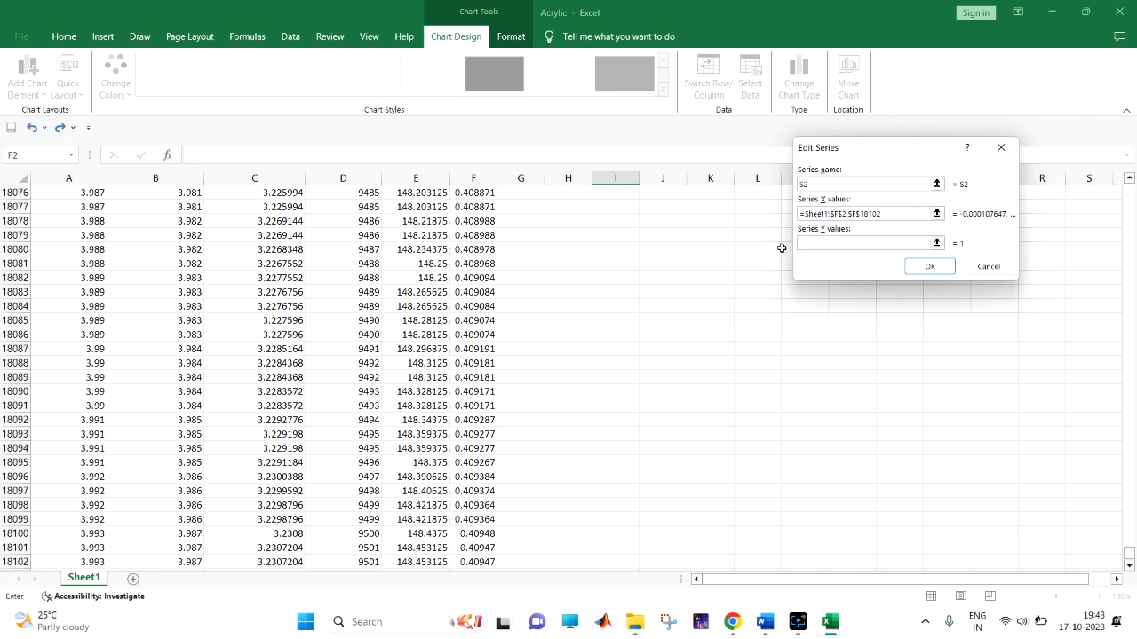
pyautogui.moveTo(1128, 555); pyautogui.dragTo(1106, 188)
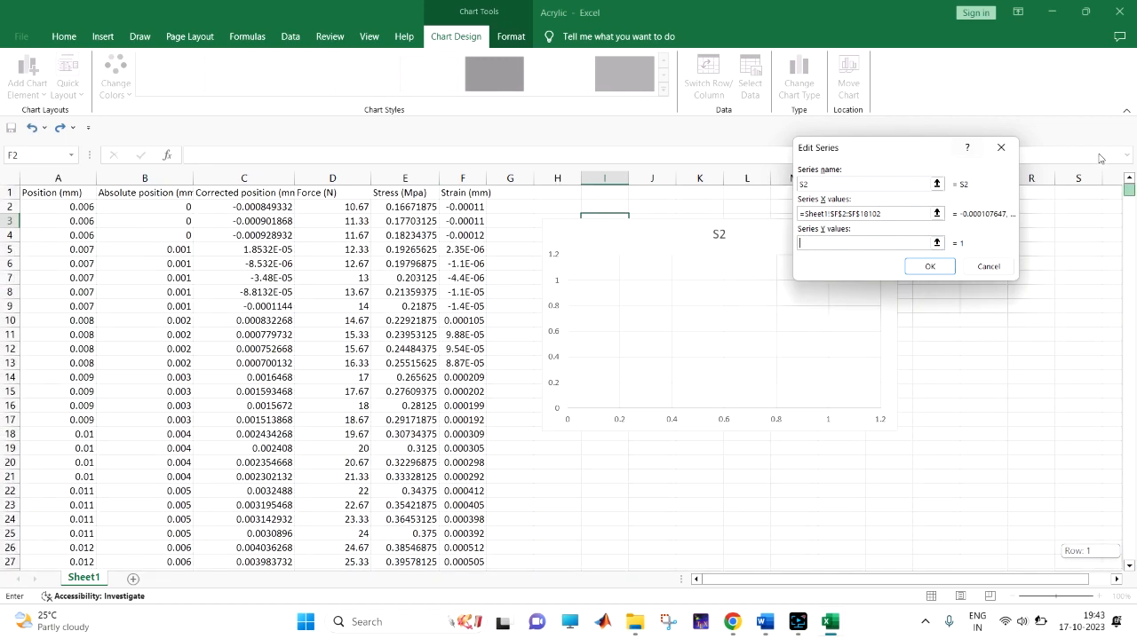
pyautogui.click(424, 207)
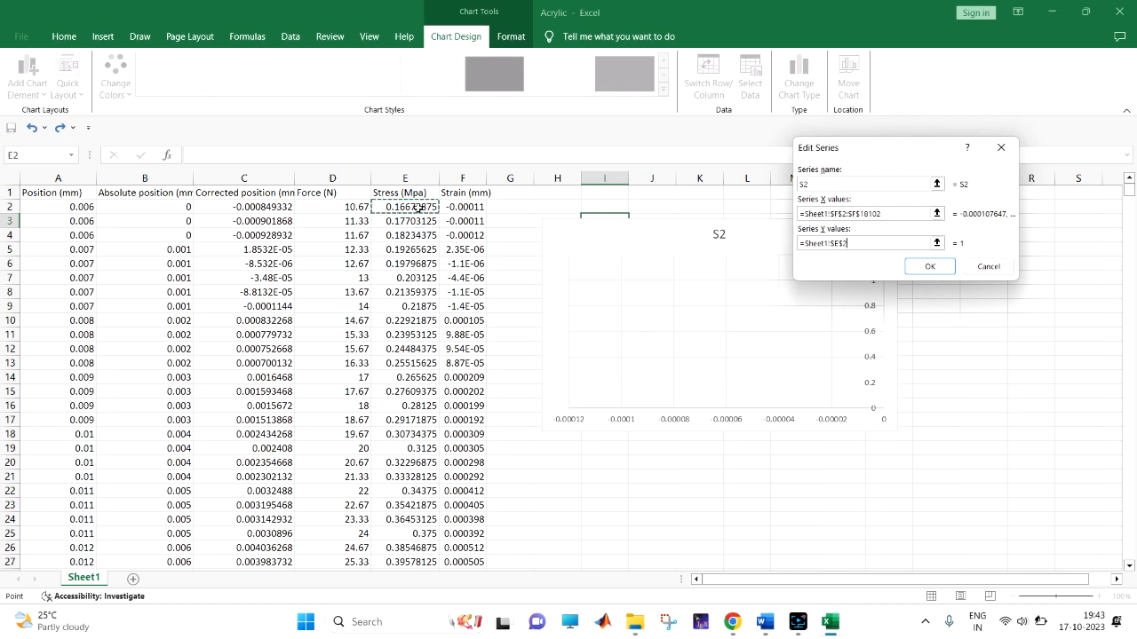
pyautogui.hotkey('ctrl', 'shift', 'Down')
pyautogui.press('Return')
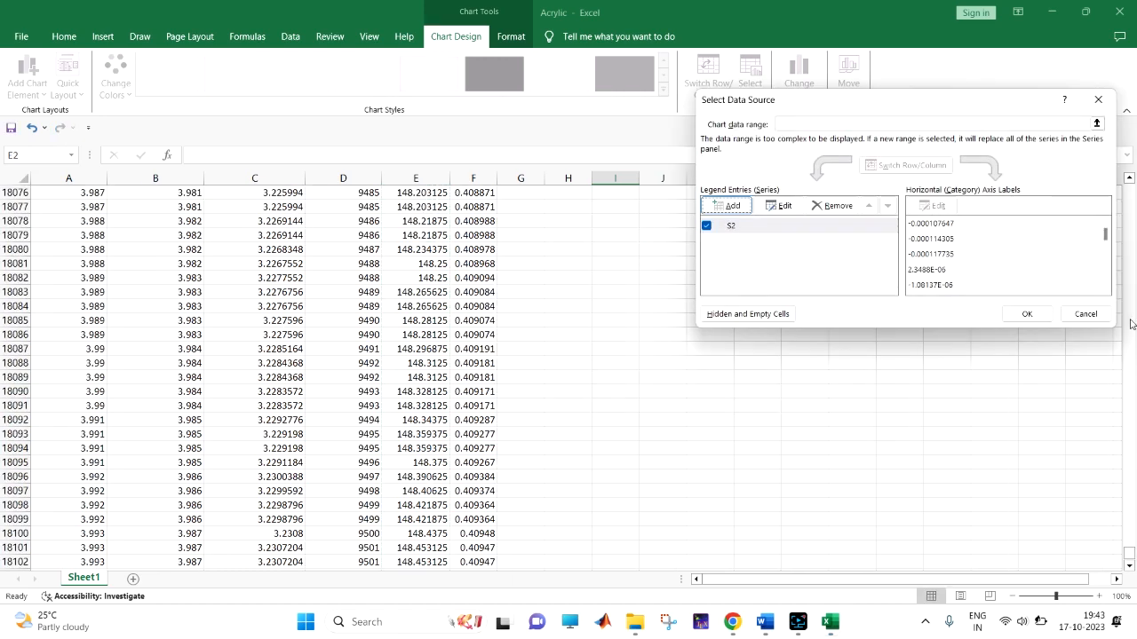
pyautogui.click(1027, 314)
pyautogui.moveTo(1128, 556); pyautogui.dragTo(1126, 550)
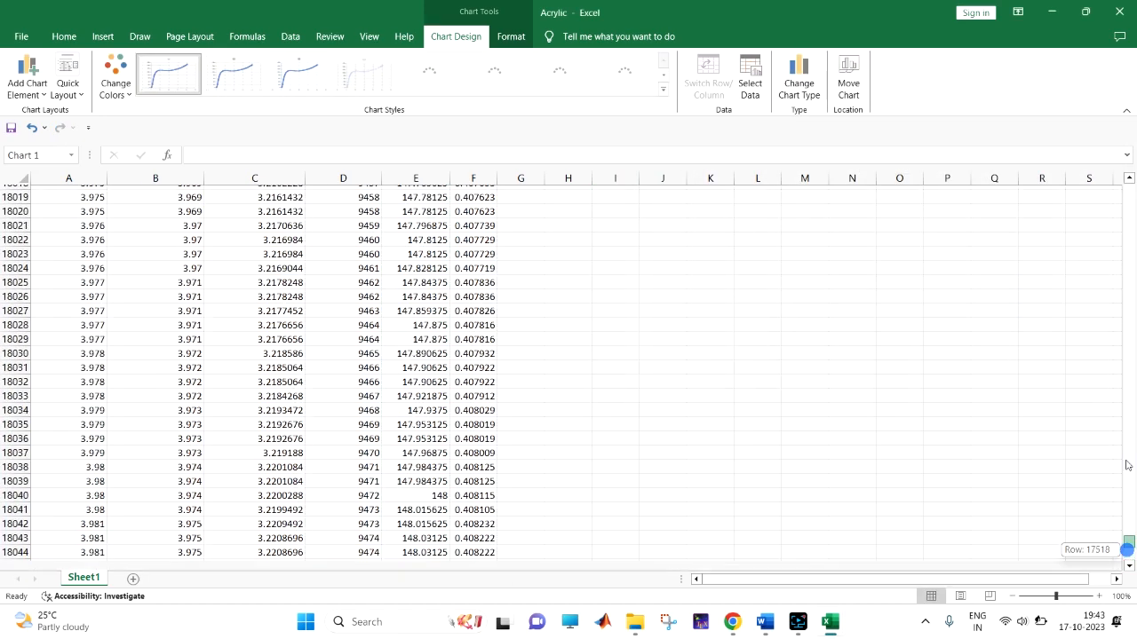
pyautogui.moveTo(1126, 464); pyautogui.dragTo(1127, 189)
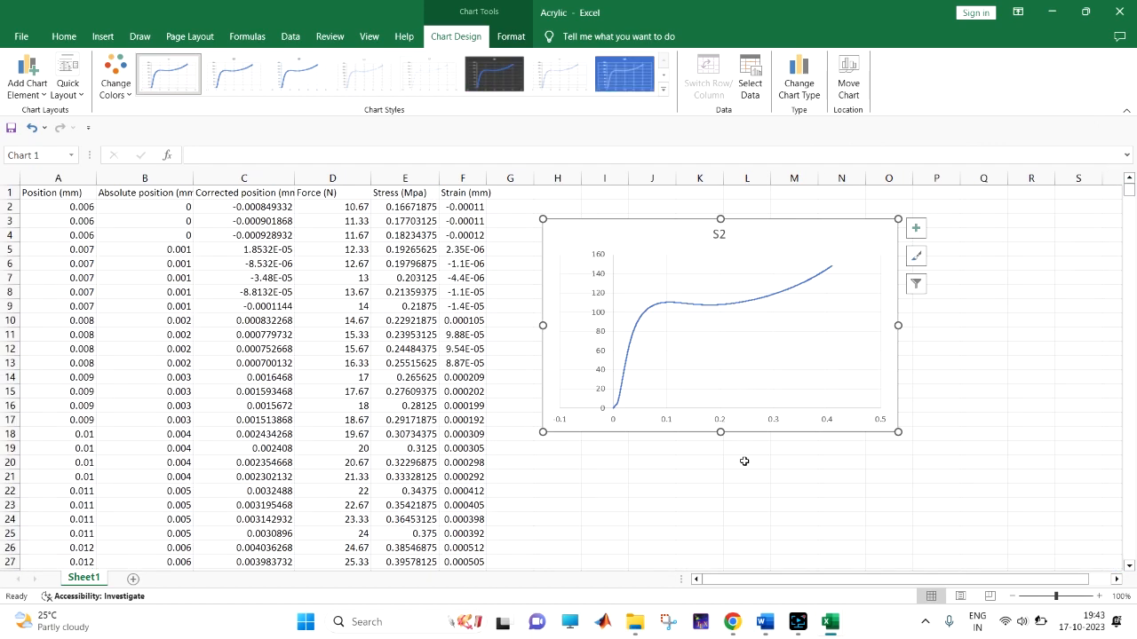
# Step: Add a legend and axis titles to the chart, and enlarge it to reach about column S, row 25
pyautogui.click(916, 229)
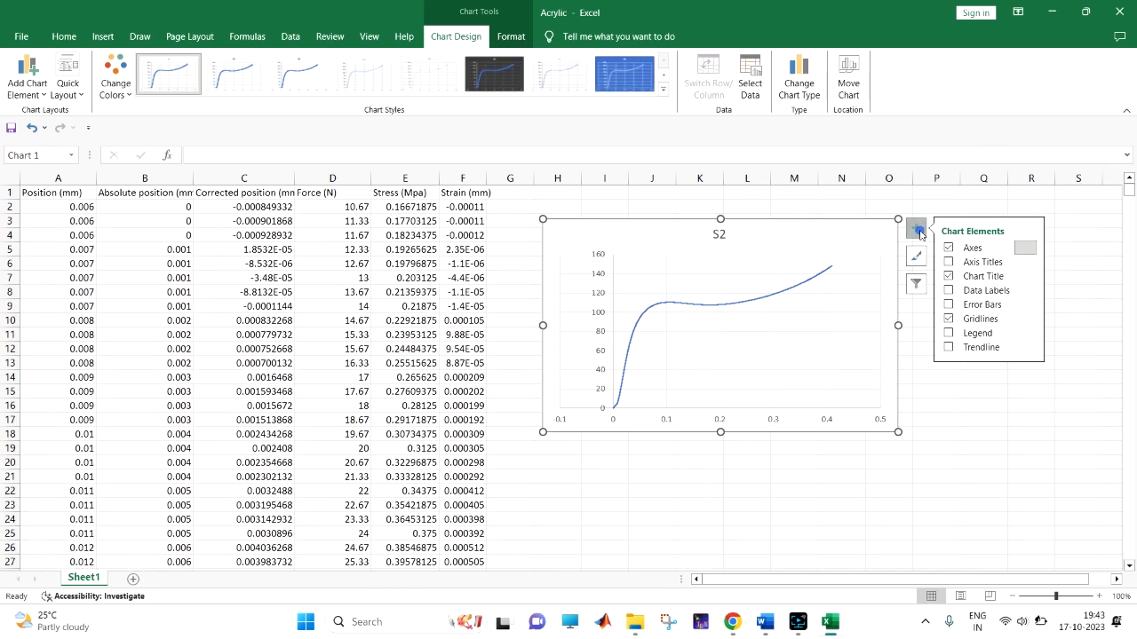
pyautogui.click(949, 333)
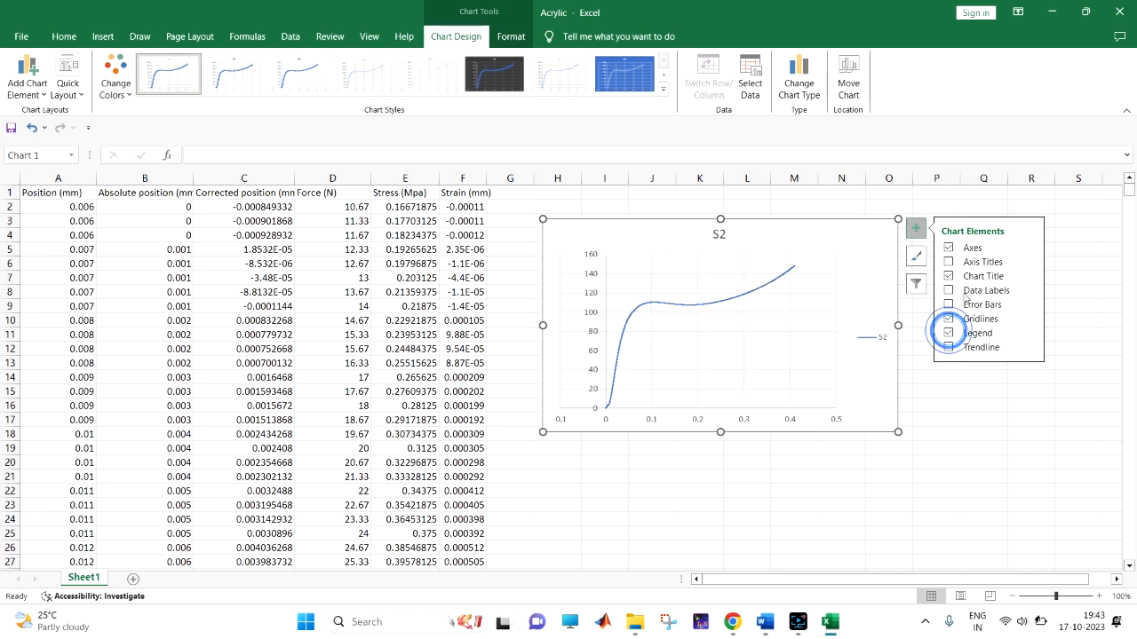
pyautogui.click(936, 420)
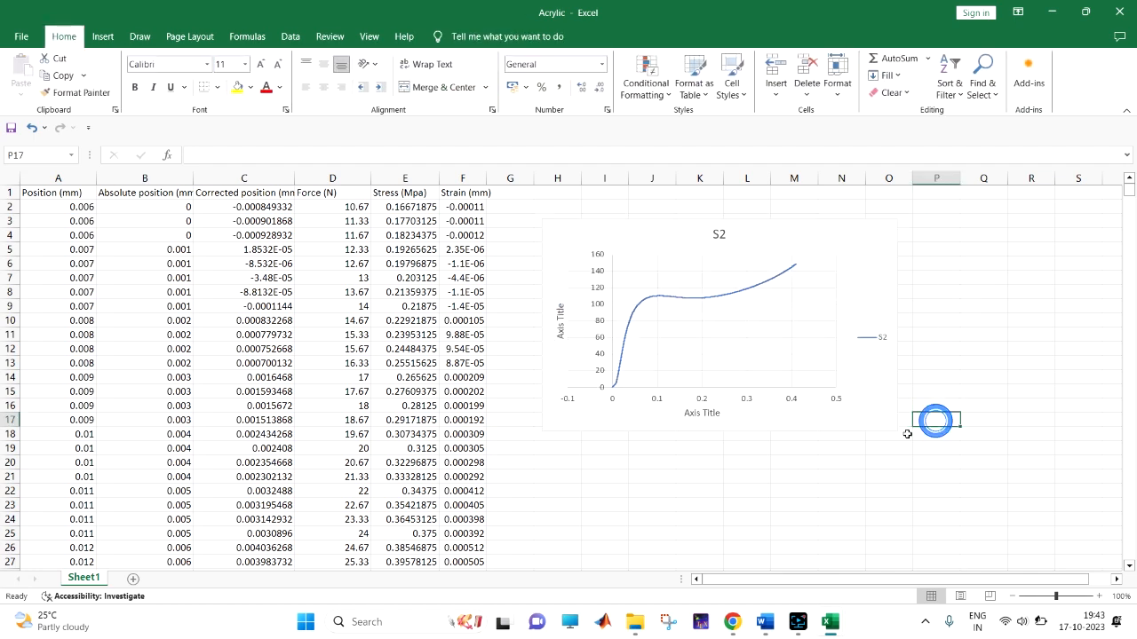
pyautogui.click(882, 422)
pyautogui.moveTo(897, 432); pyautogui.dragTo(1107, 535)
# Step: Title the chart's vertical axis "Compressive Stress (Mpa)"
pyautogui.click(561, 373)
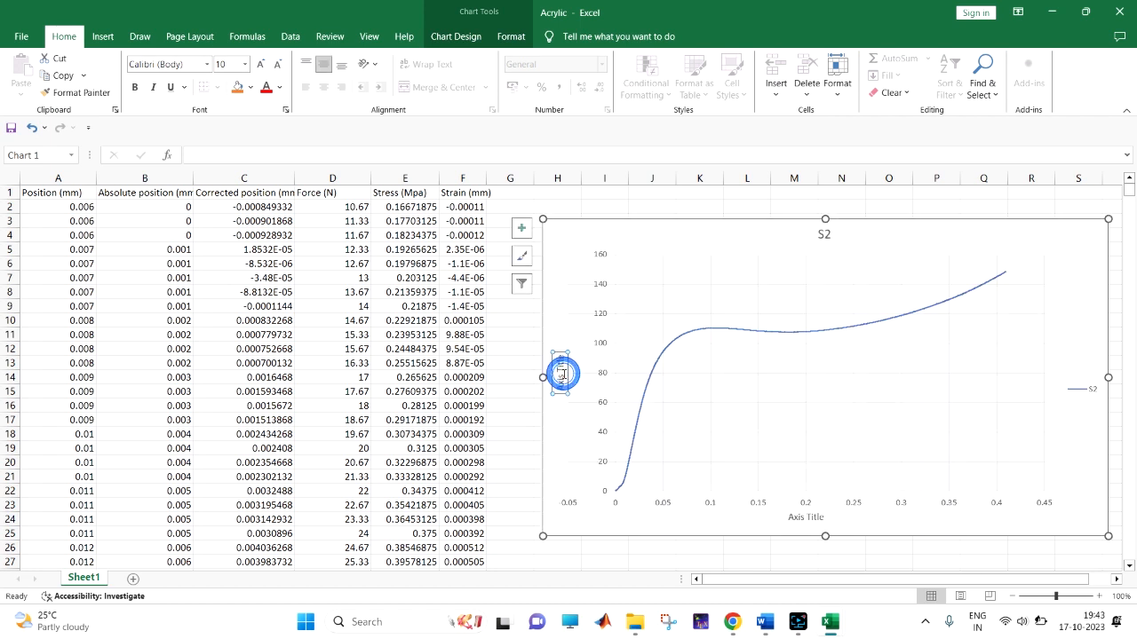
pyautogui.write('Compr')
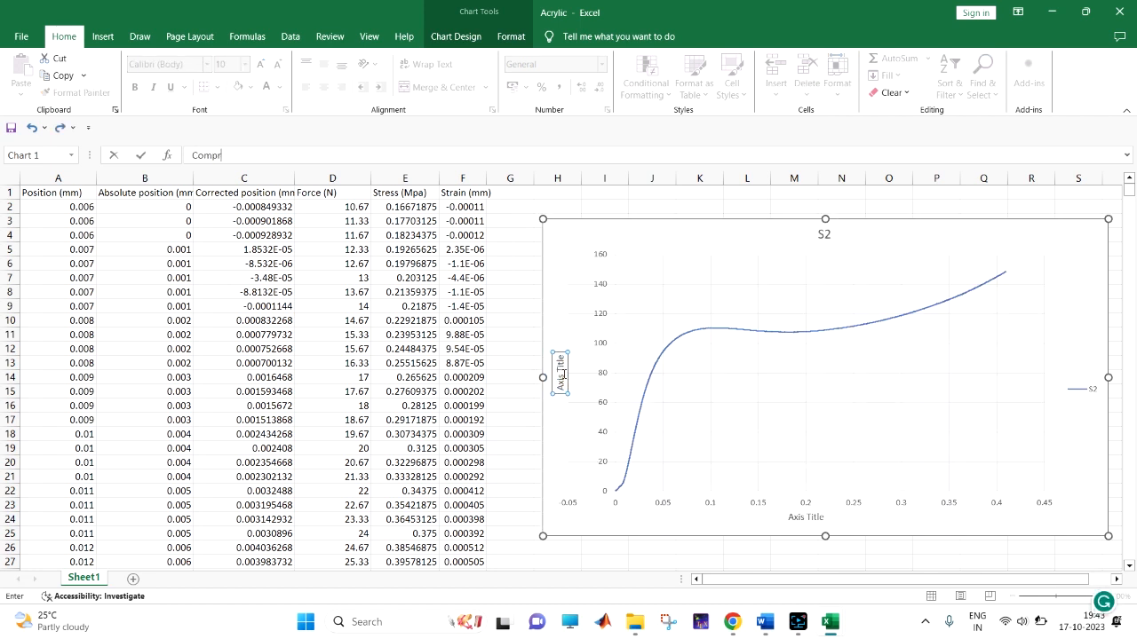
pyautogui.write('essive Stress (Mpa)')
pyautogui.press('Return')
# Step: Title the chart's horizontal axis "Stain (mm/mm)" and deselect the chart
pyautogui.click(790, 521)
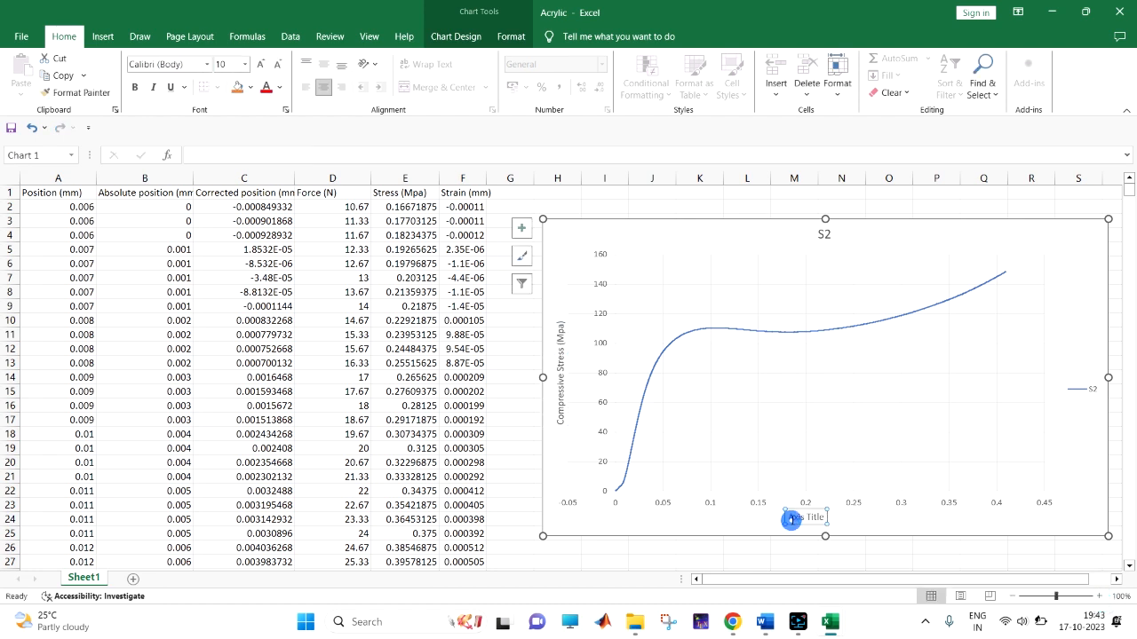
pyautogui.write('Stai')
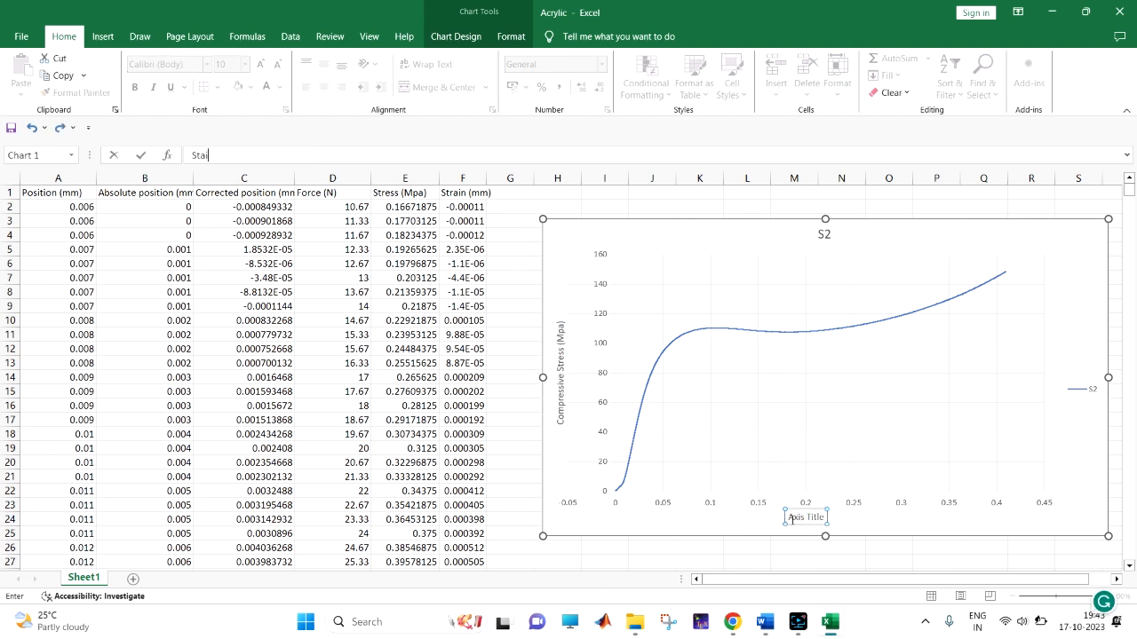
pyautogui.write('n (mm/mm)')
pyautogui.press('Return')
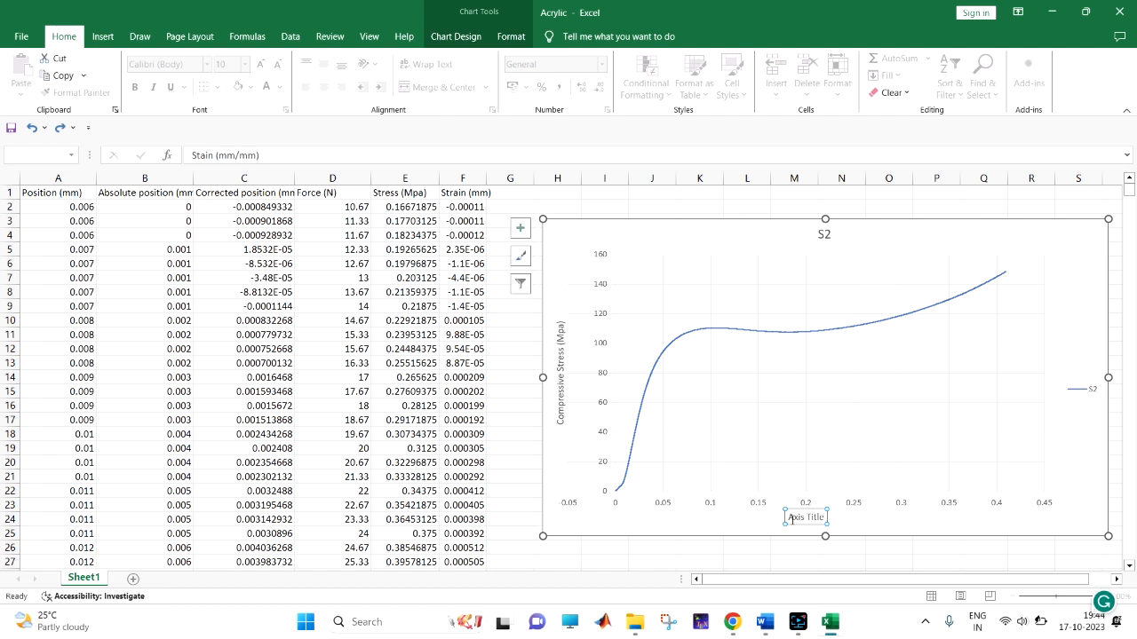
pyautogui.click(844, 562)
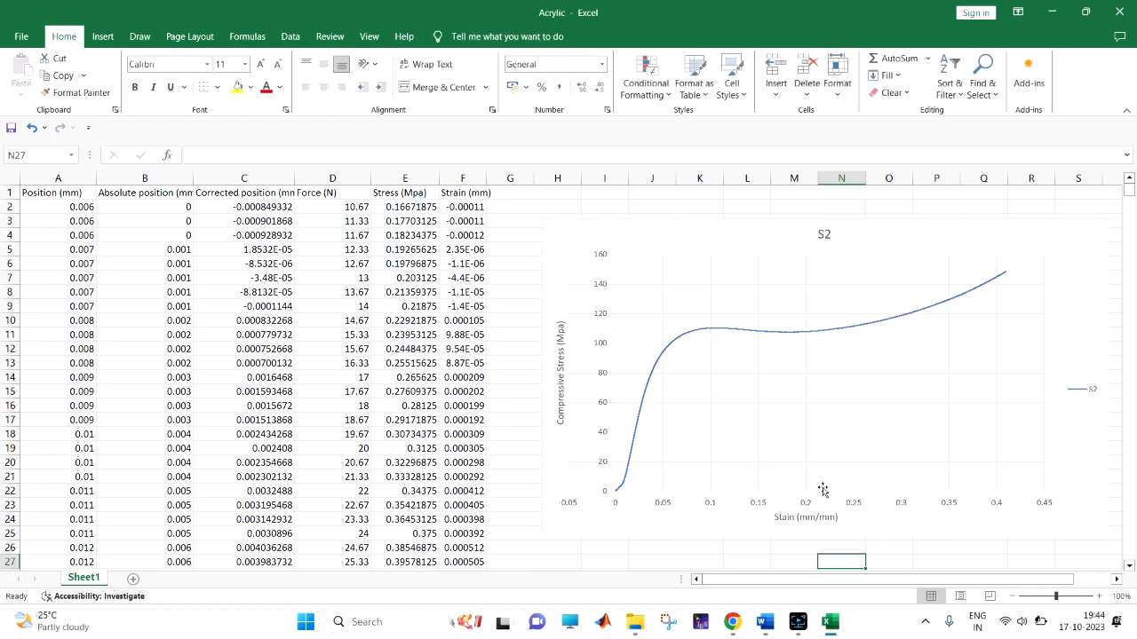
# Step: Examine the start of the plotted curve and the source columns it draws from
pyautogui.scroll(-1, 684, 378)
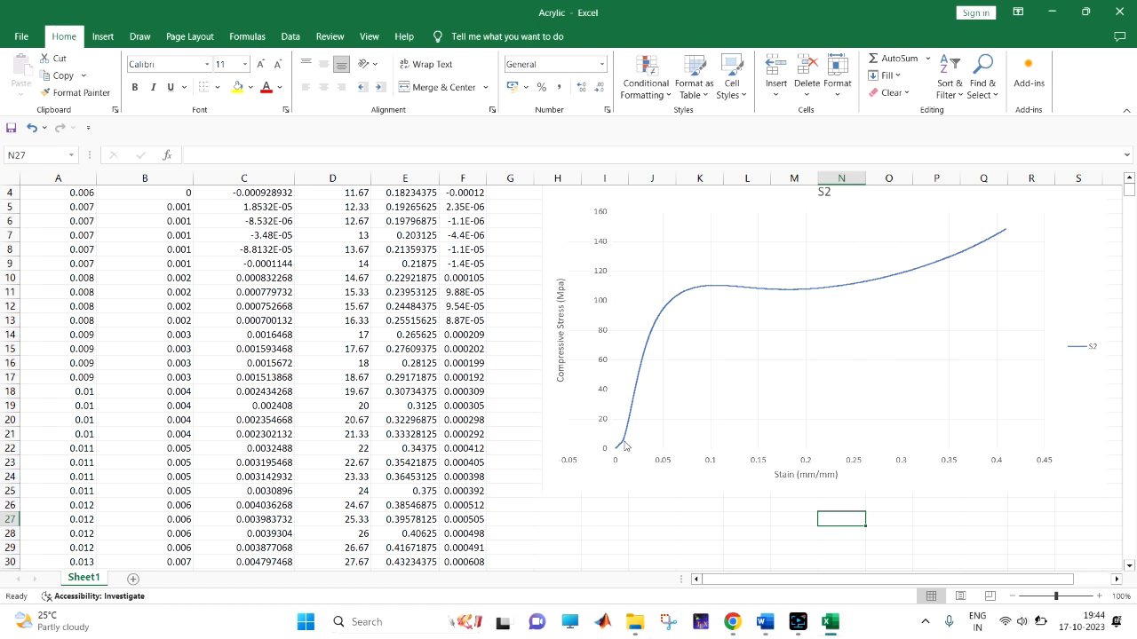
pyautogui.click(623, 448)
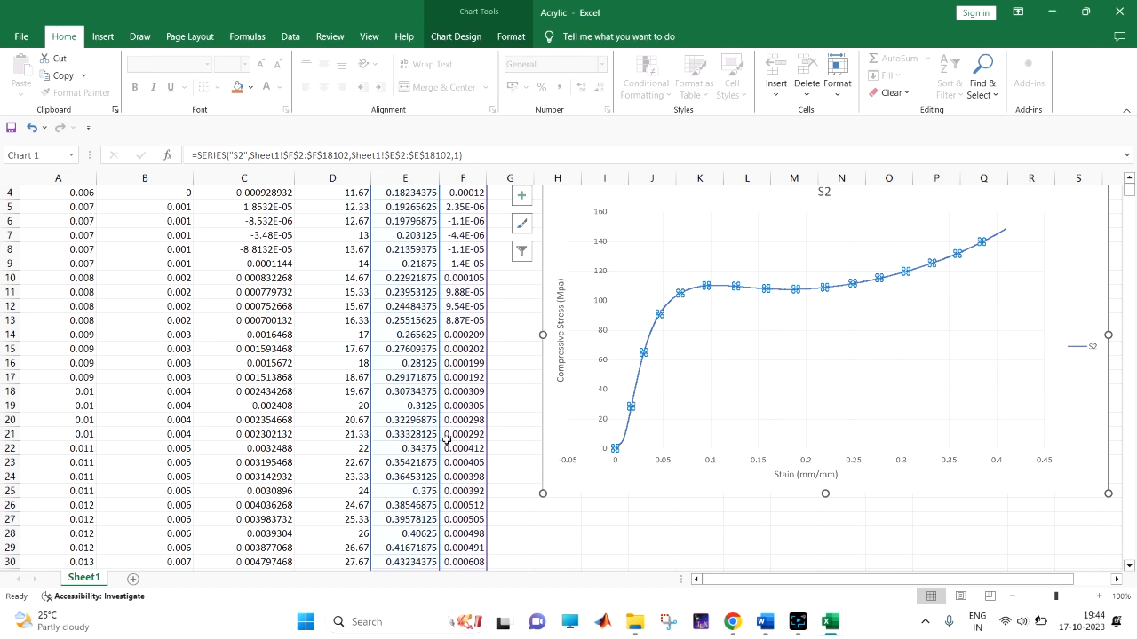
pyautogui.click(602, 545)
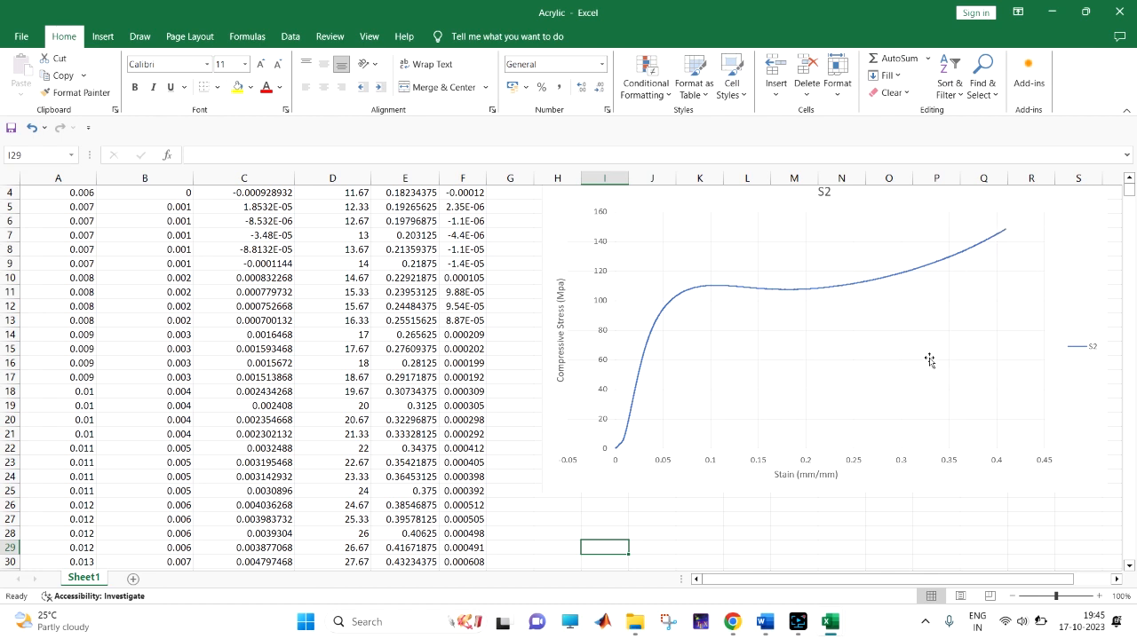
pyautogui.click(785, 545)
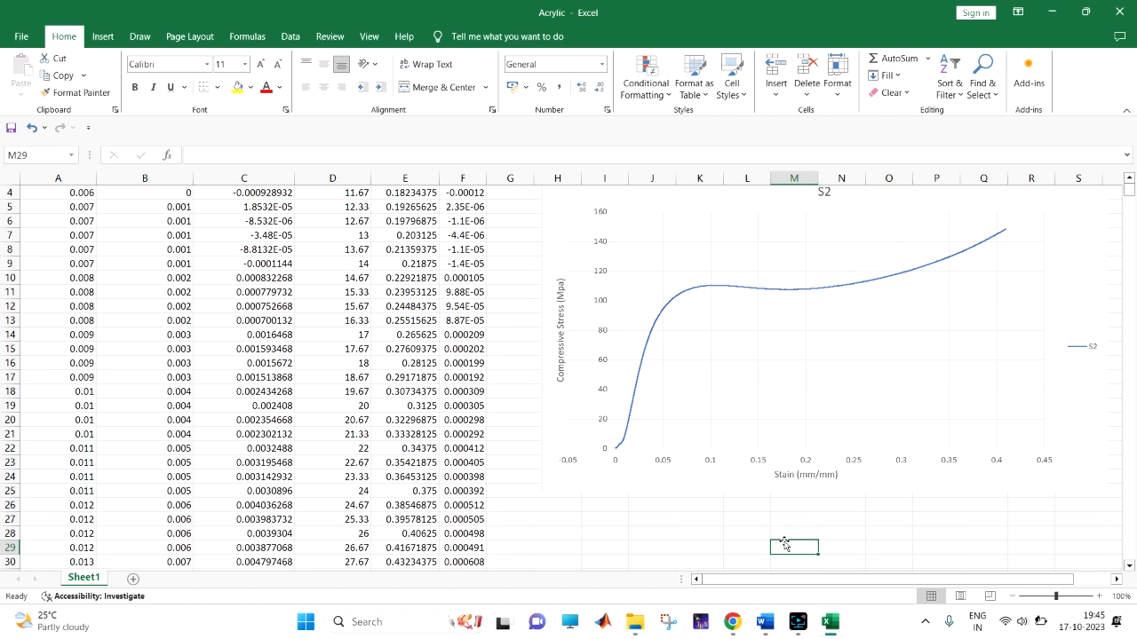
# Step: Calculate the maximum of the Stress (Mpa) column in G3 with =max(E:E) and inspect the curve's data point near its first peak
pyautogui.scroll(1, 604, 440)
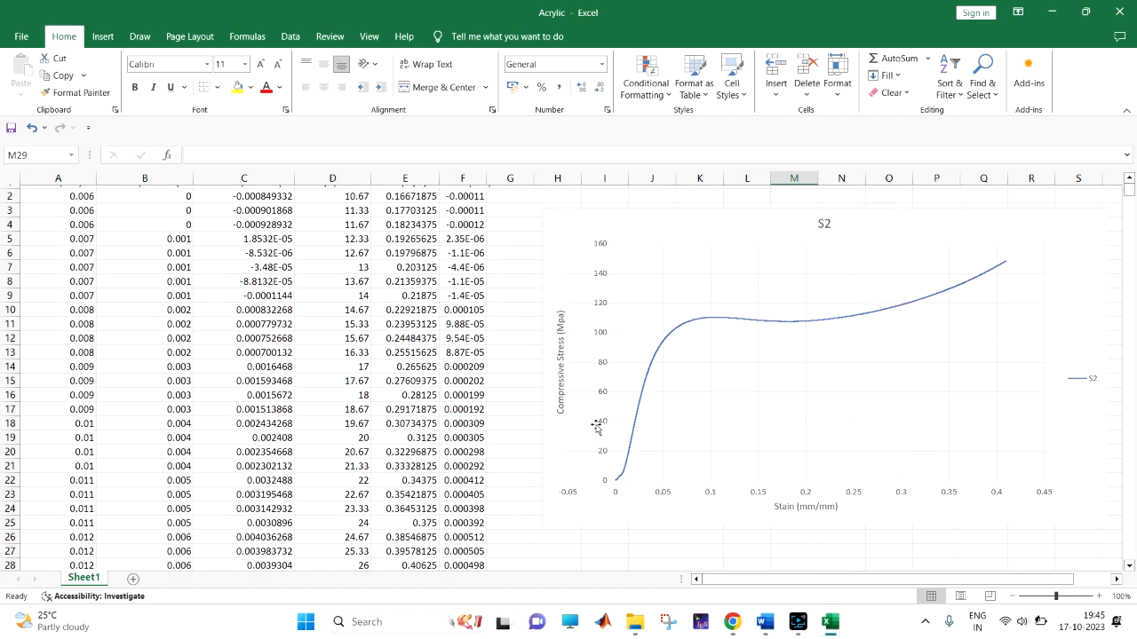
pyautogui.click(507, 219)
pyautogui.write('=max')
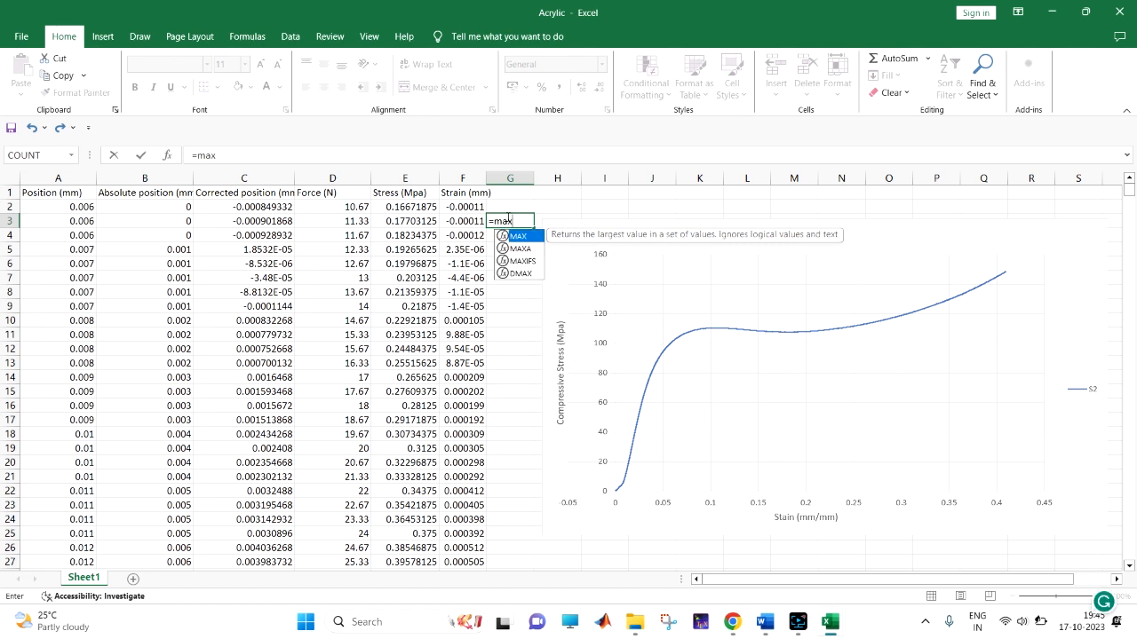
pyautogui.write('(')
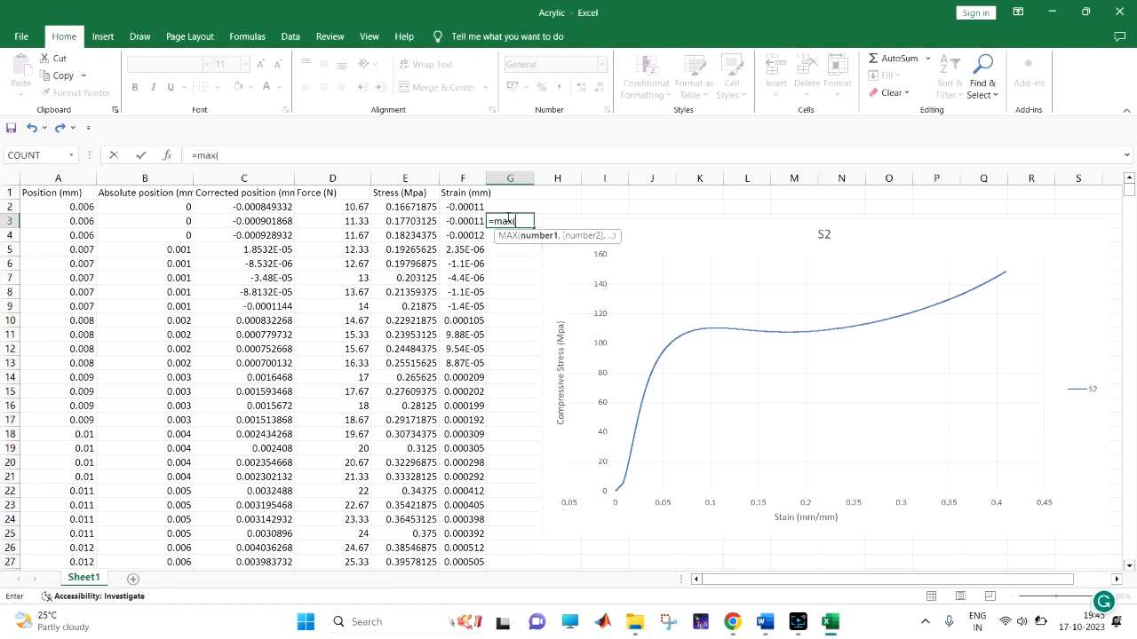
pyautogui.click(401, 176)
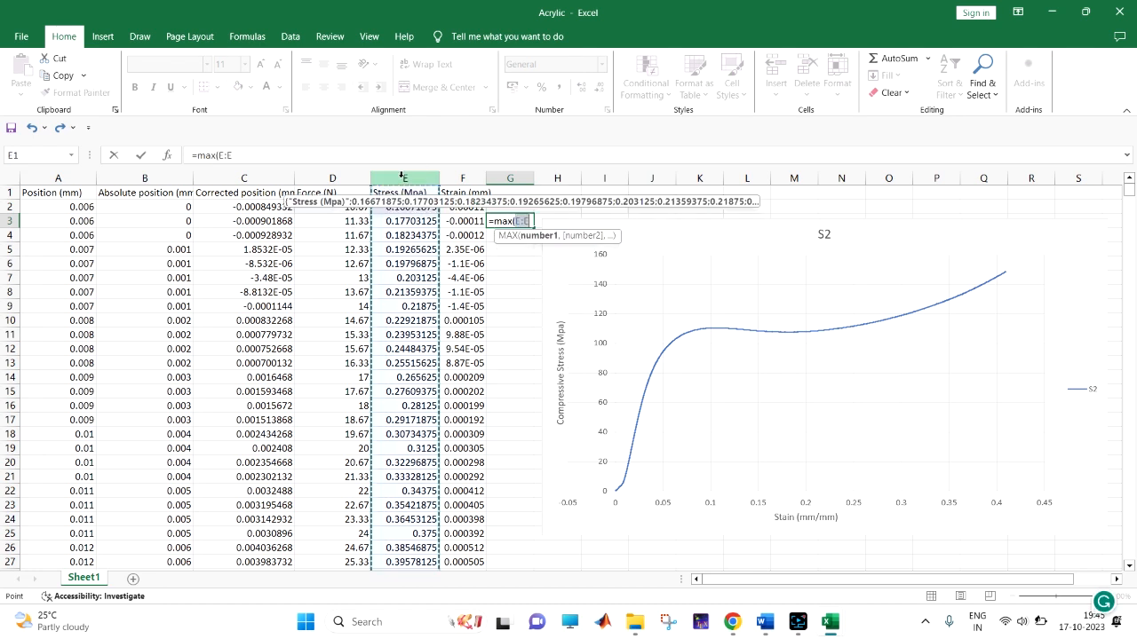
pyautogui.press('Return')
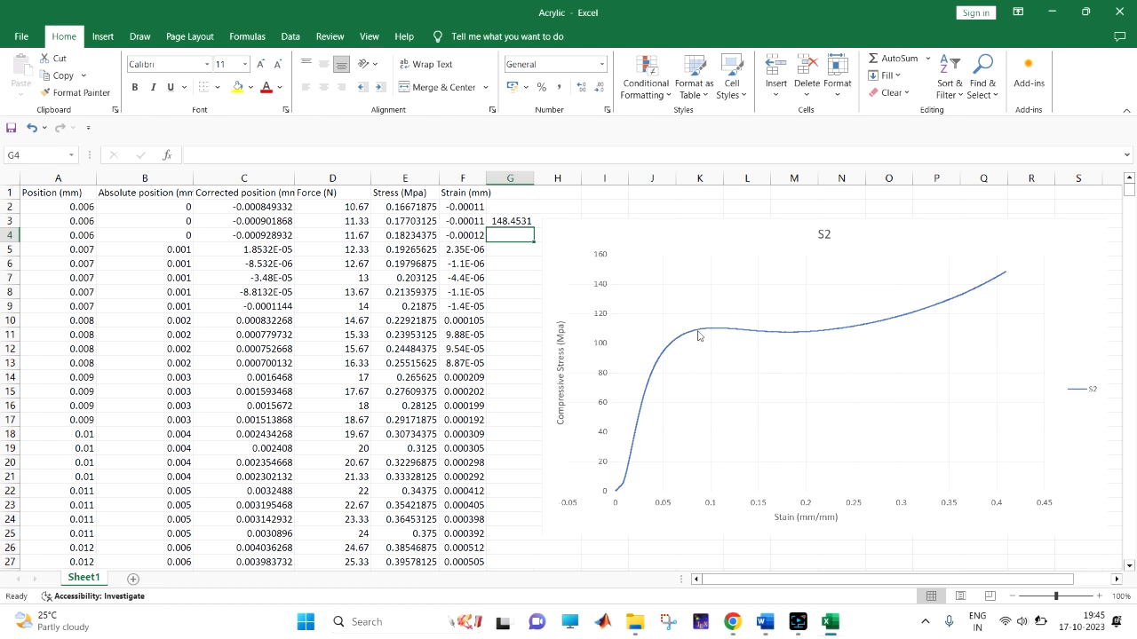
pyautogui.moveTo(698, 335)
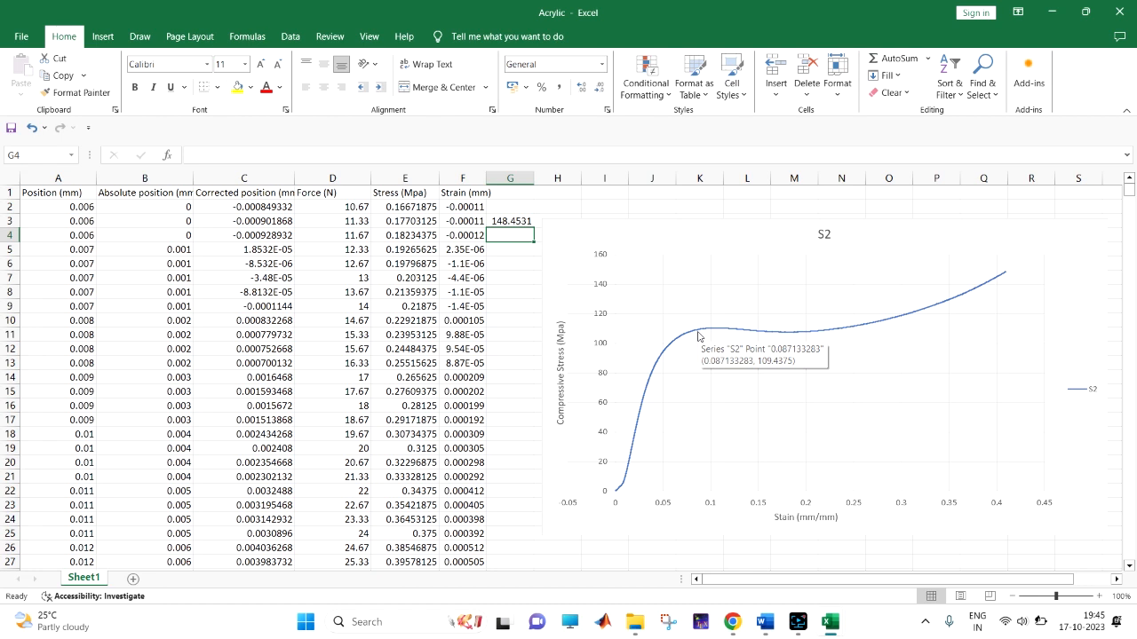